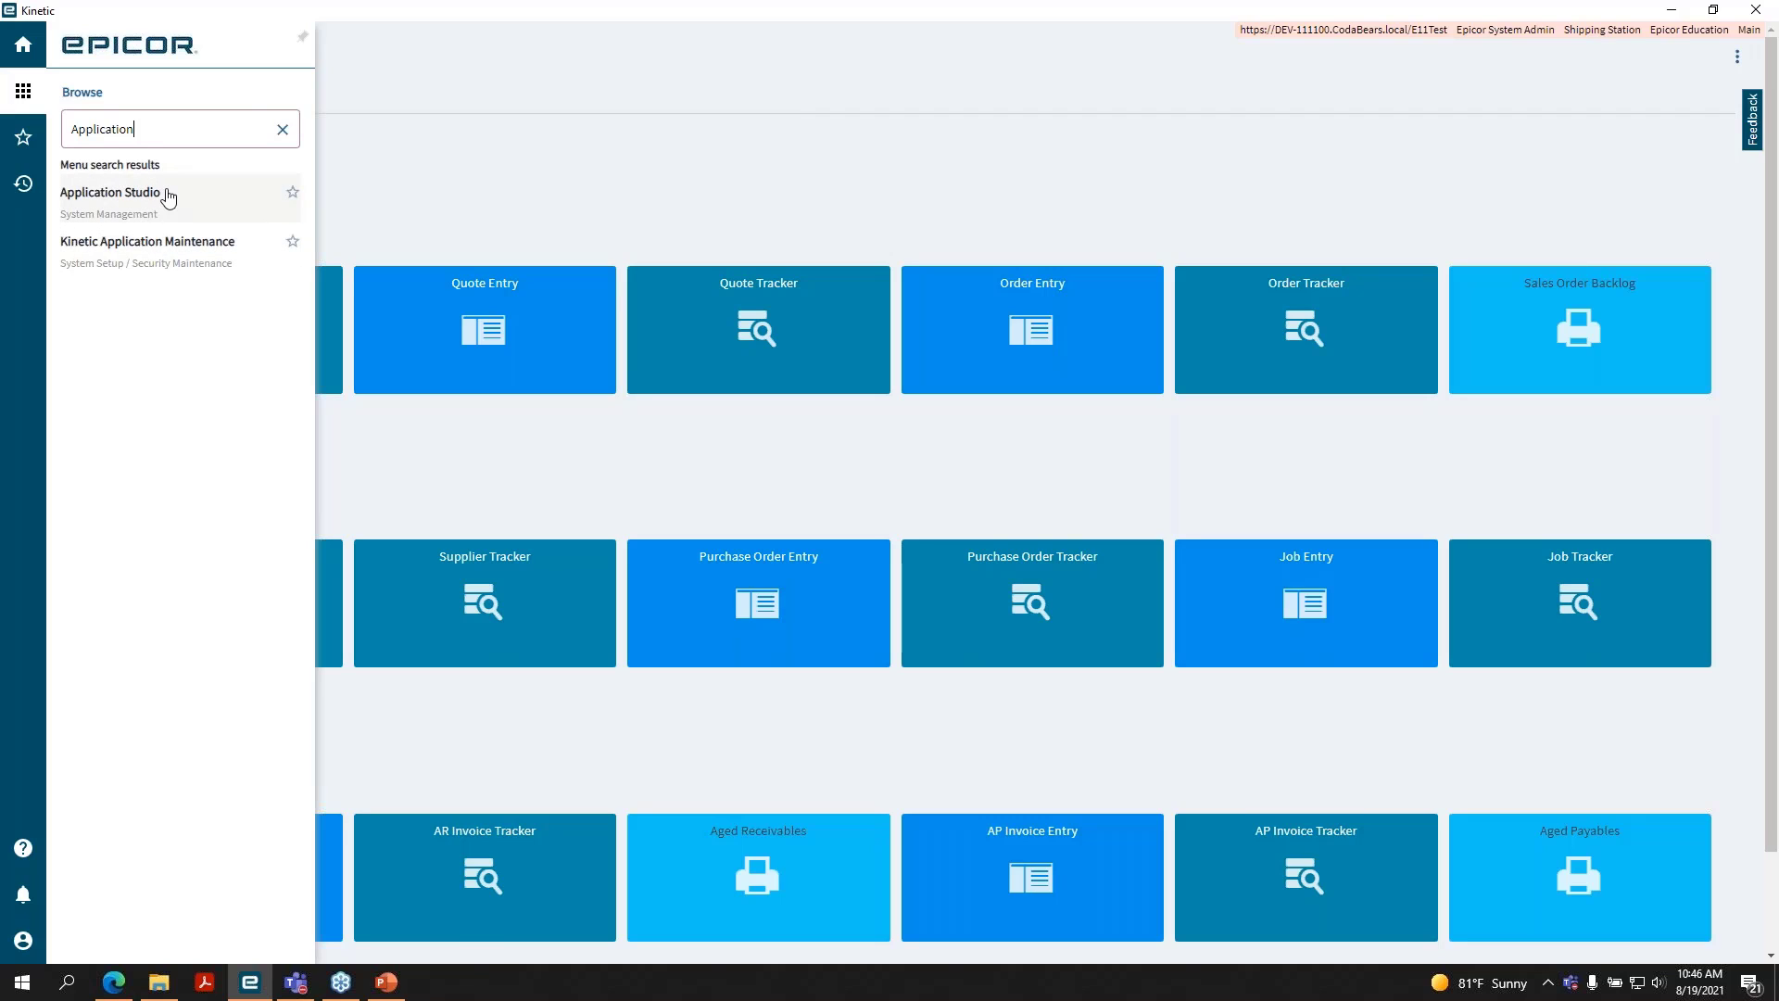
- Open Application Studio in a maximized window and filter the applications by the ID Erp.UI.Sales
click(171, 200)
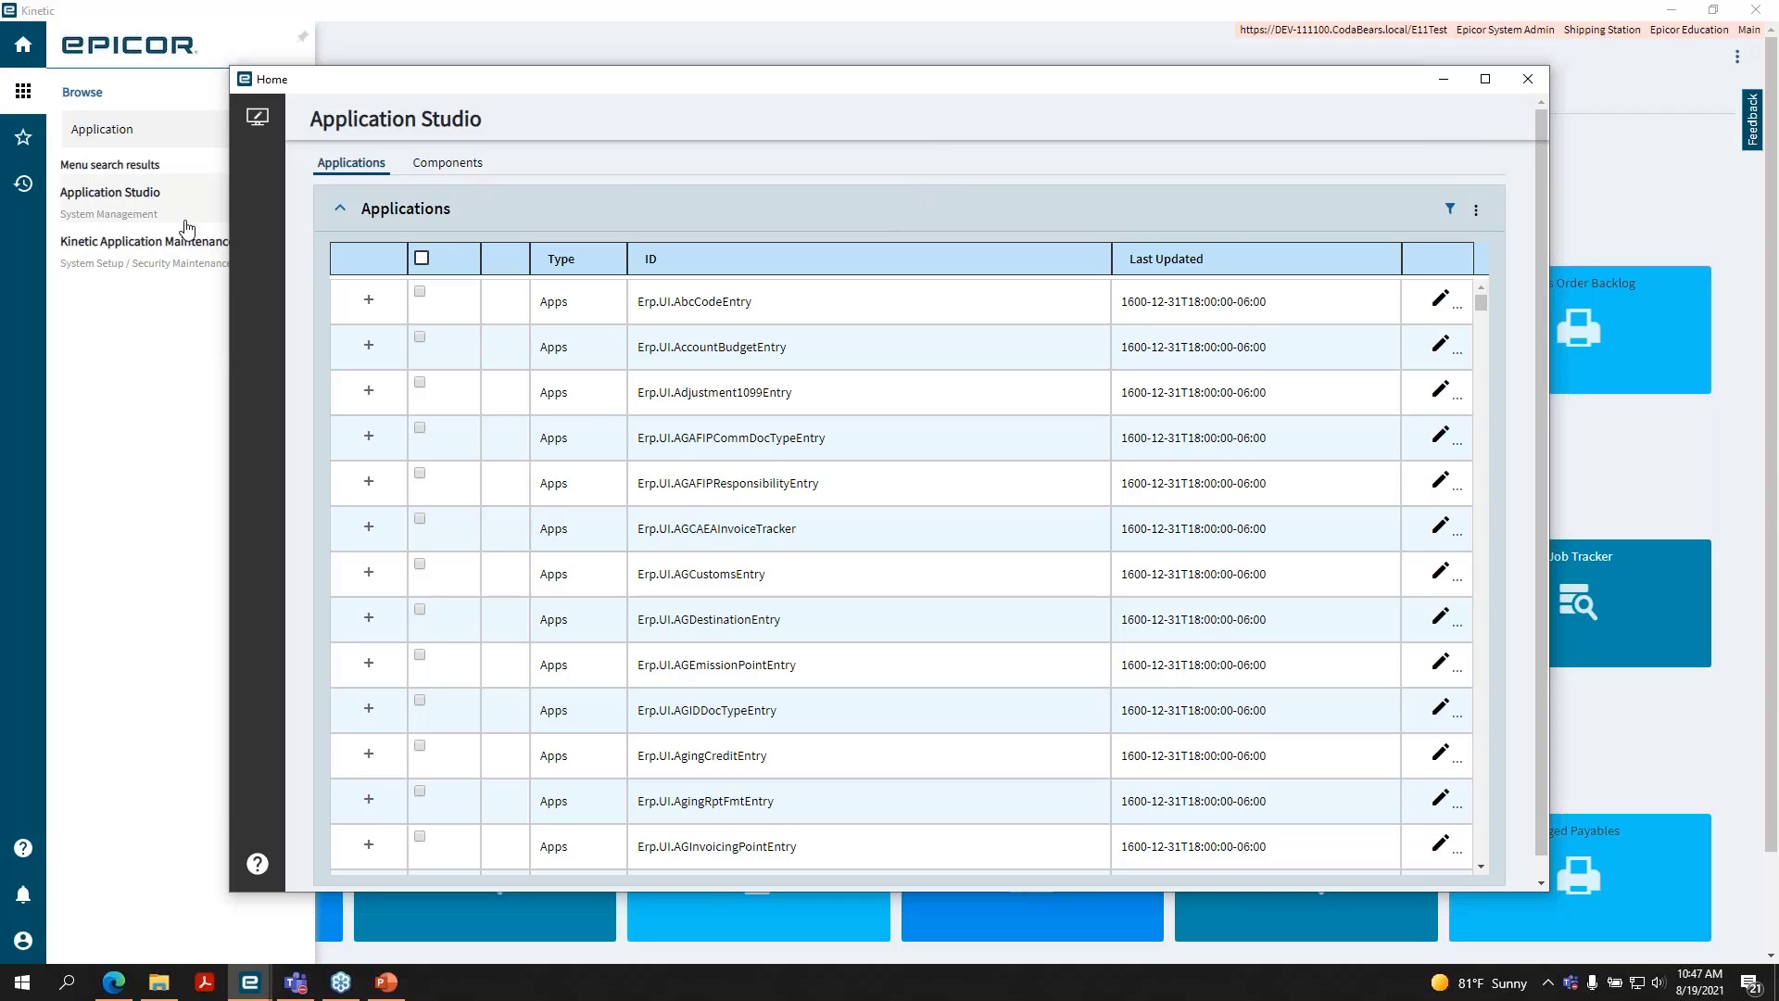
double_click(672, 90)
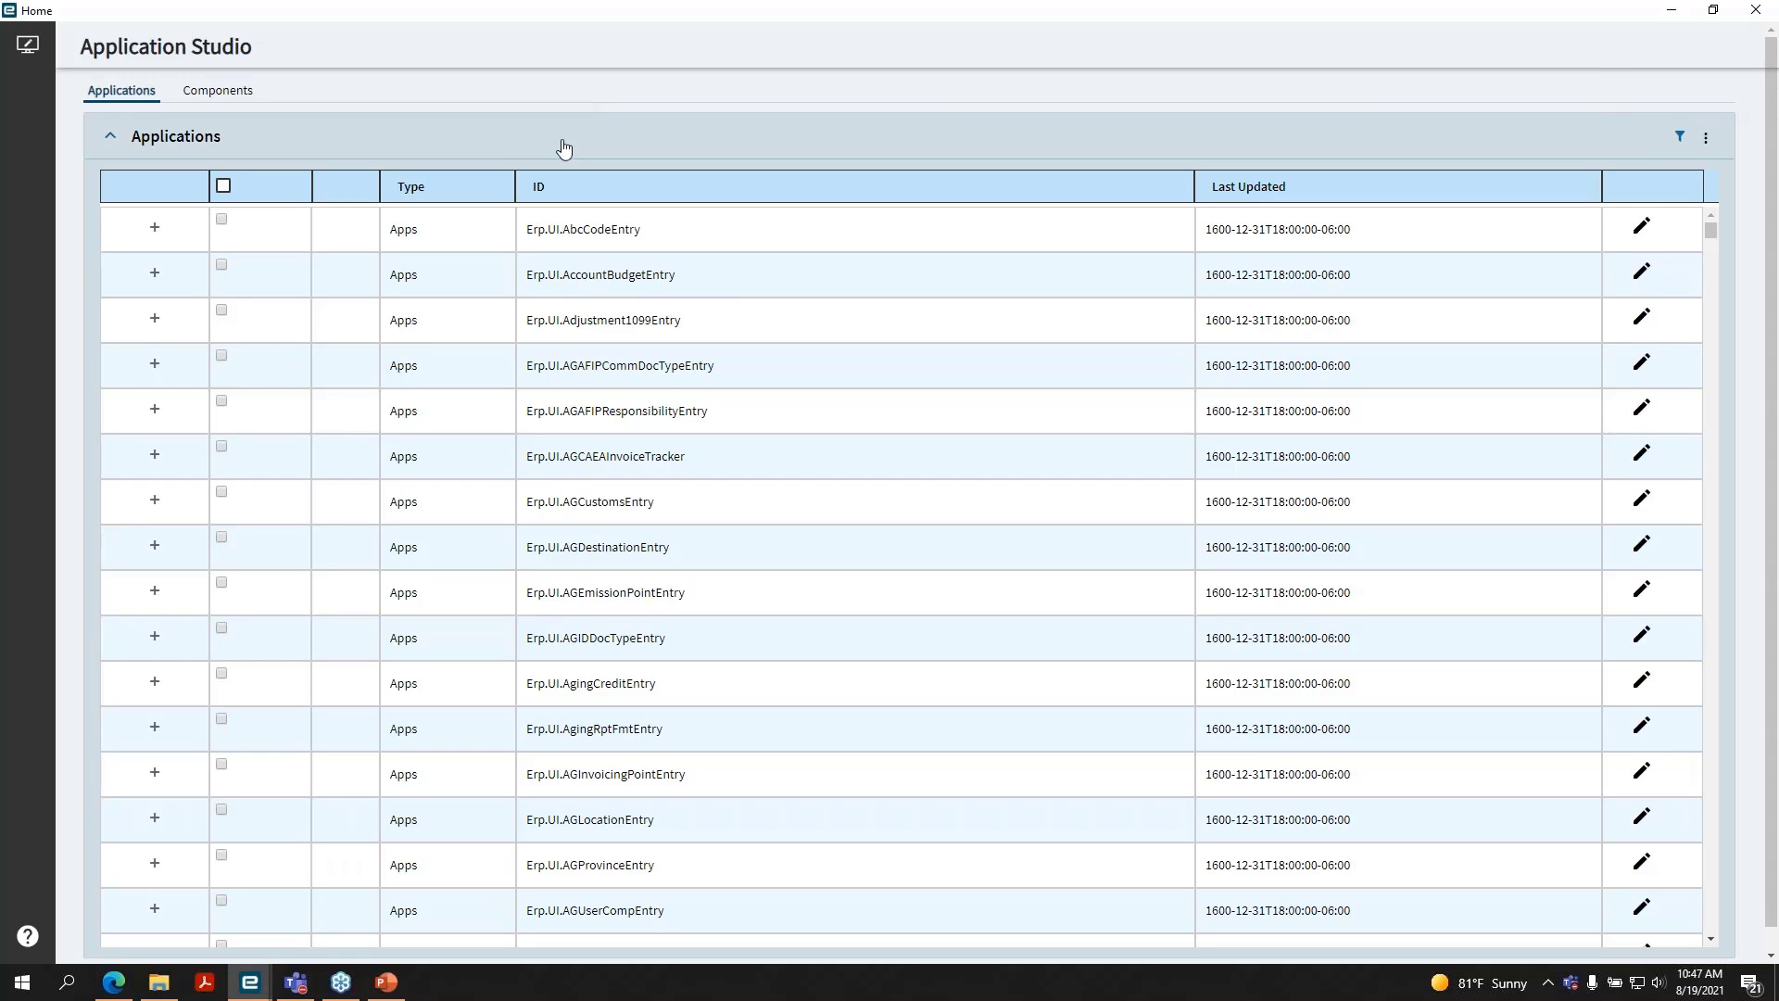
click(1681, 141)
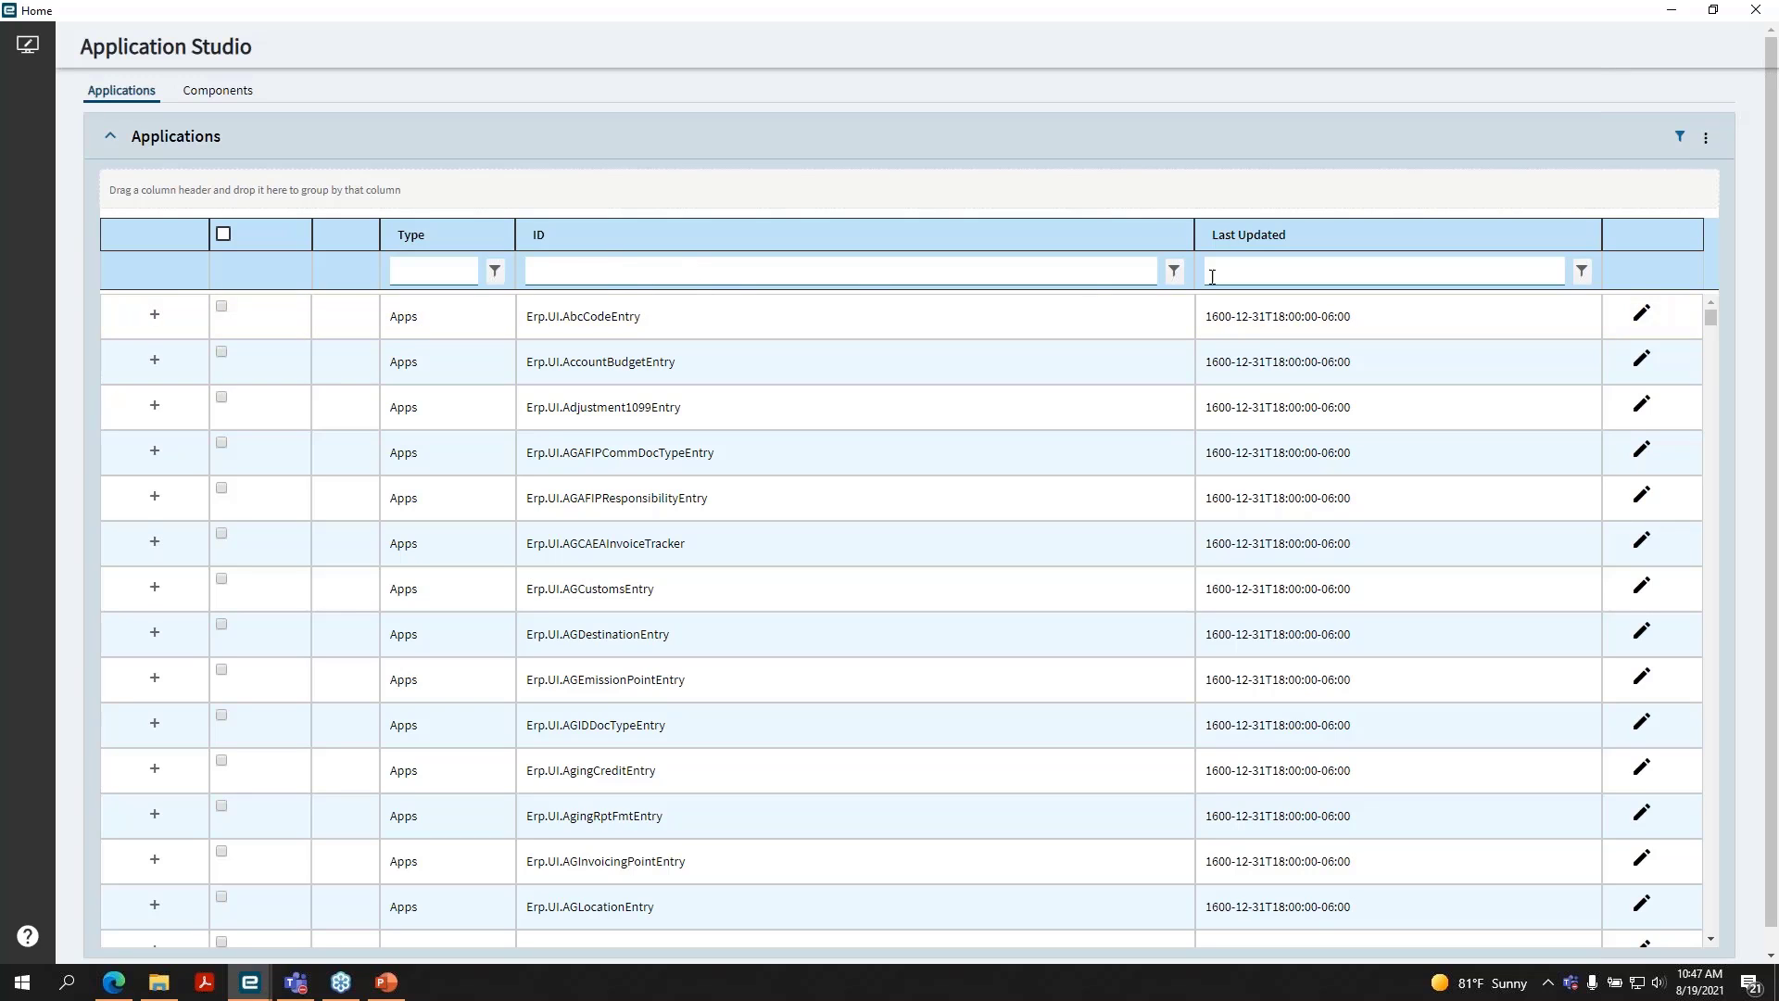
click(813, 275)
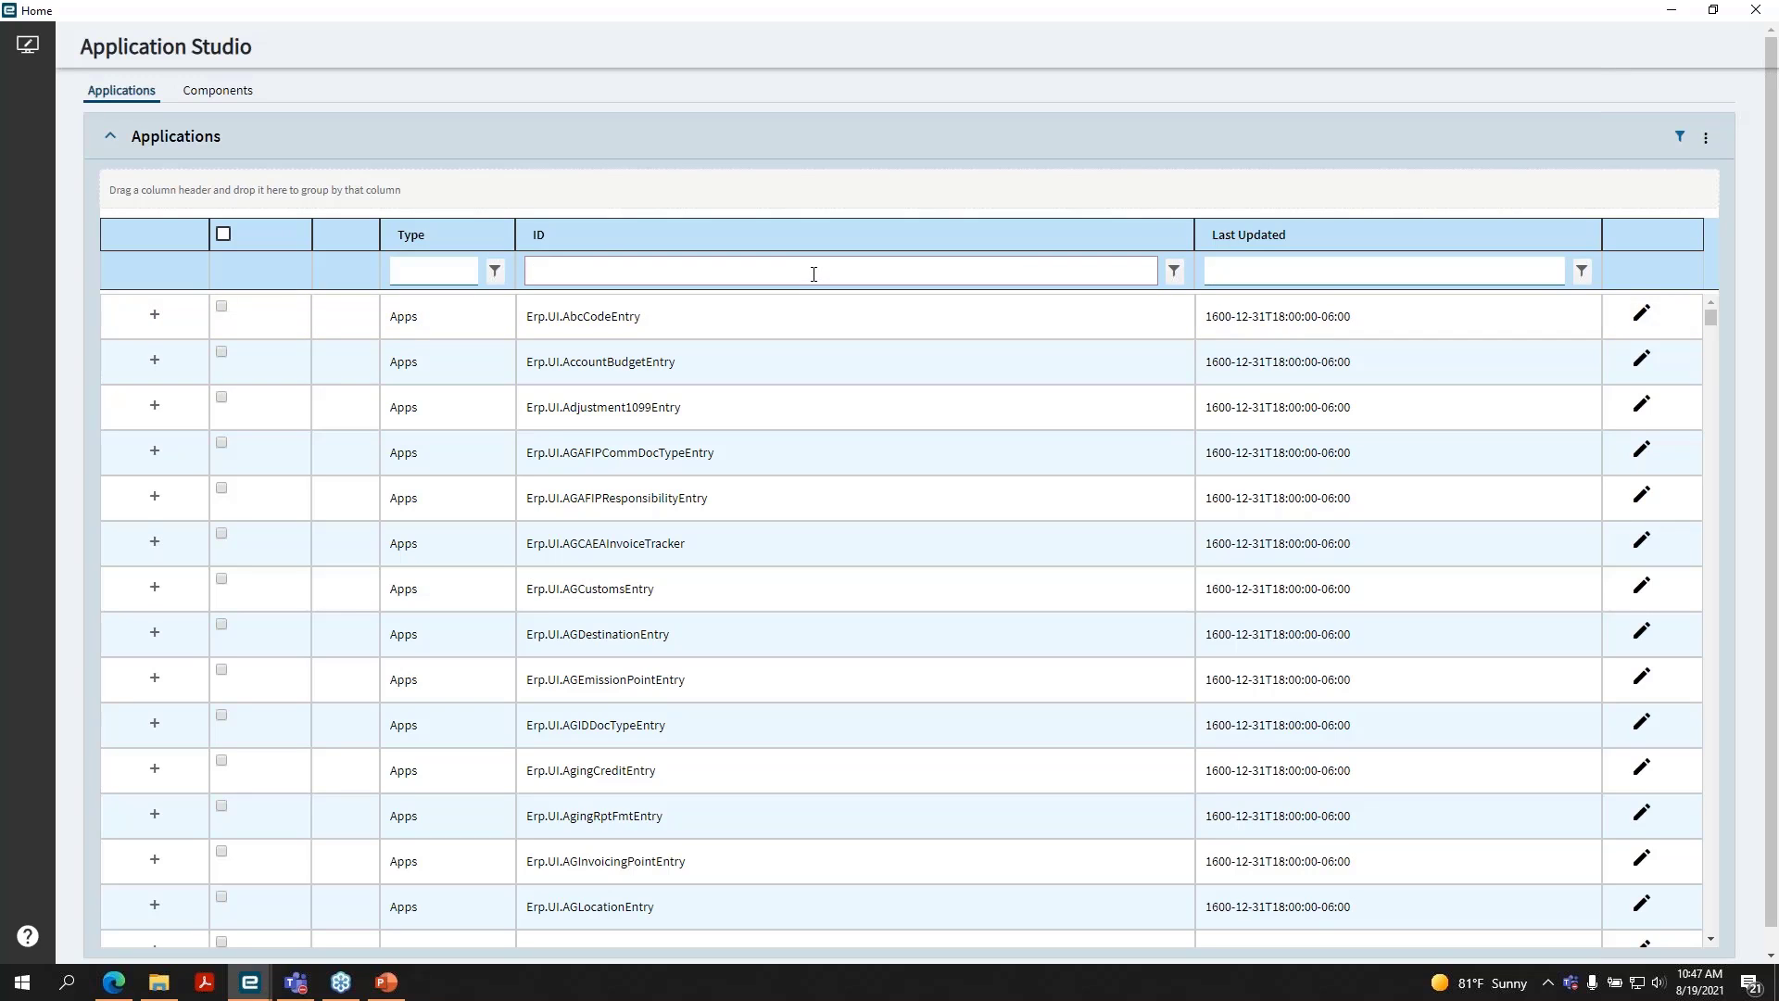
text(Erp.UI.Sales)
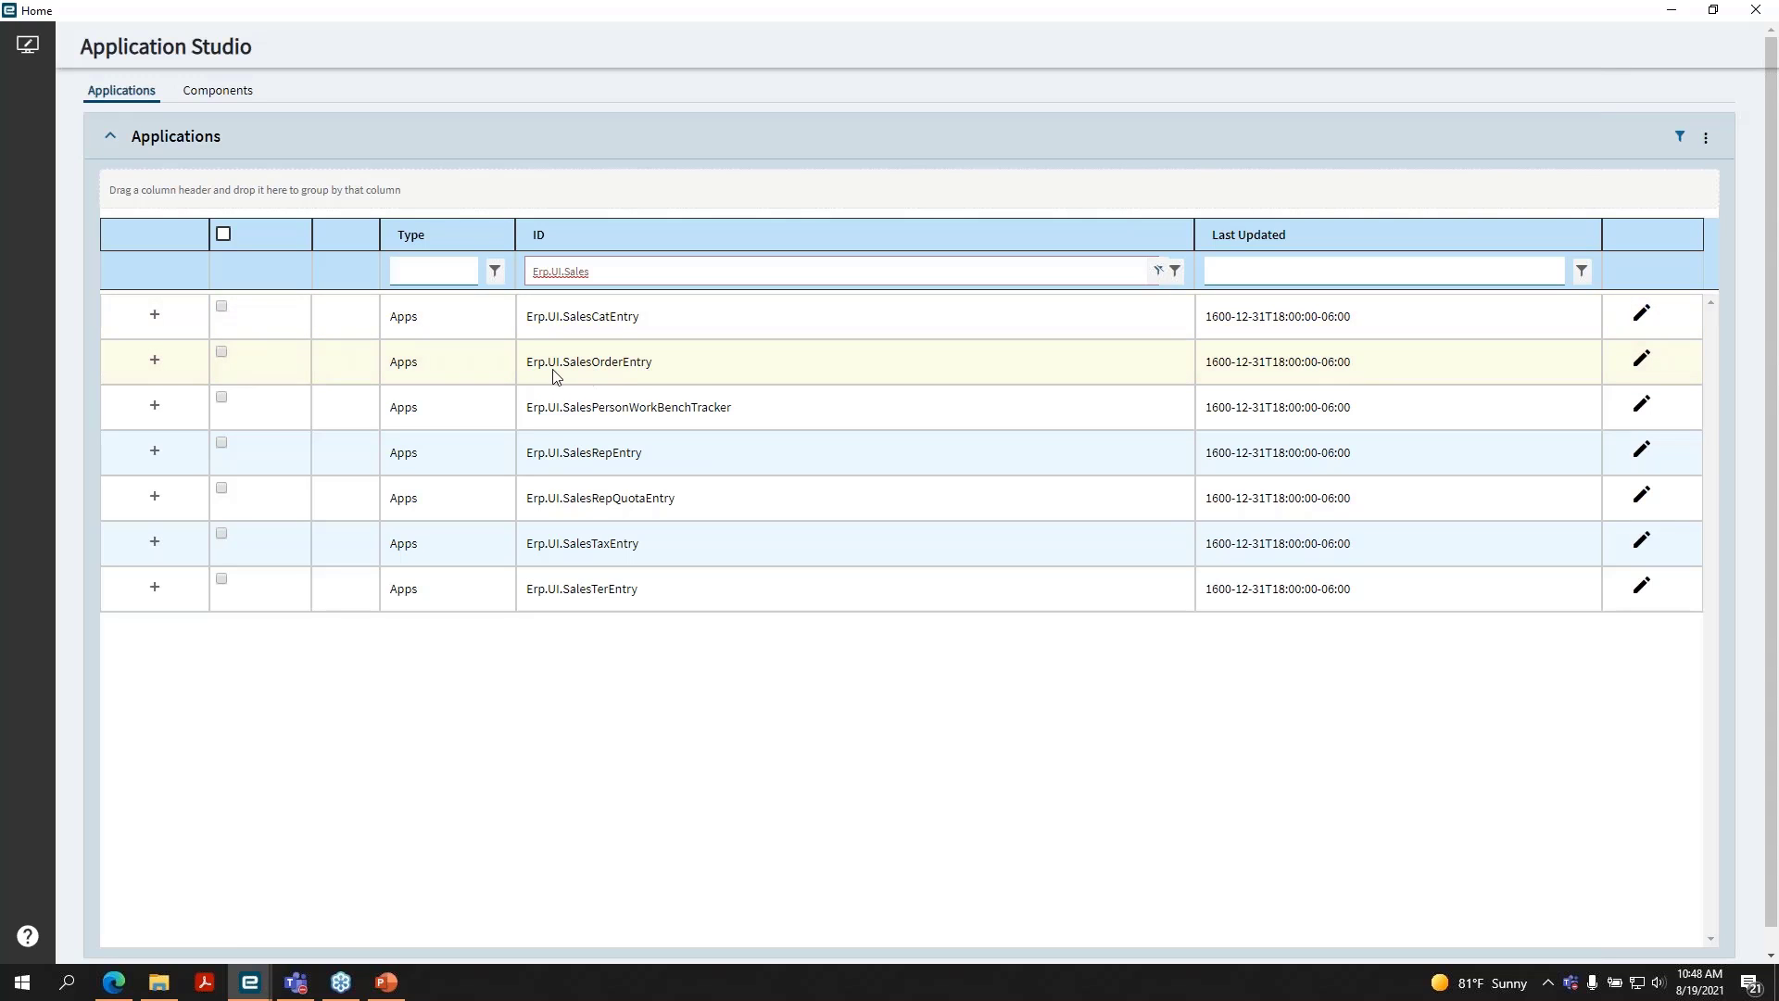
- Show the existing layers of Erp.UI.SalesOrderEntry and open the base application for editing
click(154, 363)
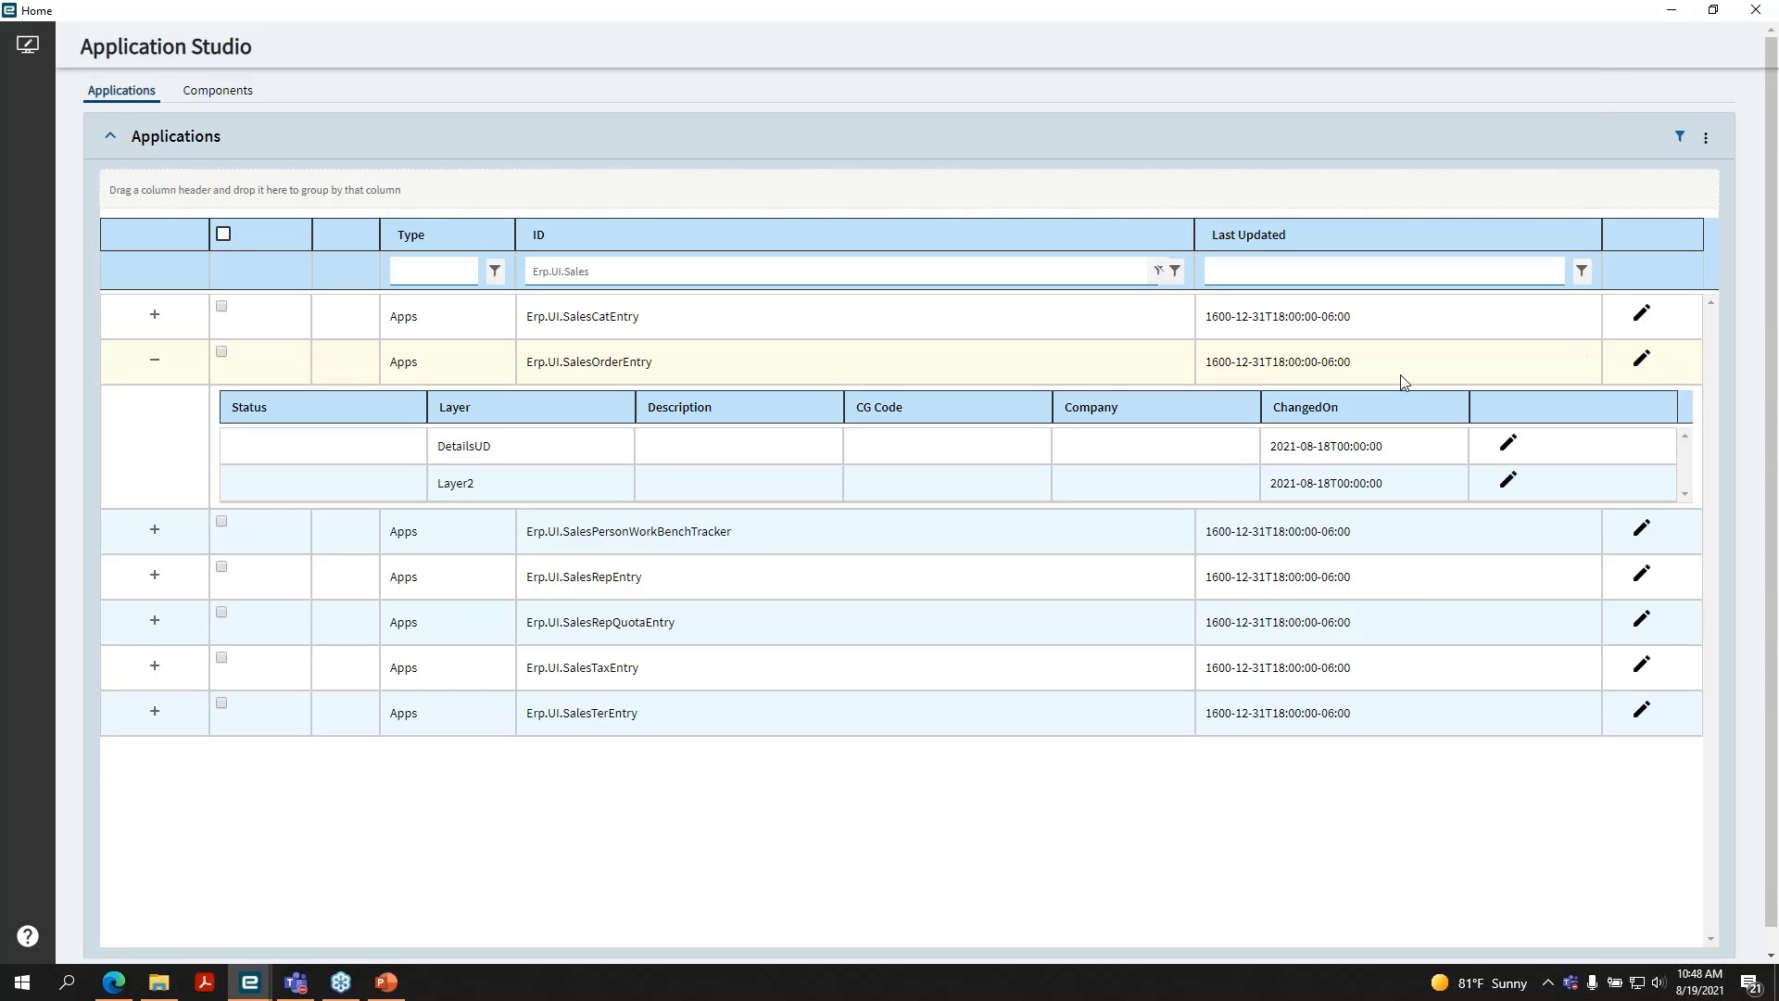
click(1642, 364)
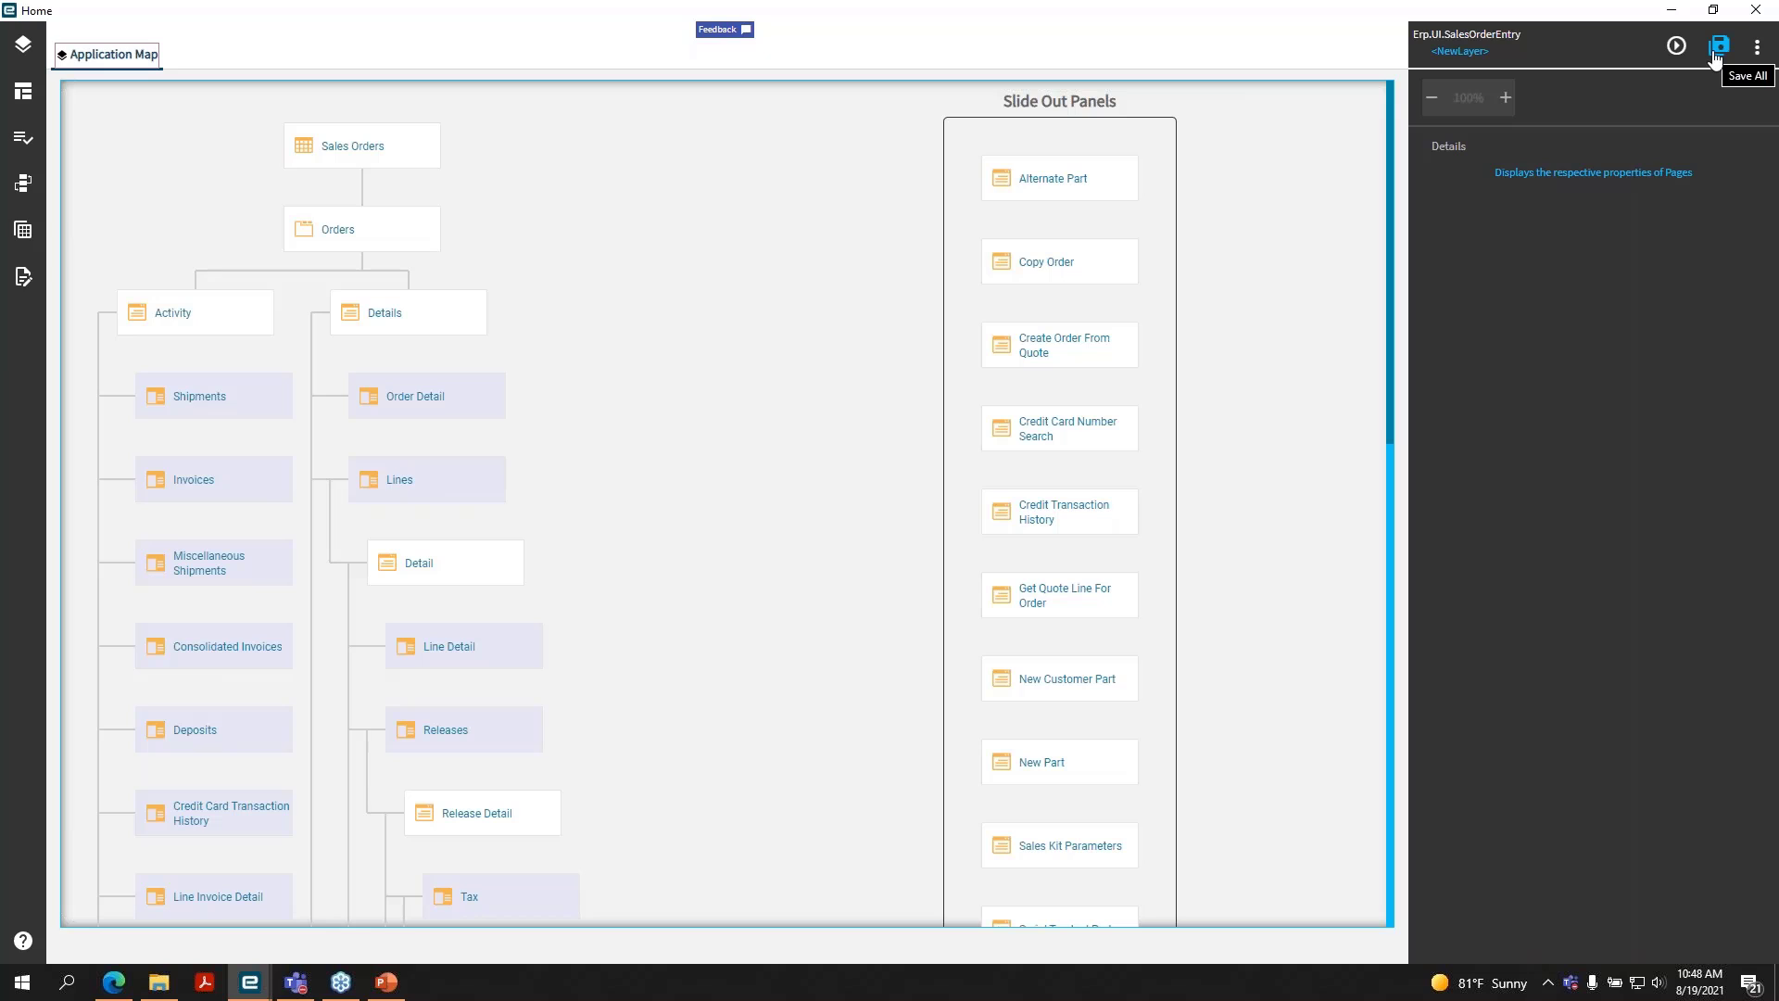
- Review the additional application commands and the list of existing layers, leaving the new layer selected
click(1758, 47)
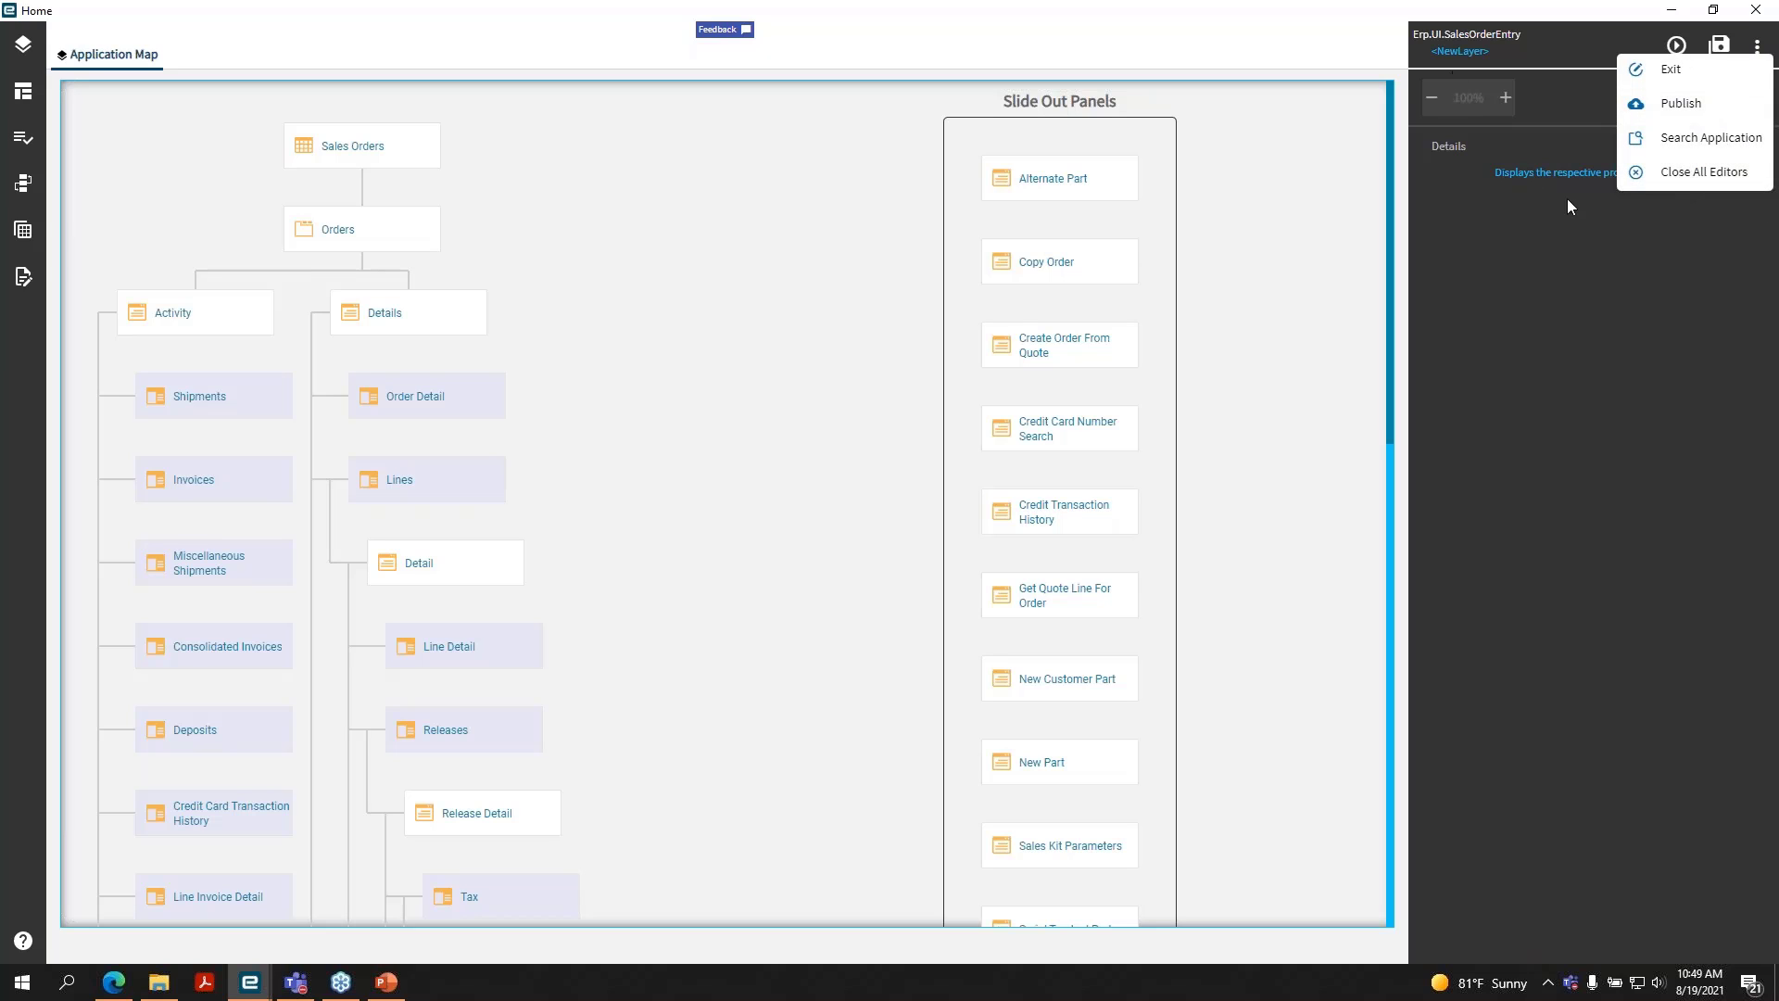
click(1531, 46)
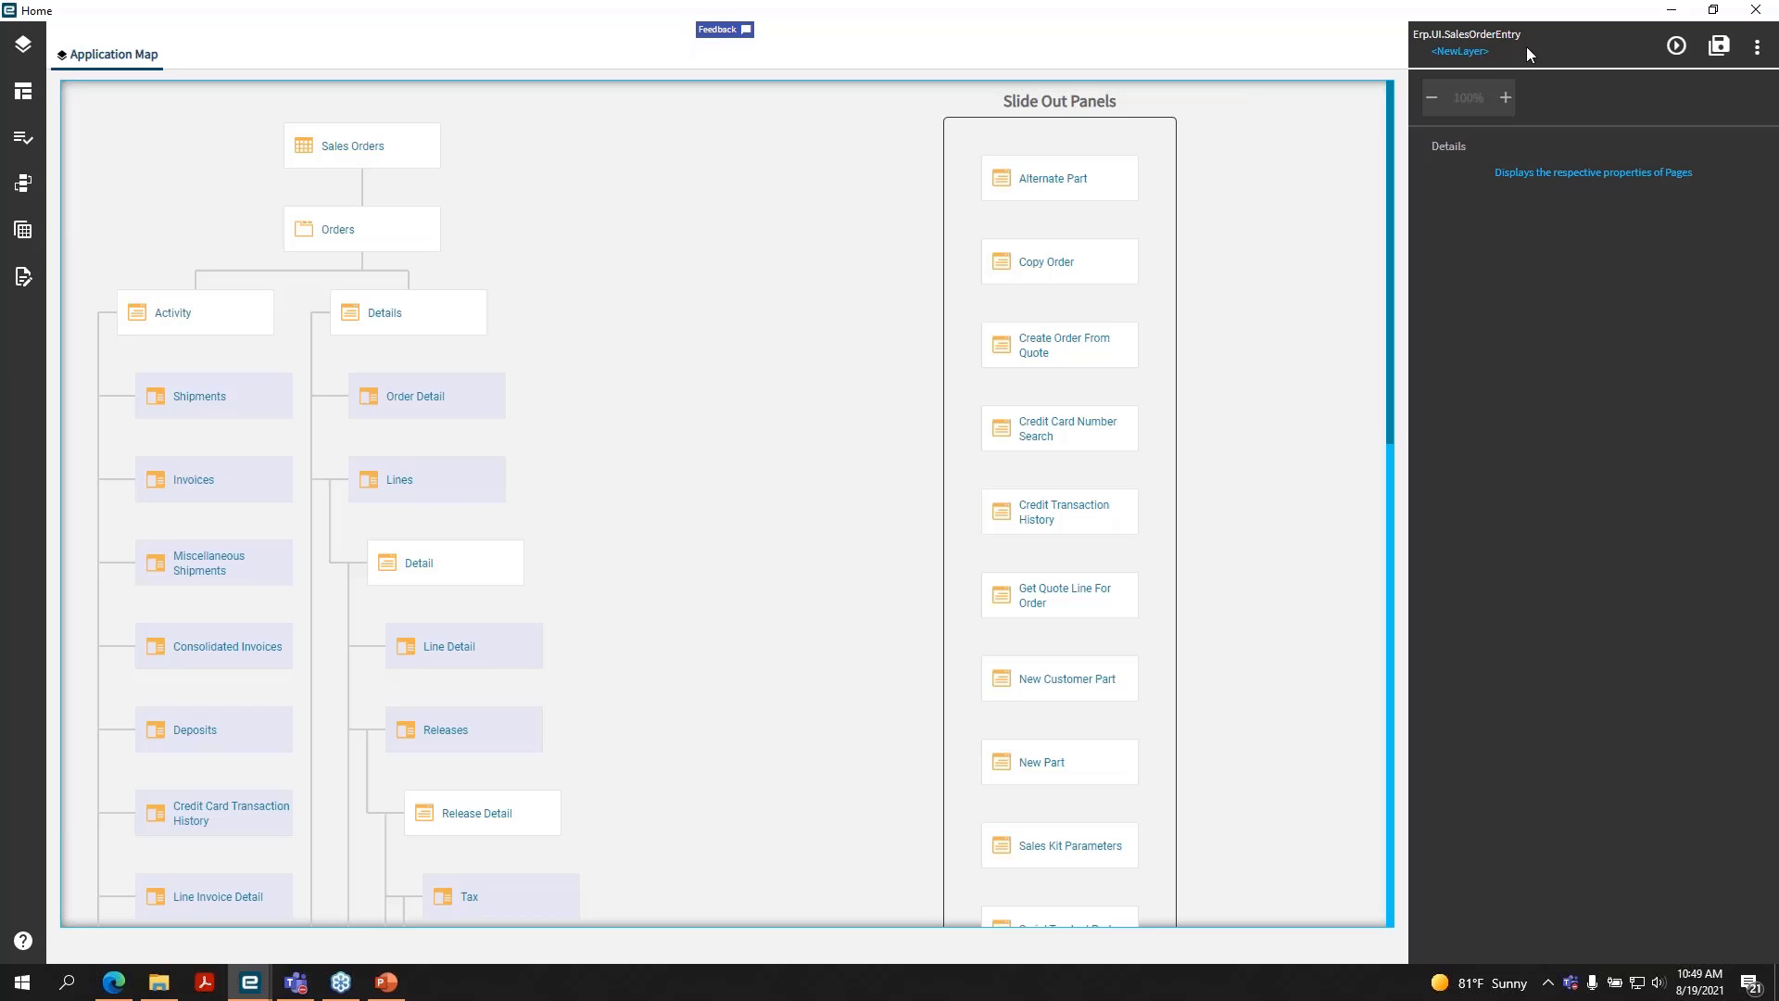
click(1448, 54)
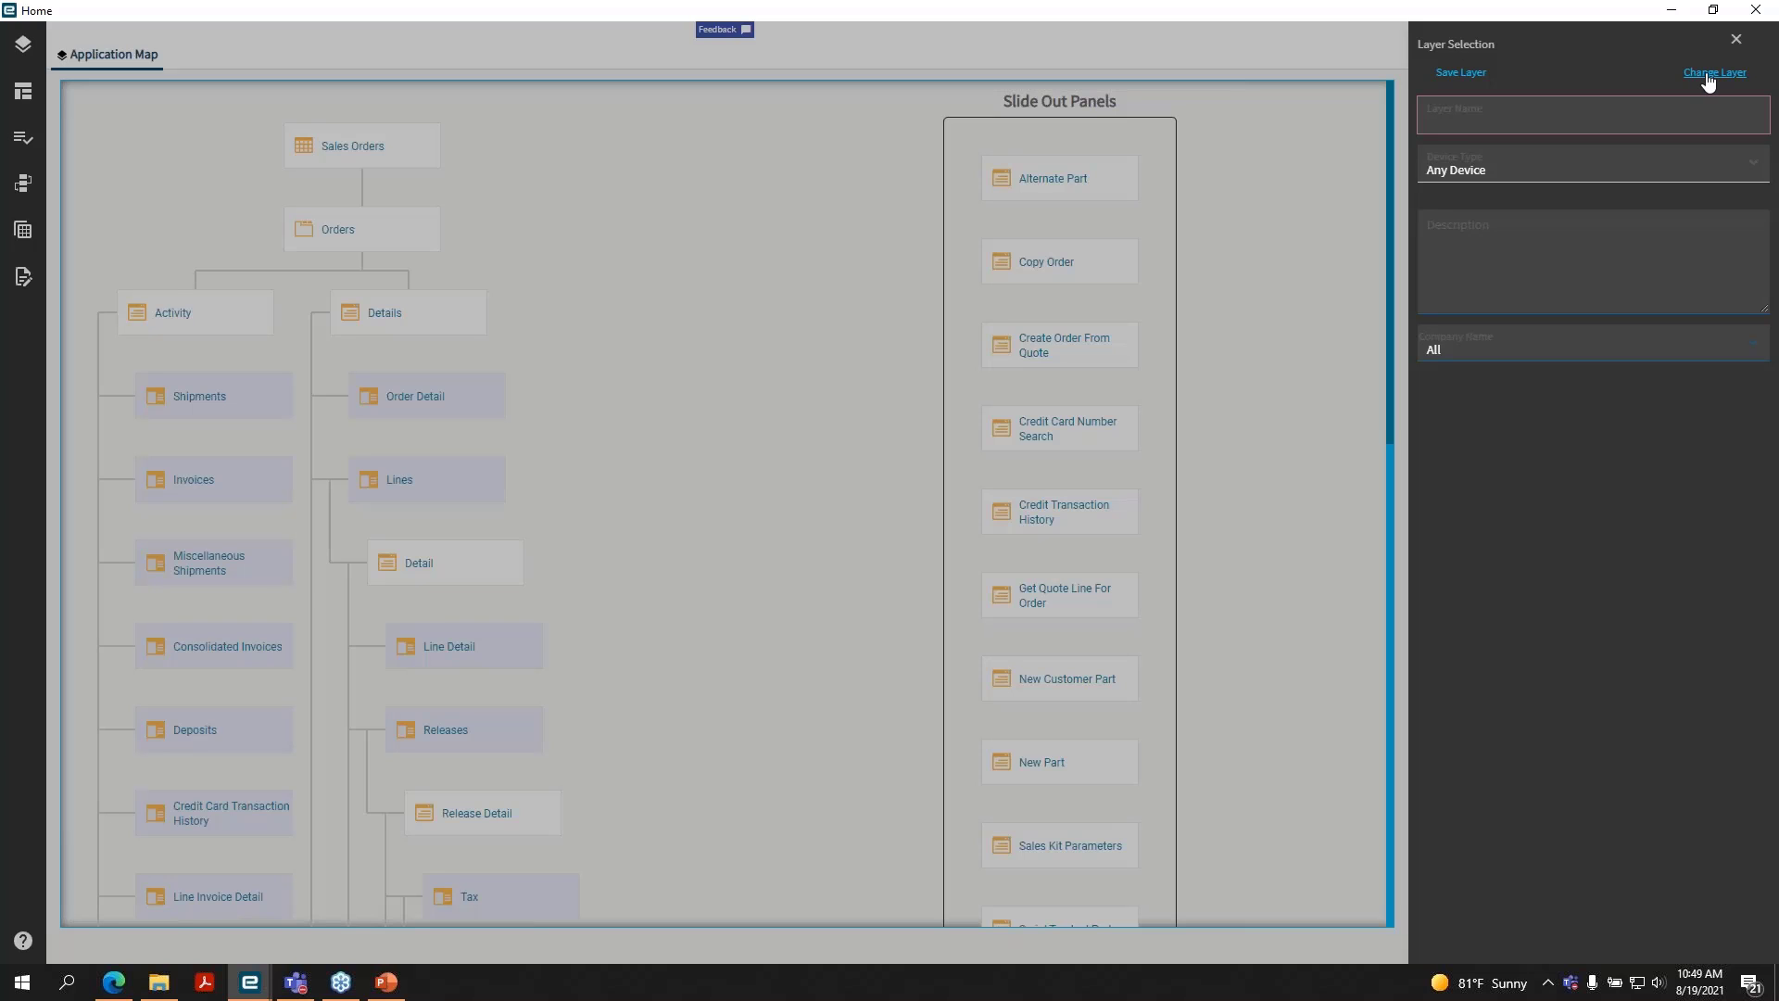
click(1708, 74)
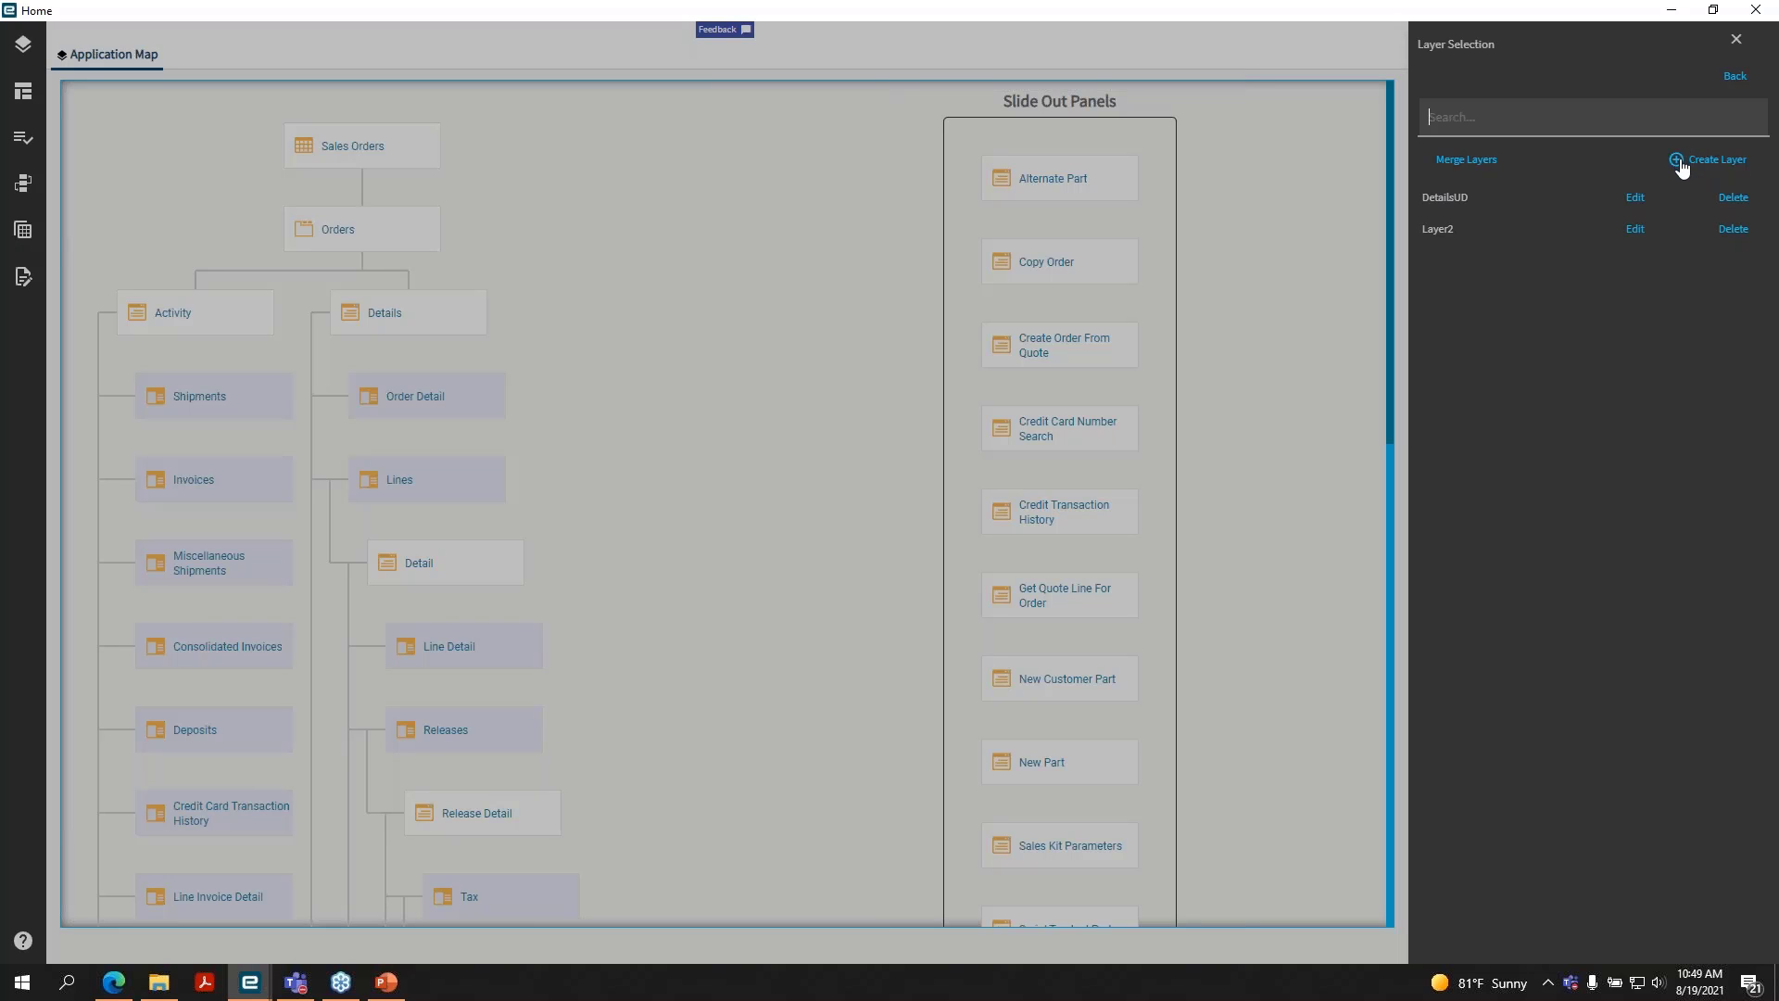
click(1737, 39)
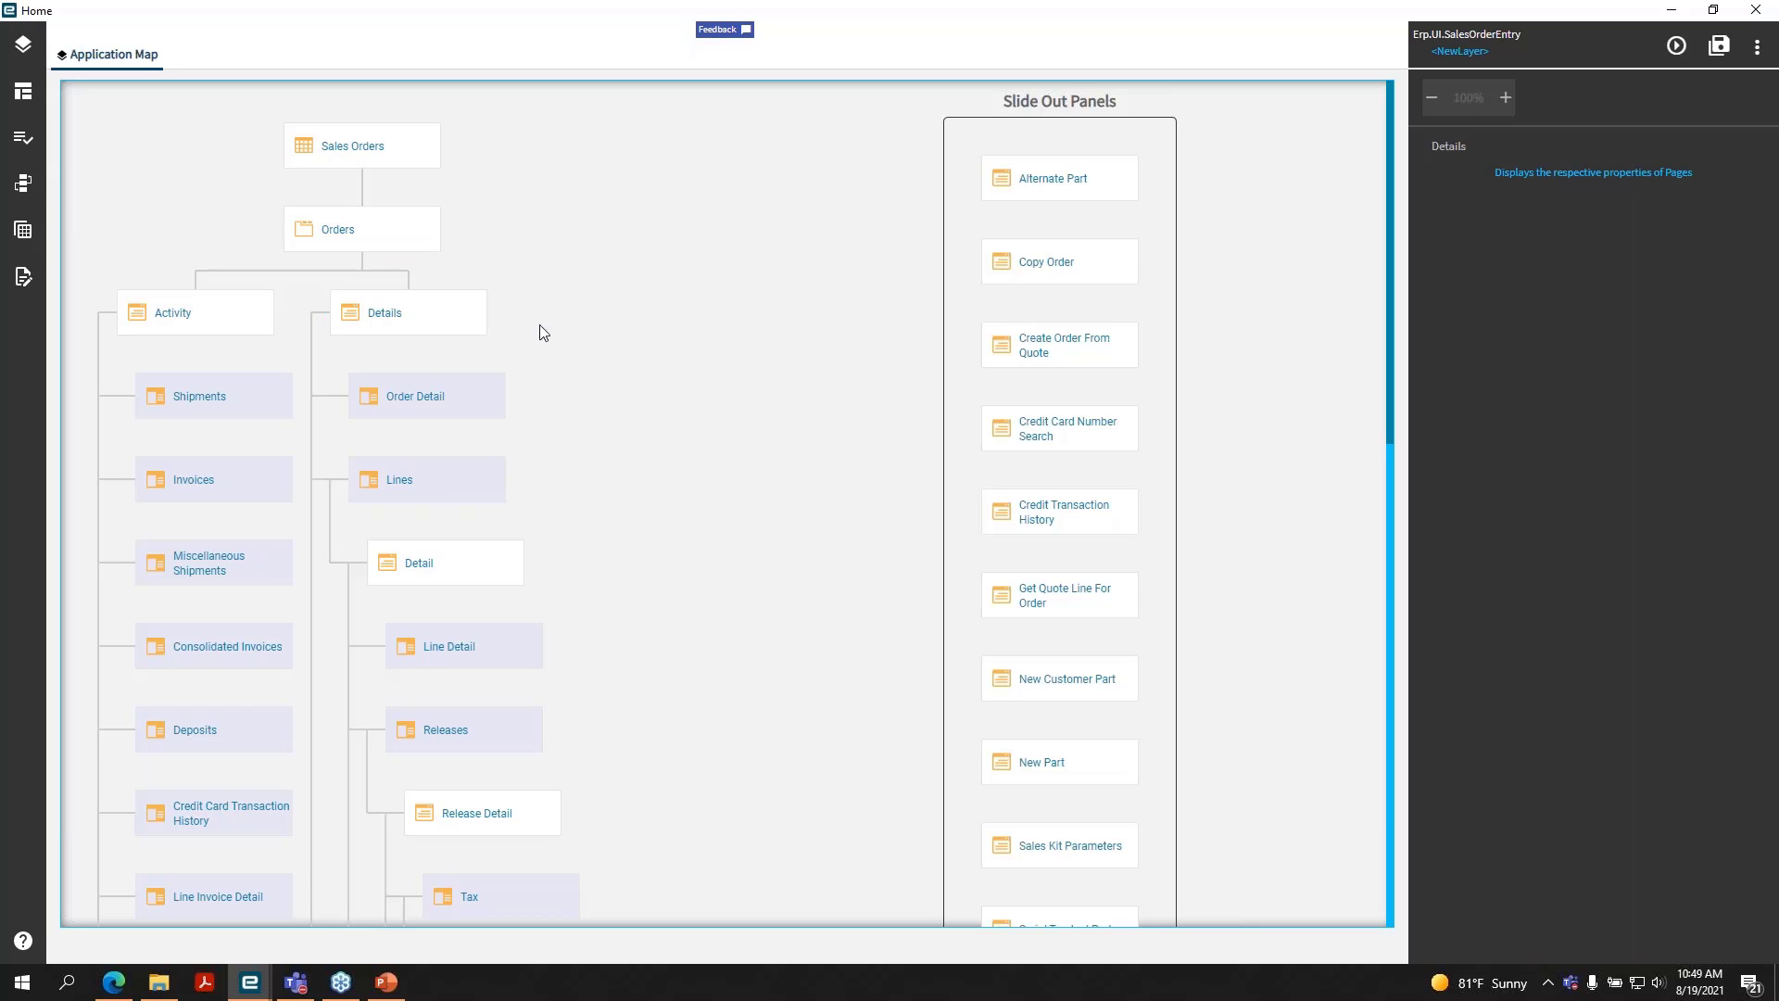
- Examine the application map's page hierarchy under Sales Orders and its slide out panels
mouse_move(408, 130)
scroll(579, 516, down, 1)
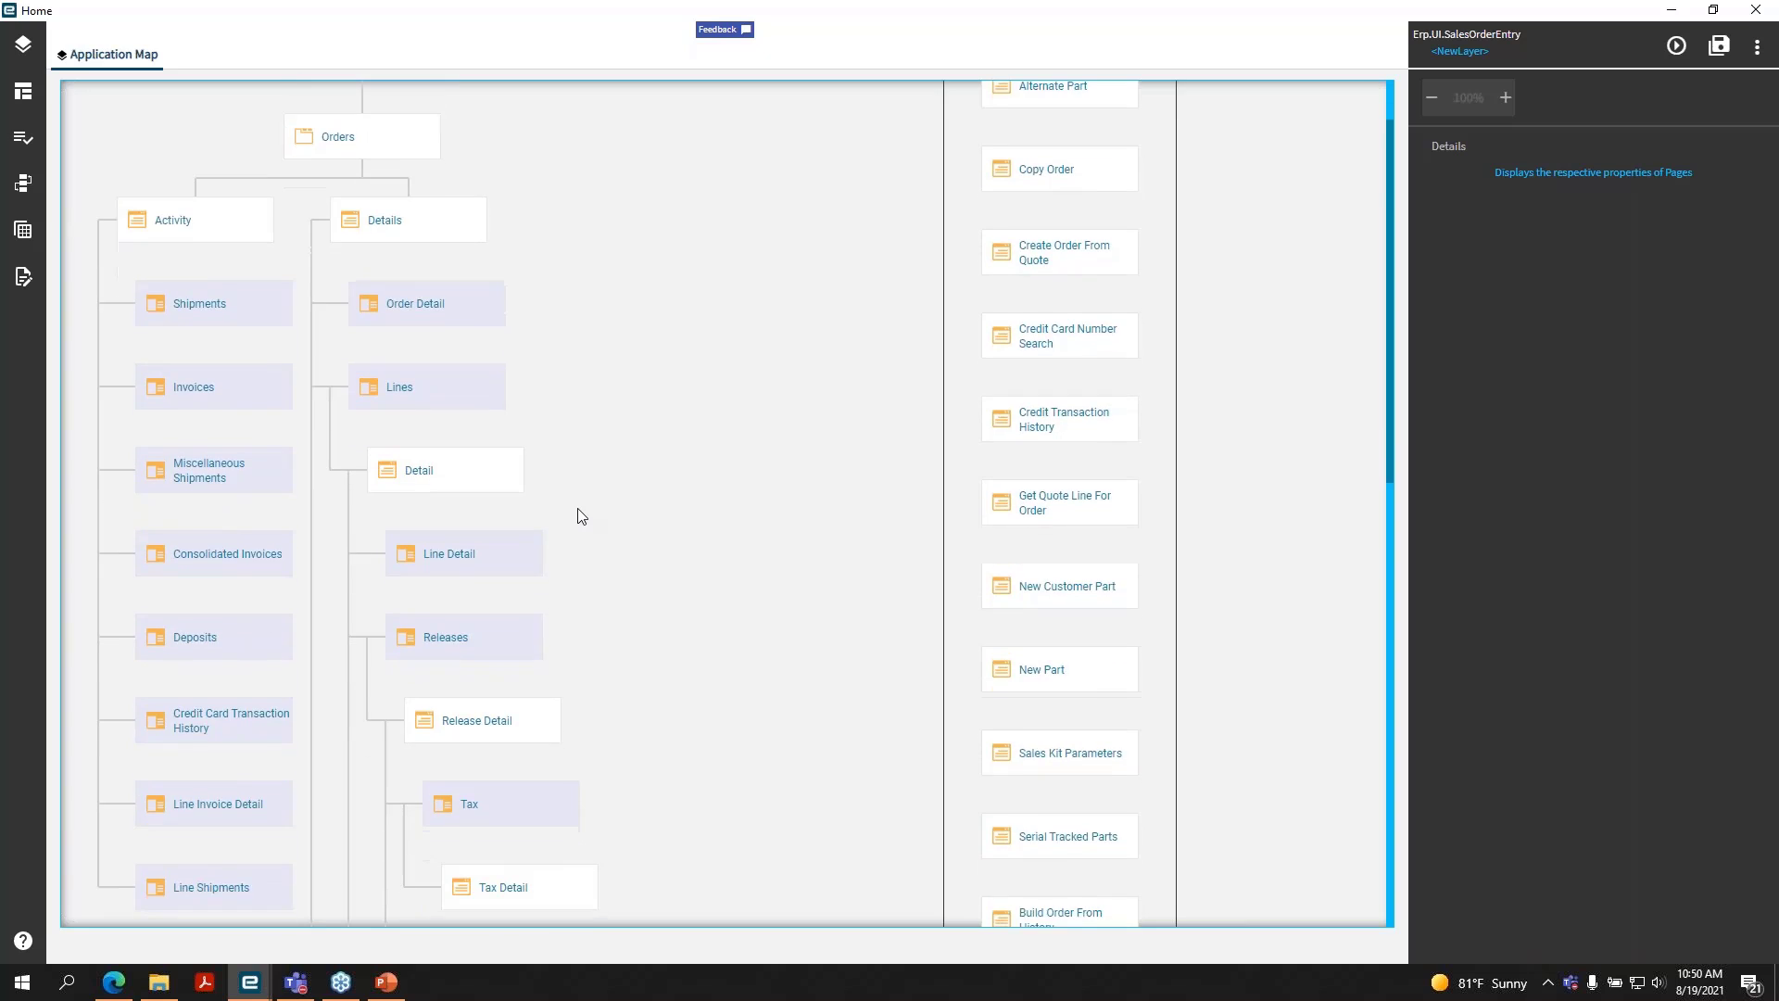
scroll(578, 516, down, 3)
scroll(578, 516, up, 4)
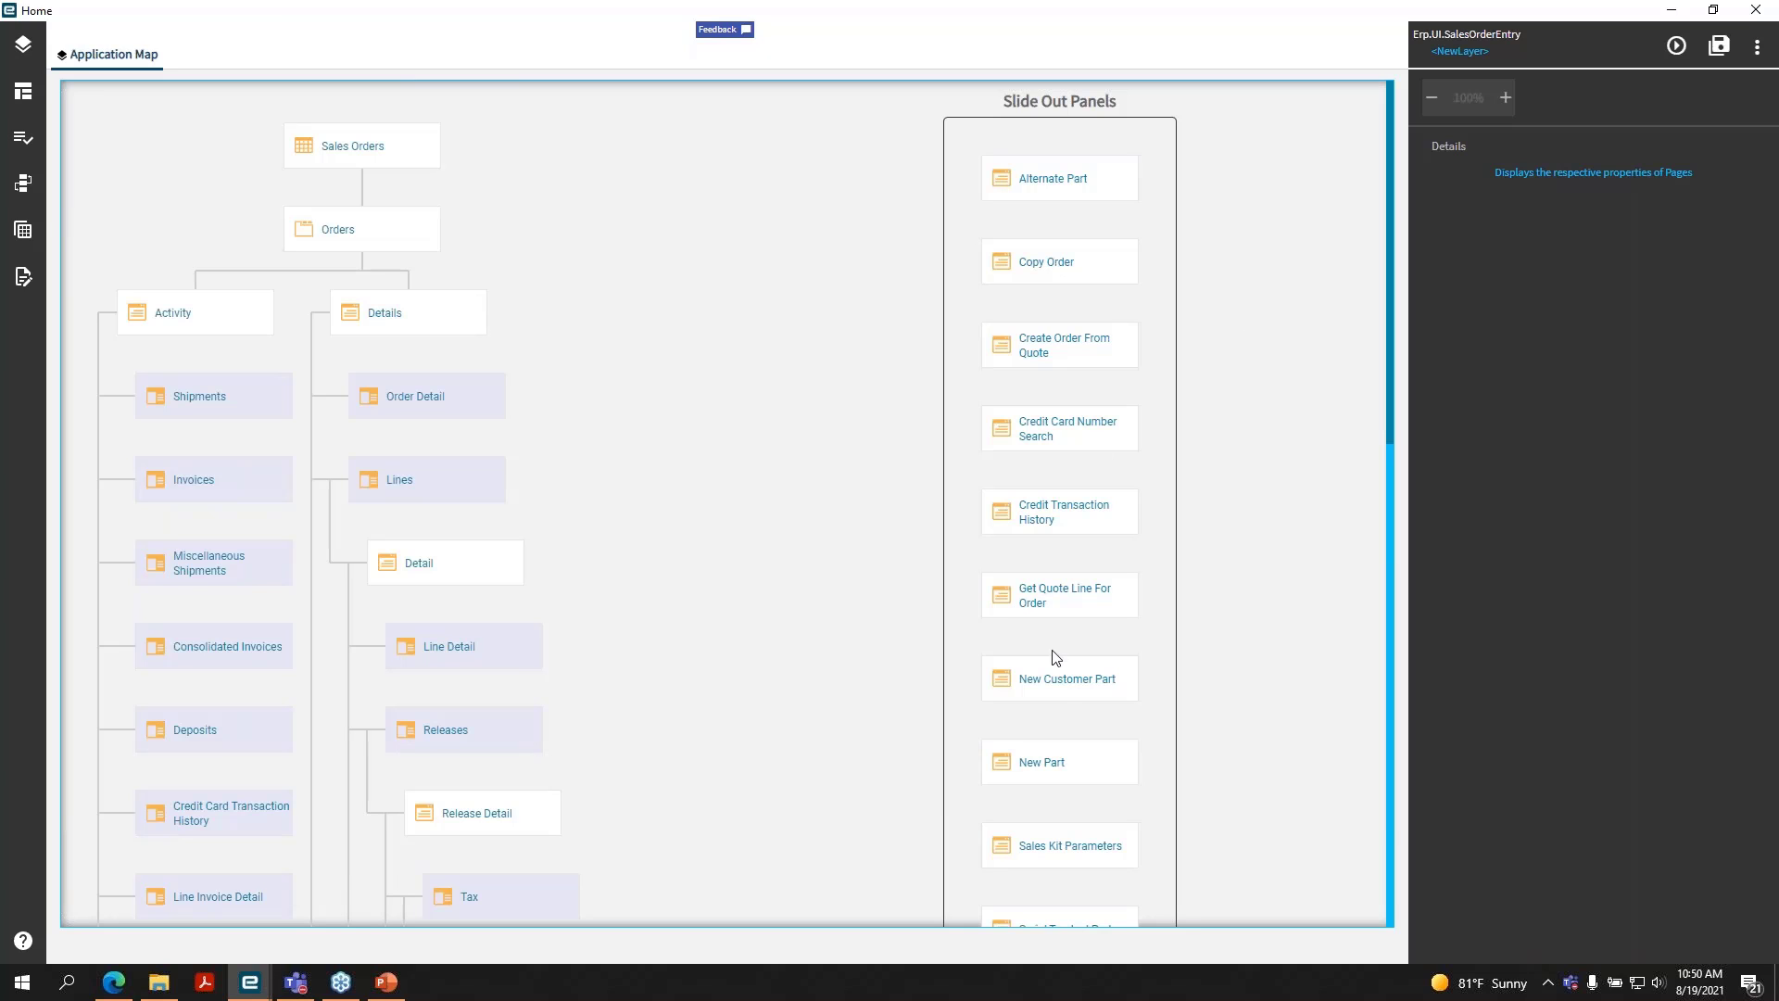
scroll(1156, 749, down, 1)
scroll(1158, 750, down, 1)
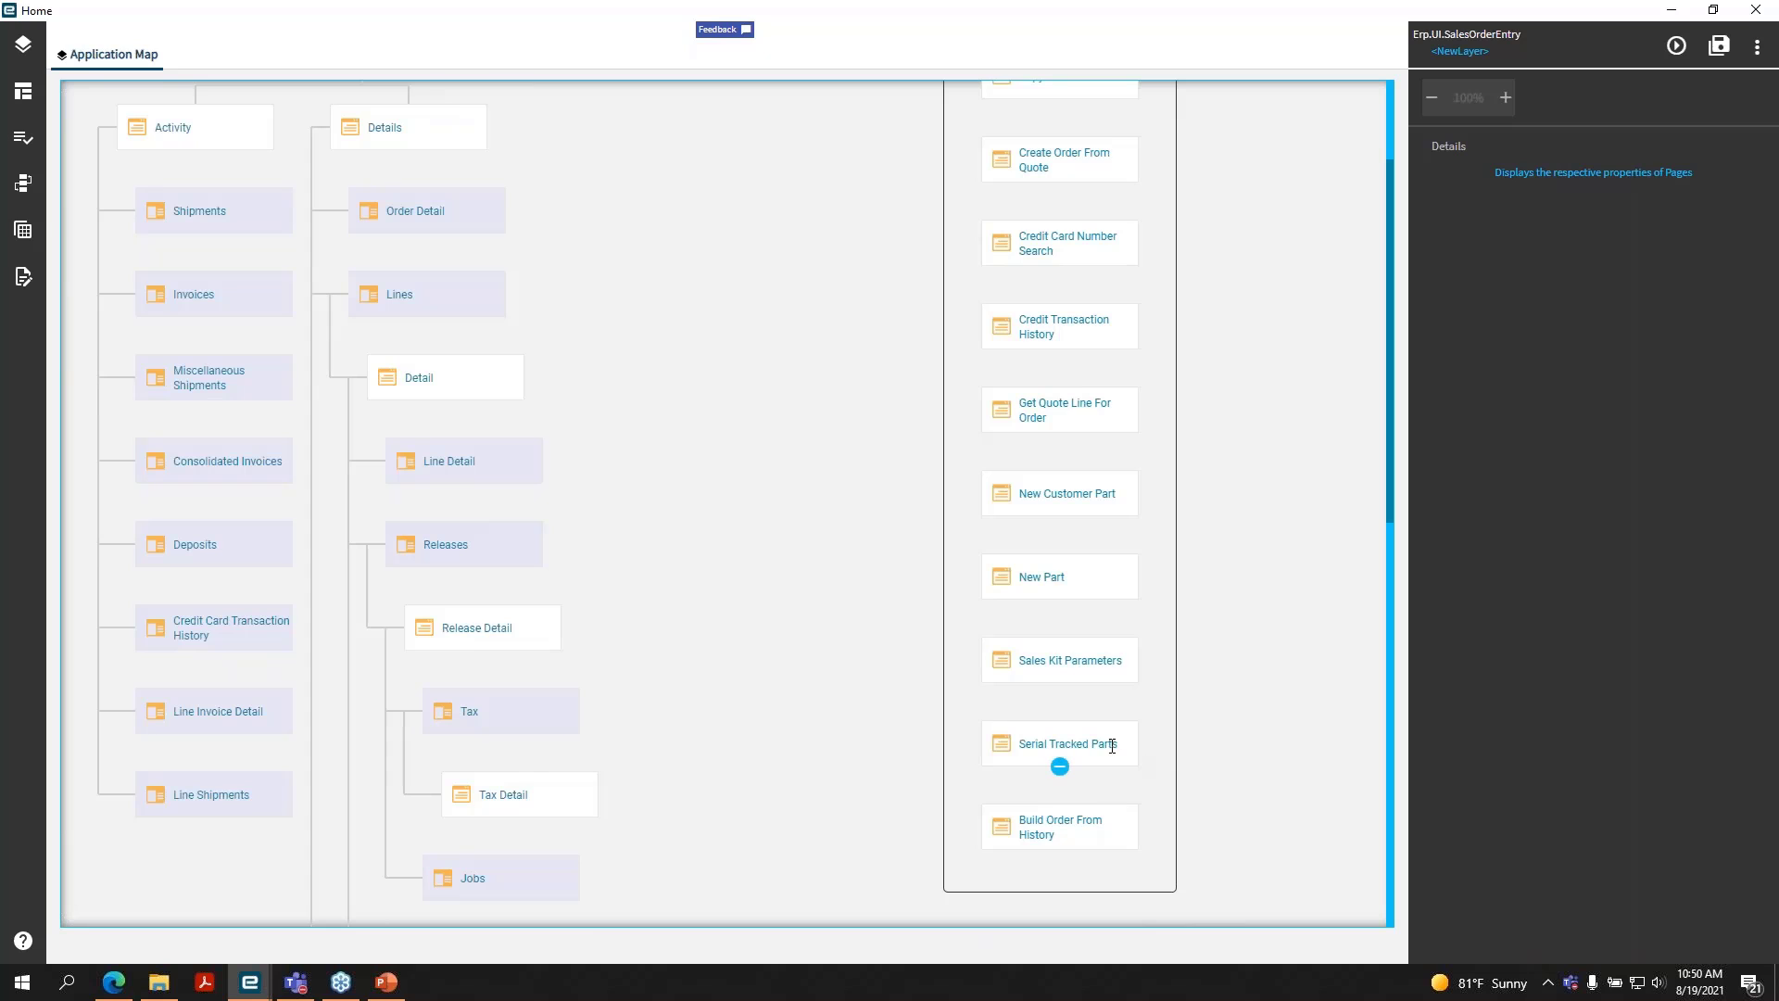
scroll(1113, 741, up, 2)
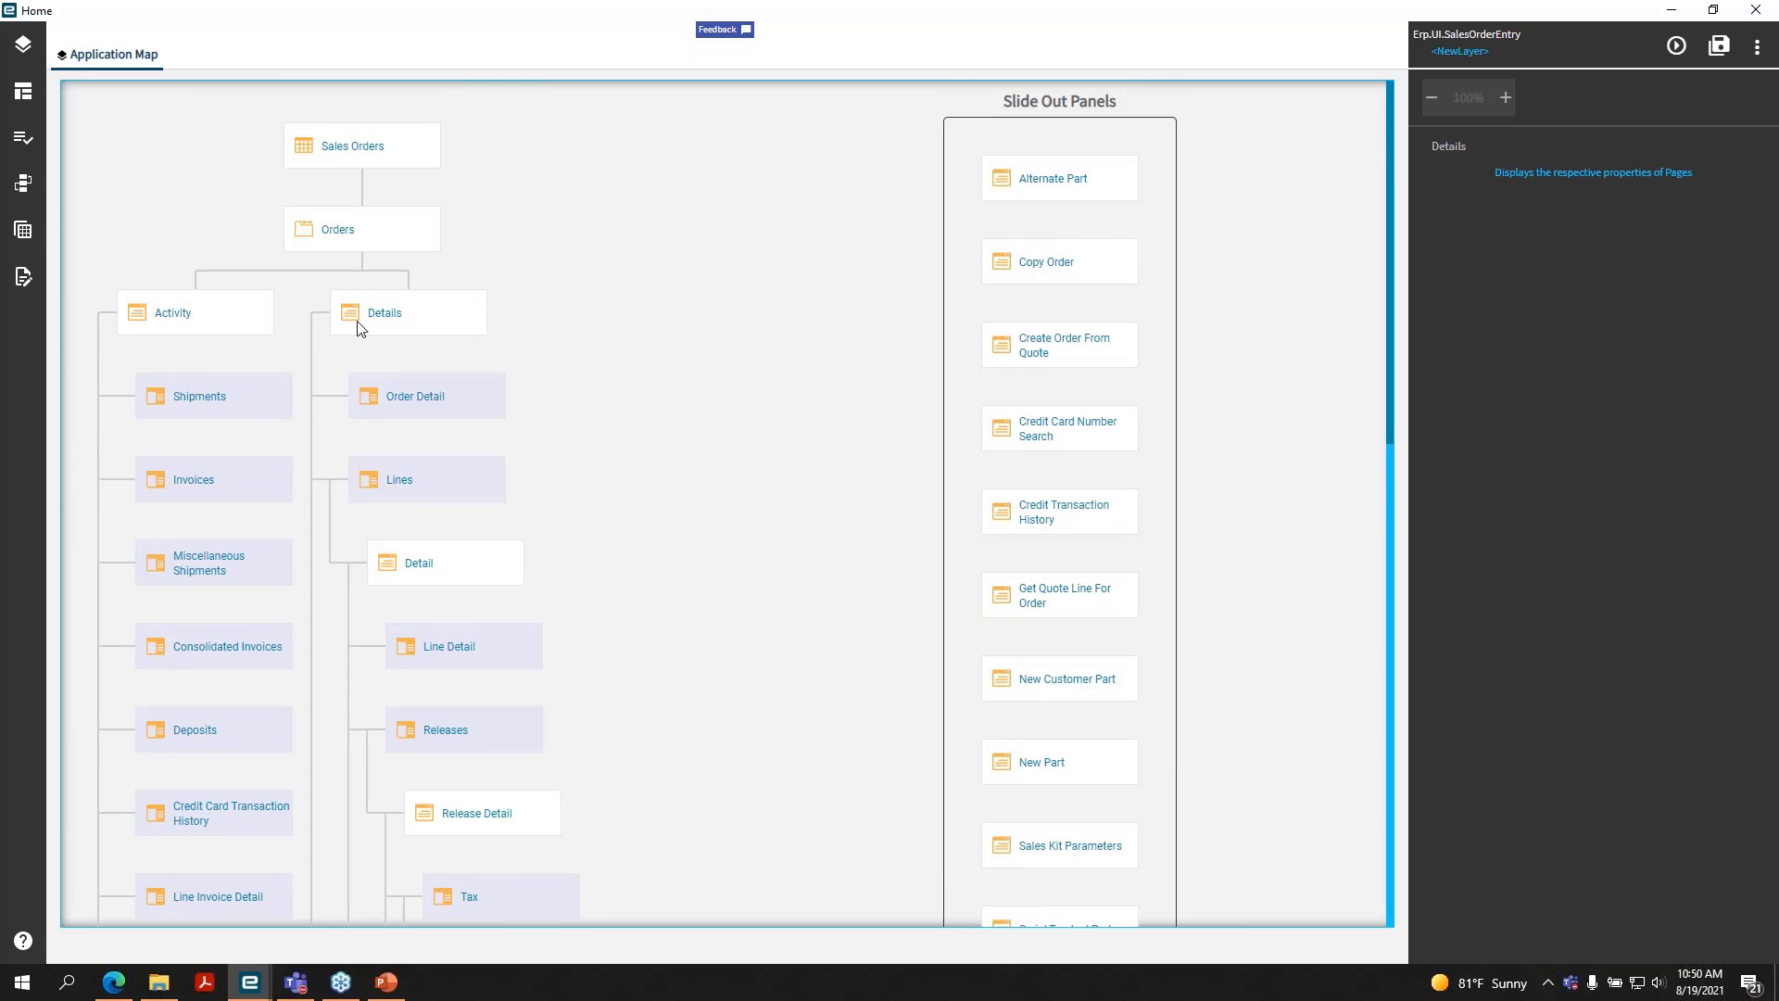
mouse_move(362, 330)
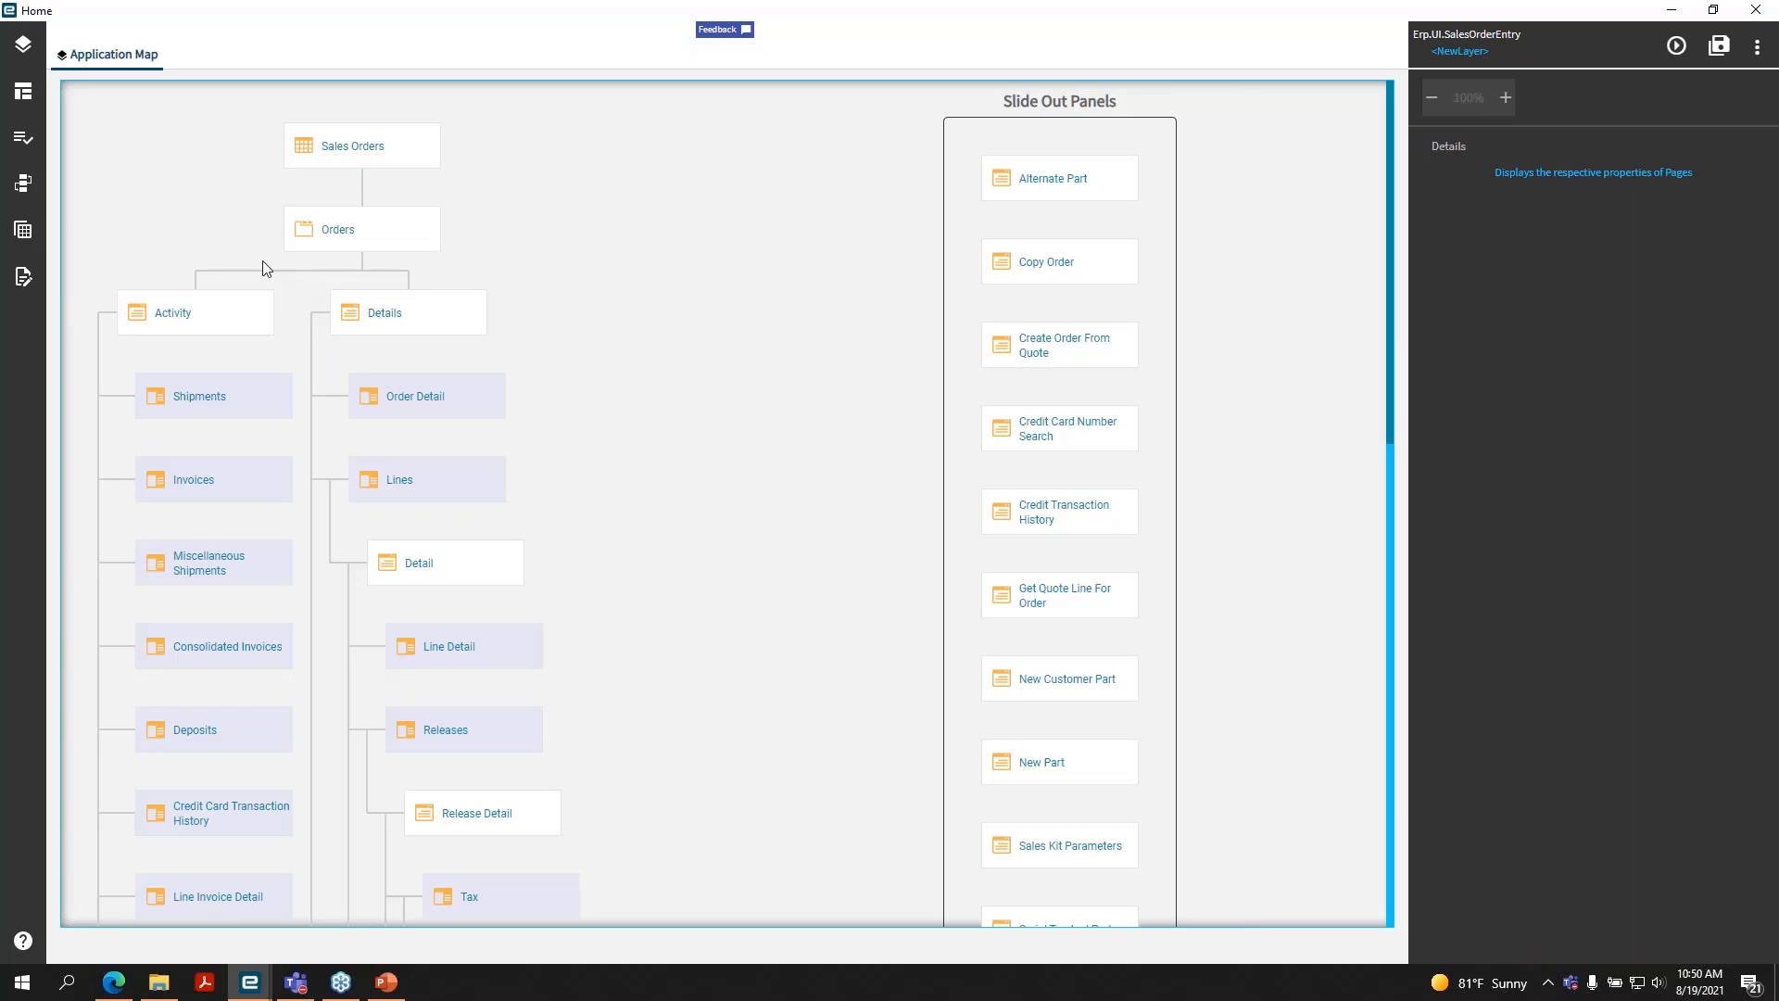
- Show the application's layouts and expand Sales Orders down to the pages beneath Orders and Details
click(23, 92)
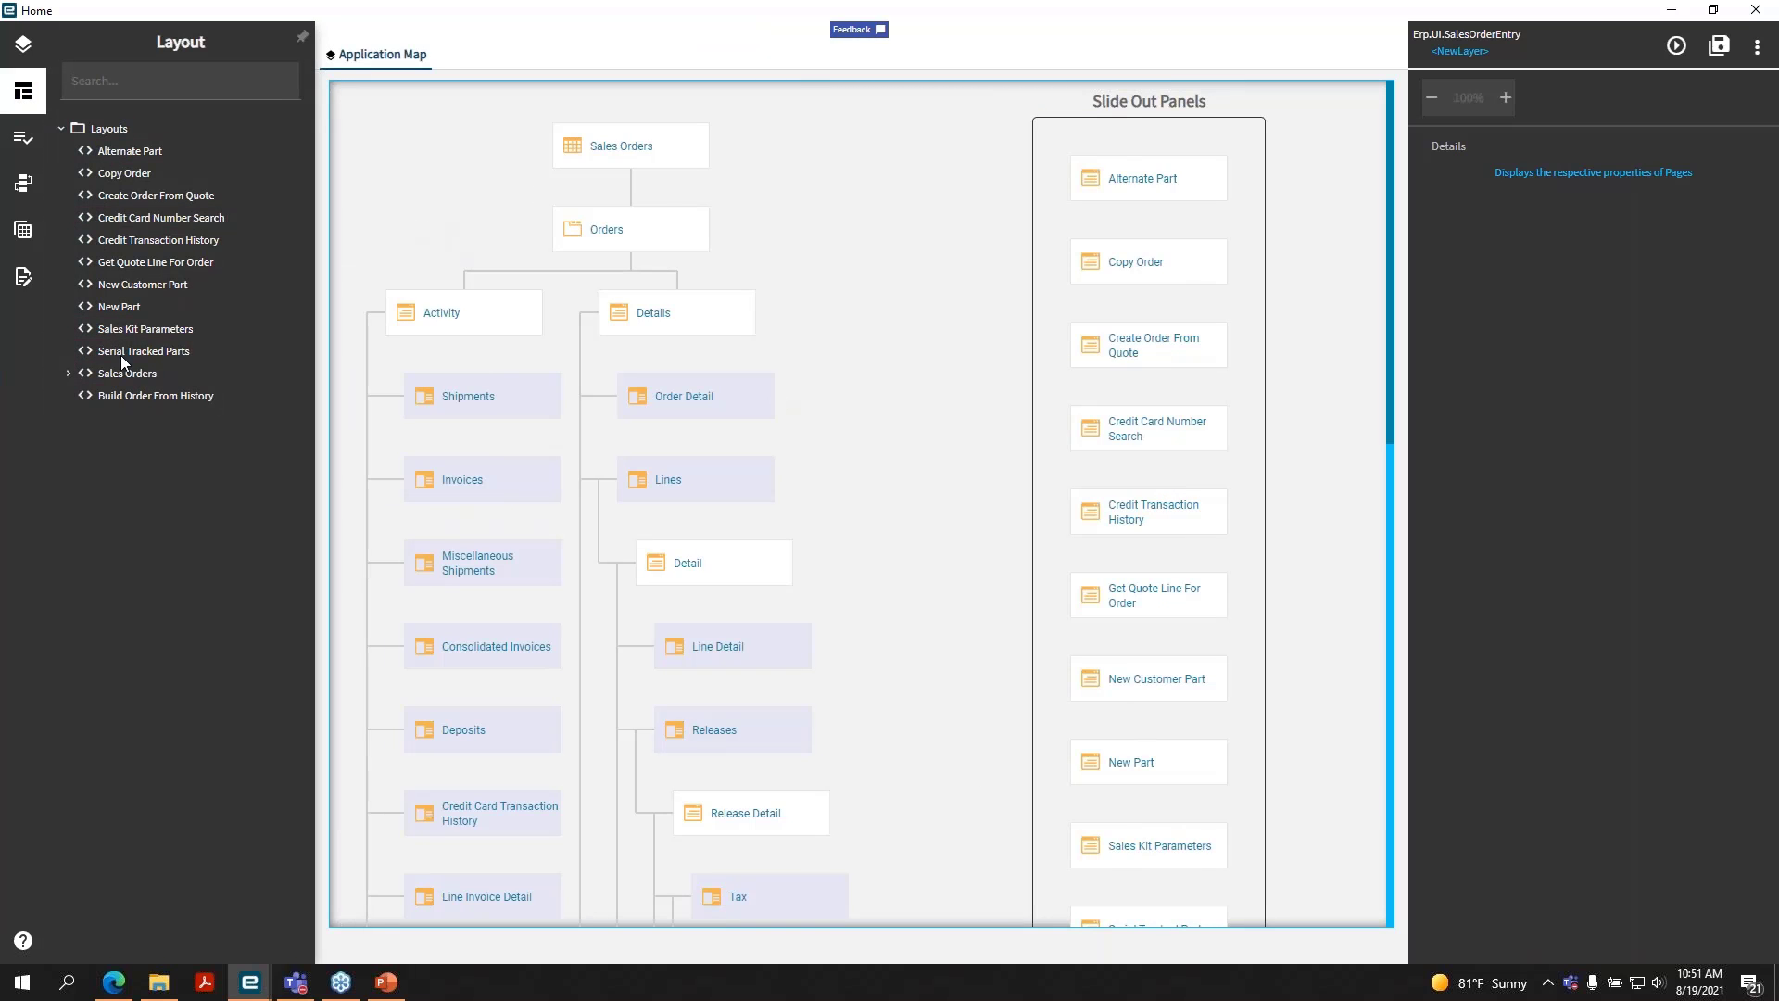
click(68, 373)
click(75, 394)
click(85, 441)
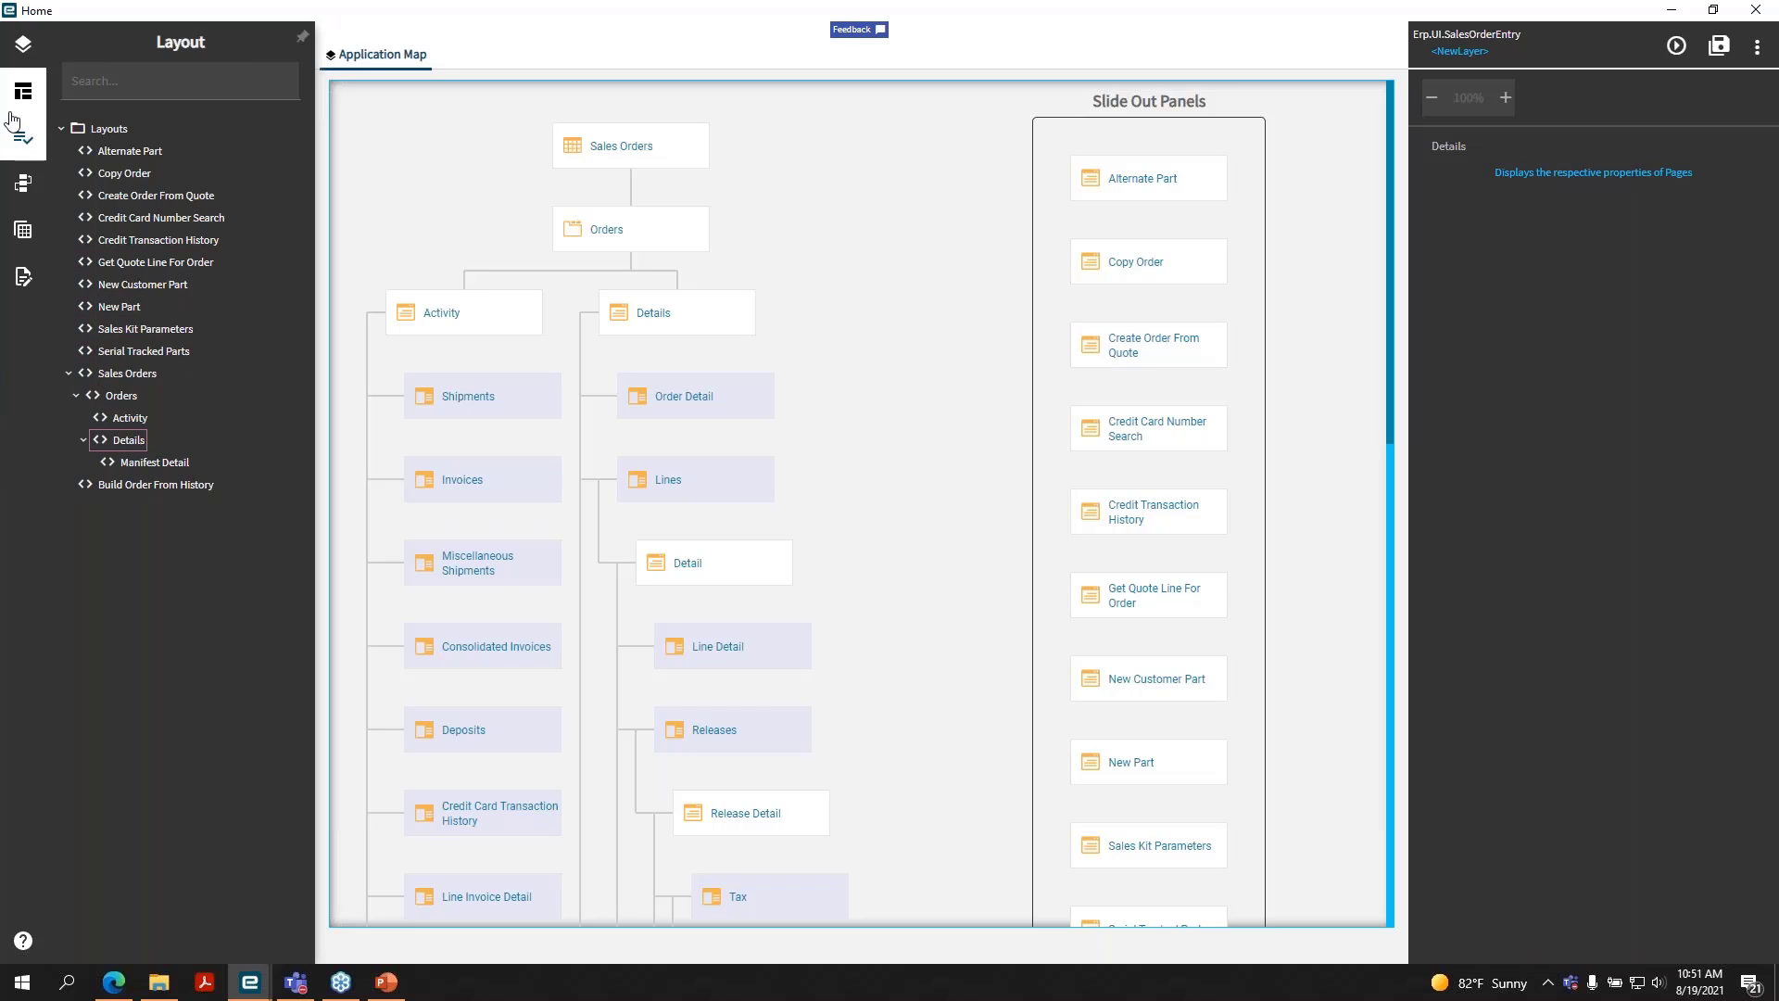
- Browse the application's data rules and open the priceLocked rule to view its conditions and actions
click(18, 141)
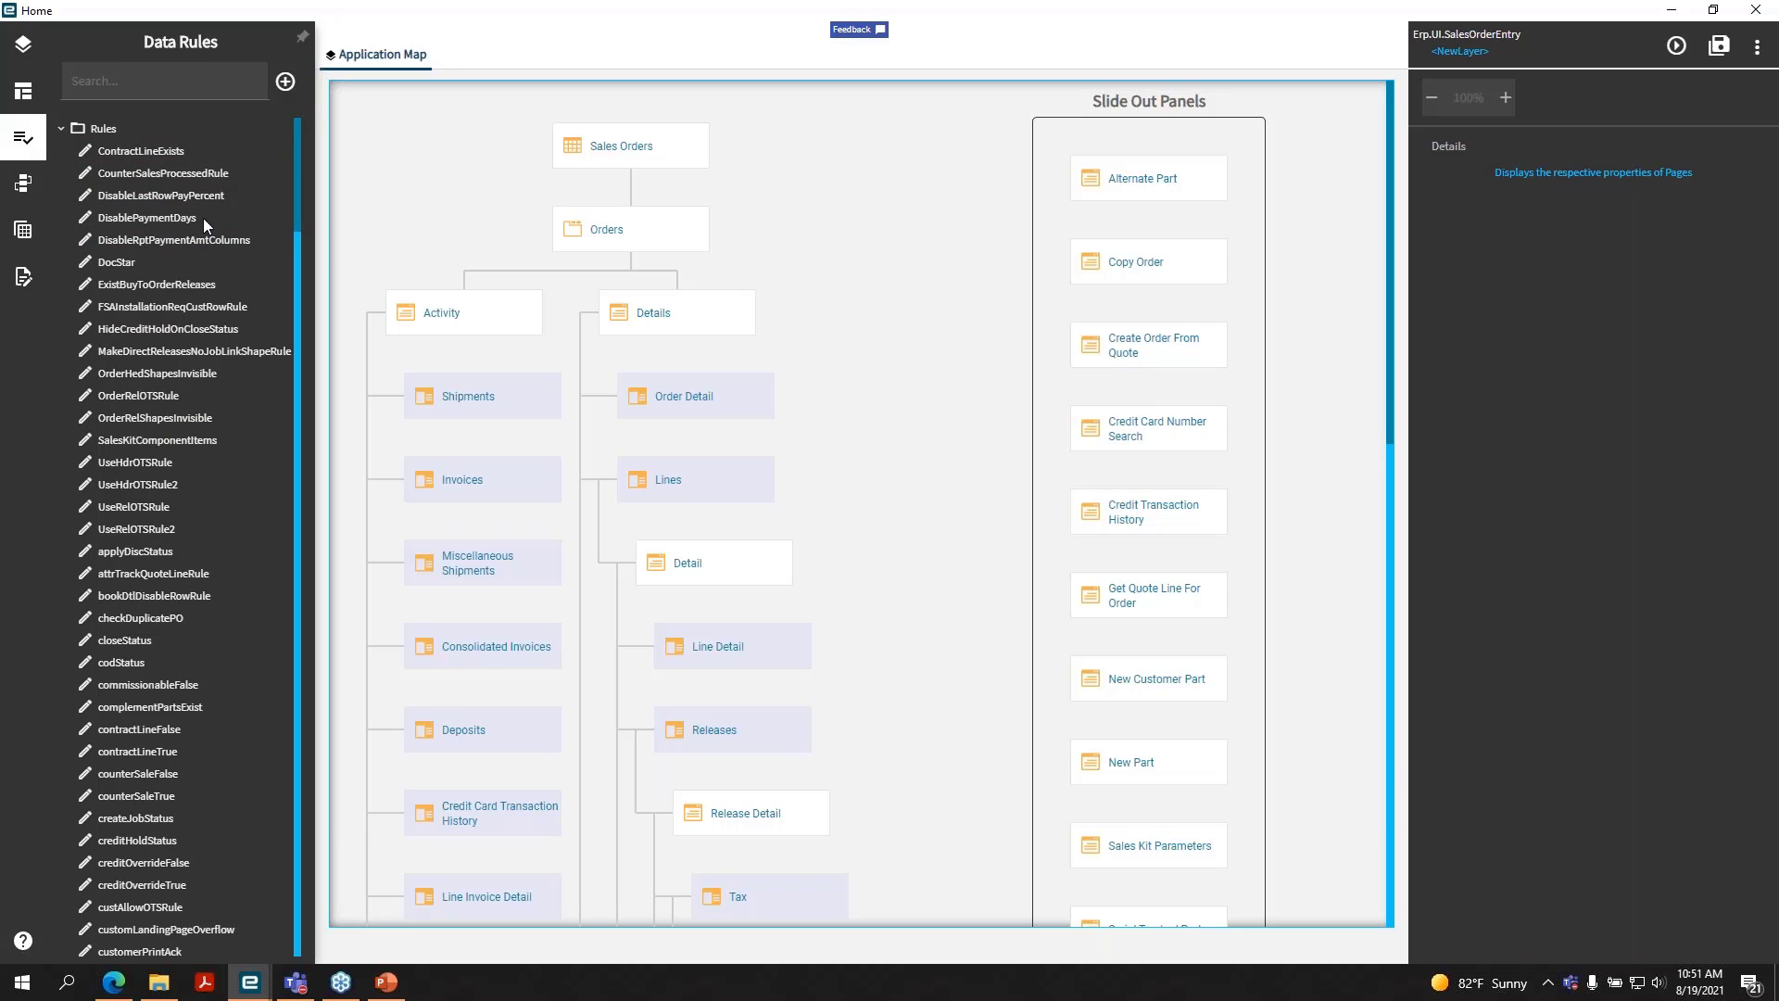
scroll(232, 310, down, 7)
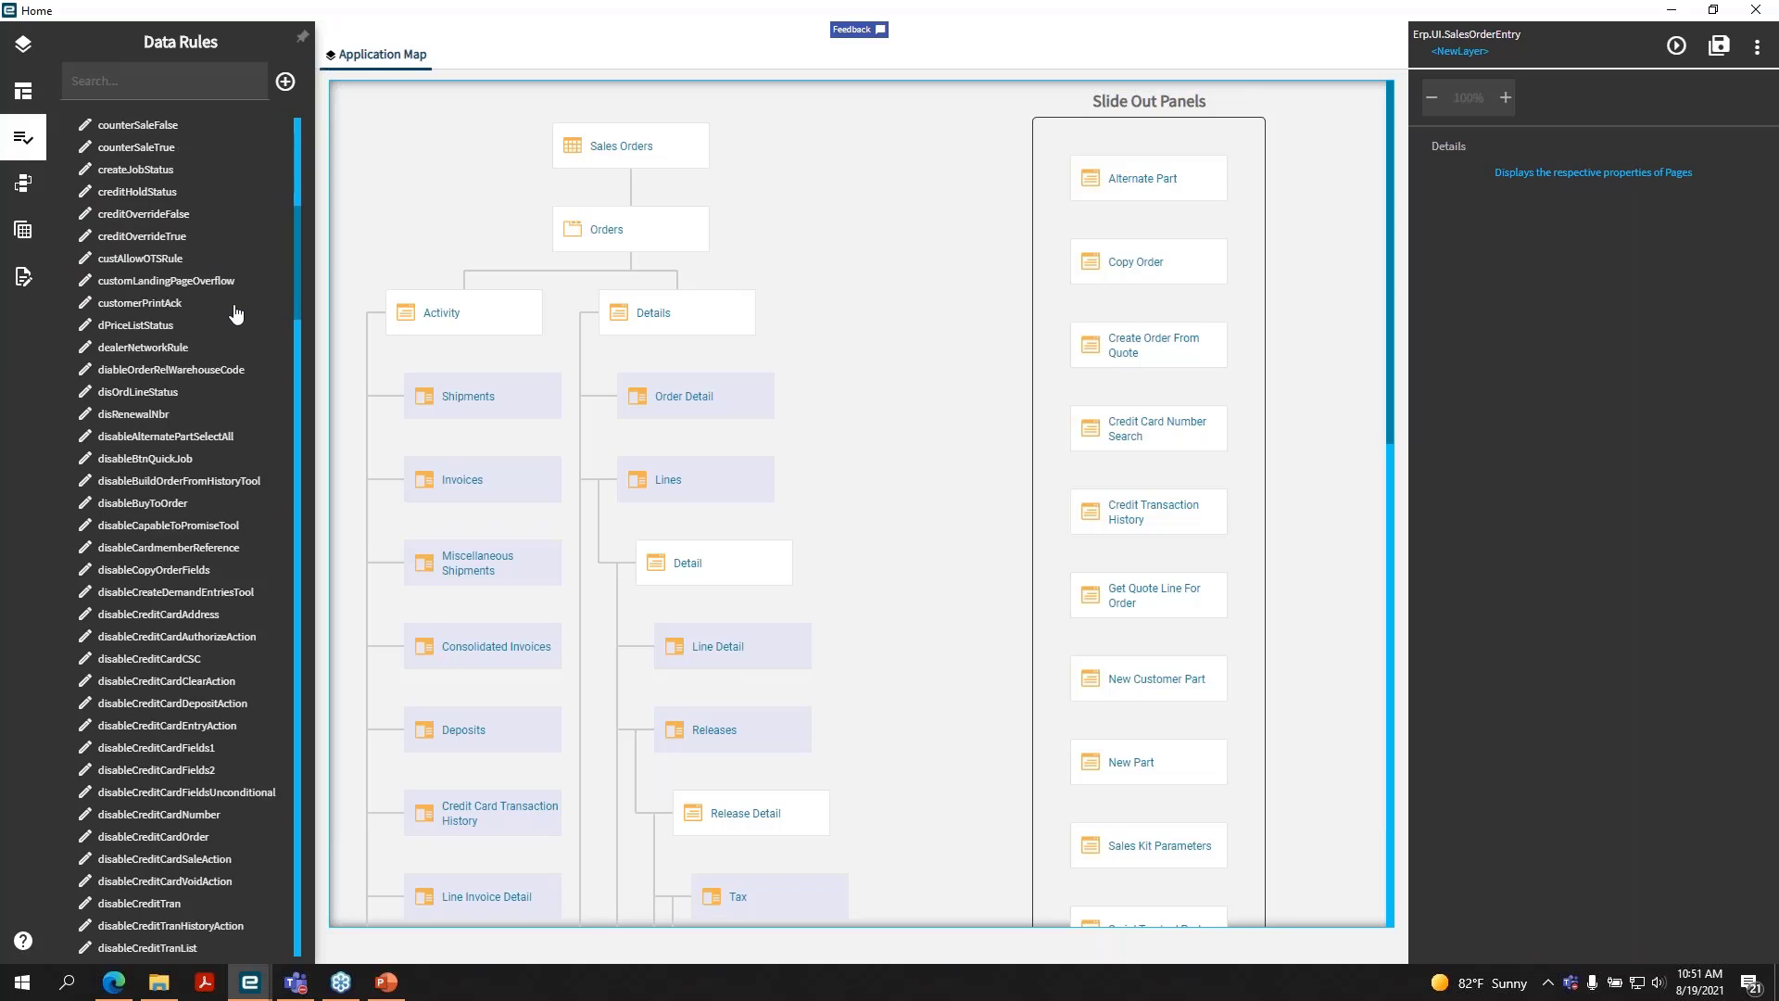
scroll(236, 315, down, 10)
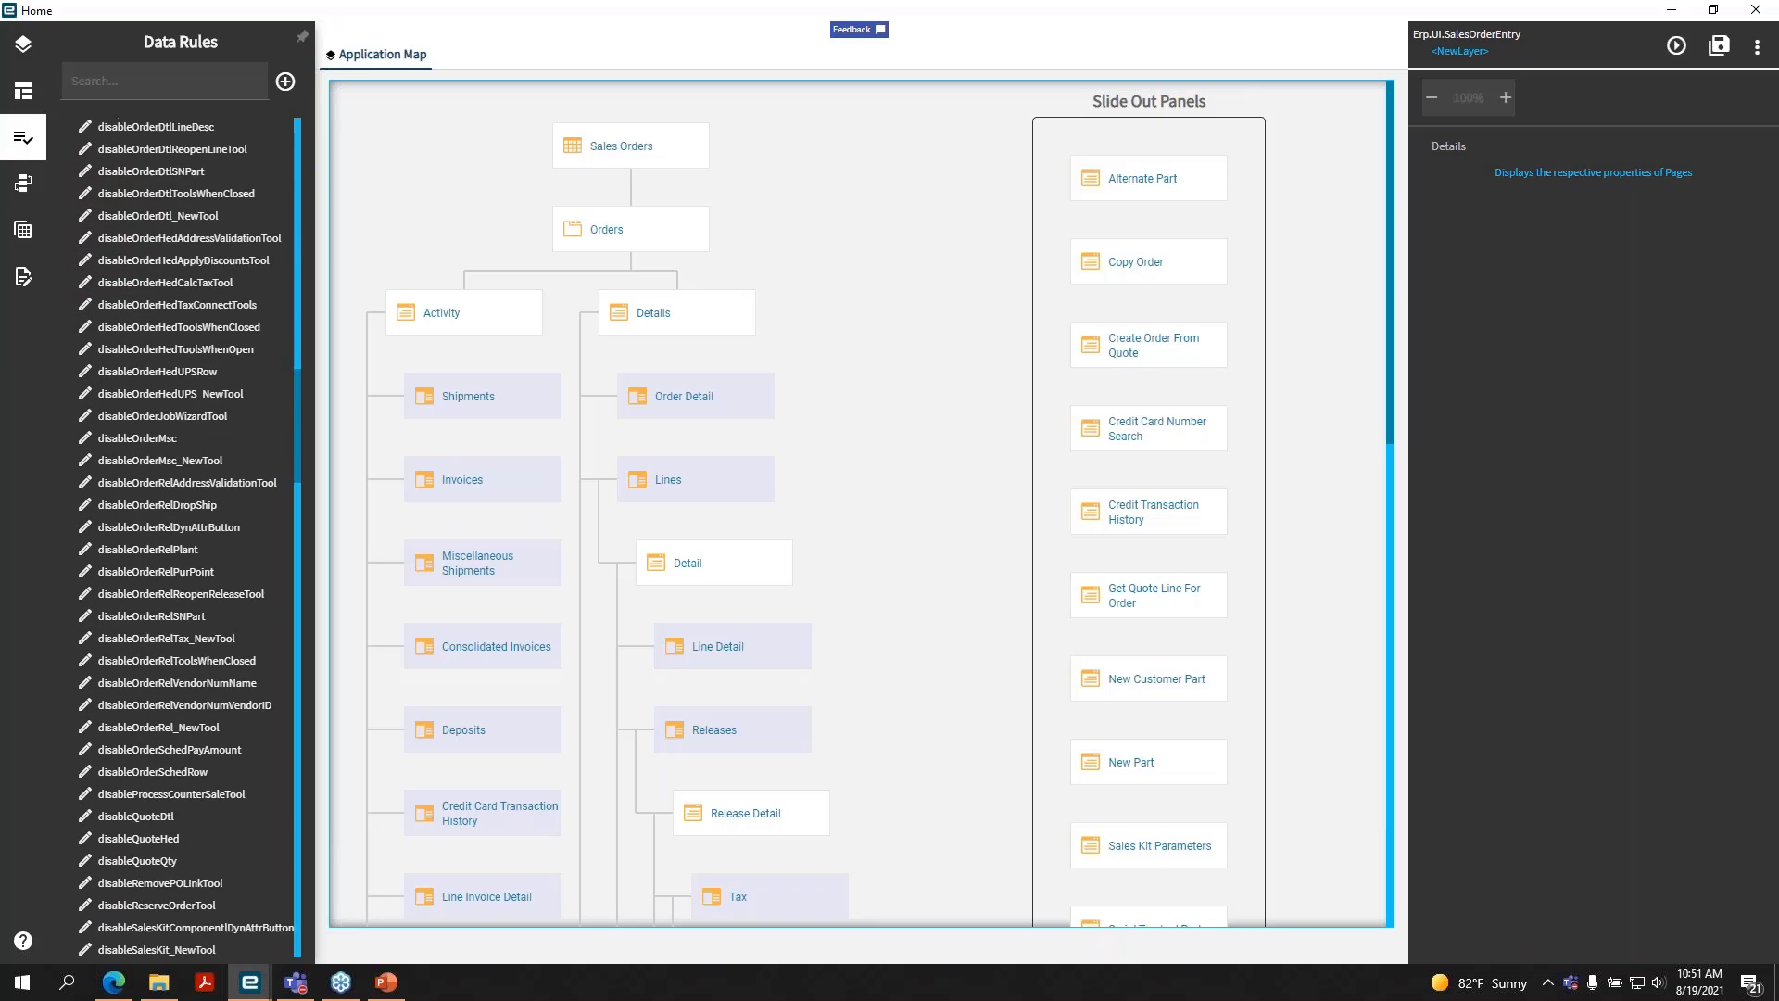
scroll(264, 336, down, 6)
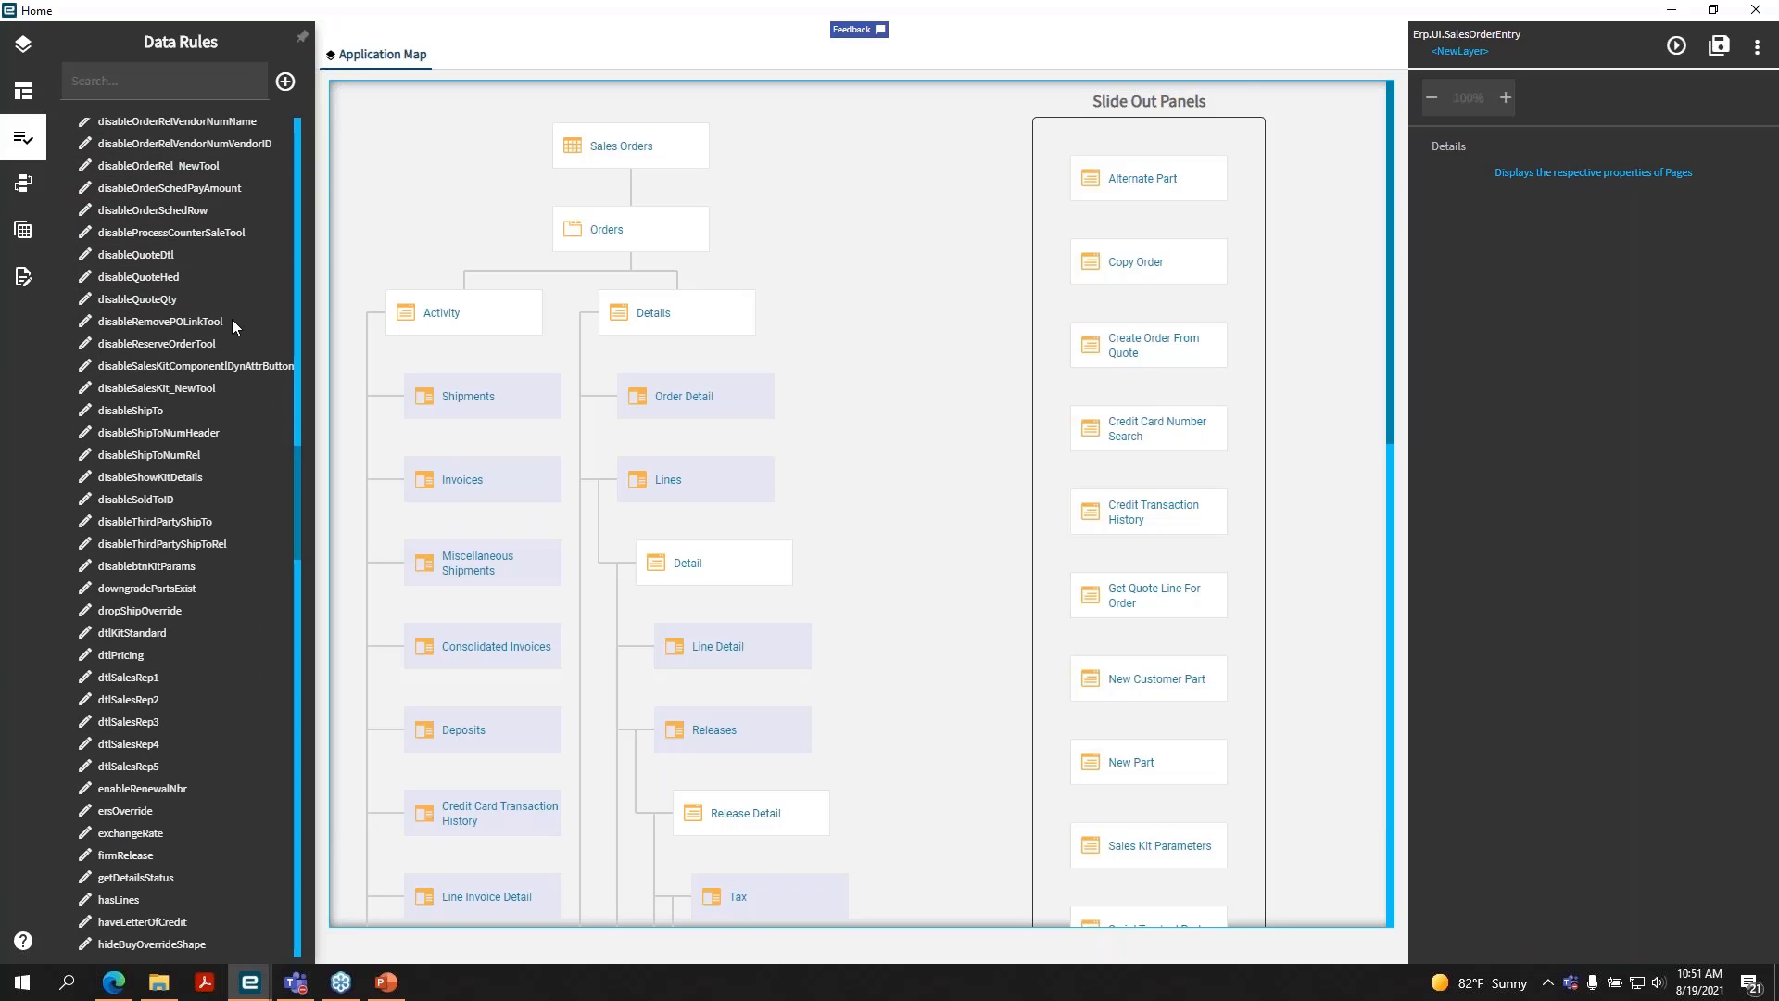
scroll(257, 771, down, 4)
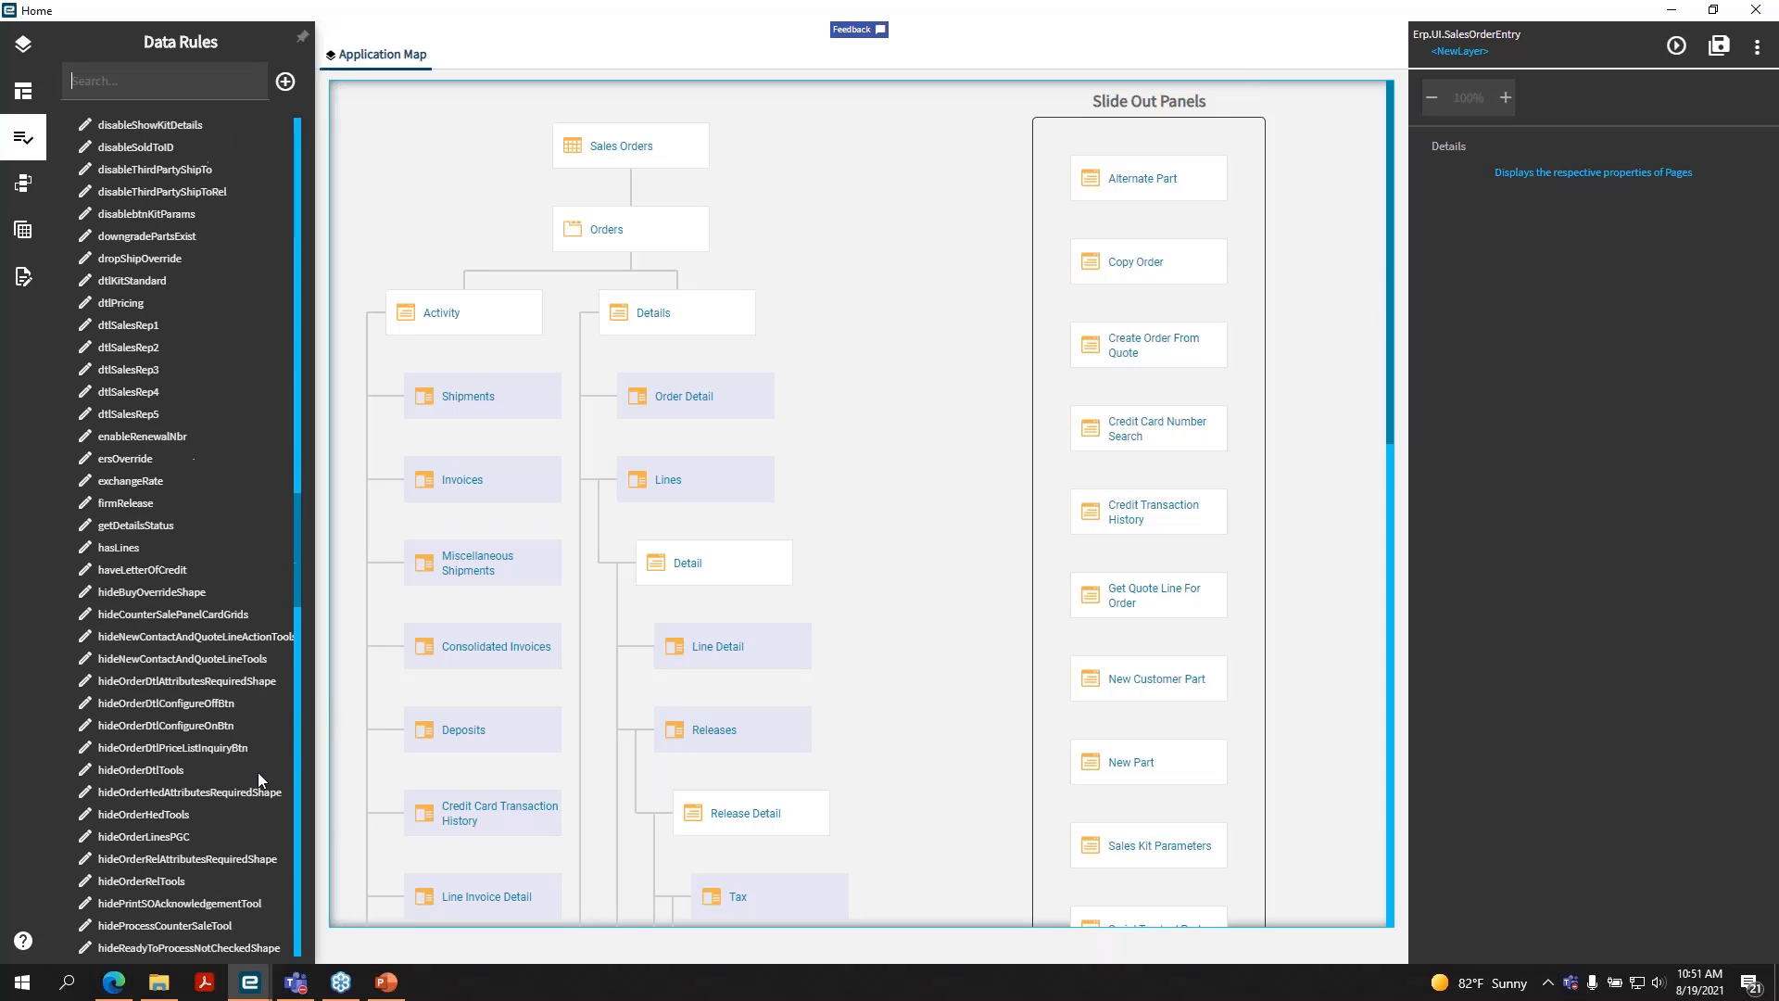
scroll(257, 771, down, 15)
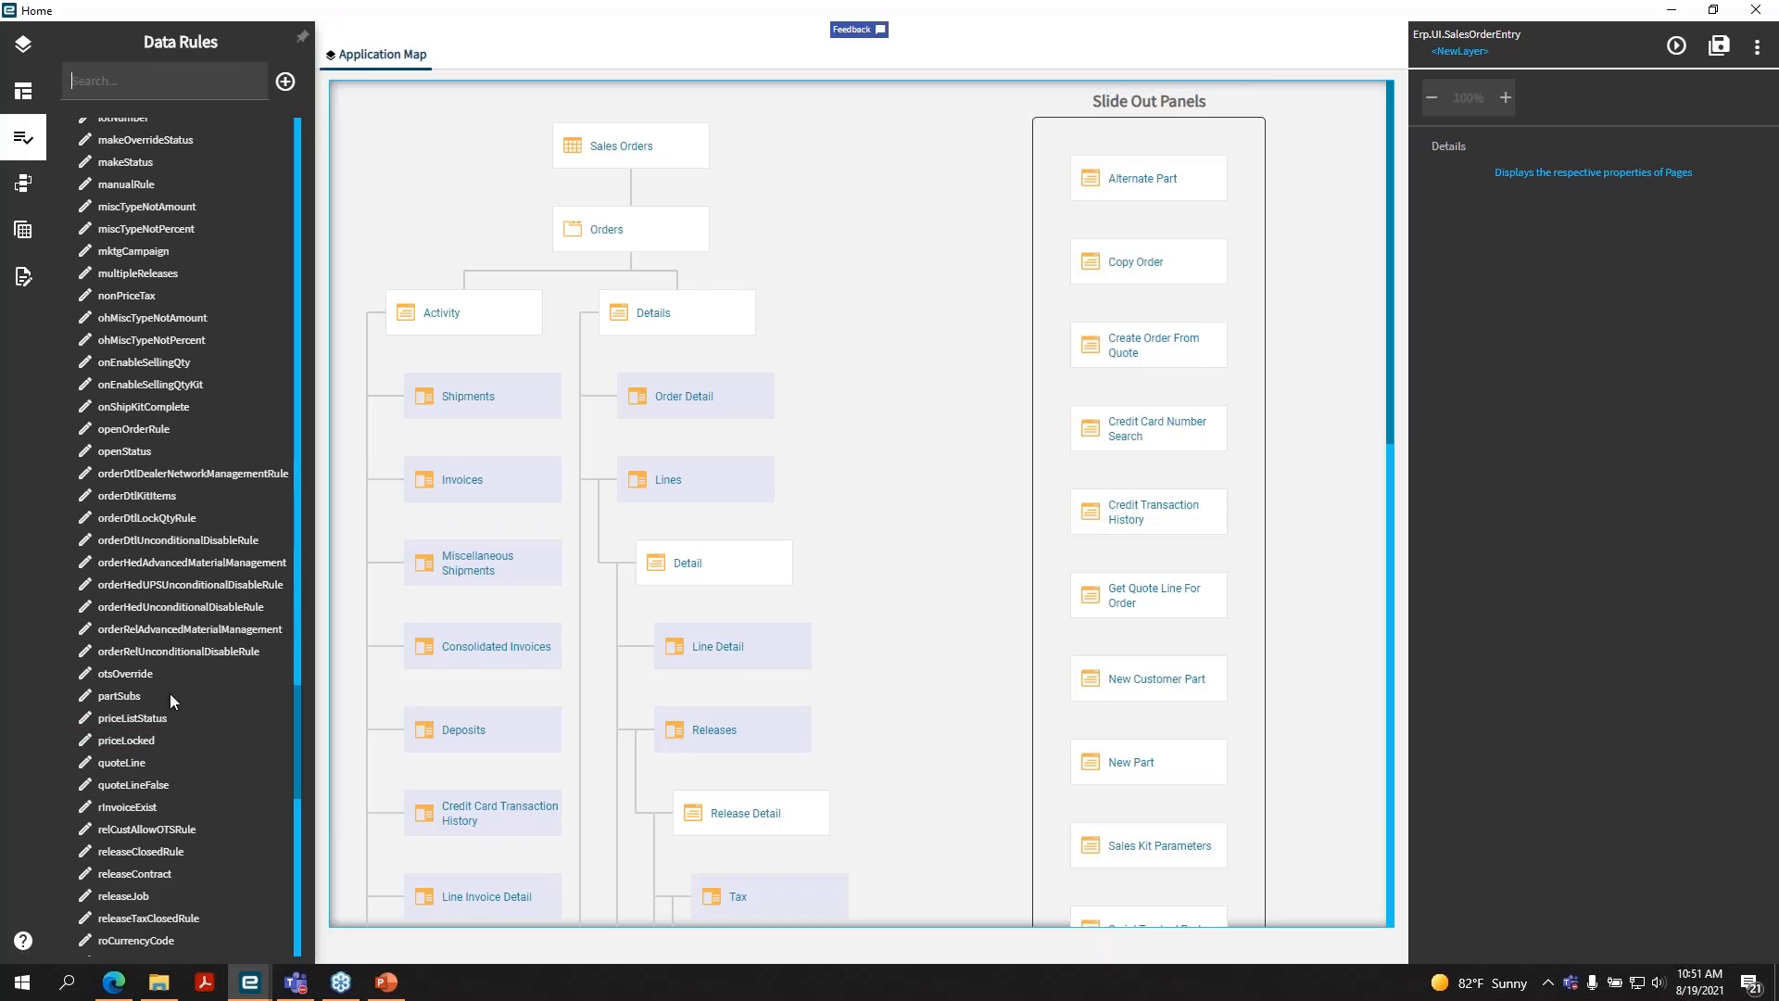
click(127, 741)
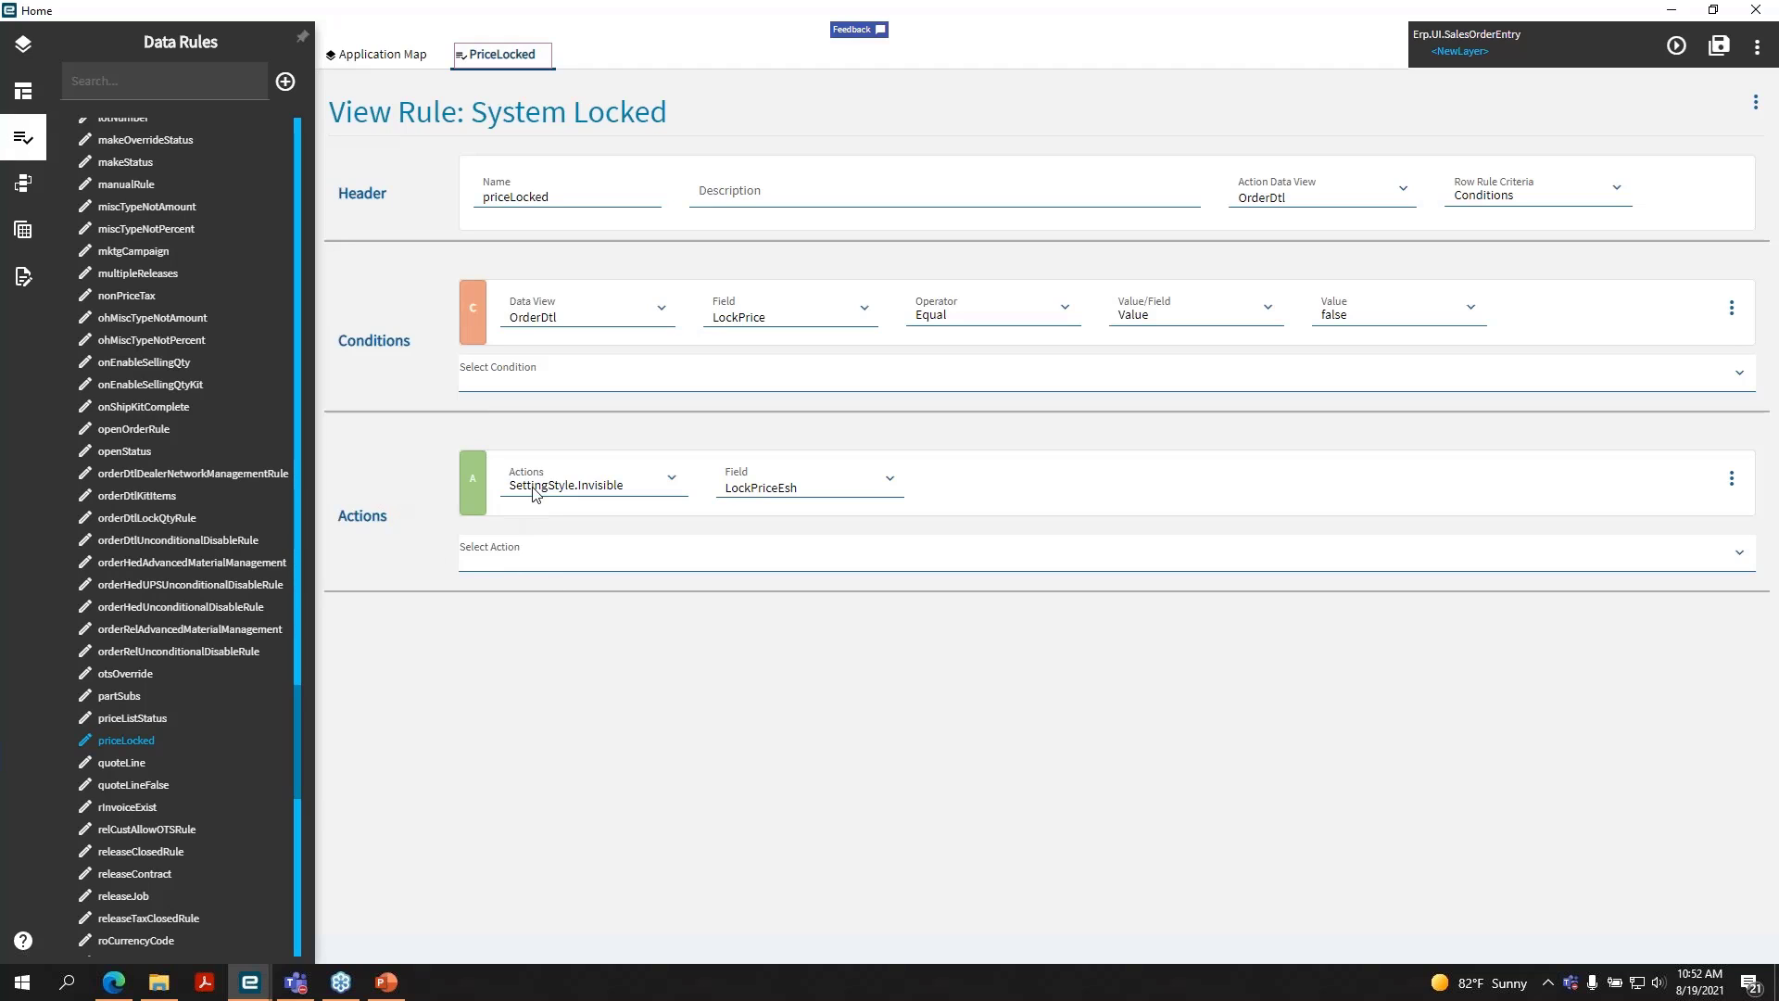
- Browse the component, data and user defined events, and open the OnClick_CreditCardSaleAction control event
click(21, 199)
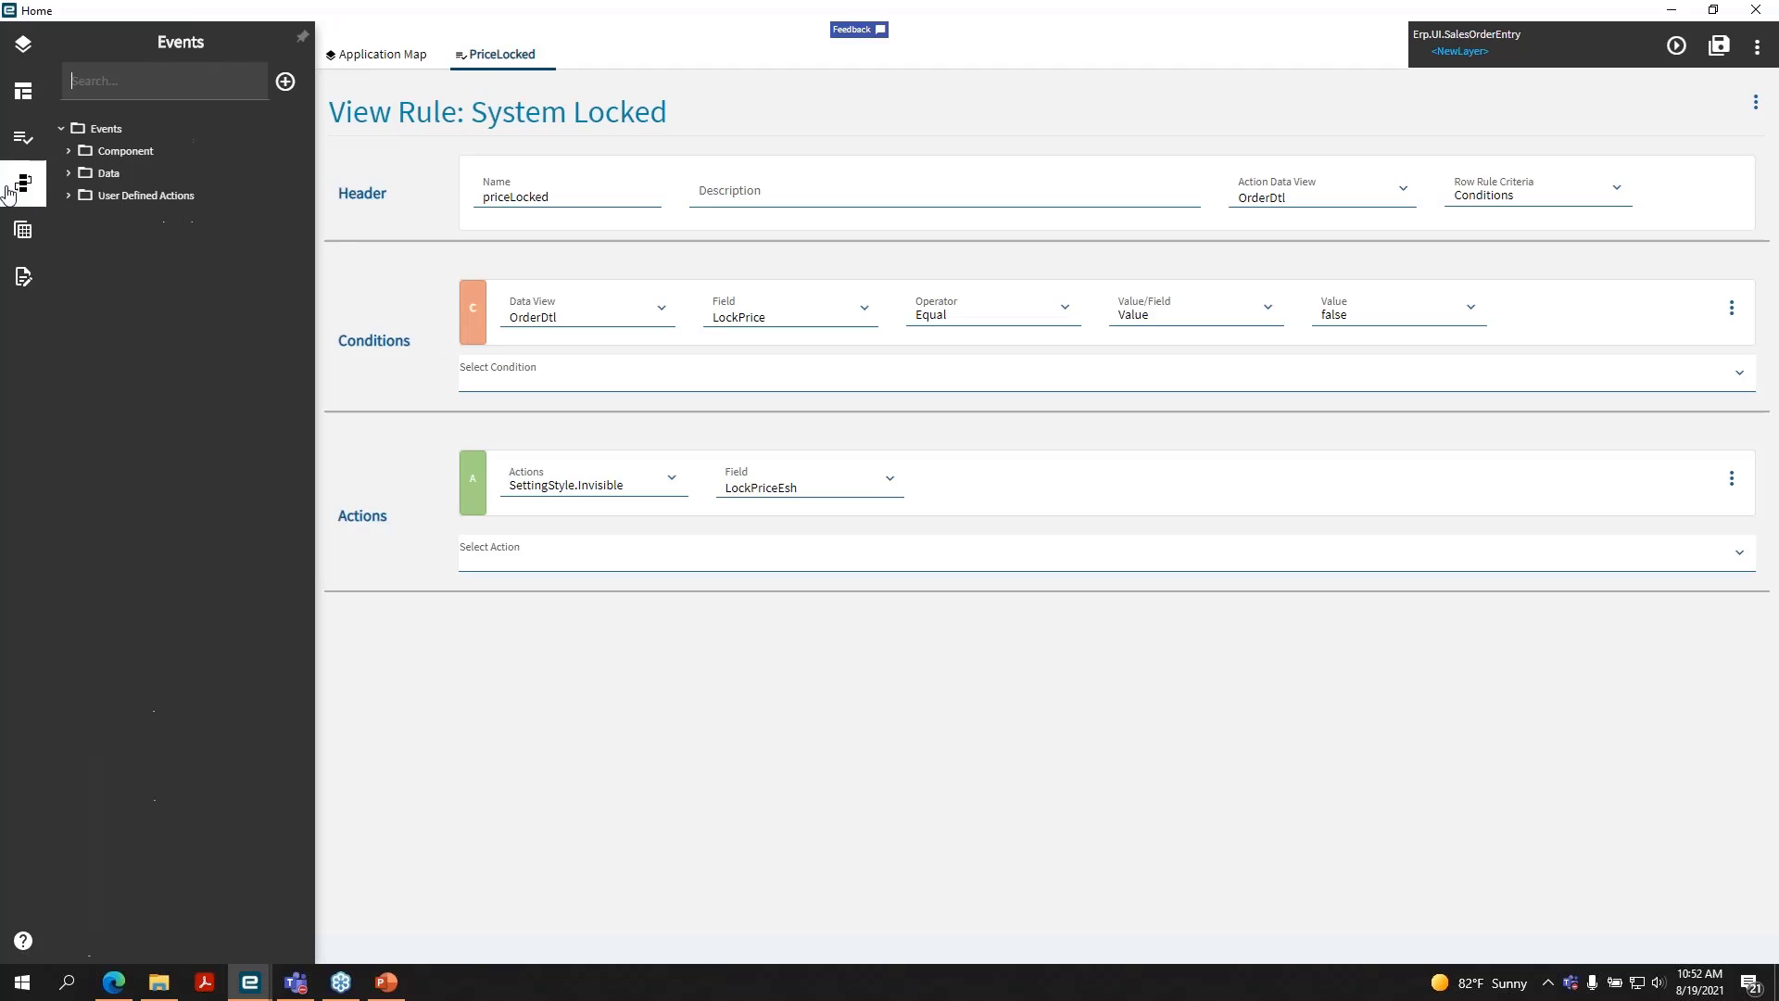
click(68, 175)
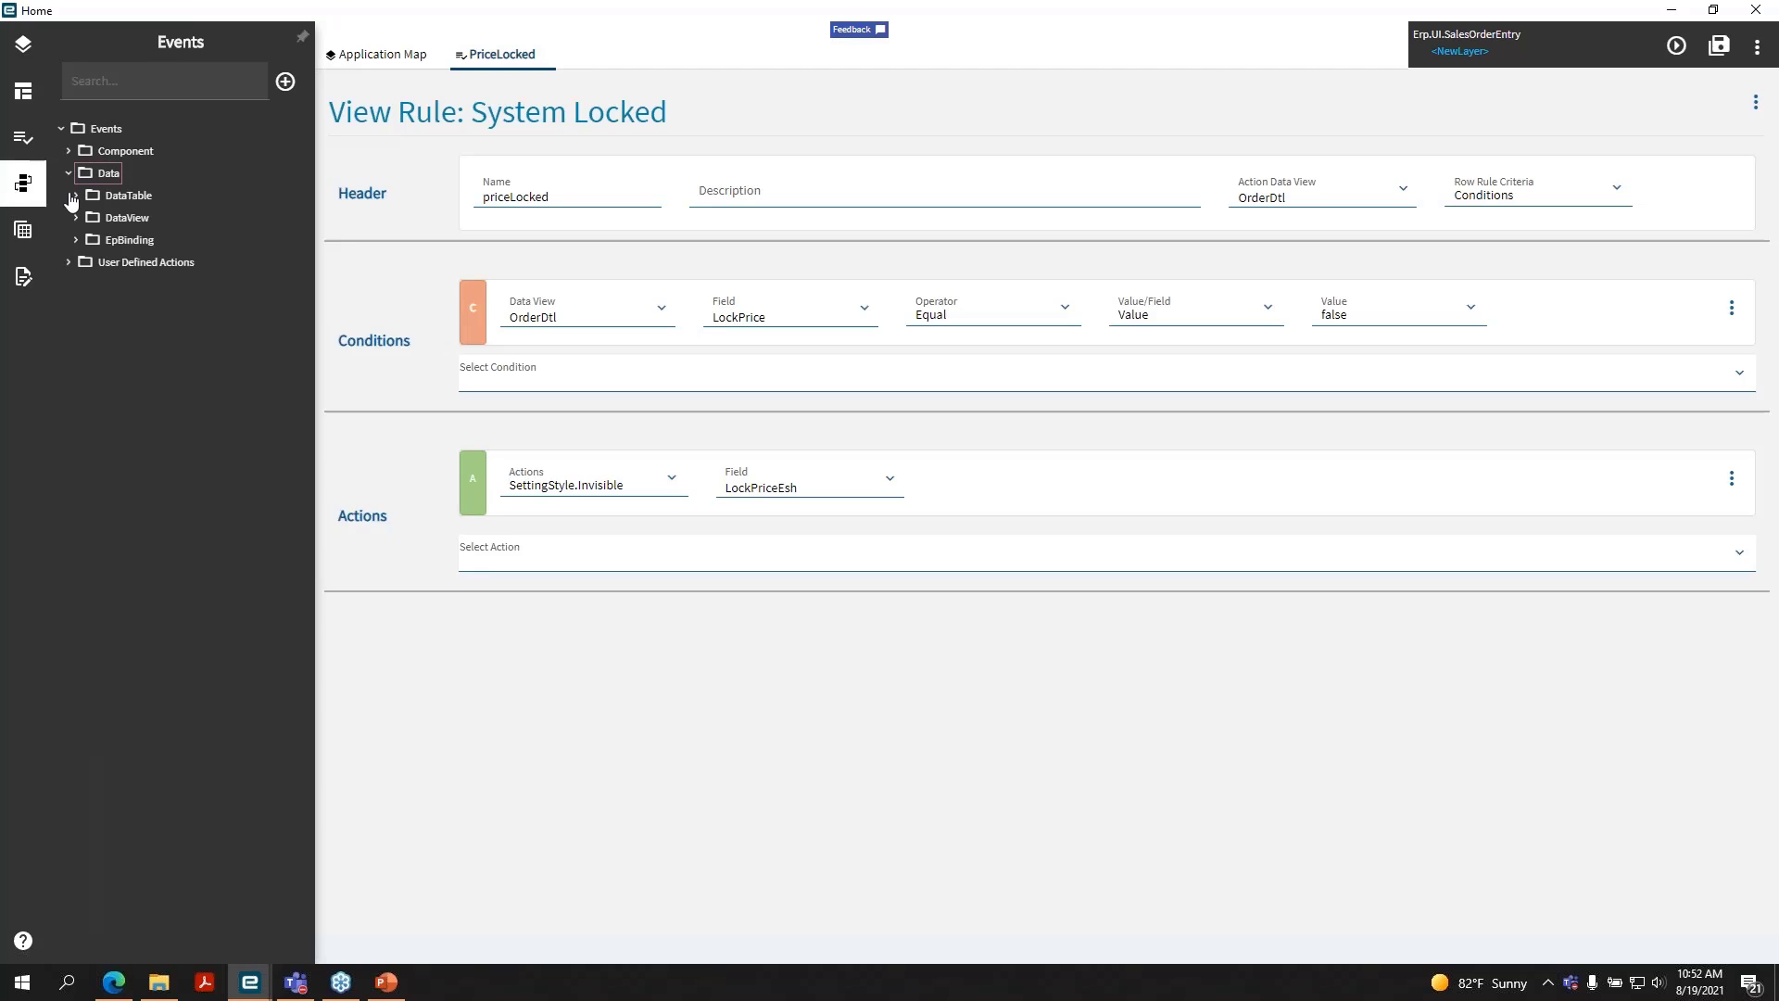
click(69, 262)
click(68, 150)
click(76, 196)
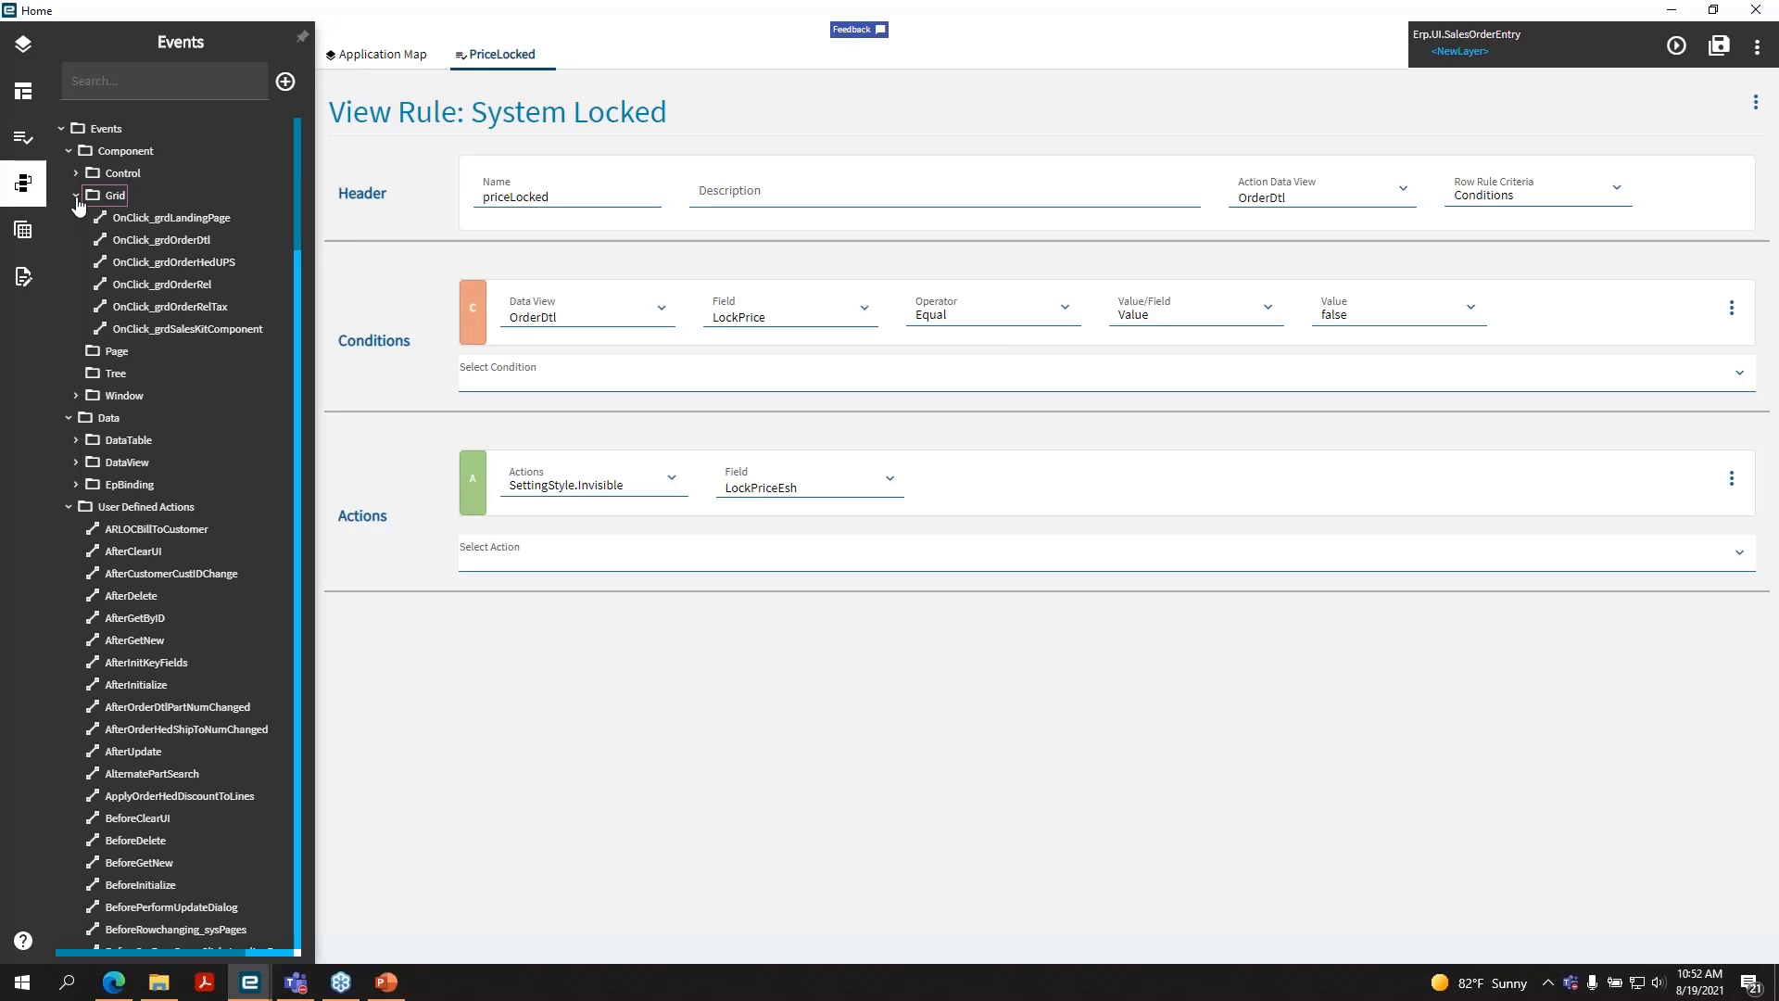
click(76, 197)
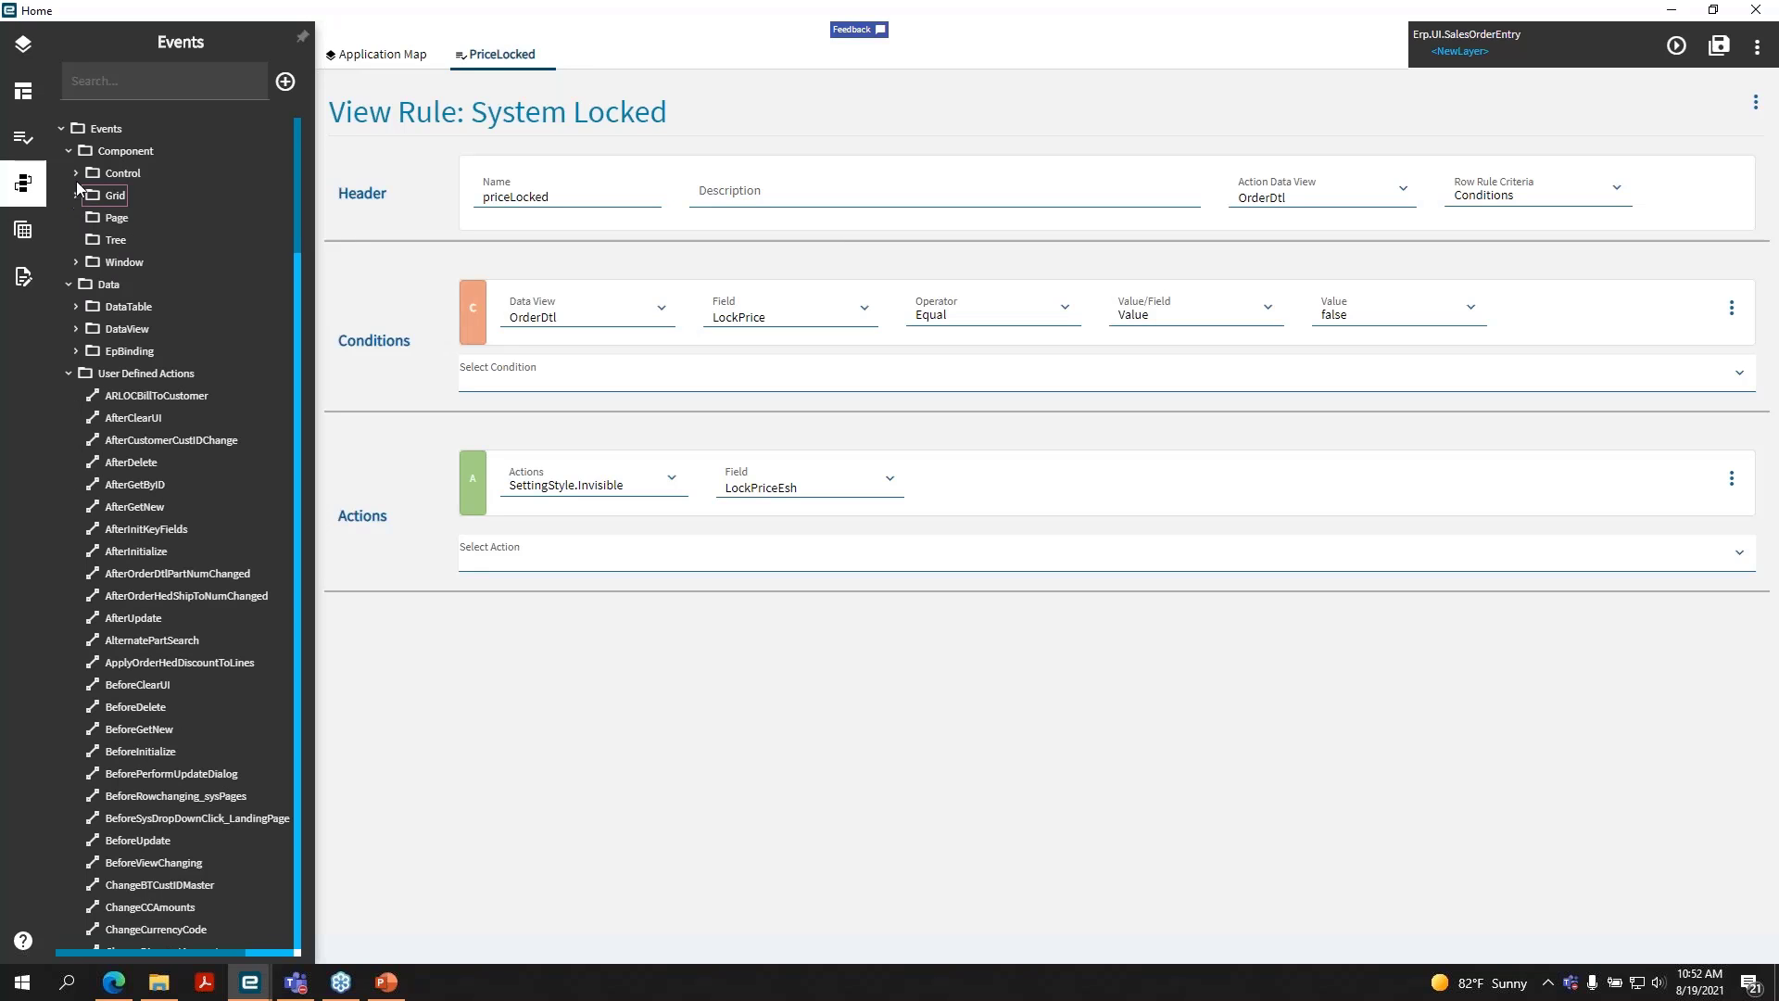
click(74, 174)
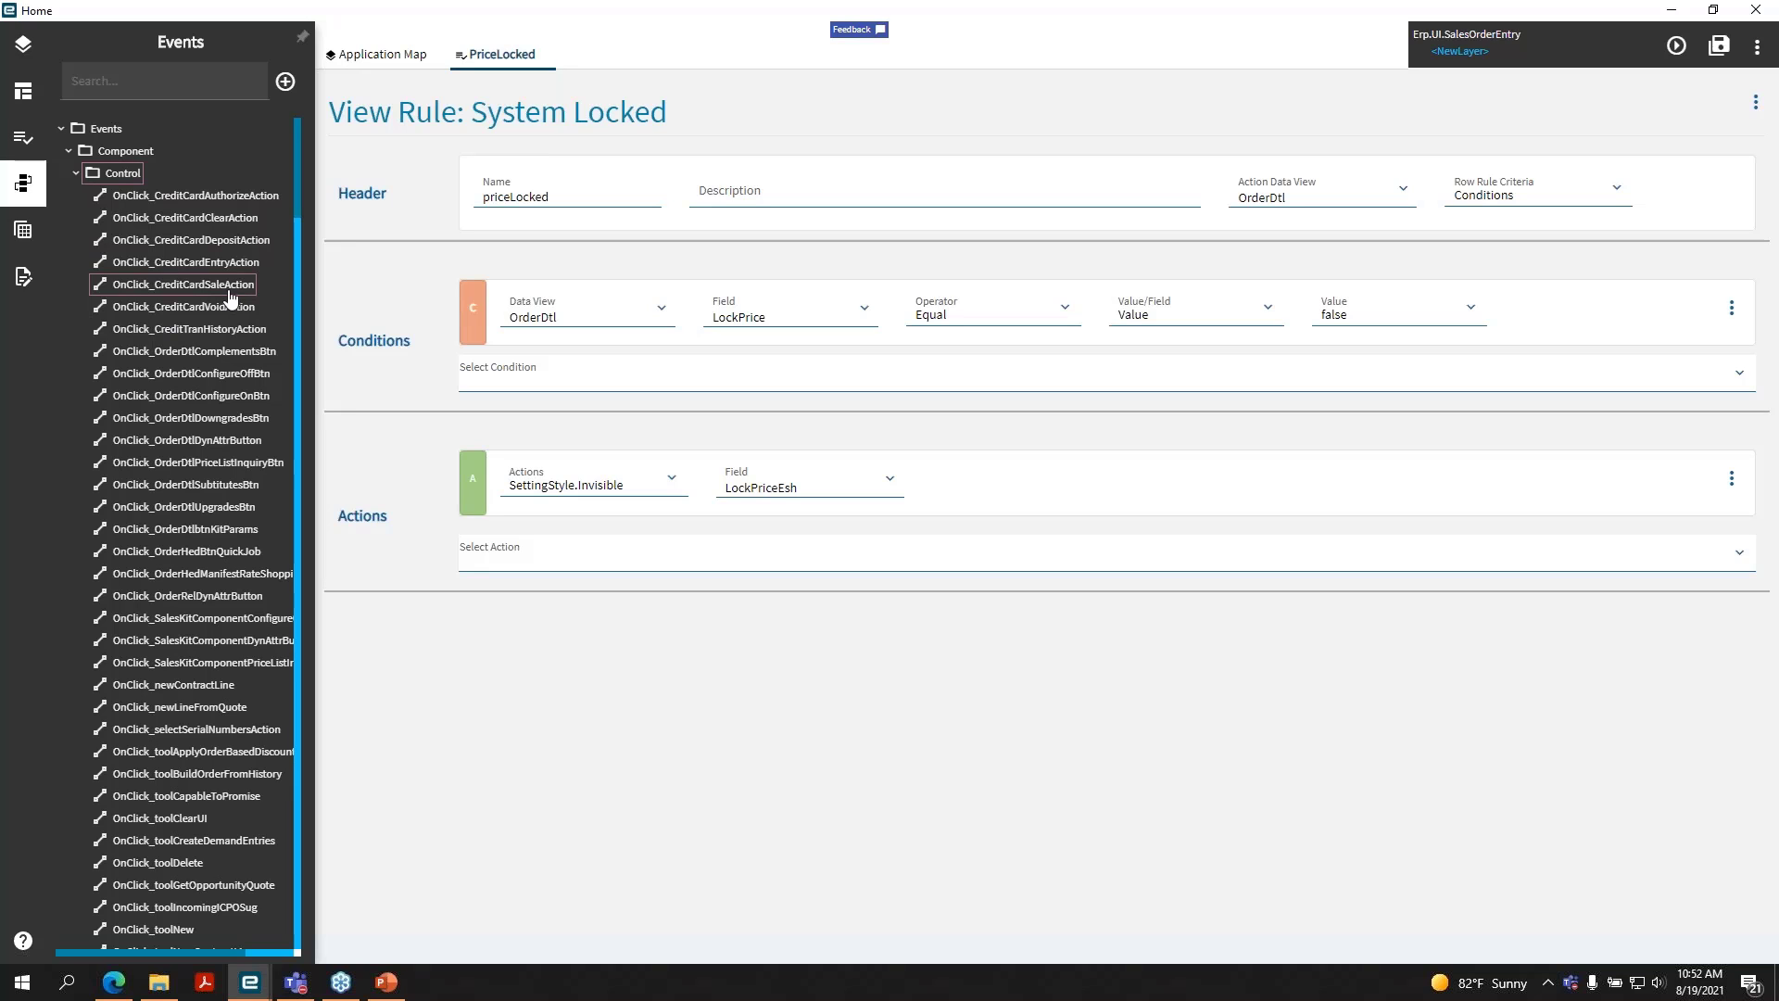
double_click(153, 286)
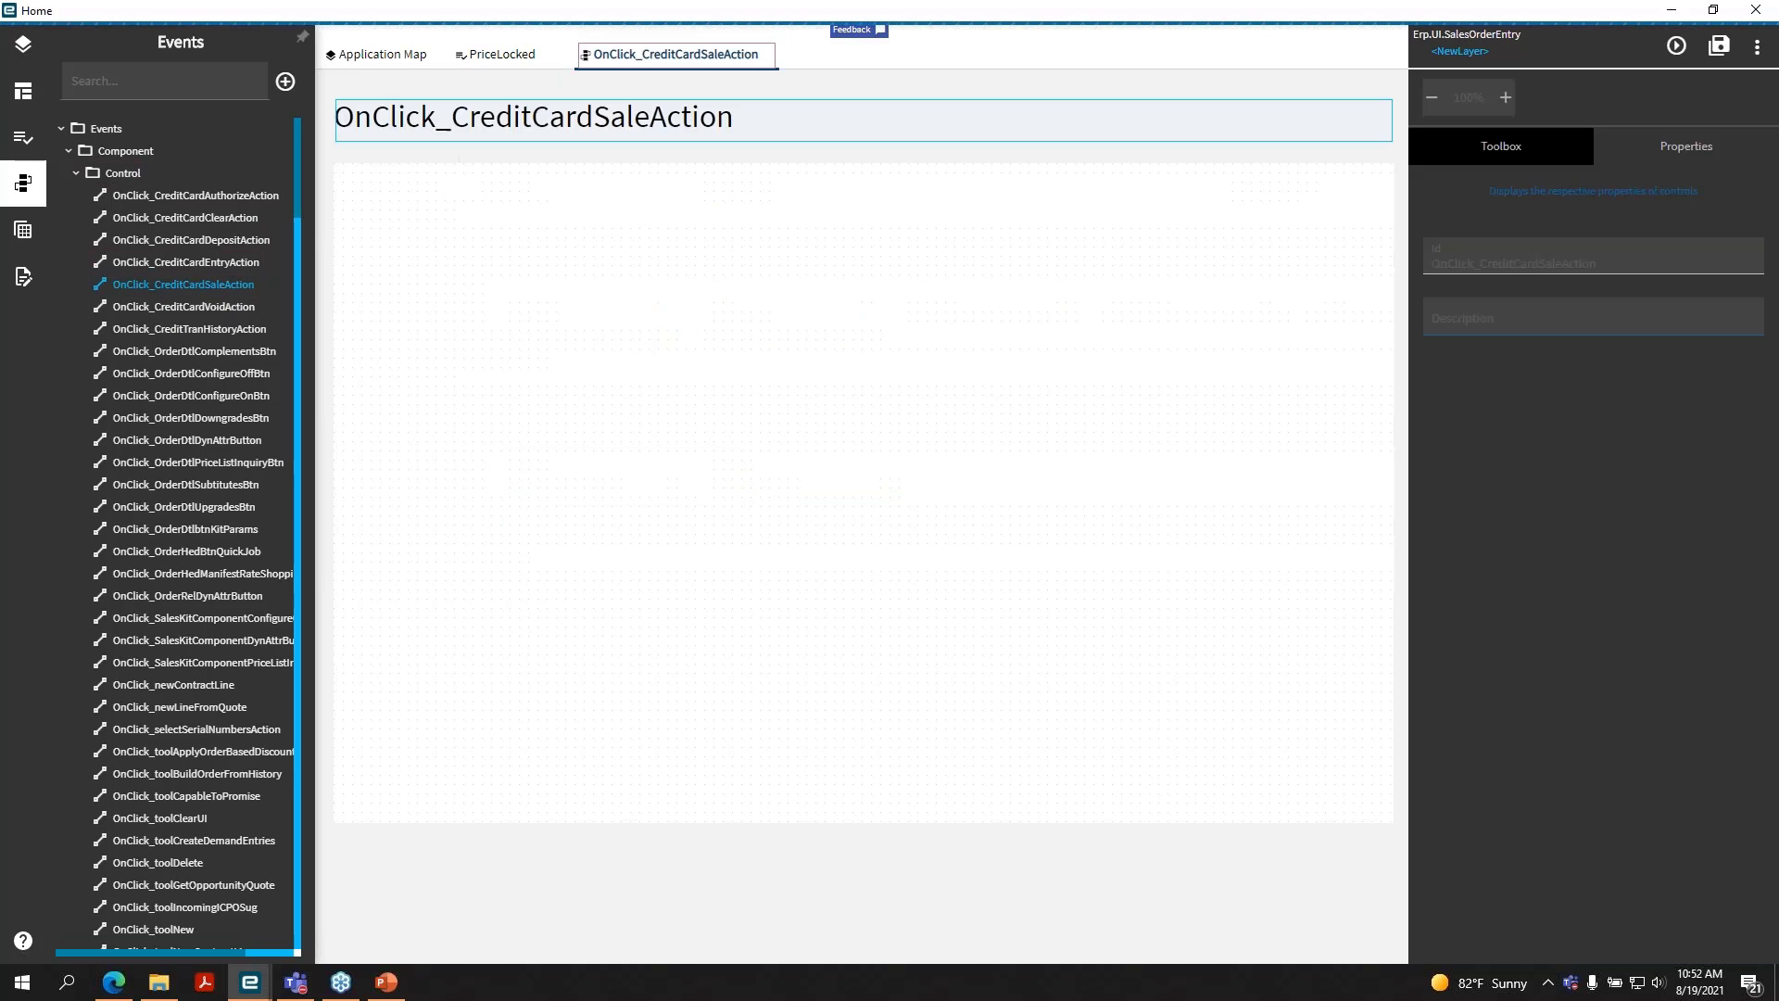
- Browse the list of data views, including the order-related views such as OrderDtl and OrderHed
click(24, 231)
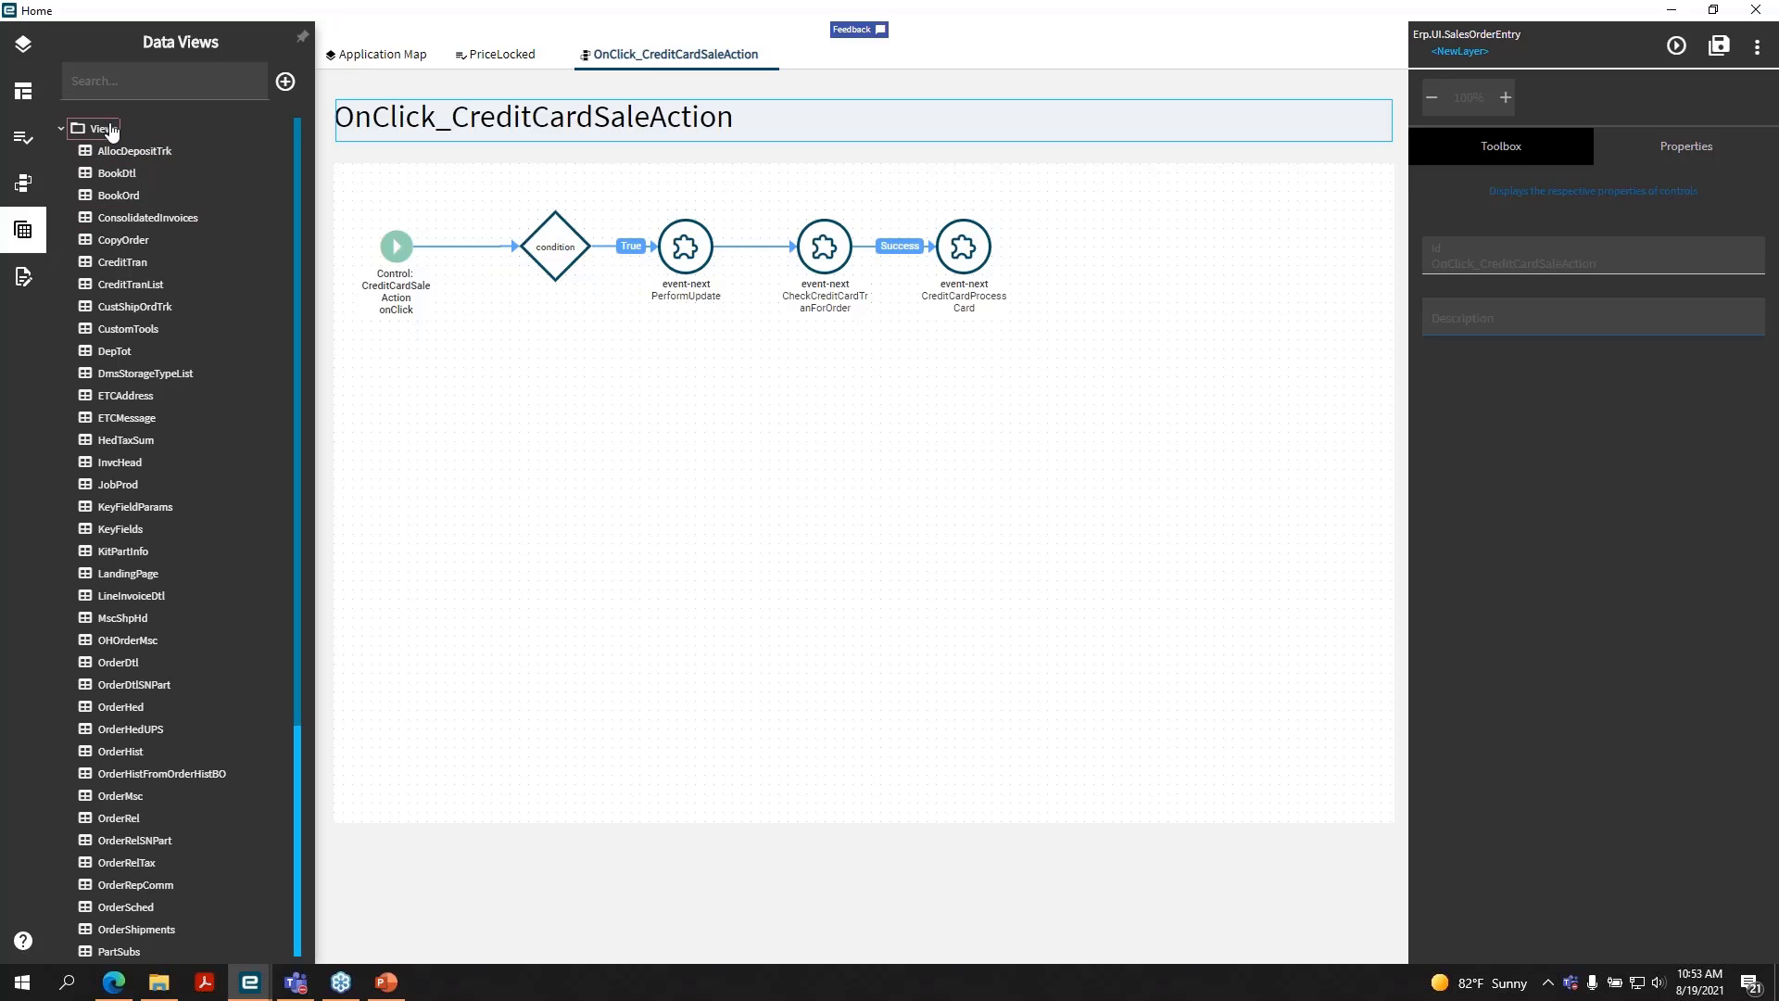
click(111, 150)
scroll(188, 364, down, 3)
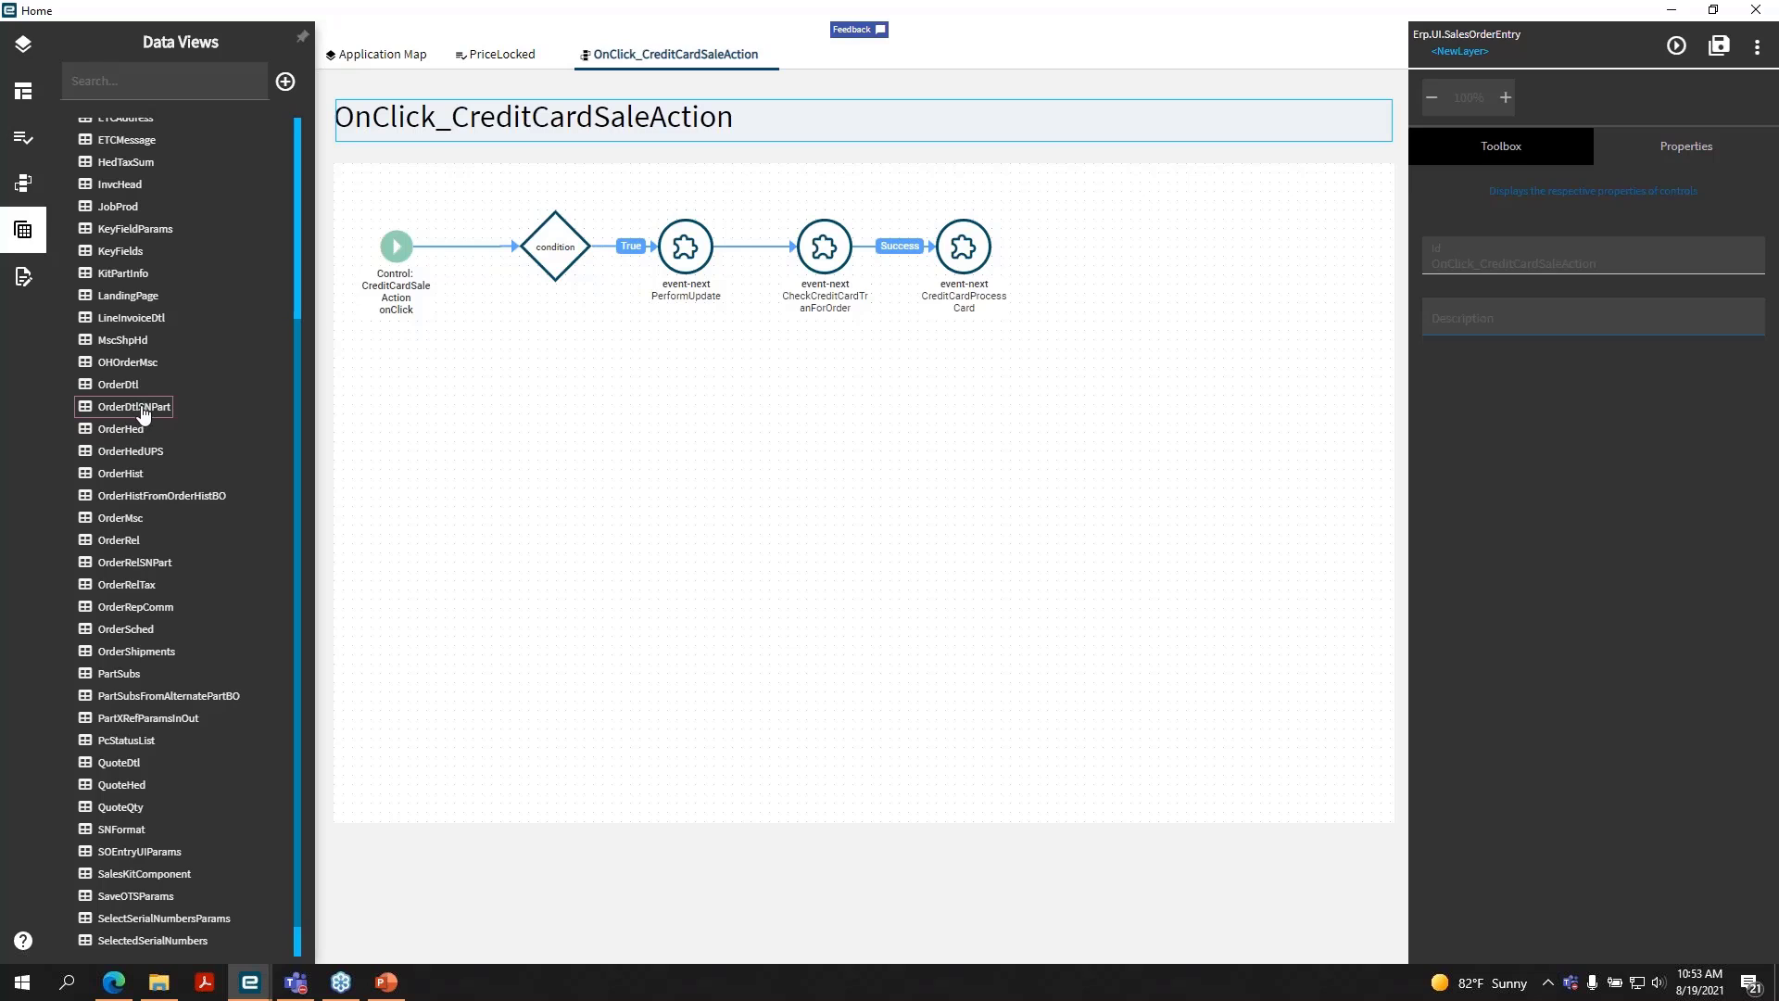
scroll(155, 430, down, 1)
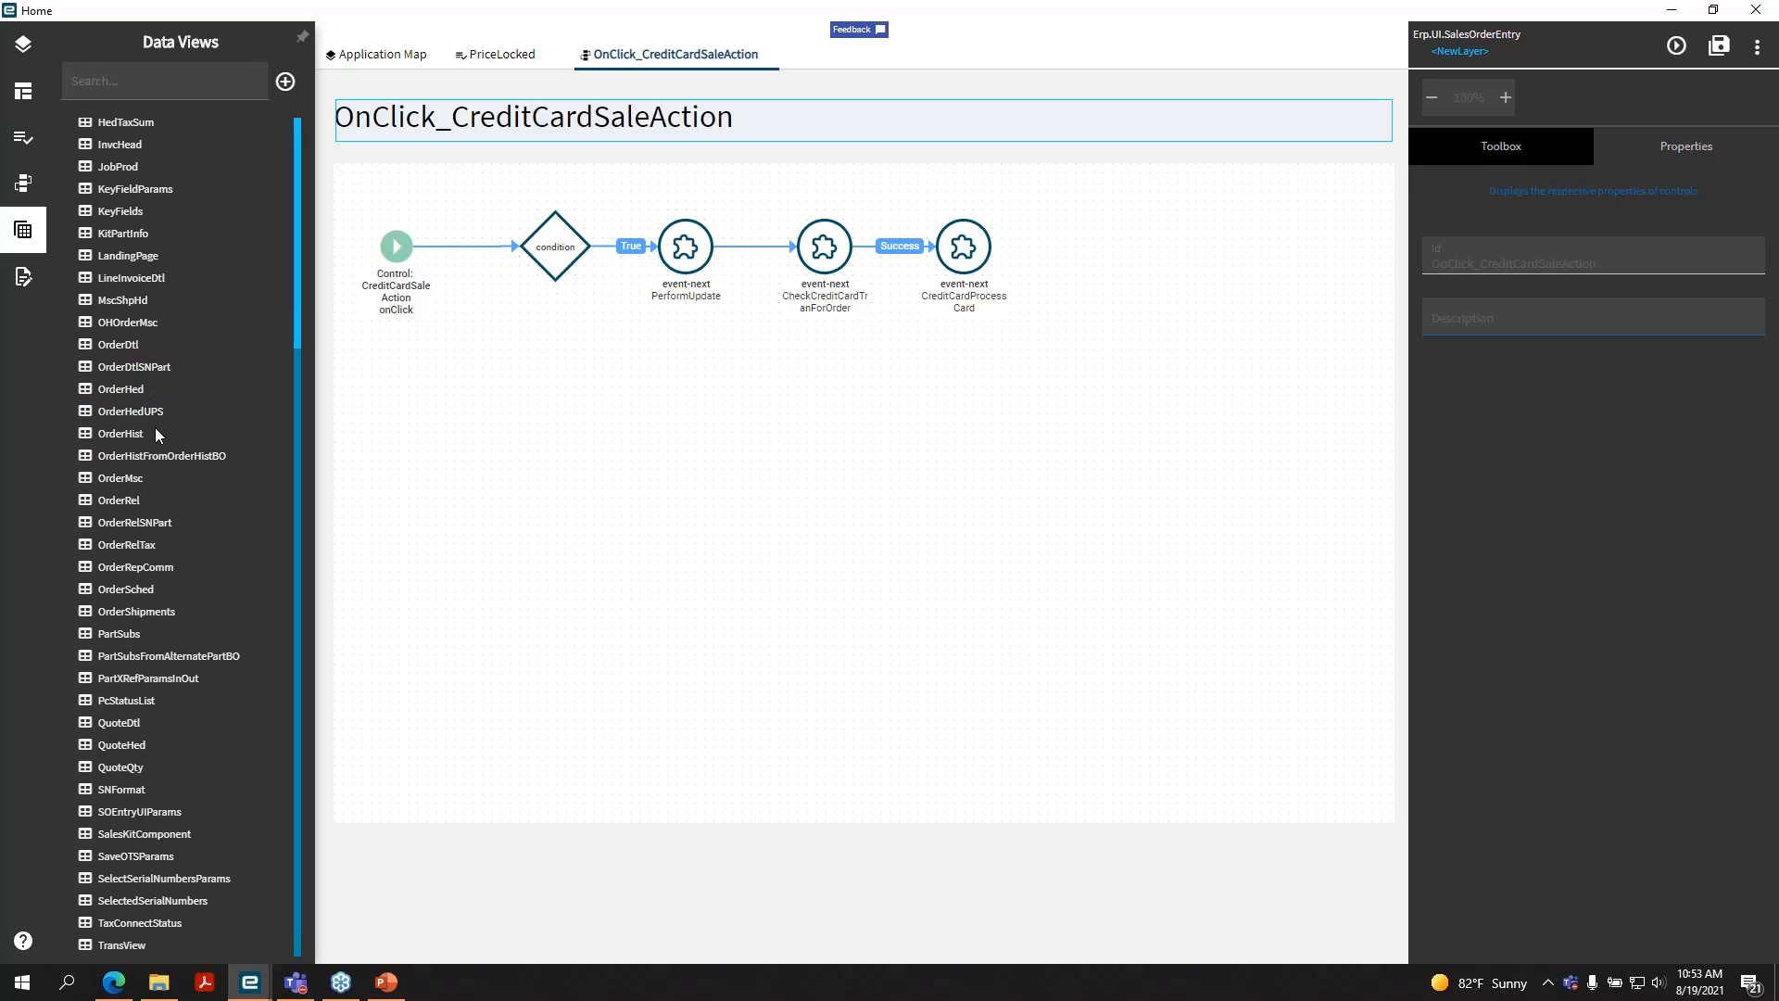
- View the application's publish history, and close it again
scroll(156, 433, up, 3)
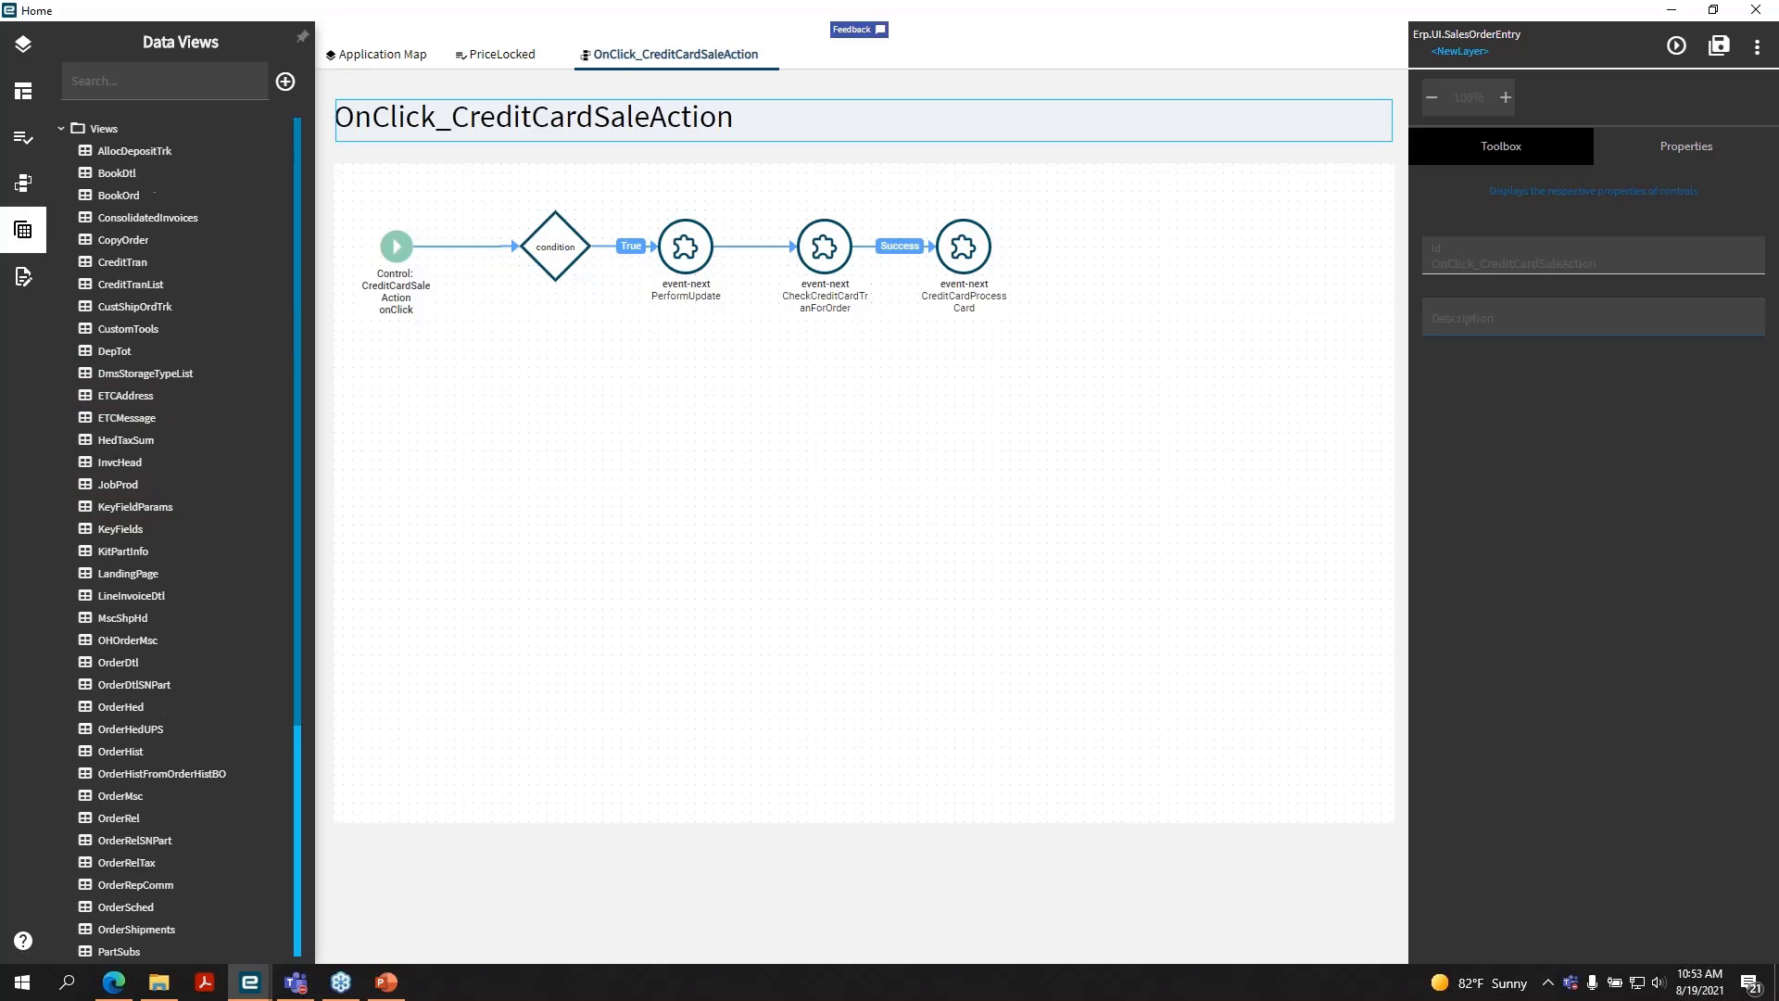
click(25, 280)
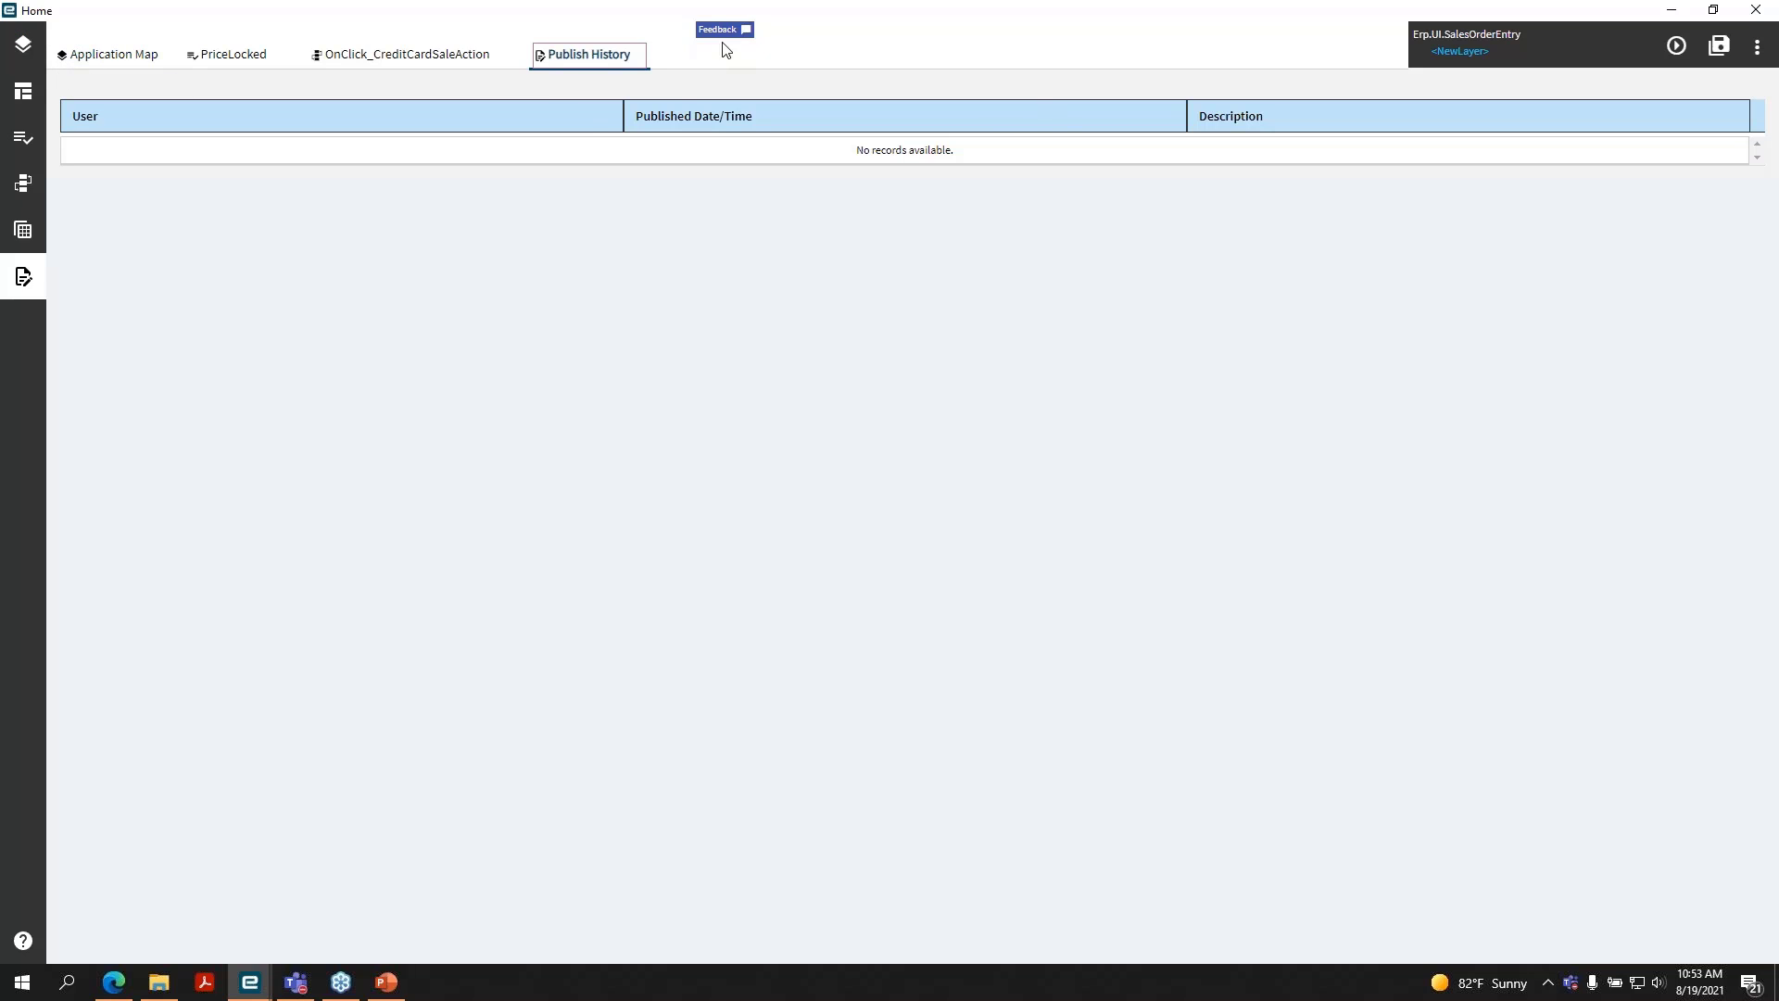
click(638, 56)
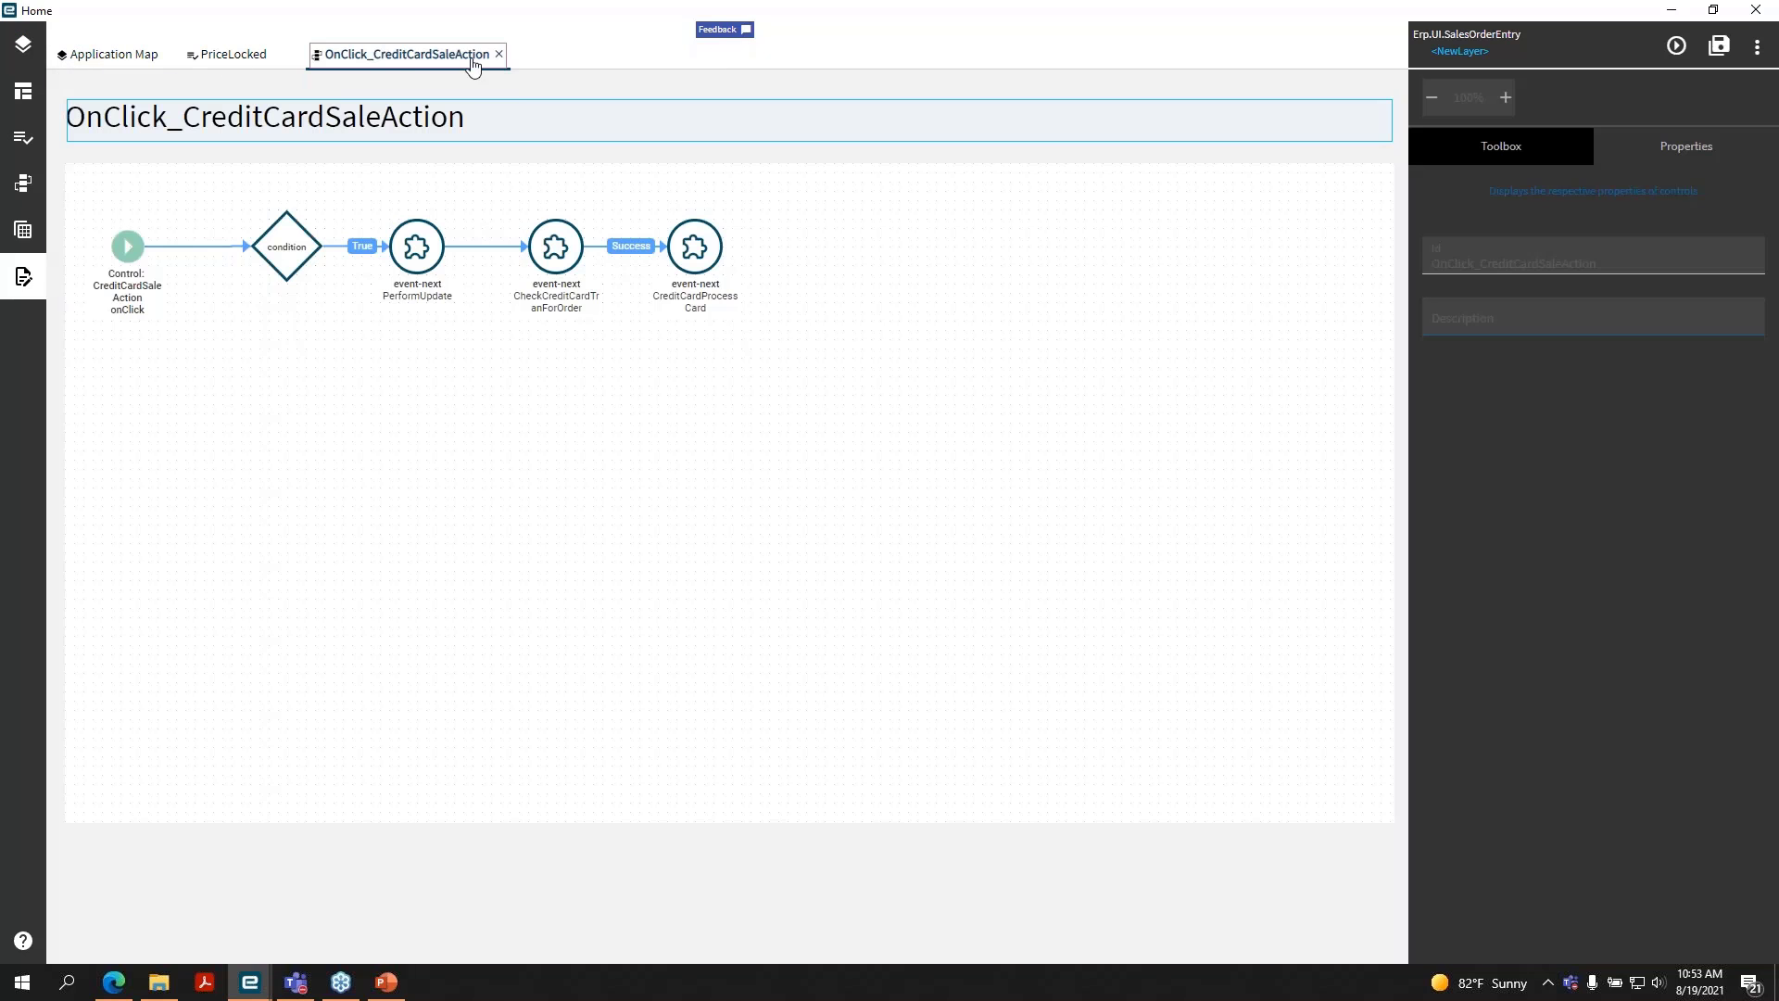
- Close the OnClick_CreditCardSaleAction event without saving changes, and close the PriceLocked rule
click(501, 56)
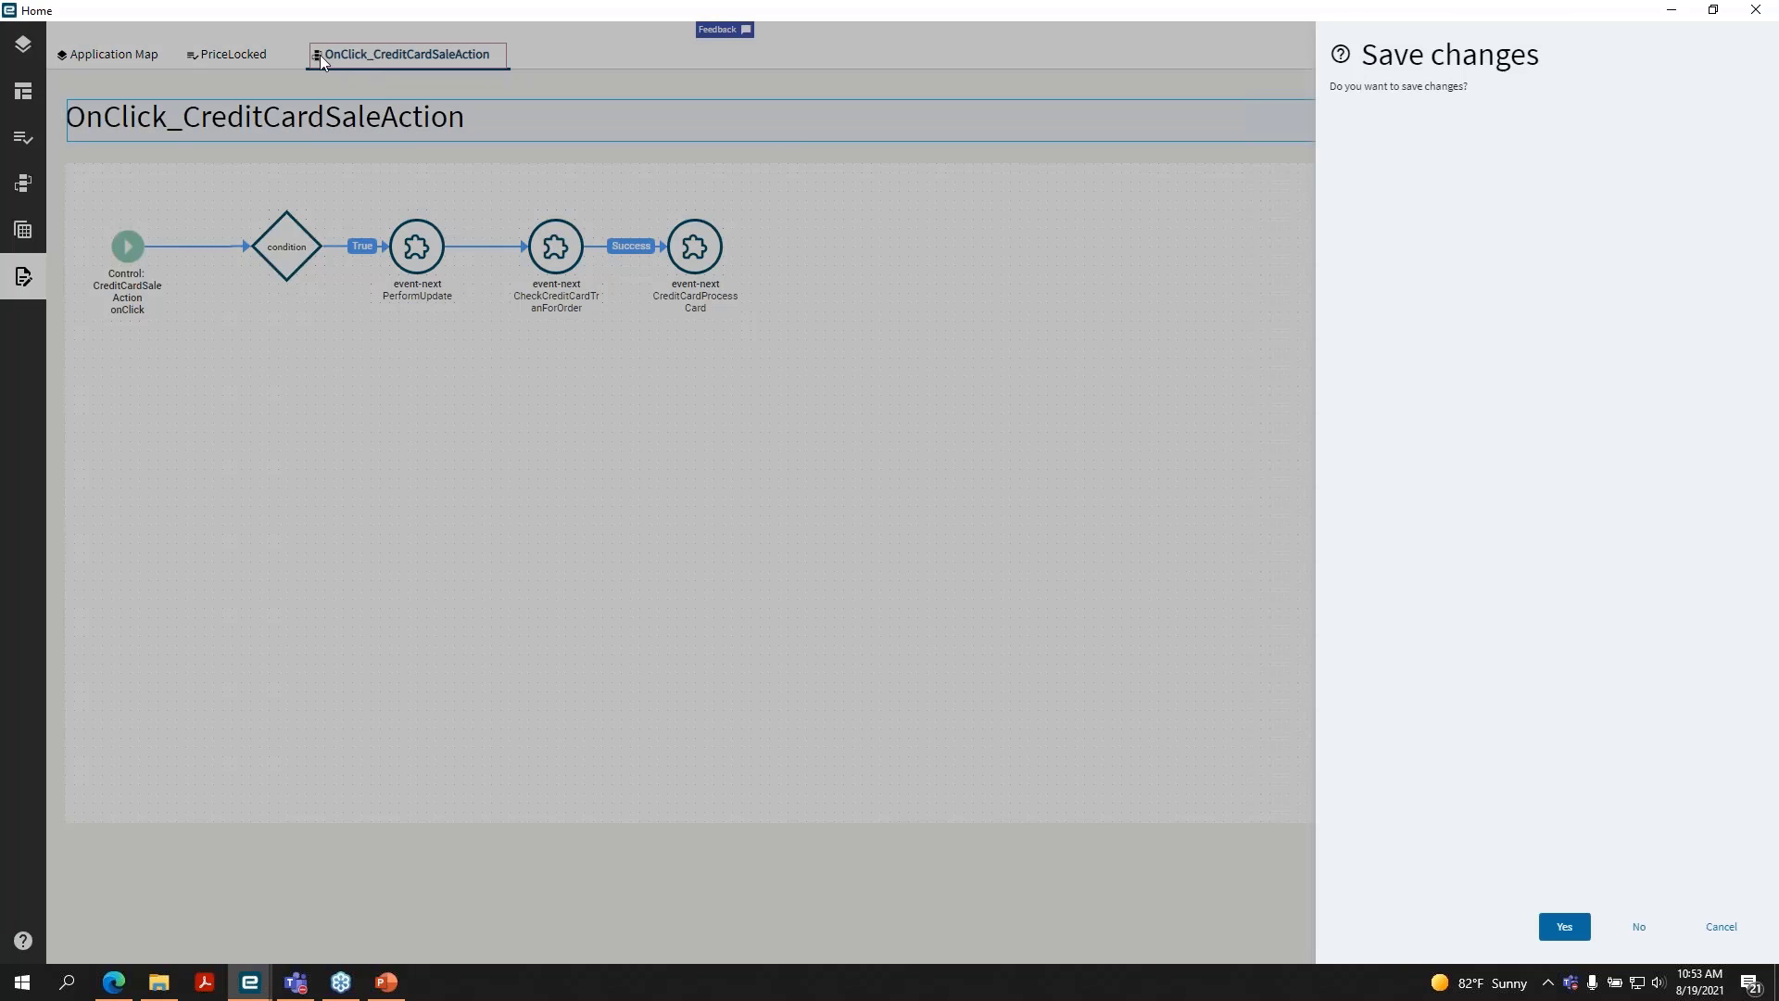
click(1641, 926)
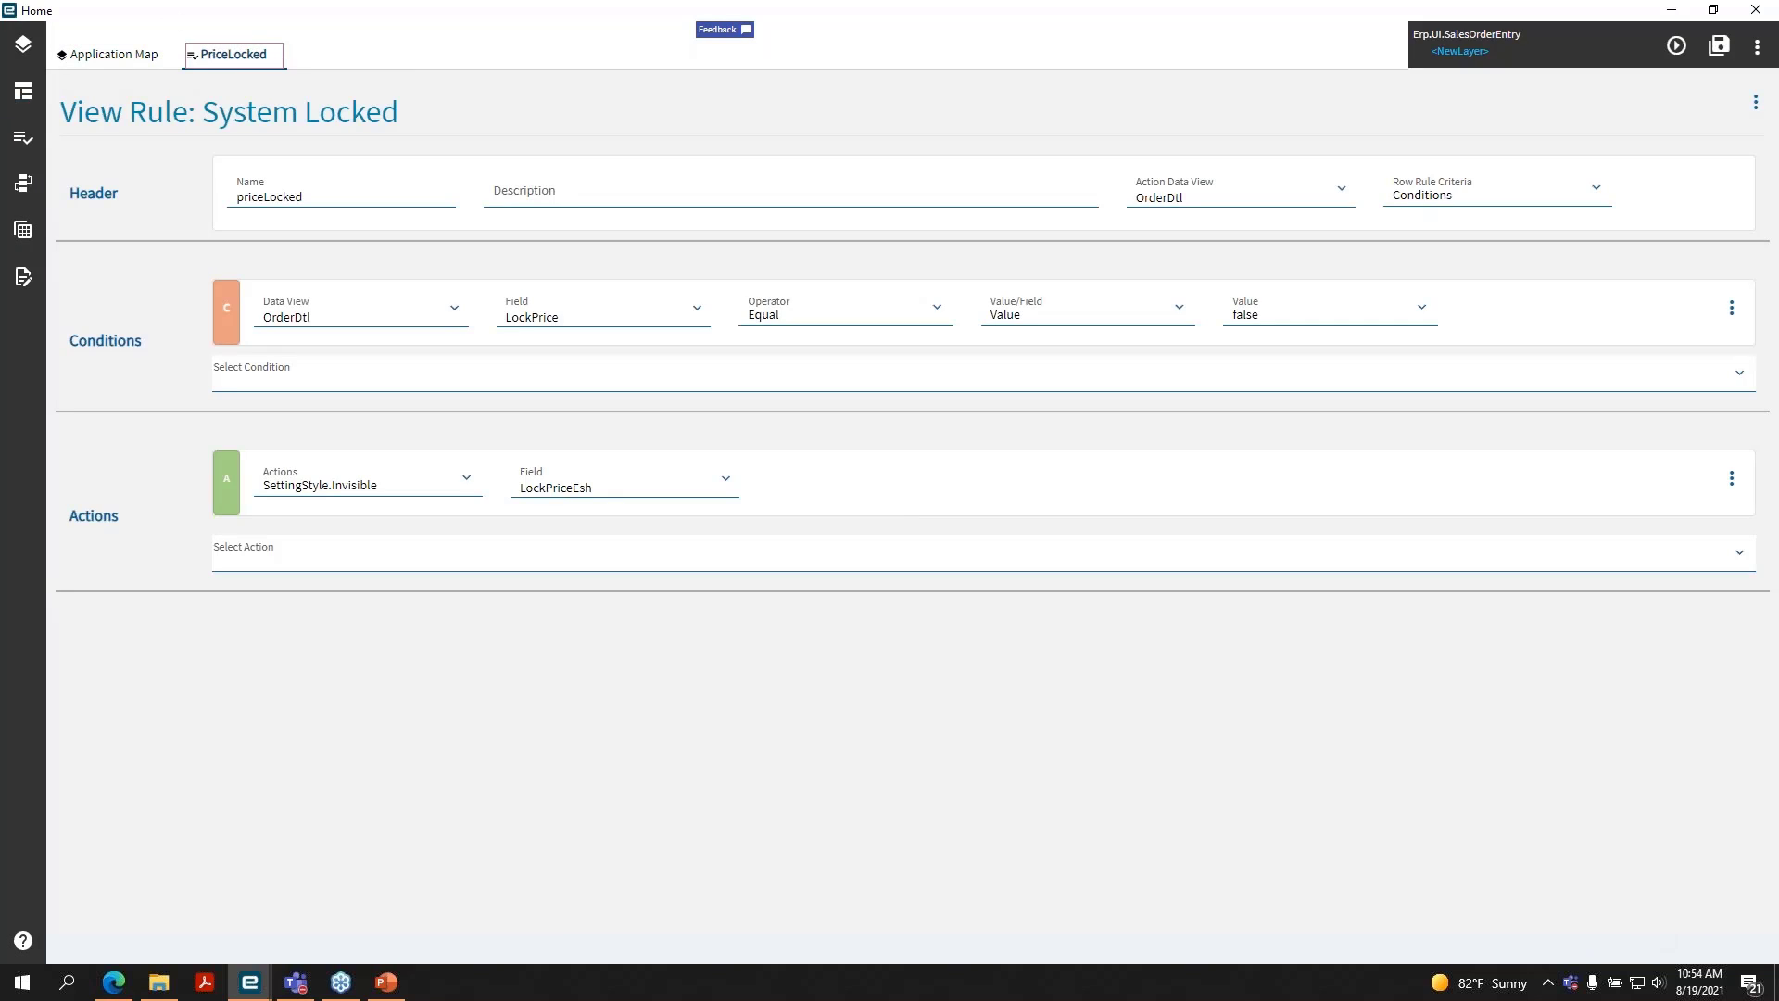
click(275, 55)
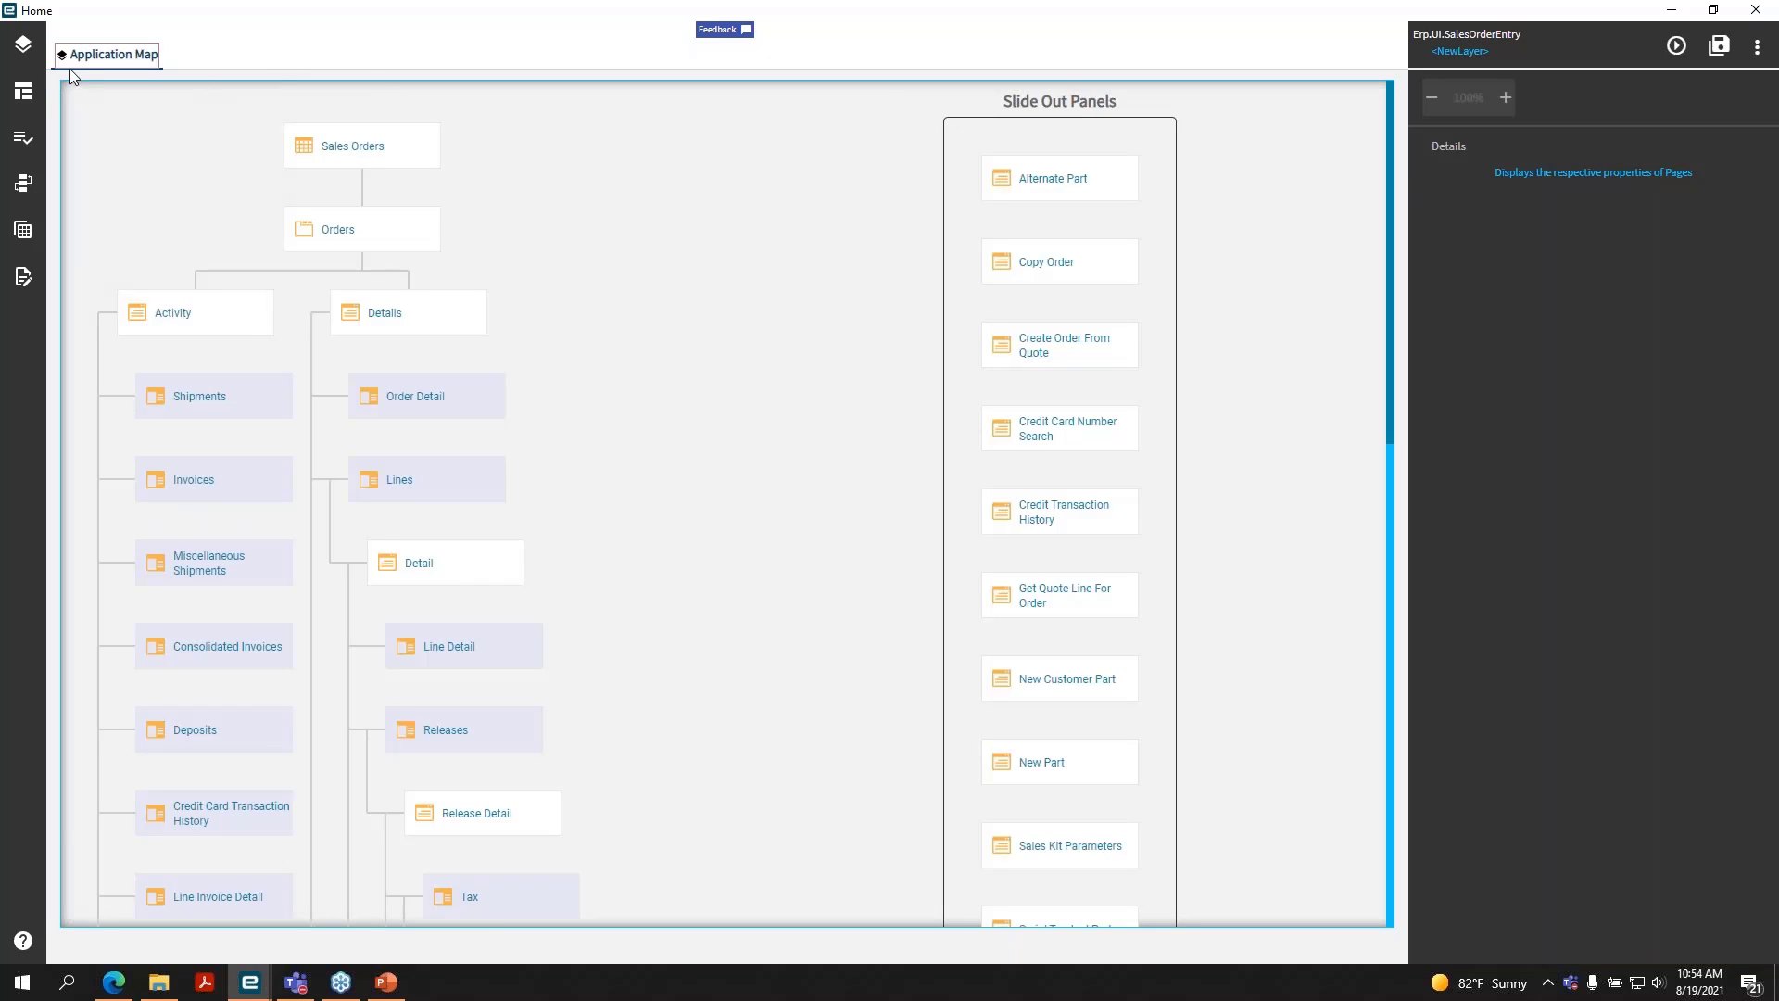
- Select the Detail page beneath Lines in the application map and open its layout for editing
mouse_move(286, 155)
click(444, 570)
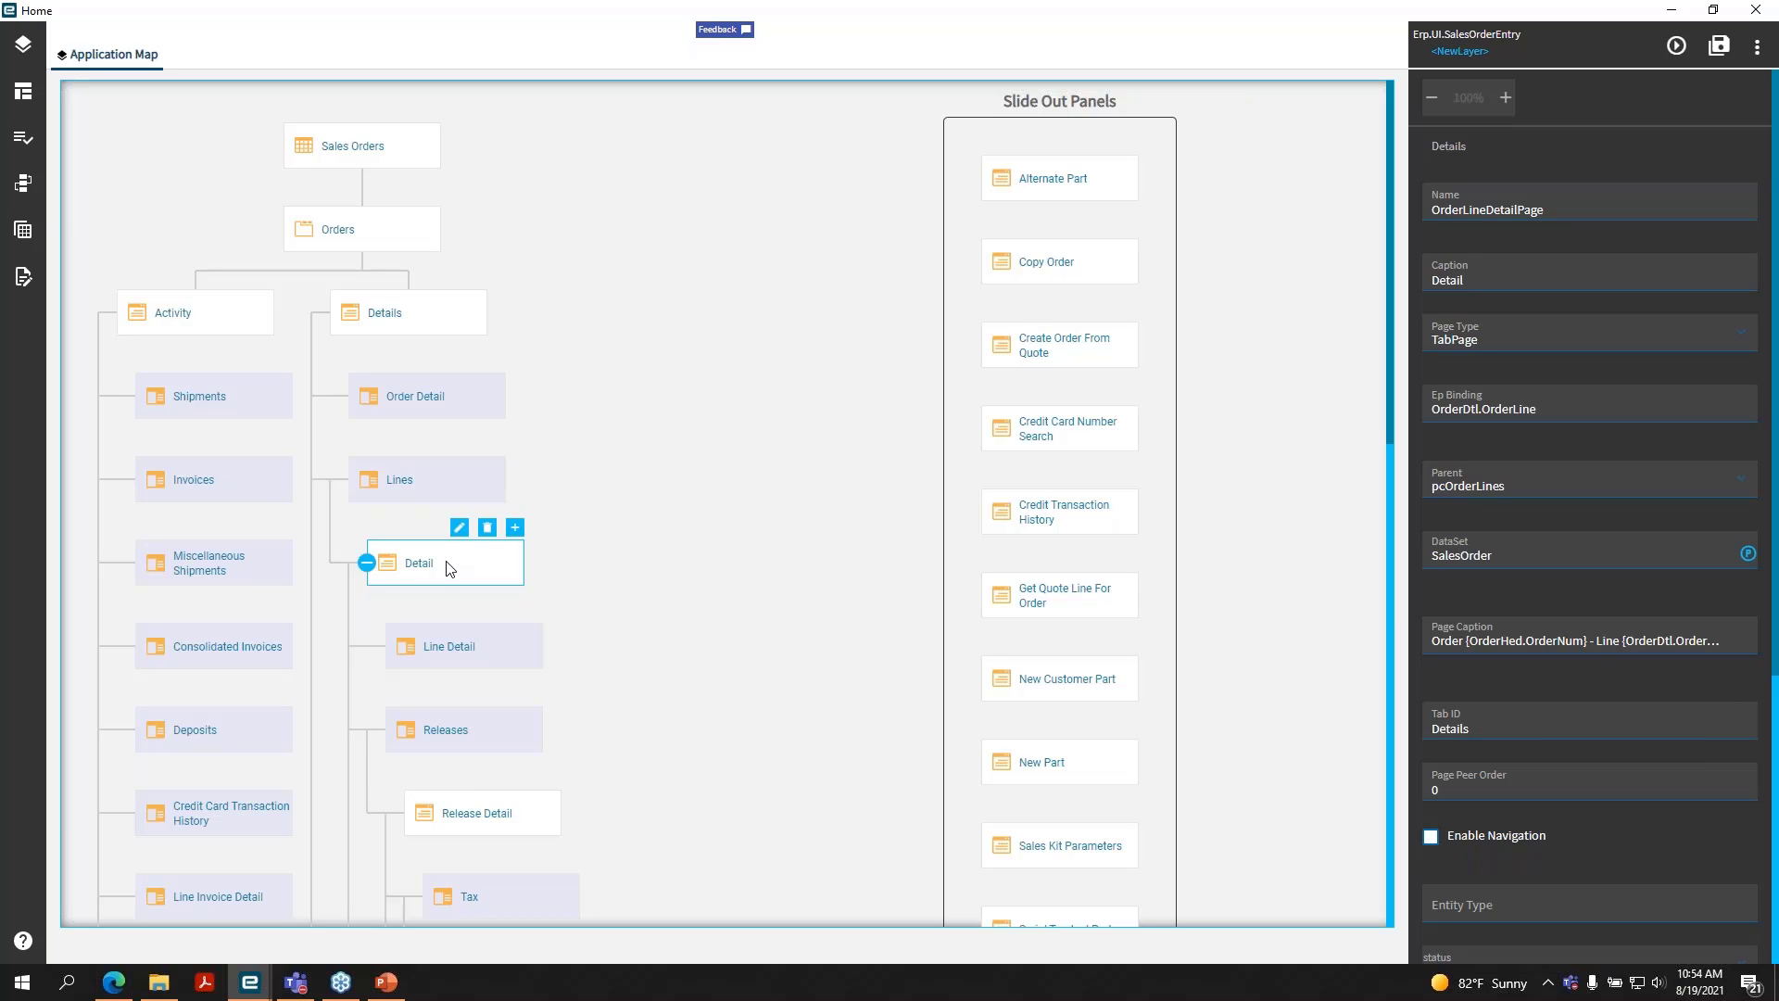
scroll(499, 732, down, 1)
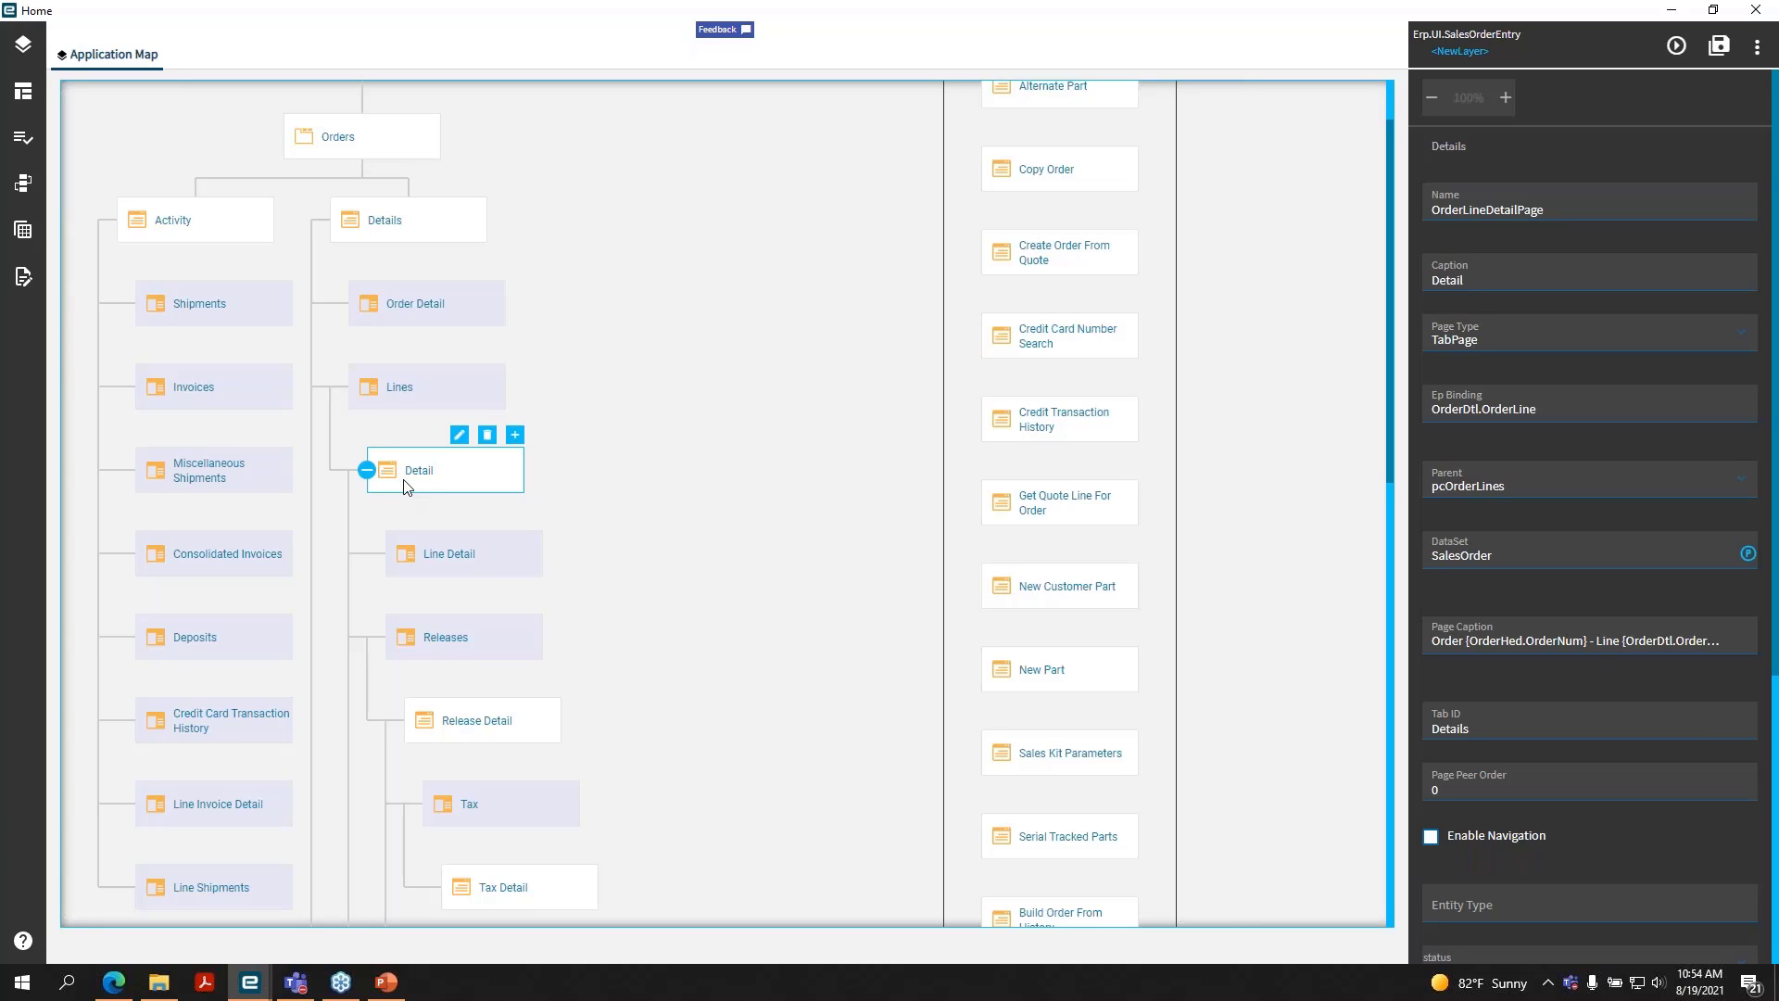
scroll(405, 487, up, 1)
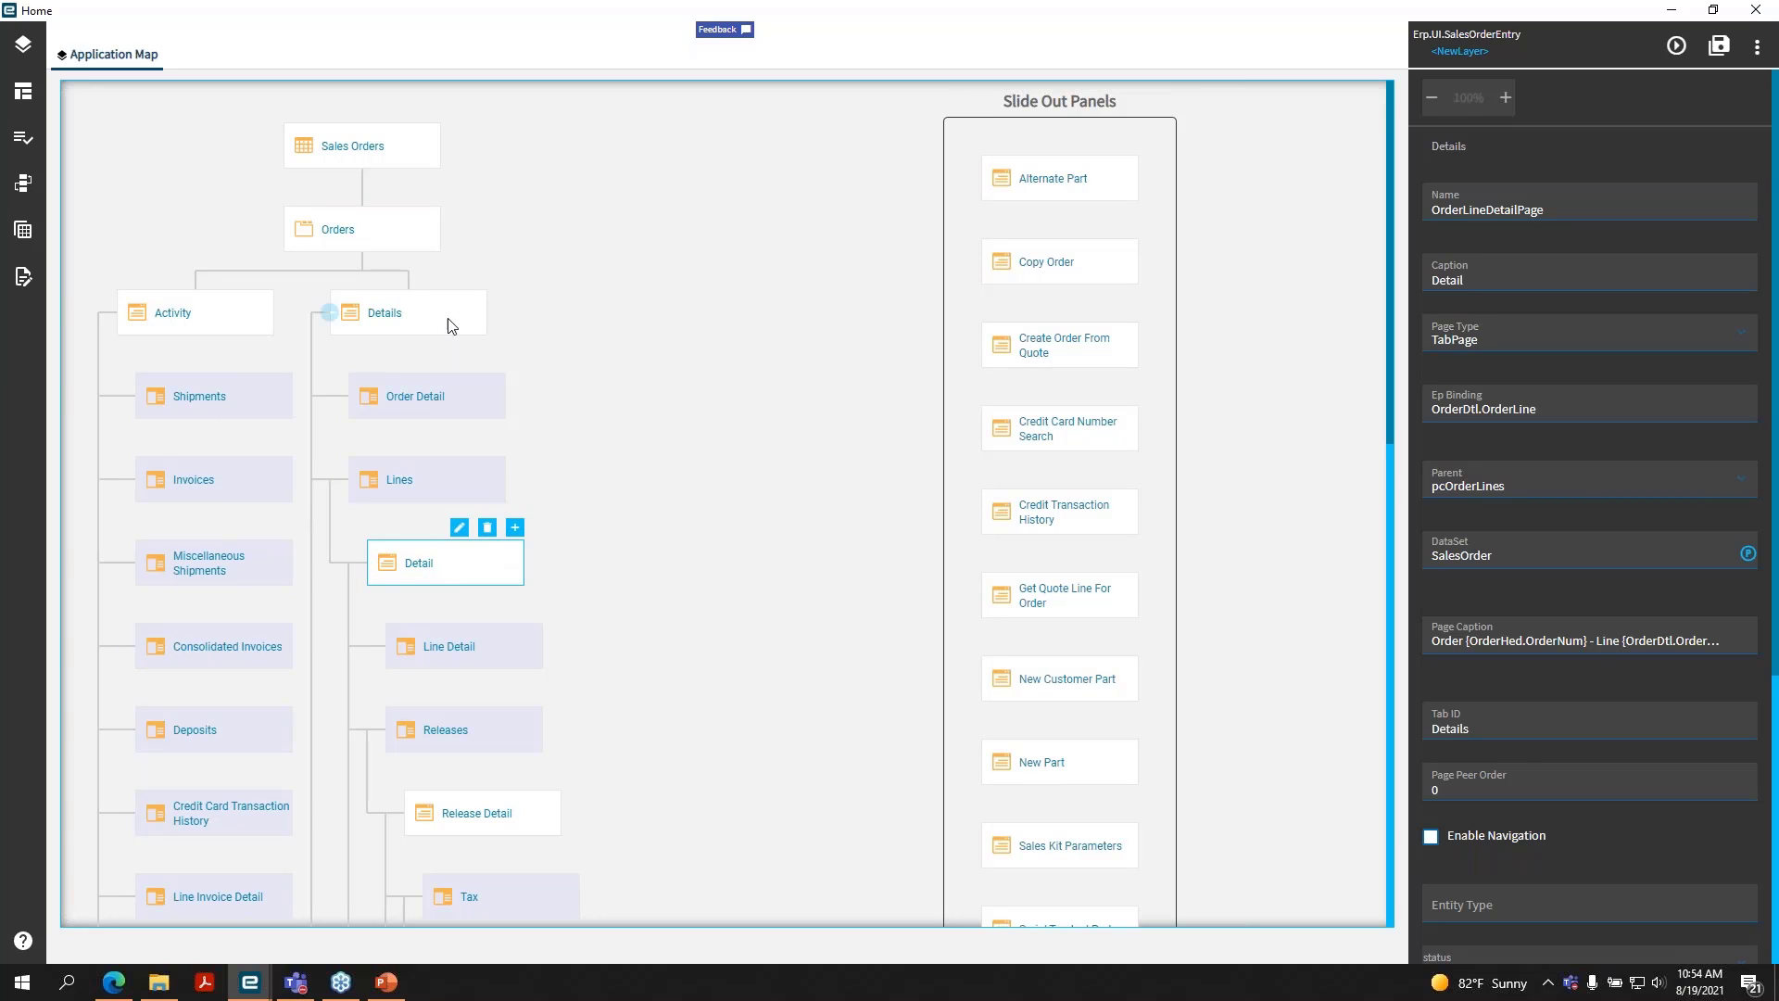
click(454, 555)
click(458, 534)
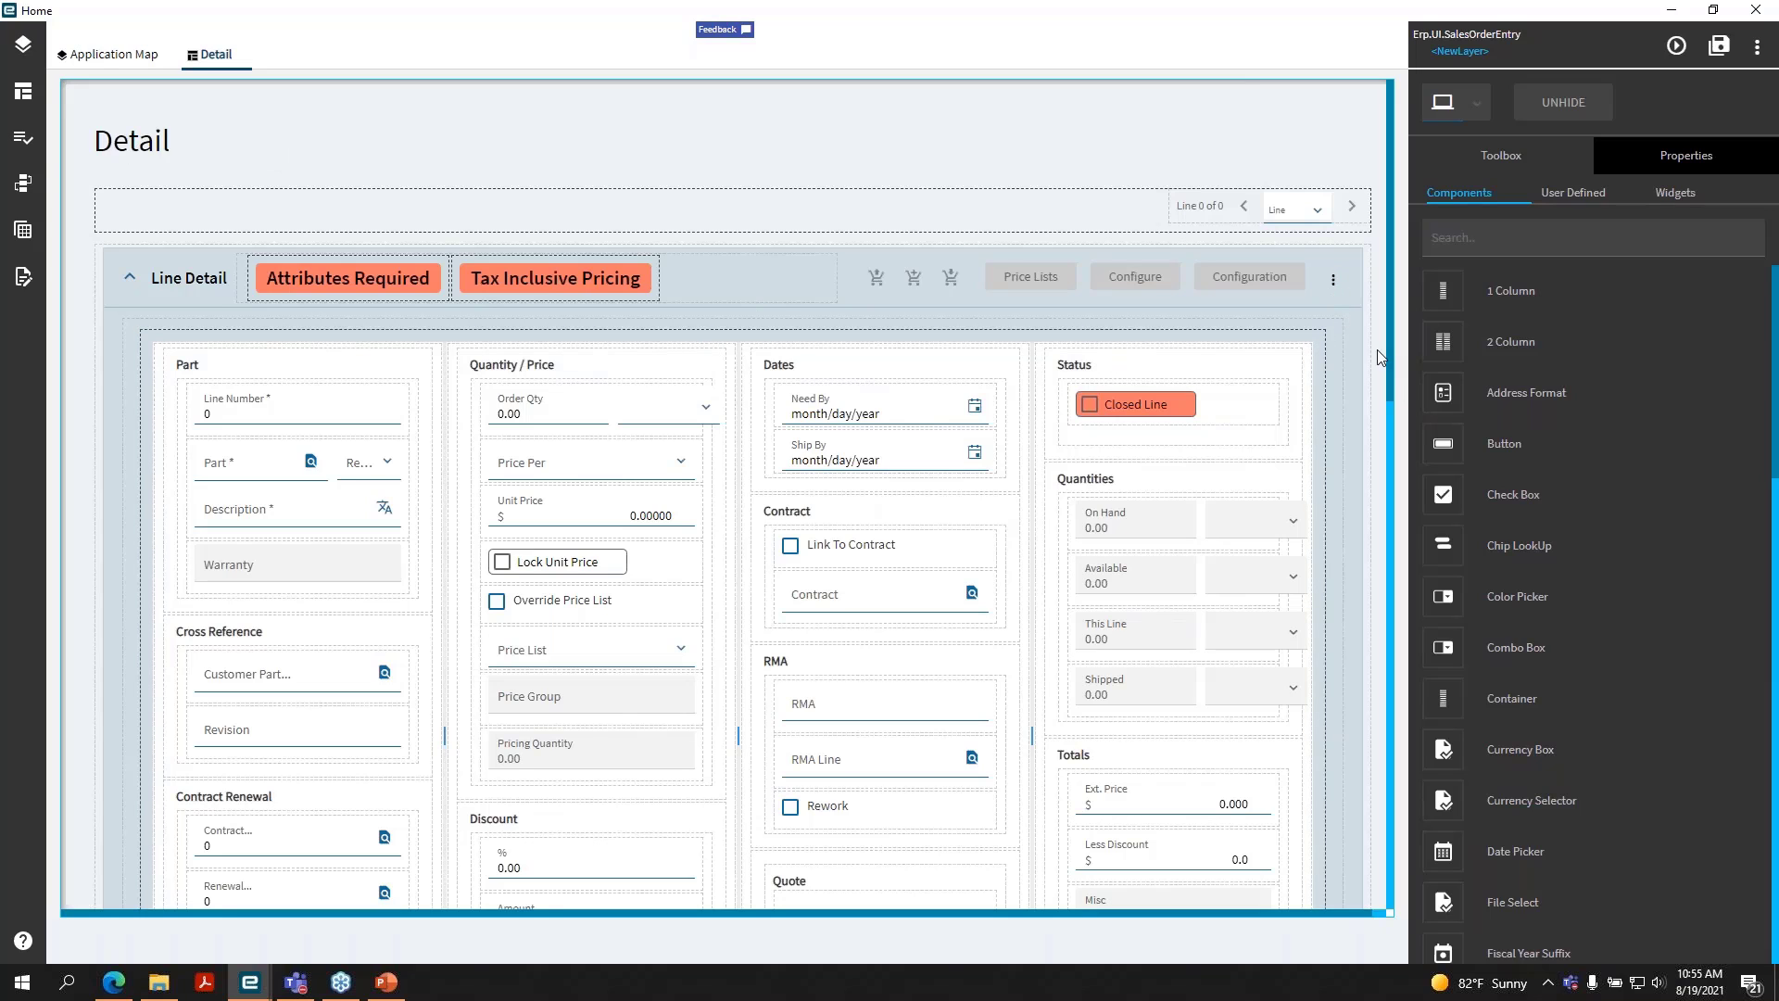
- Delete the Contract Renewal group from the Line Detail card
scroll(1376, 362, down, 3)
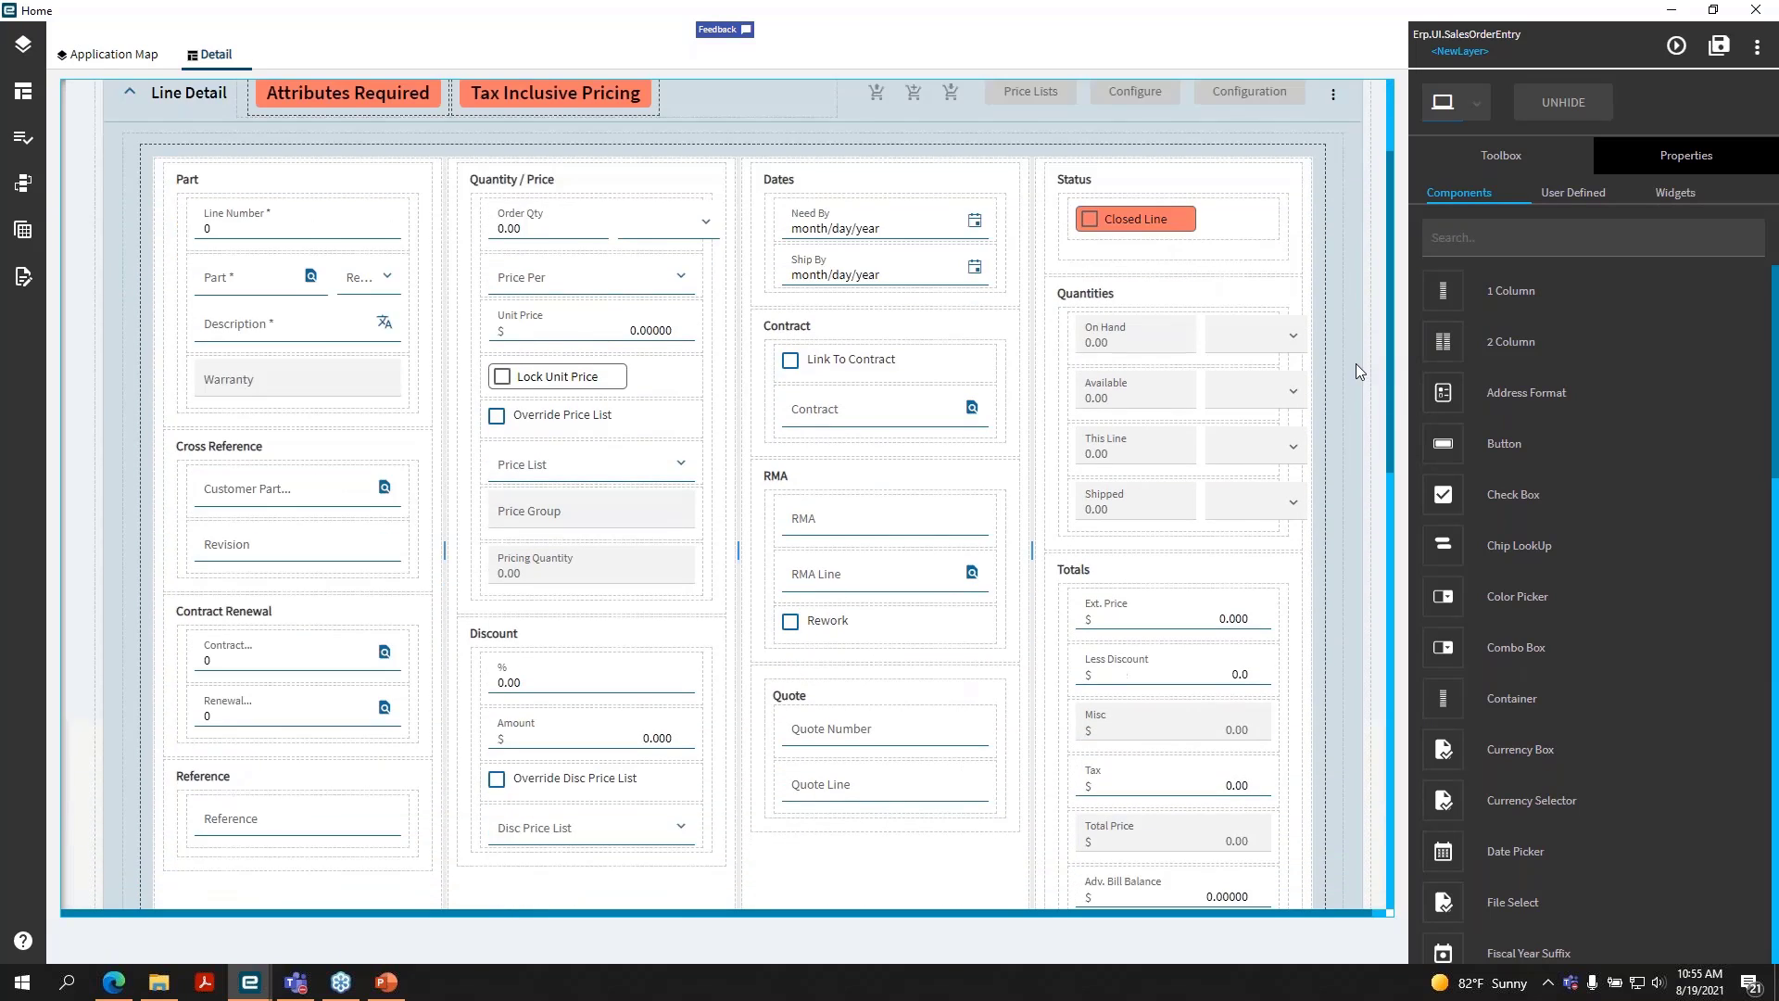
scroll(1354, 363, down, 1)
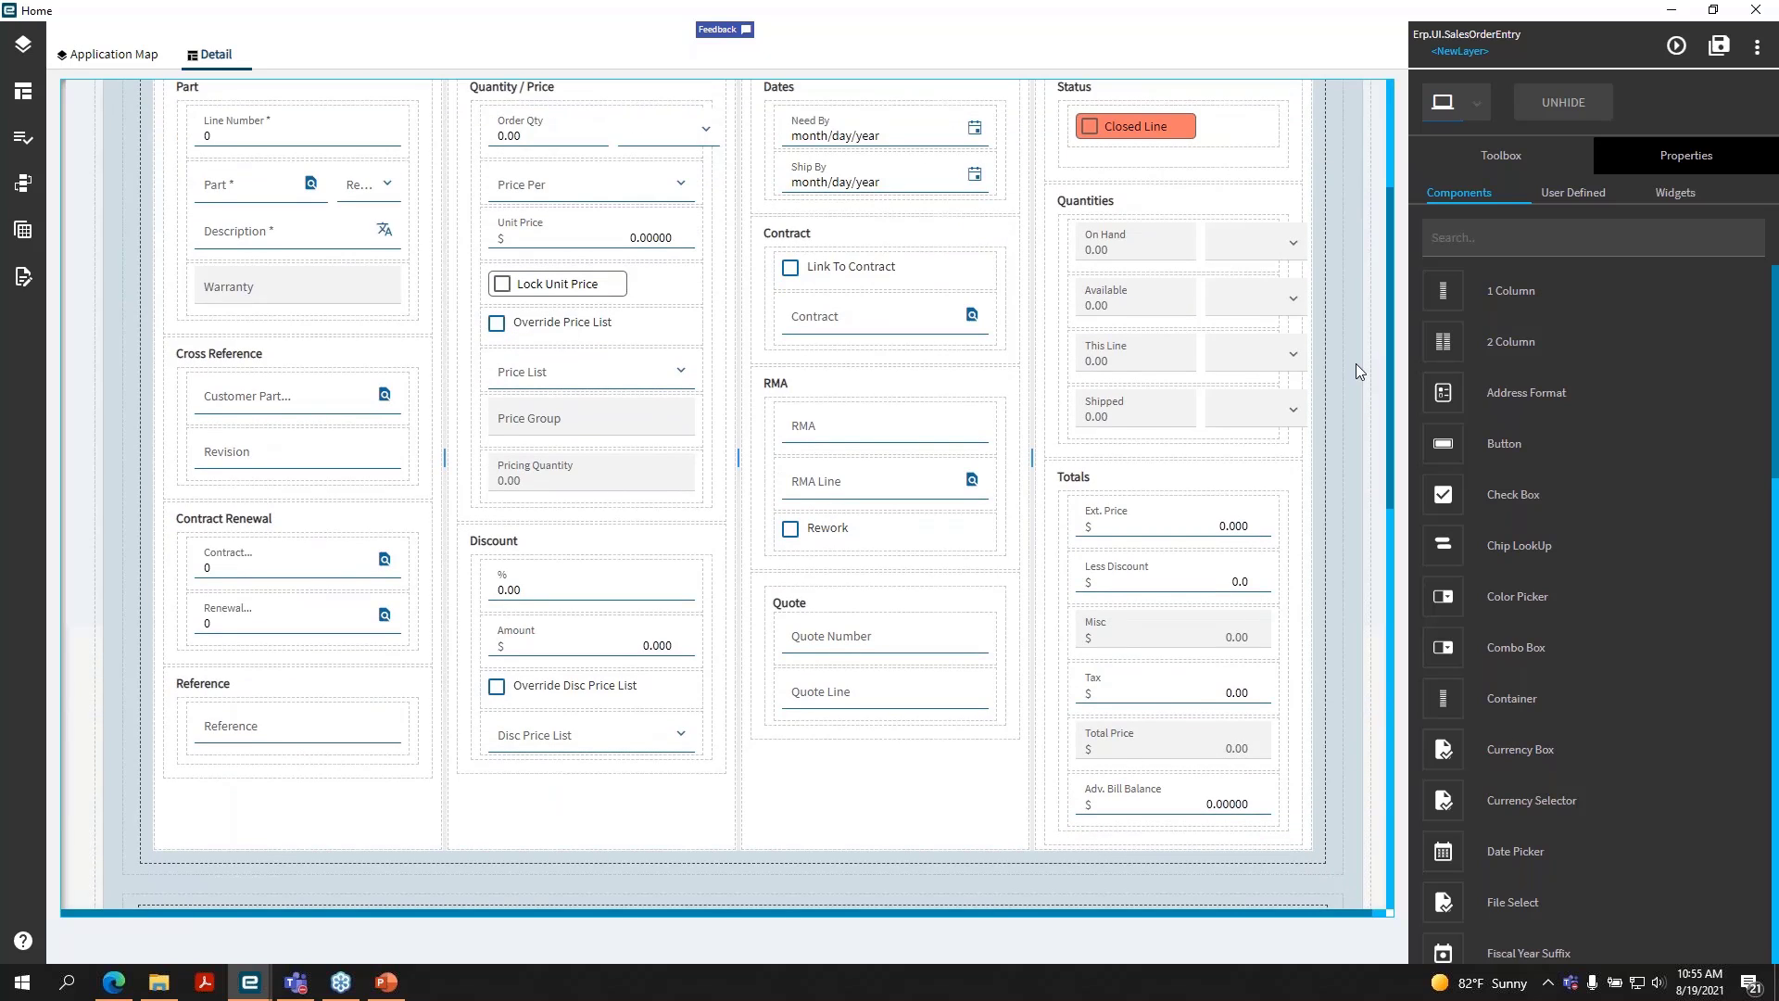
scroll(1354, 363, down, 1)
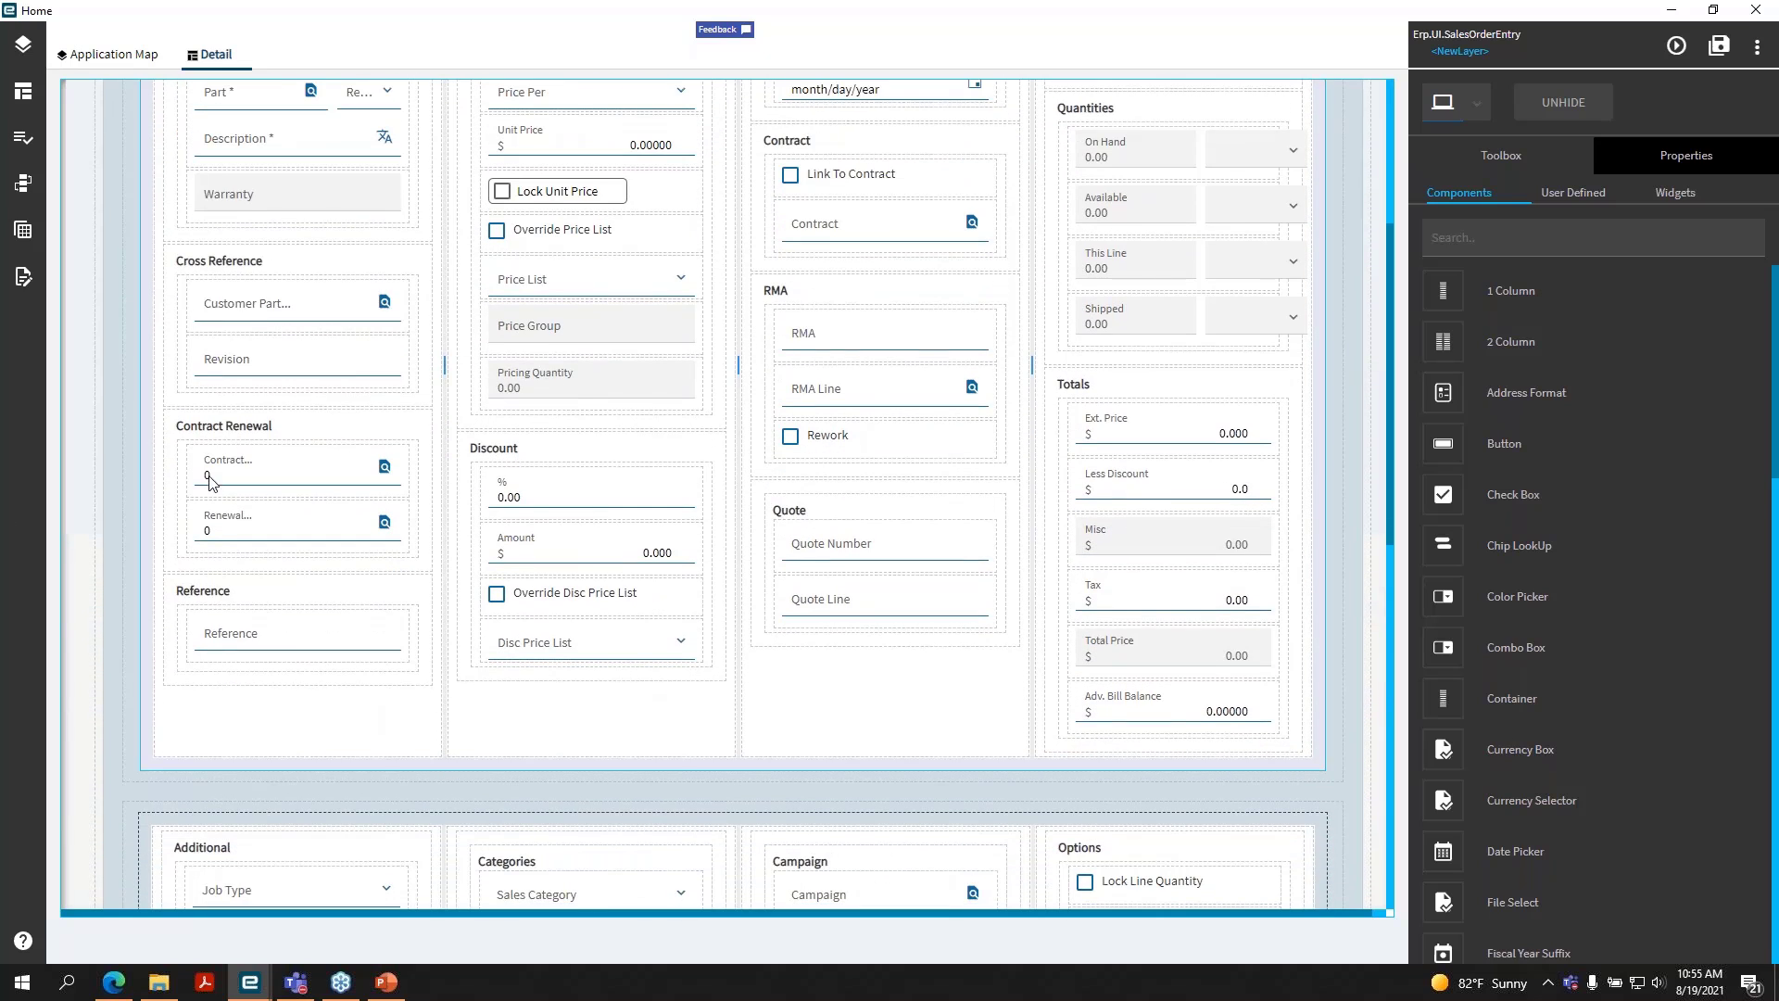
click(284, 429)
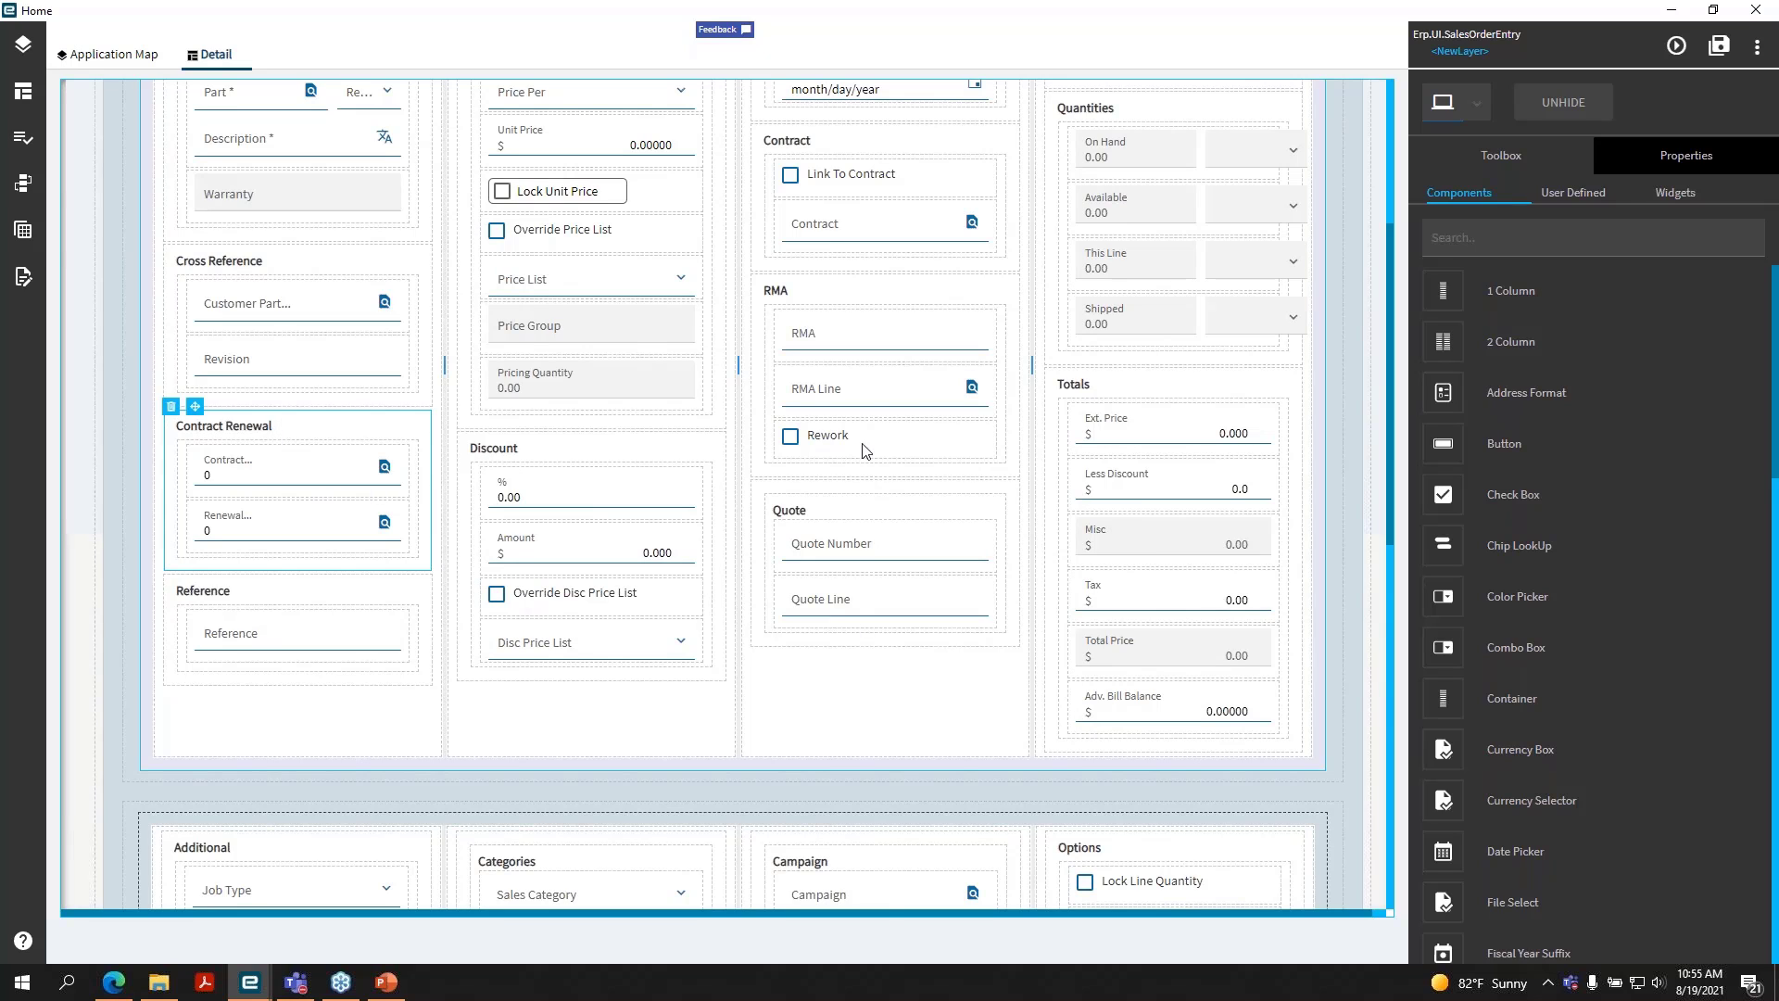
scroll(987, 588, up, 2)
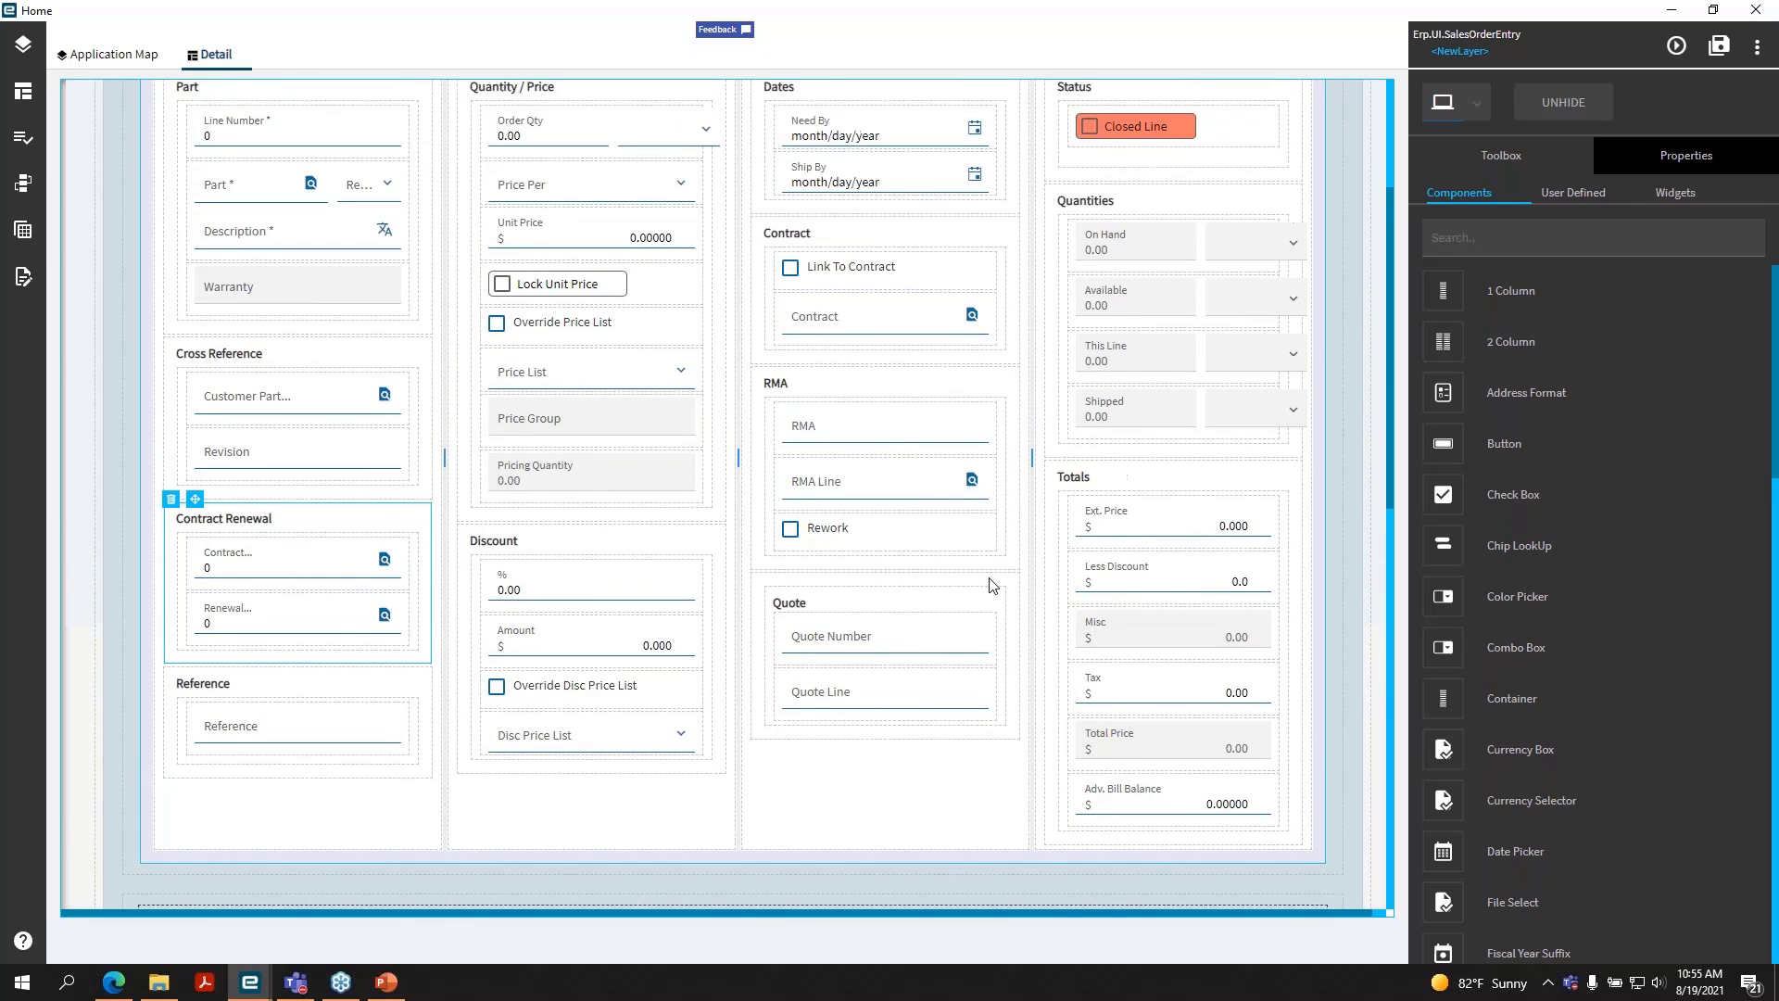
scroll(364, 352, down, 1)
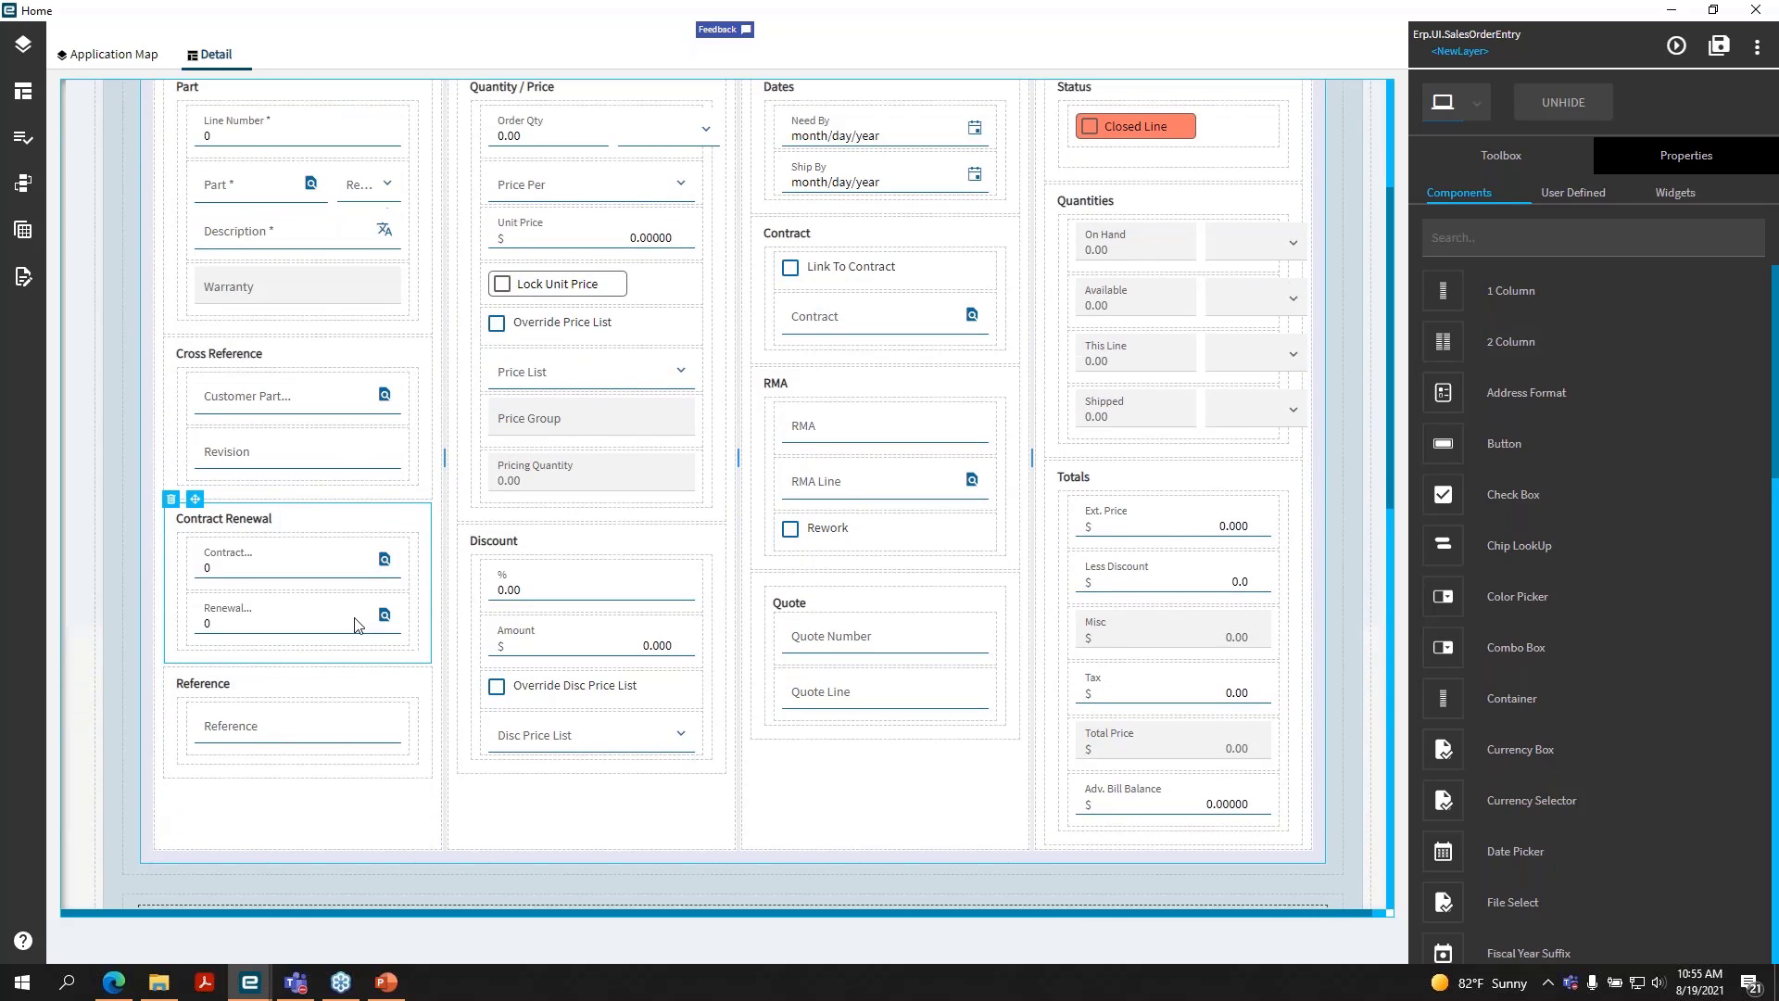
click(185, 525)
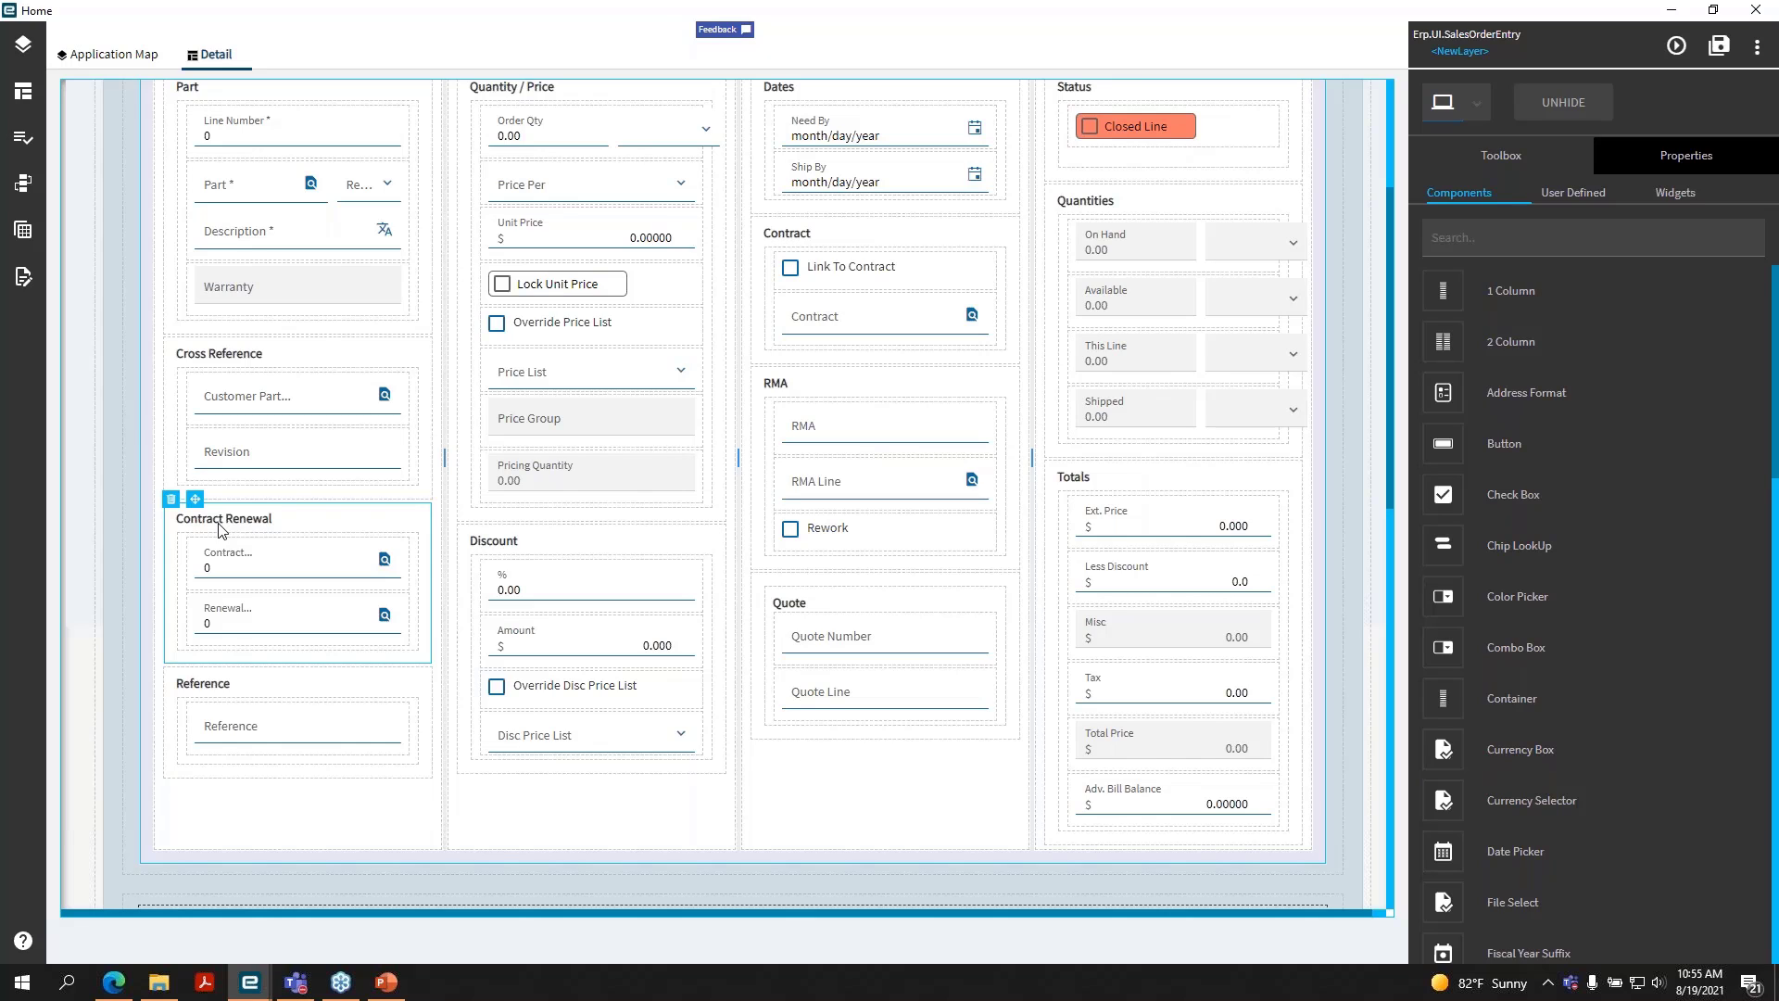
click(171, 500)
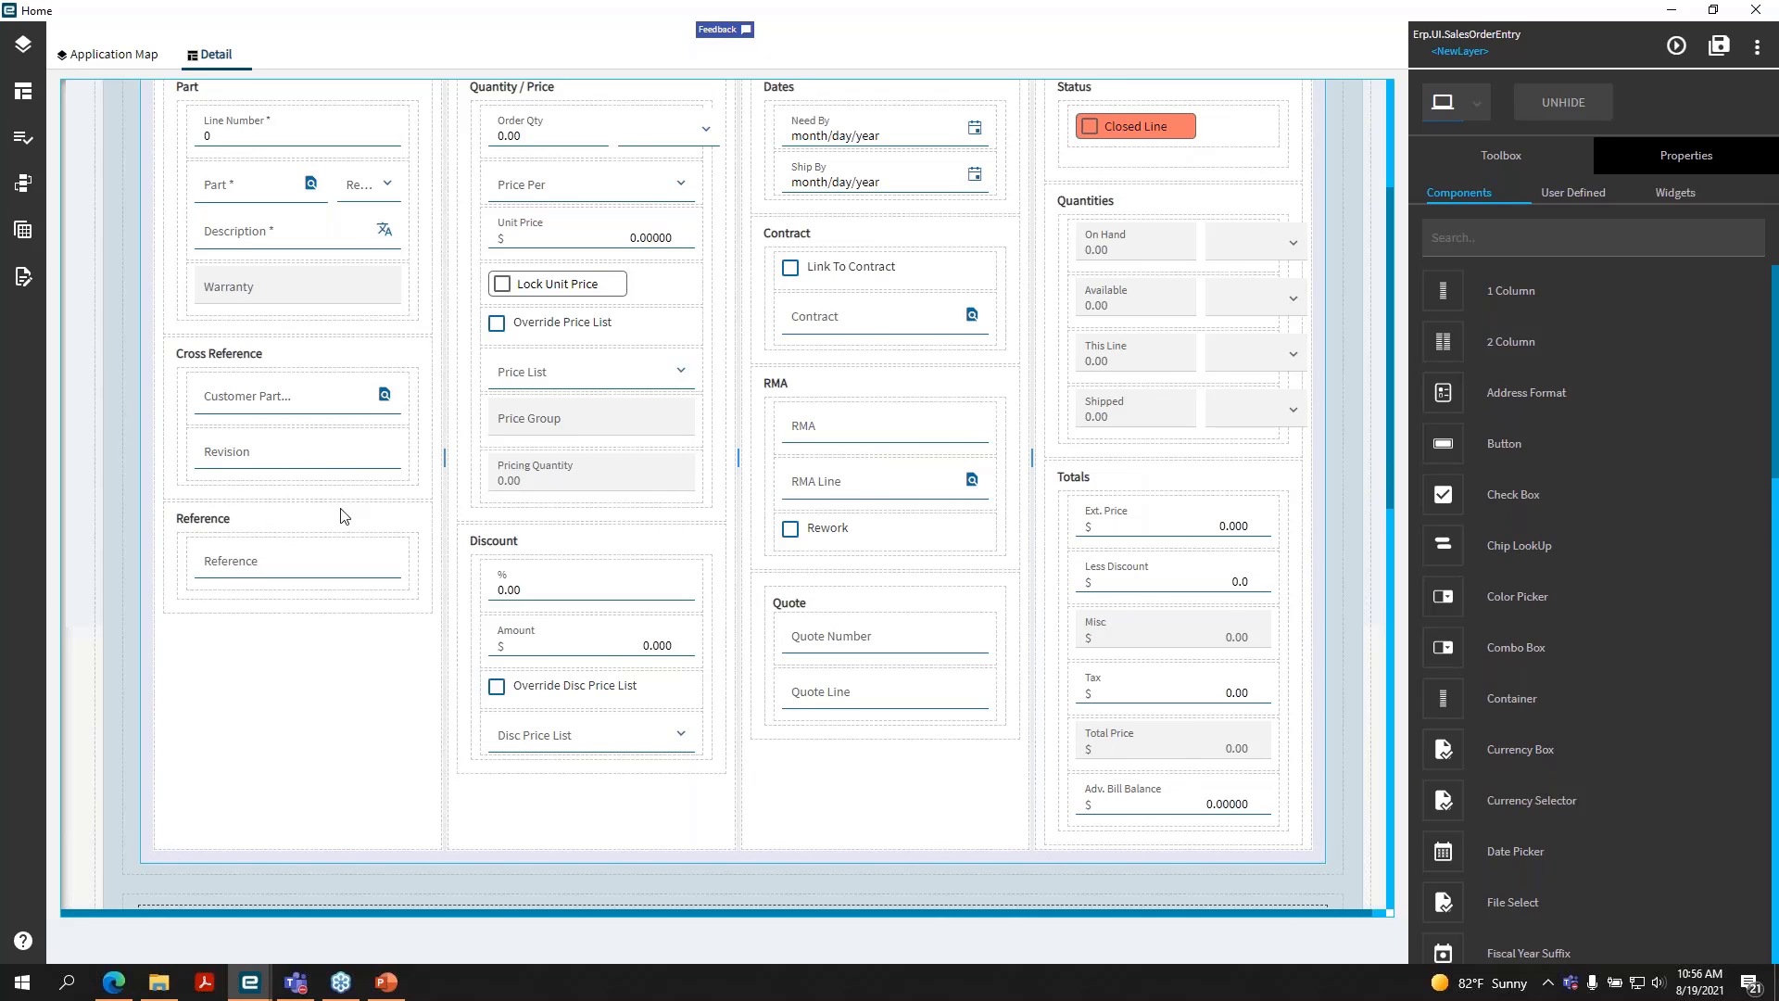
scroll(360, 512, up, 1)
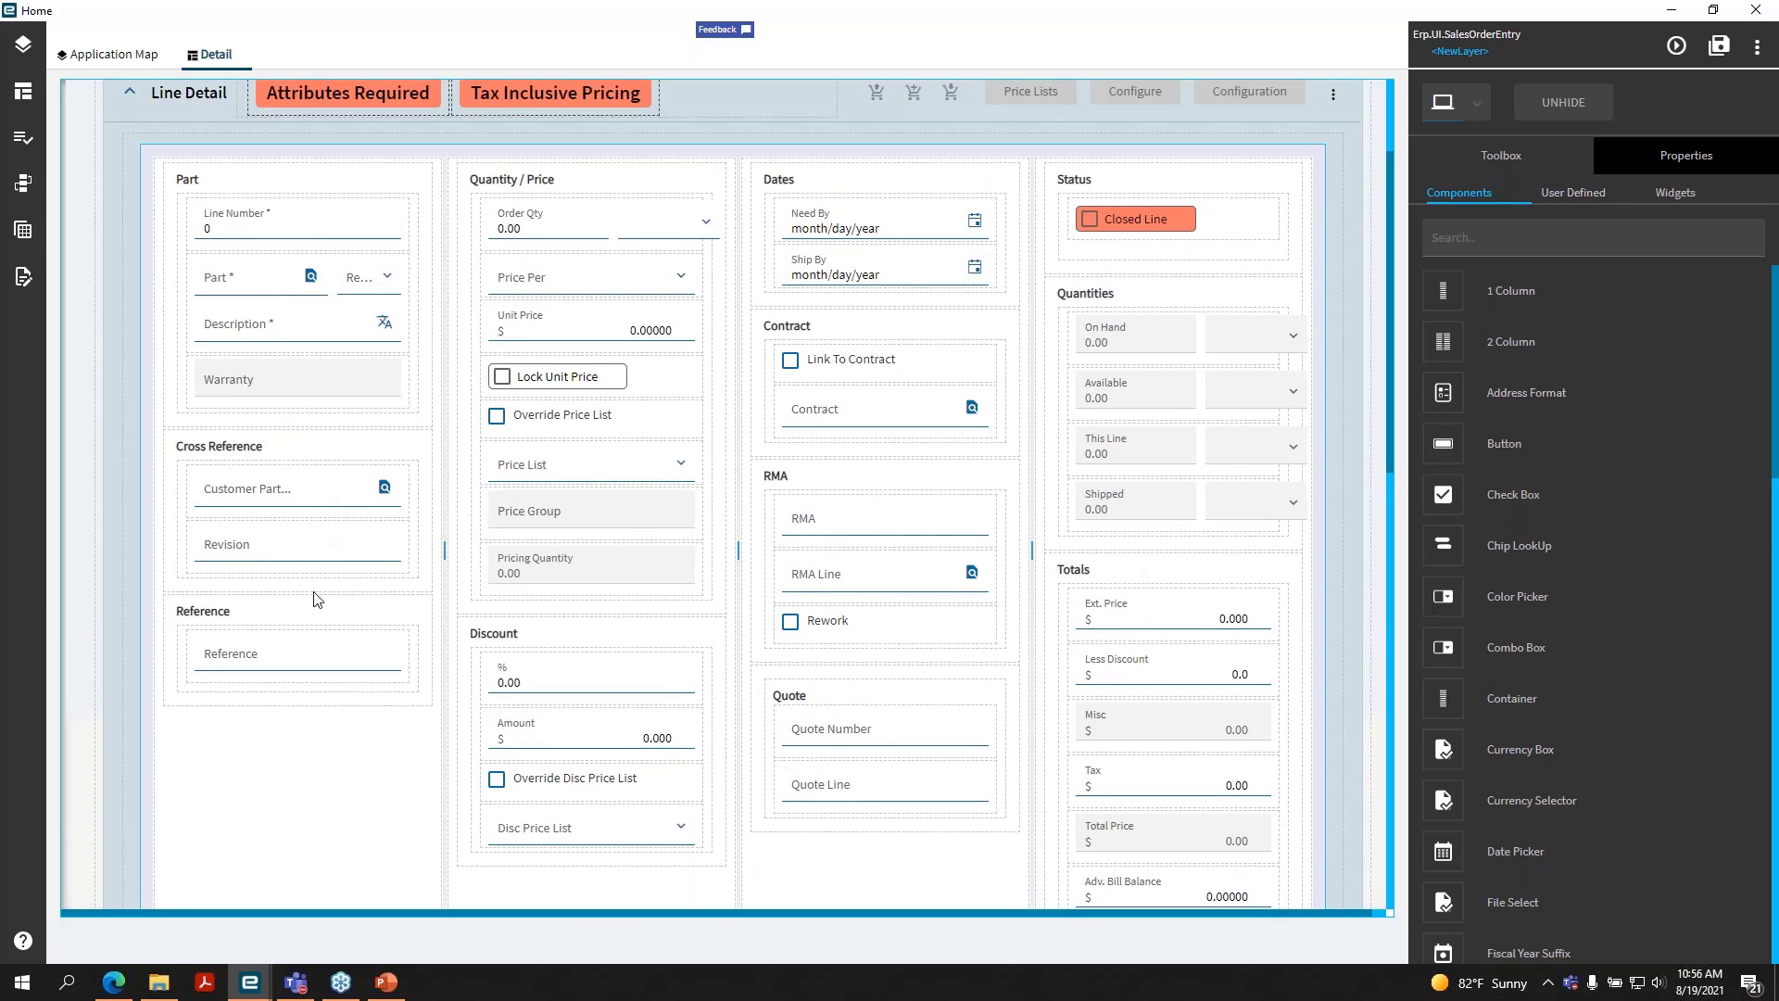
- Add a 1 Column component beneath the Reference group in the Line Detail card's first column
scroll(315, 597, down, 1)
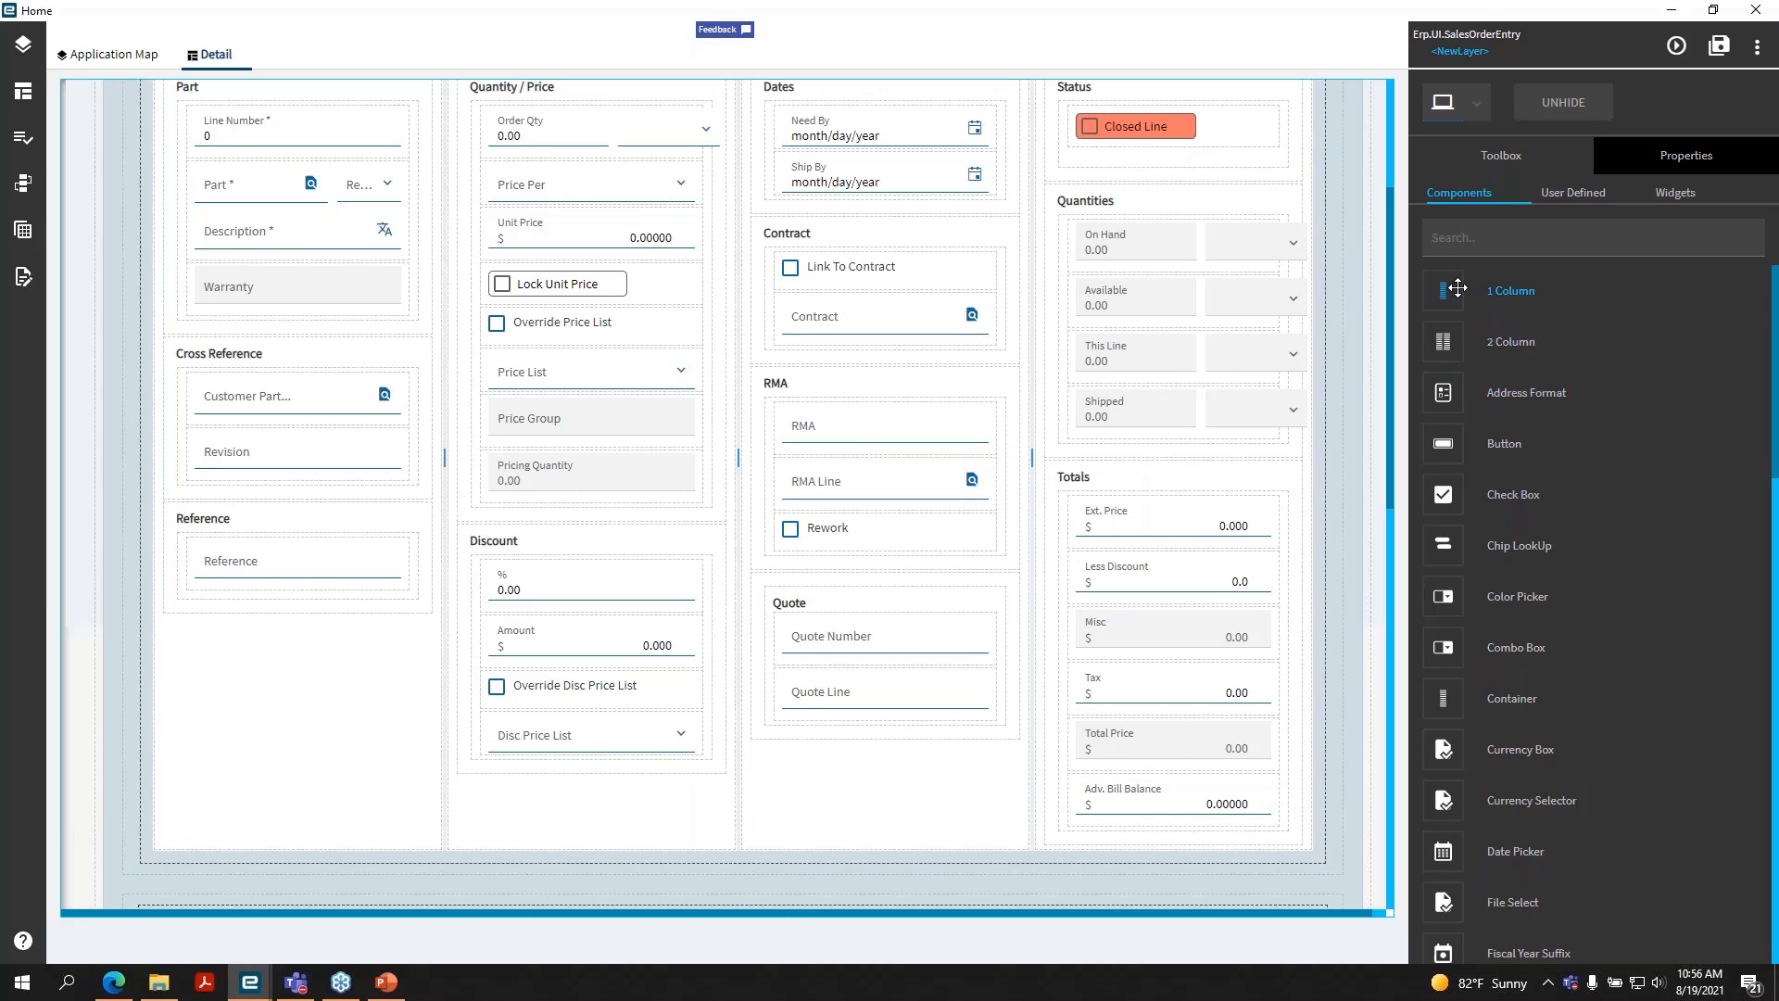
drag(1459, 284, 204, 649)
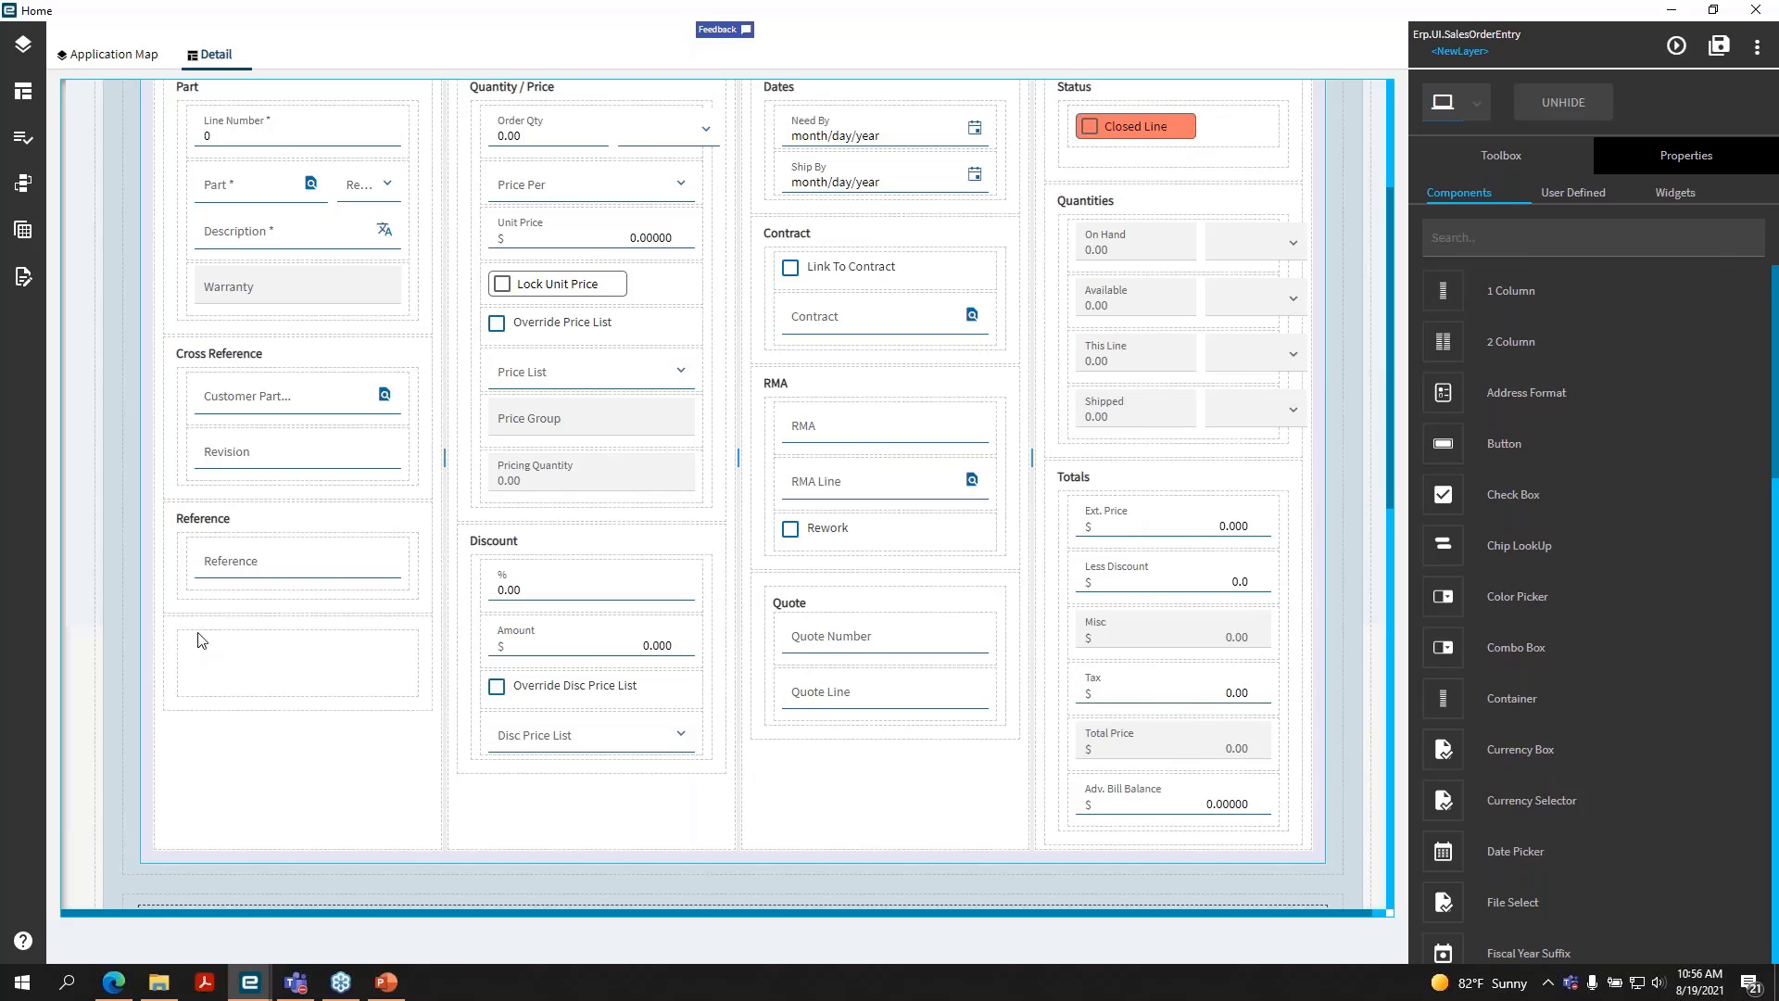
click(230, 524)
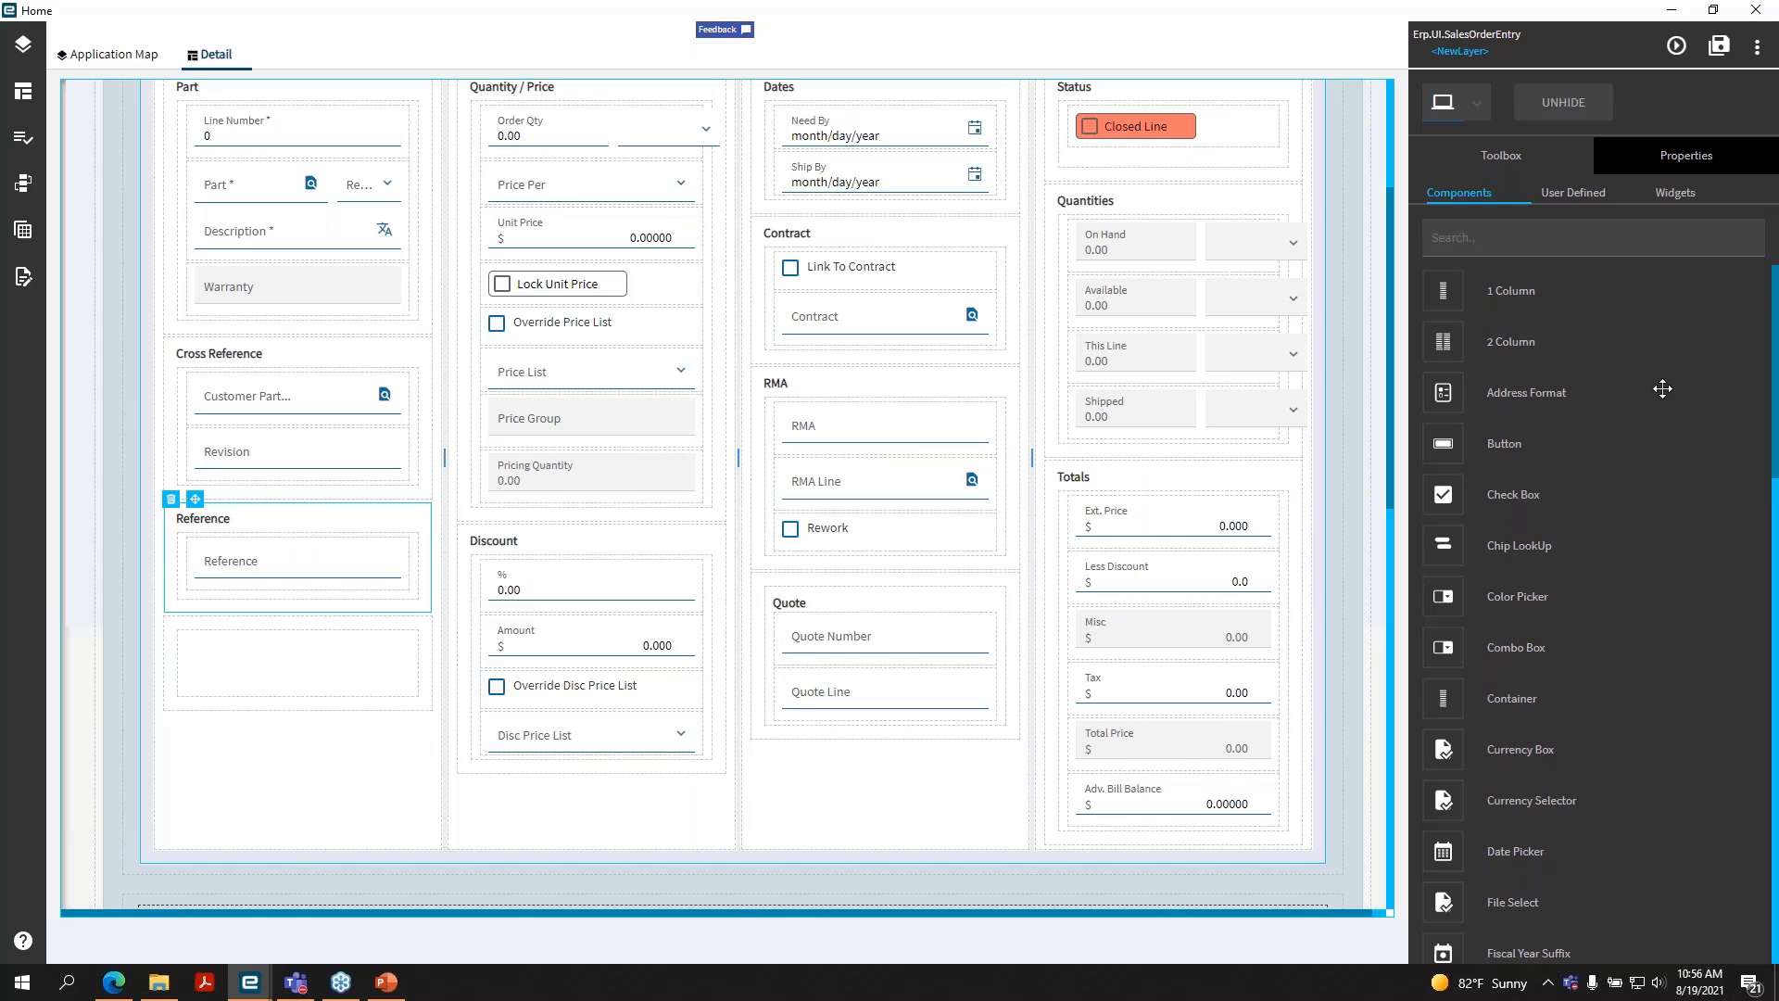
- Set the label text of the new column beneath Reference to "My UD Field"
click(188, 623)
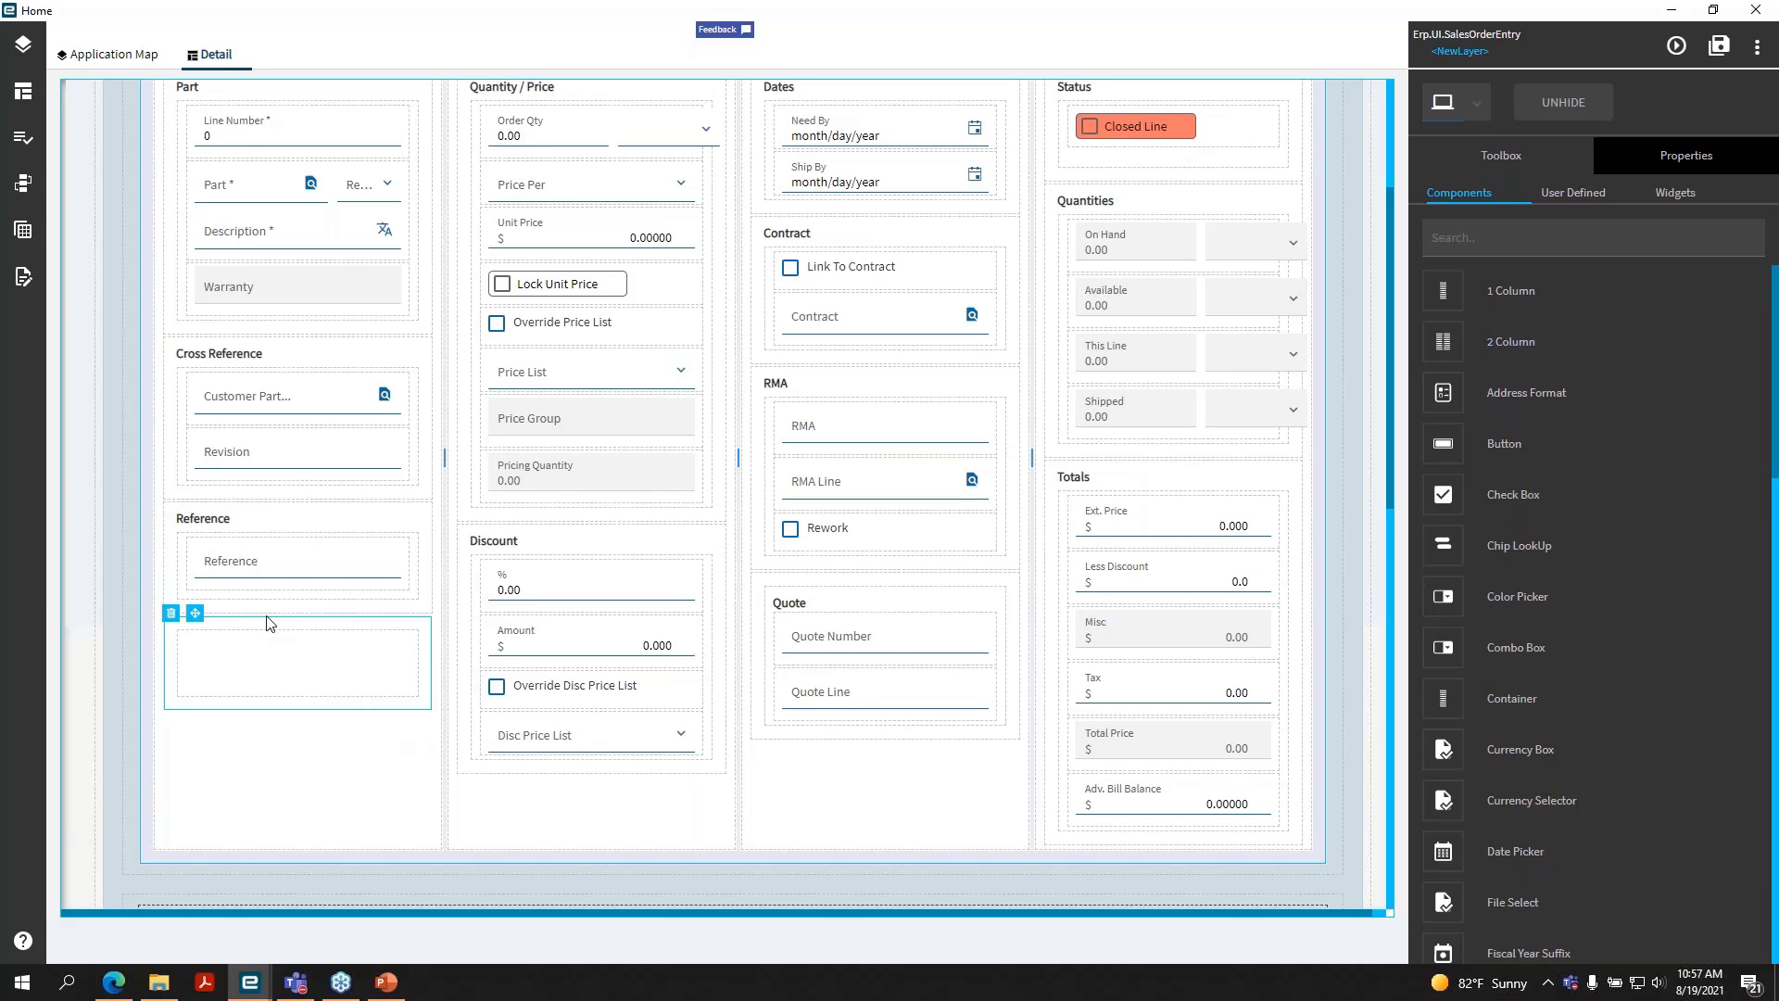
click(1673, 182)
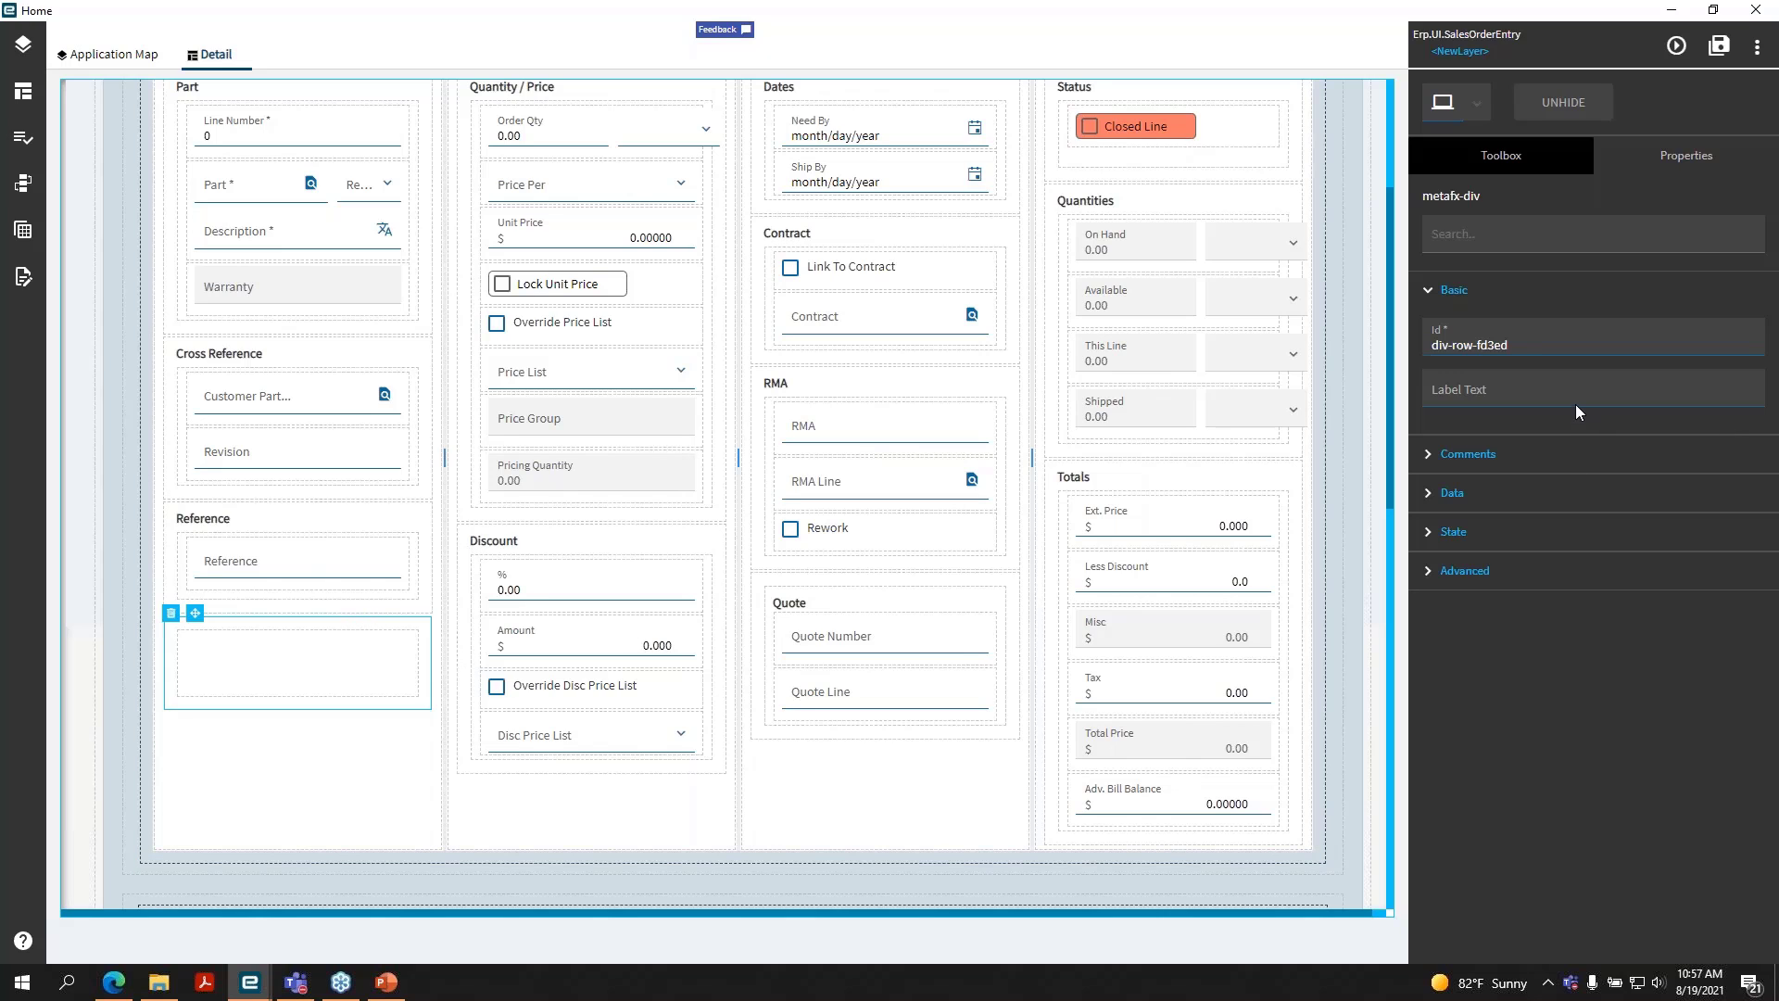
click(1468, 395)
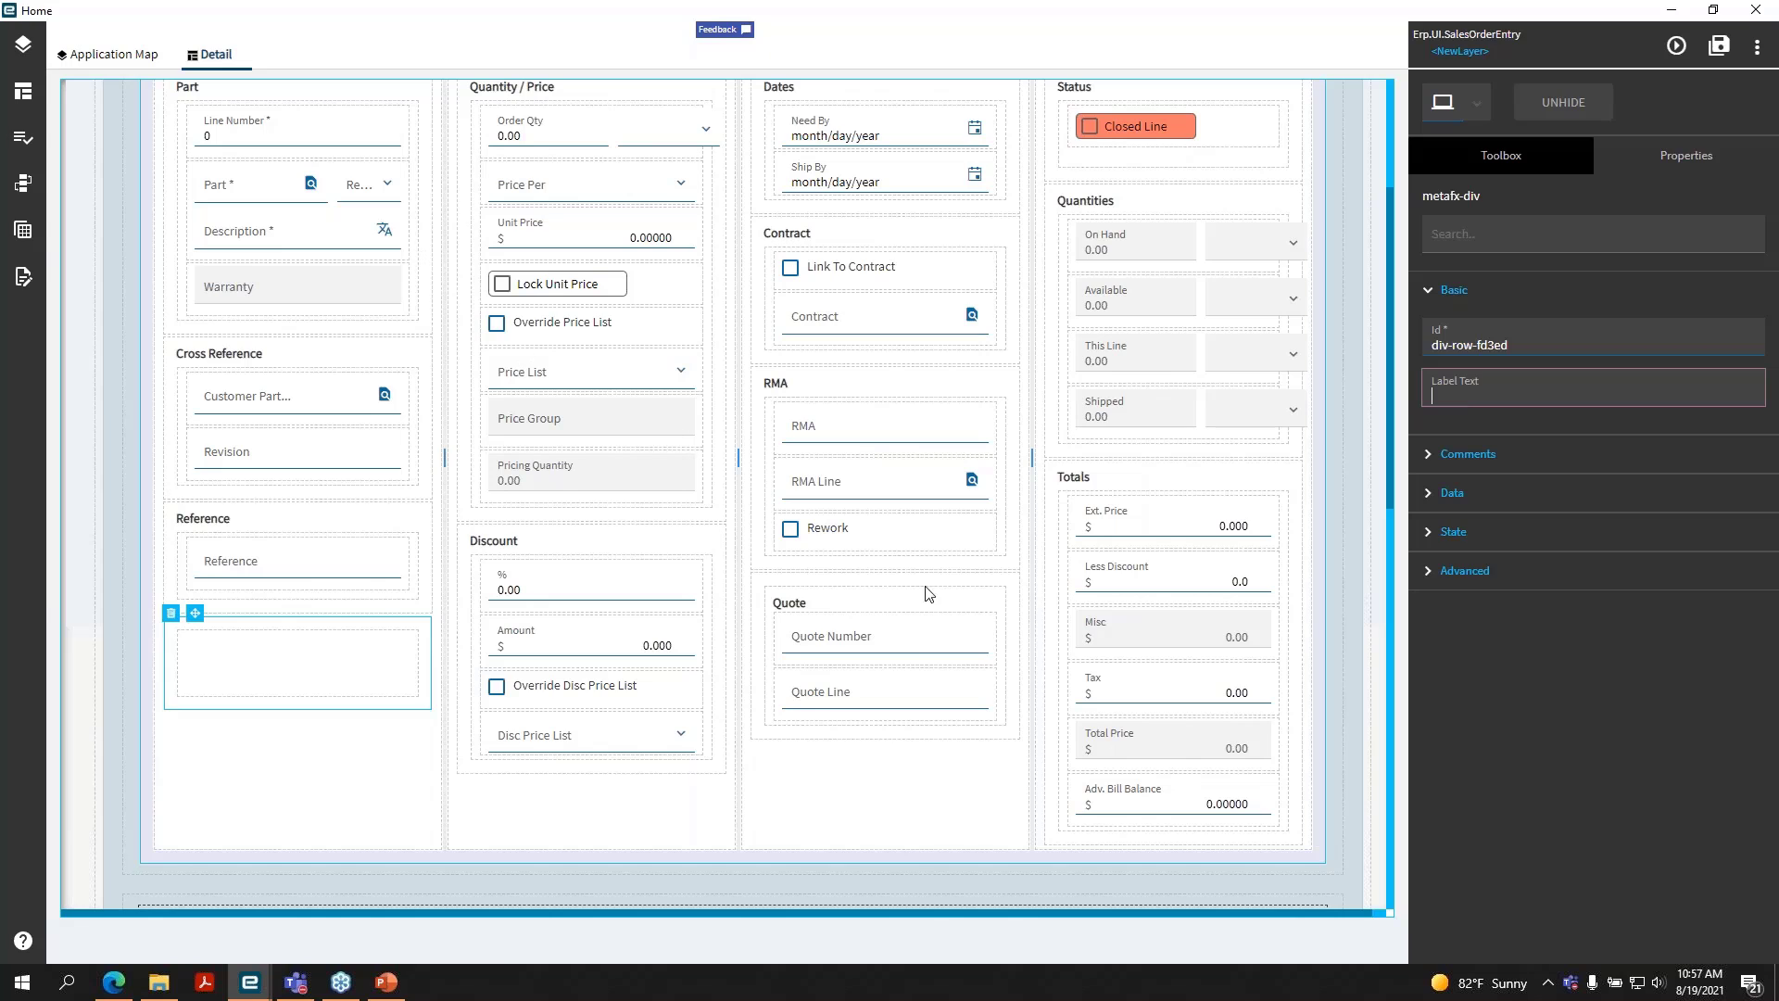
text(My UD)
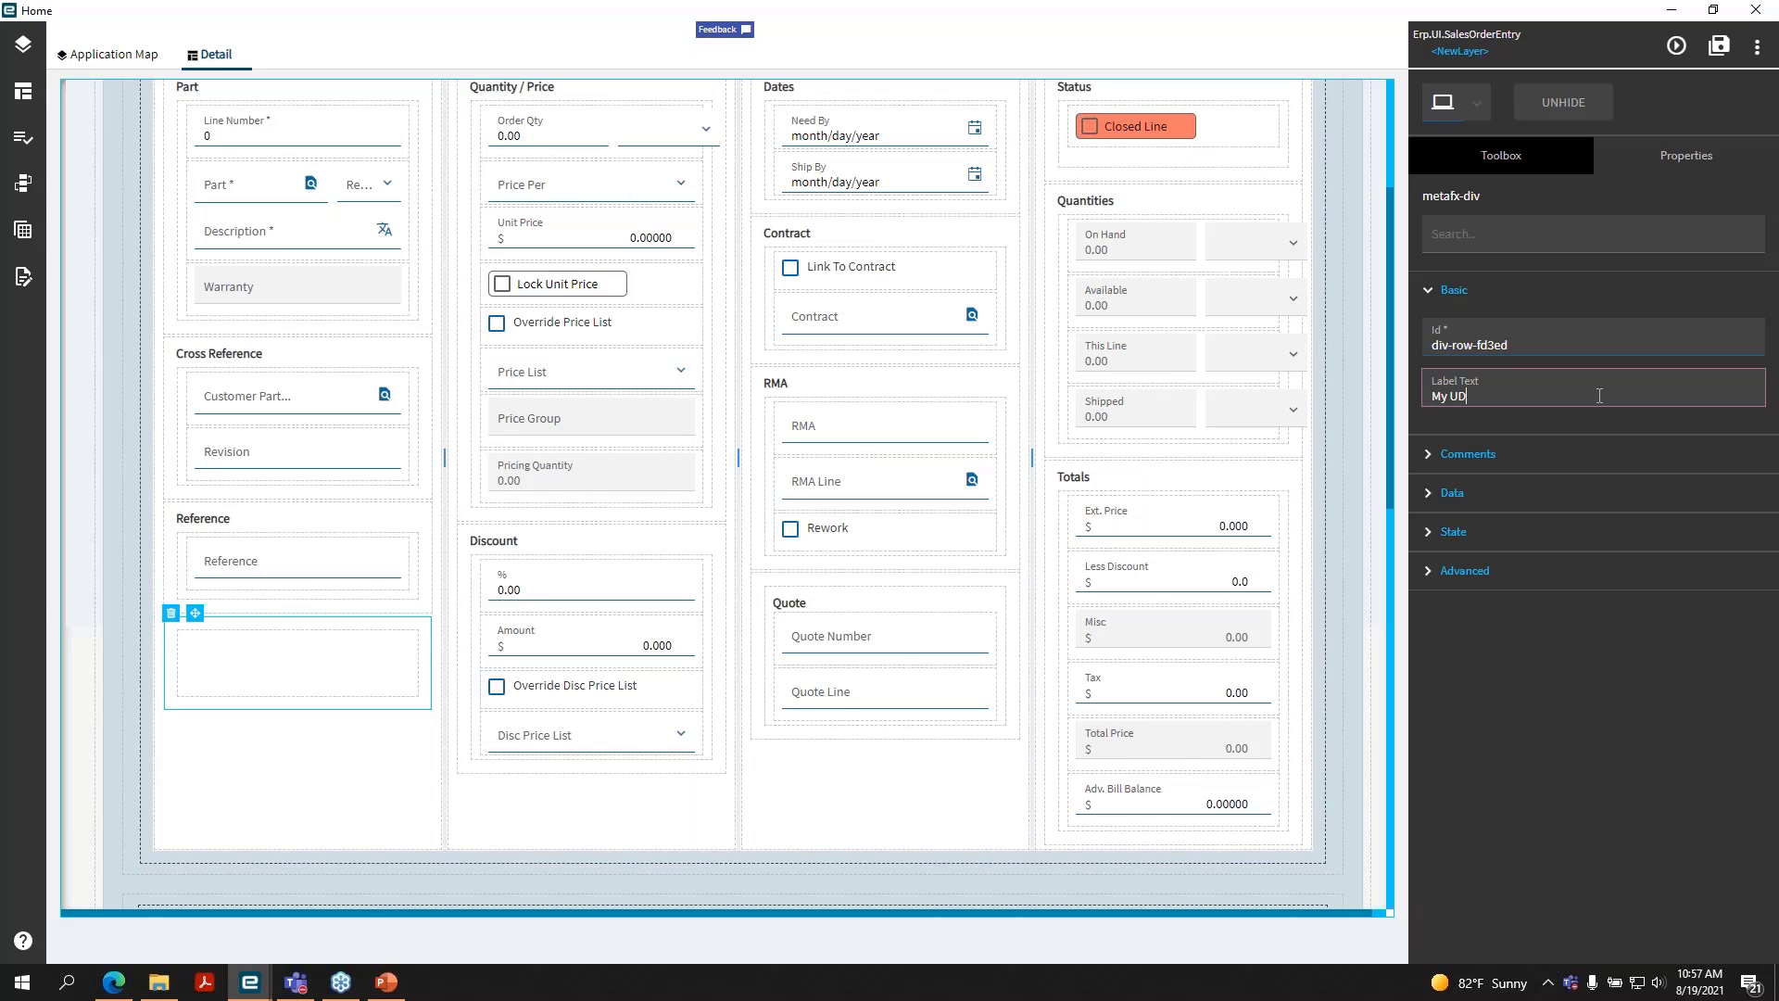
text( Field)
click(1591, 345)
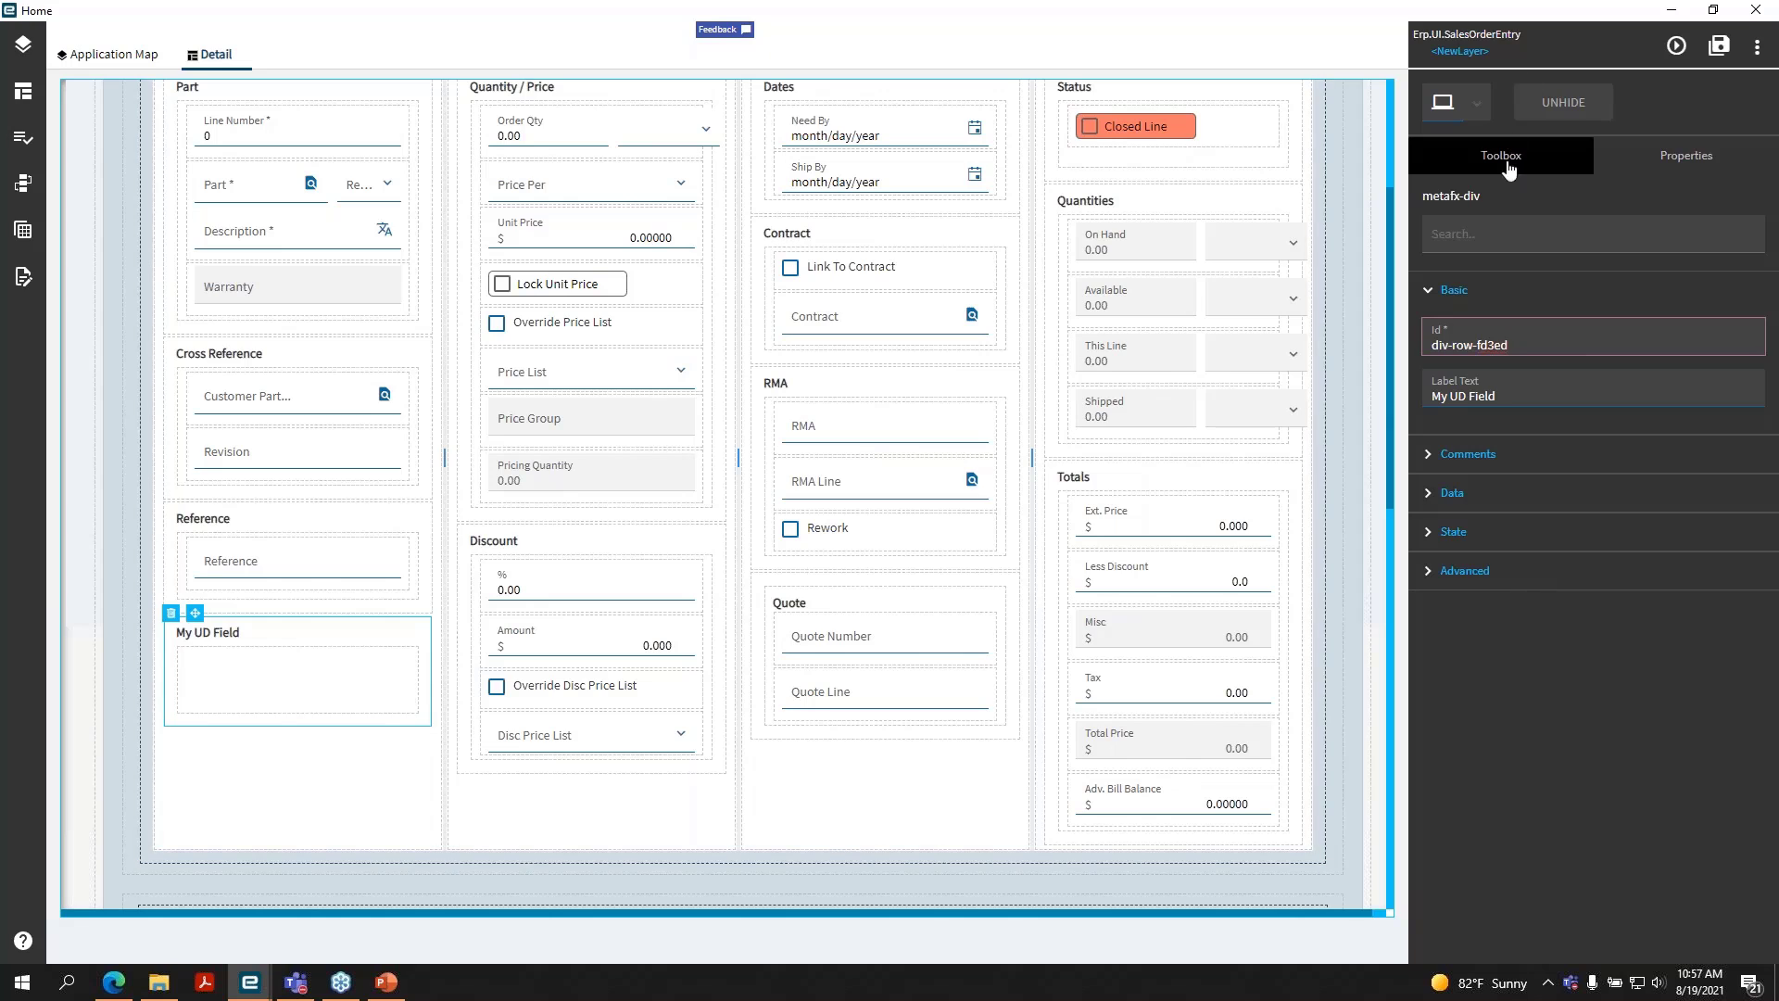
- Find the Text Box component by searching for "Text" and place one inside the My UD Field group
click(1517, 159)
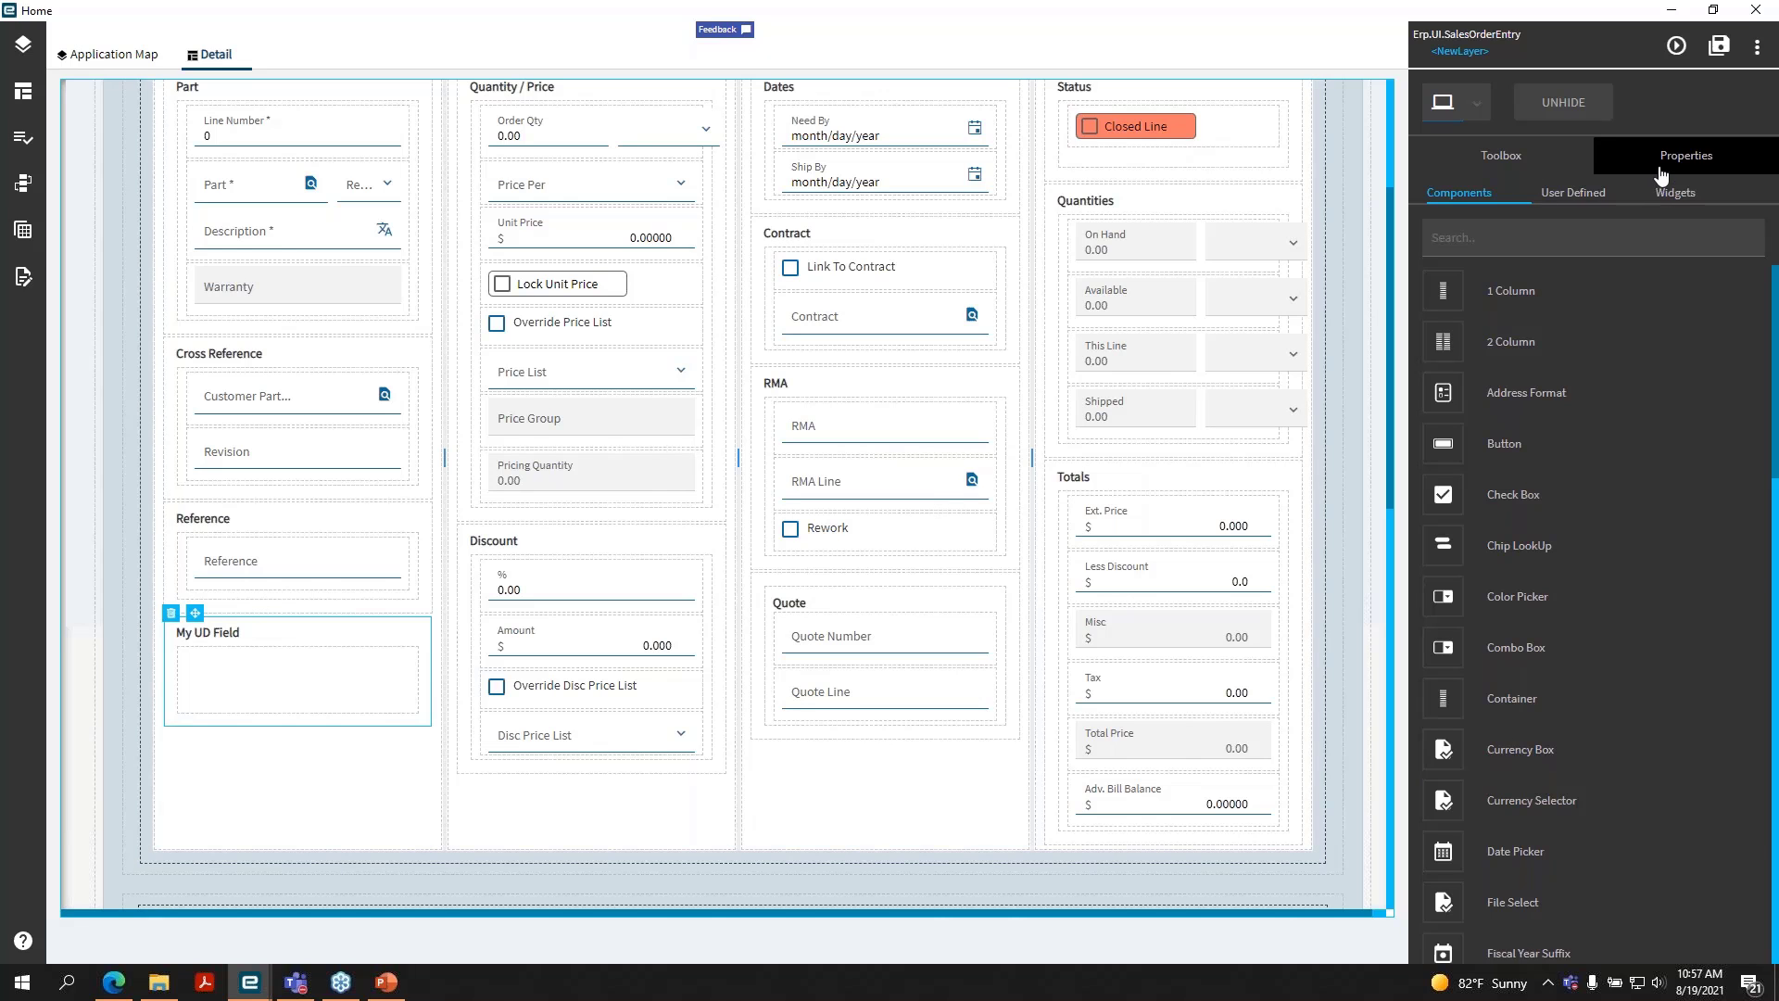
click(1621, 158)
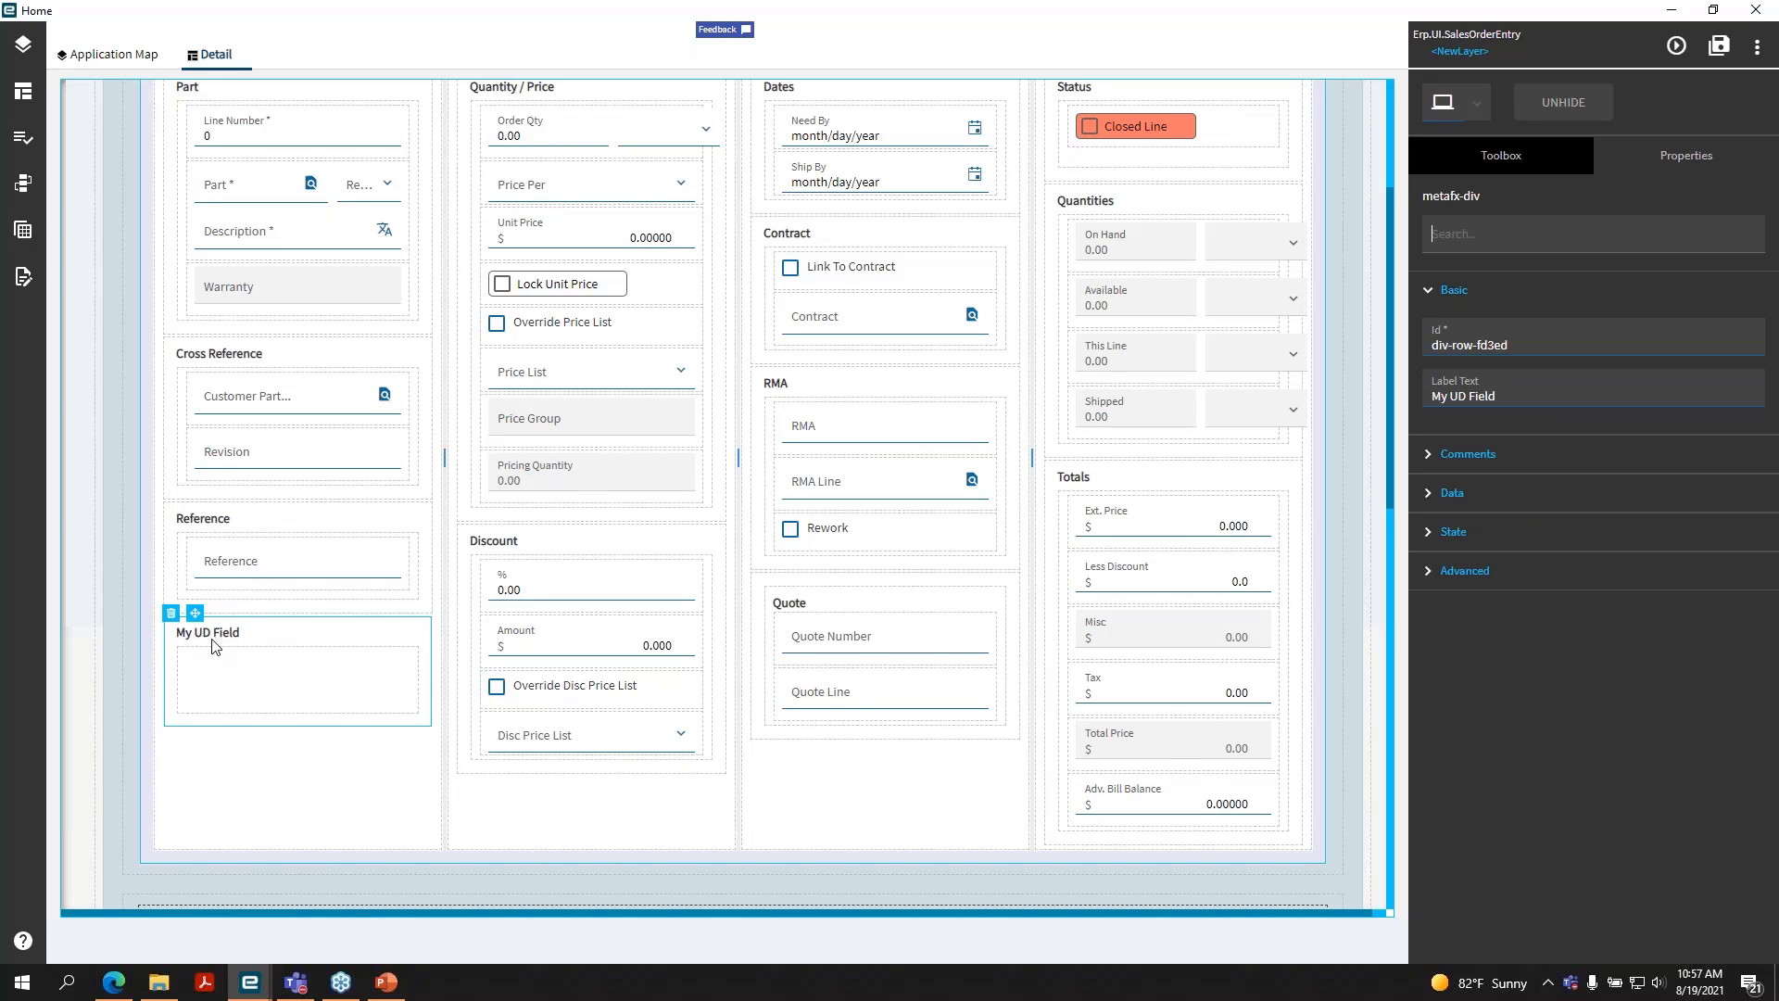
click(1536, 167)
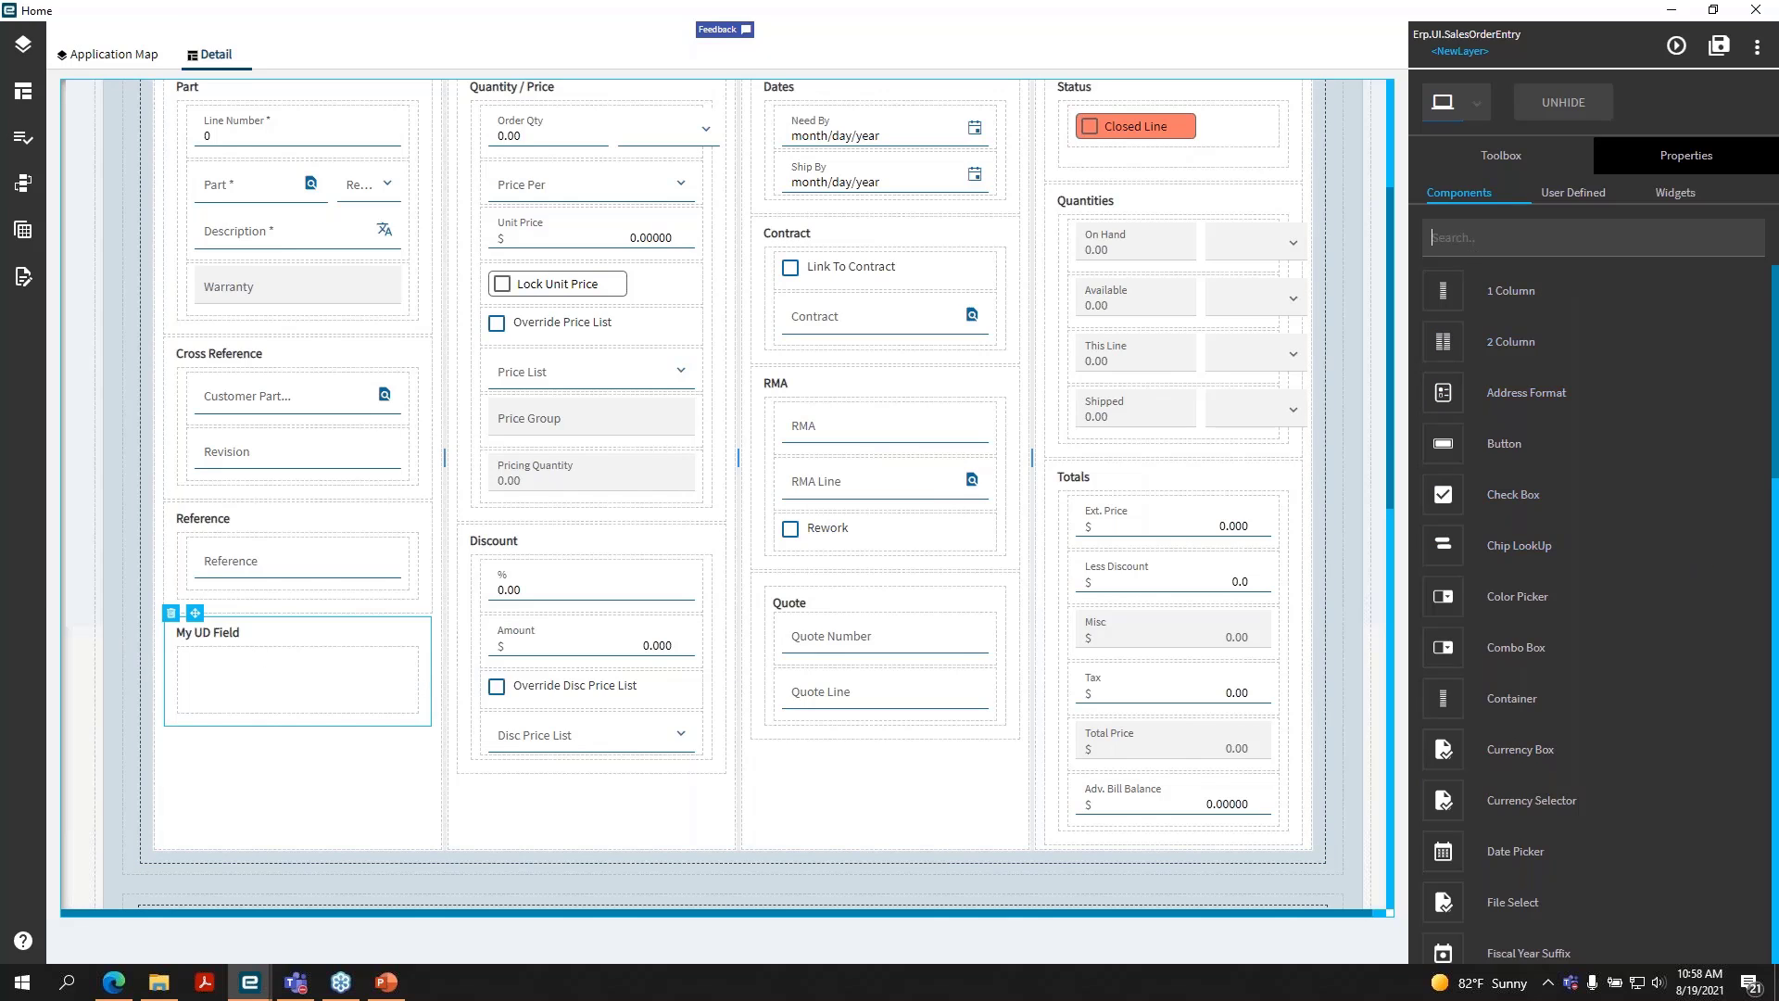
text(Text)
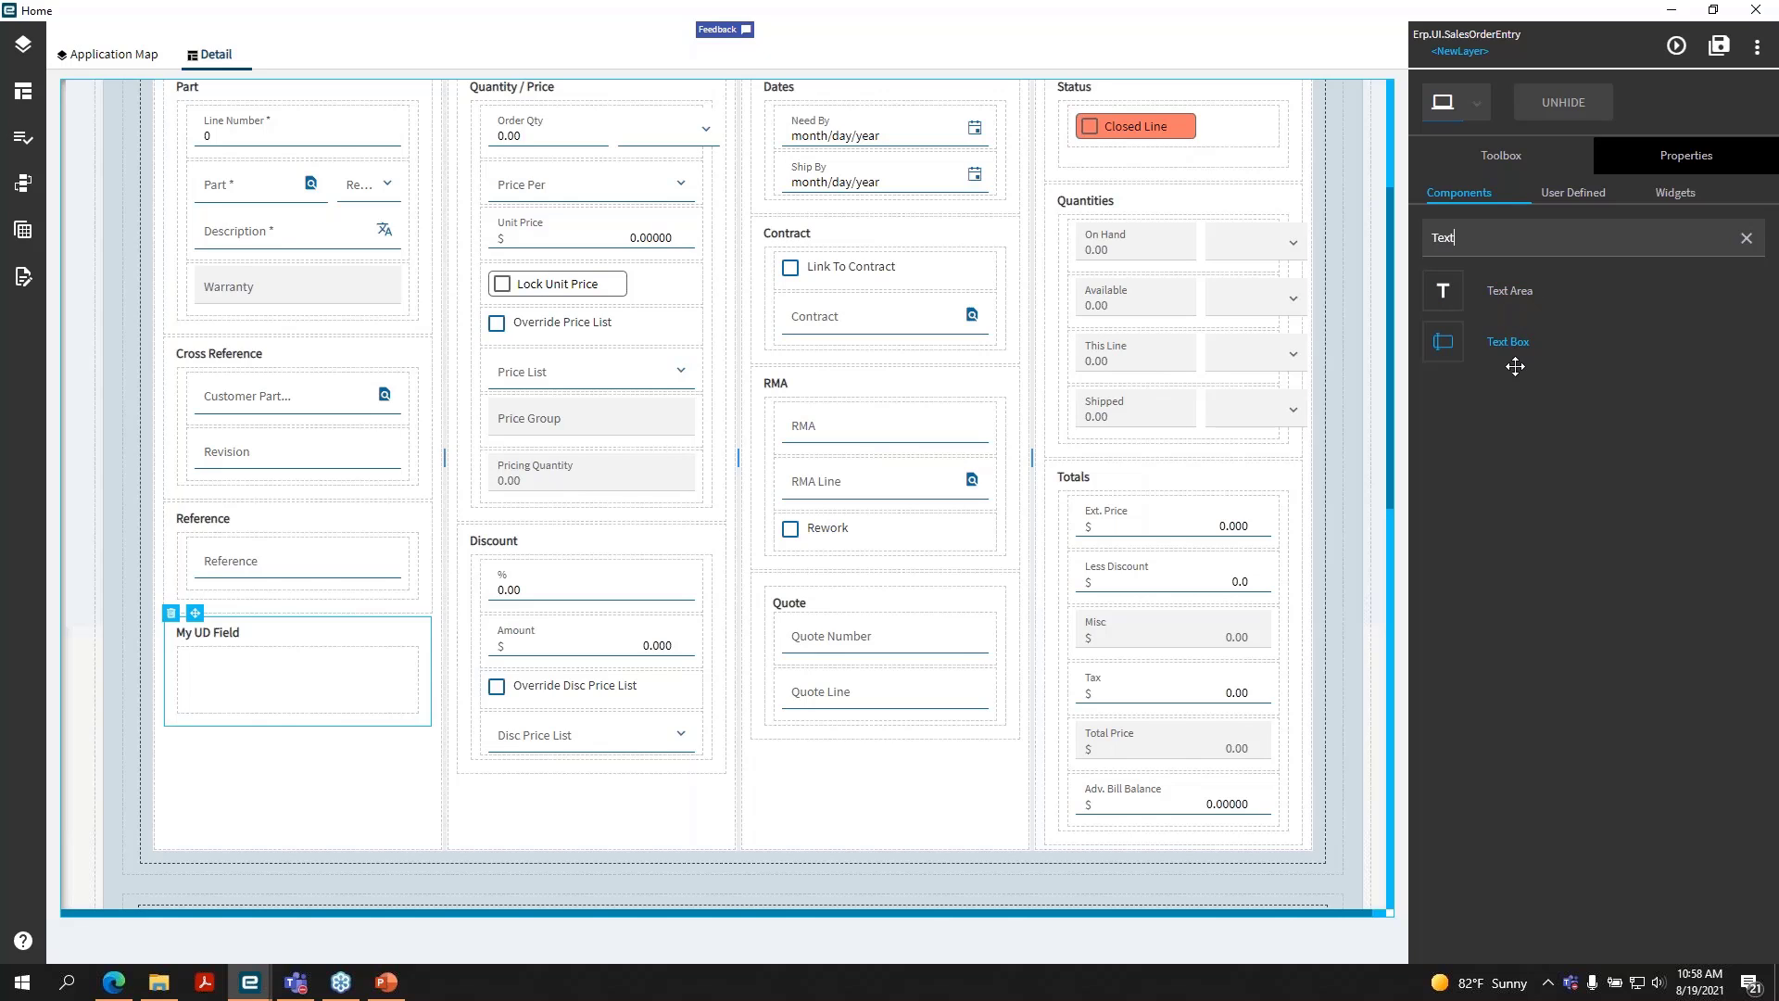
drag(1514, 351, 398, 653)
drag(264, 692, 270, 713)
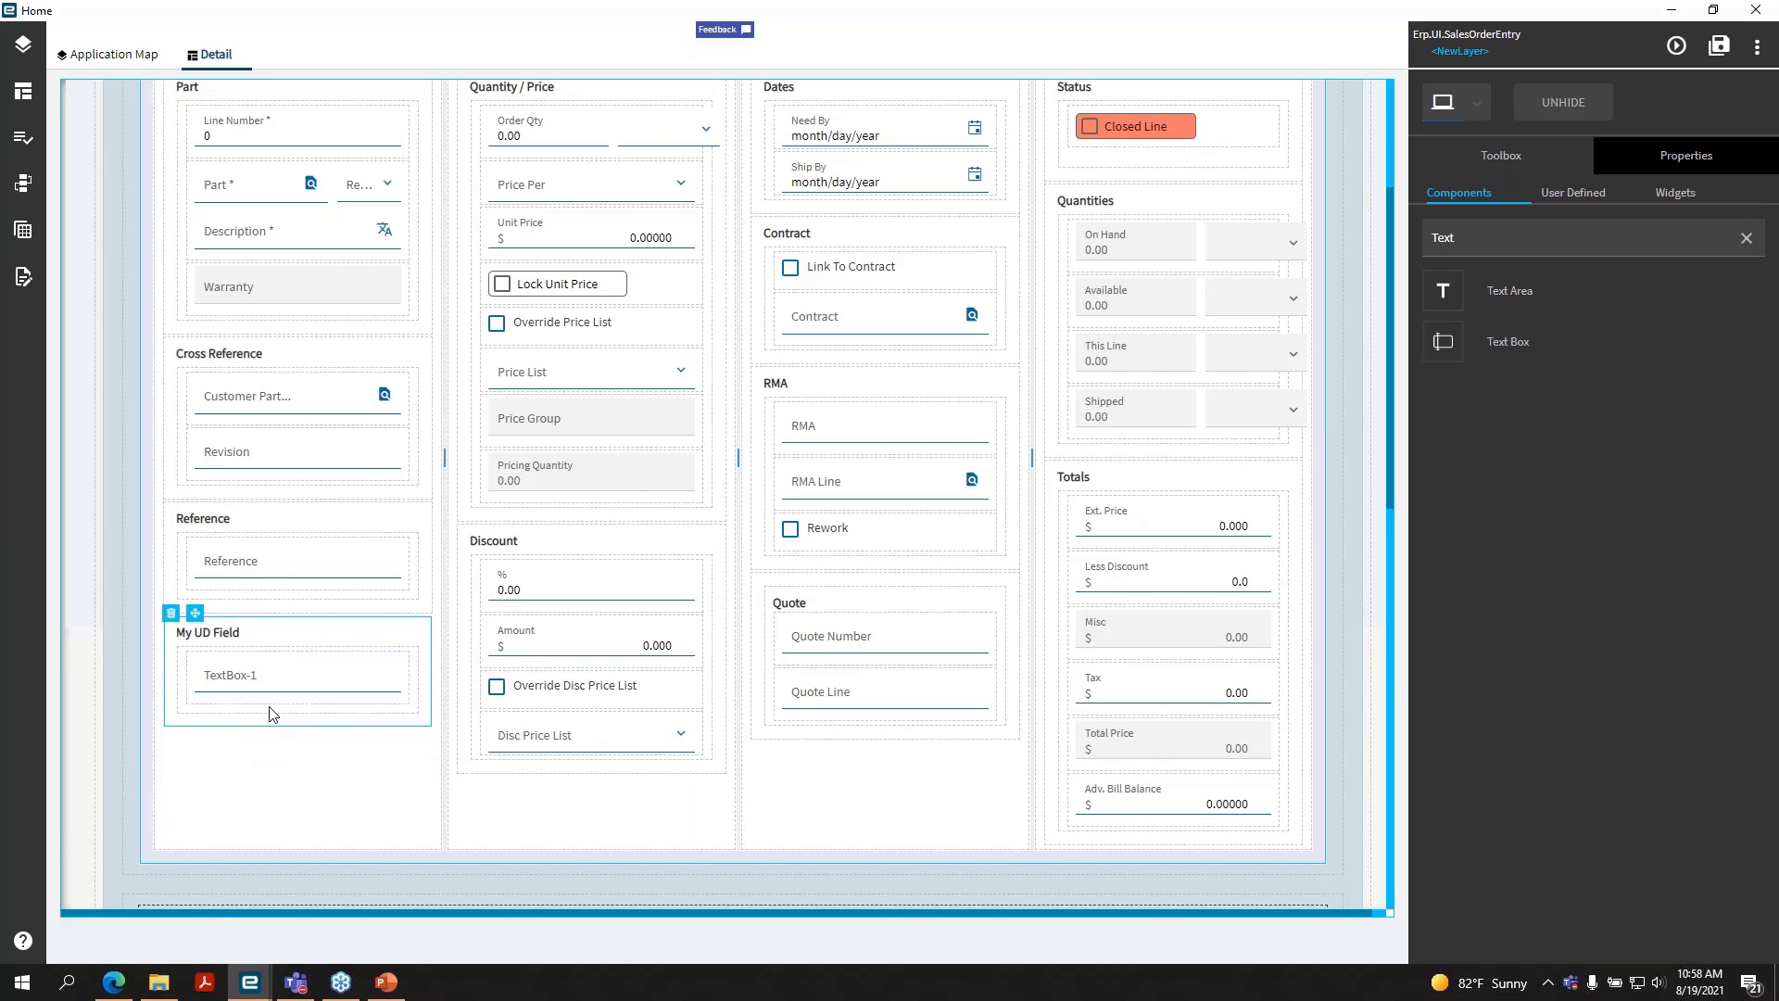
- Show the properties of the new text box in the My UD Field group and clear its label text
click(220, 677)
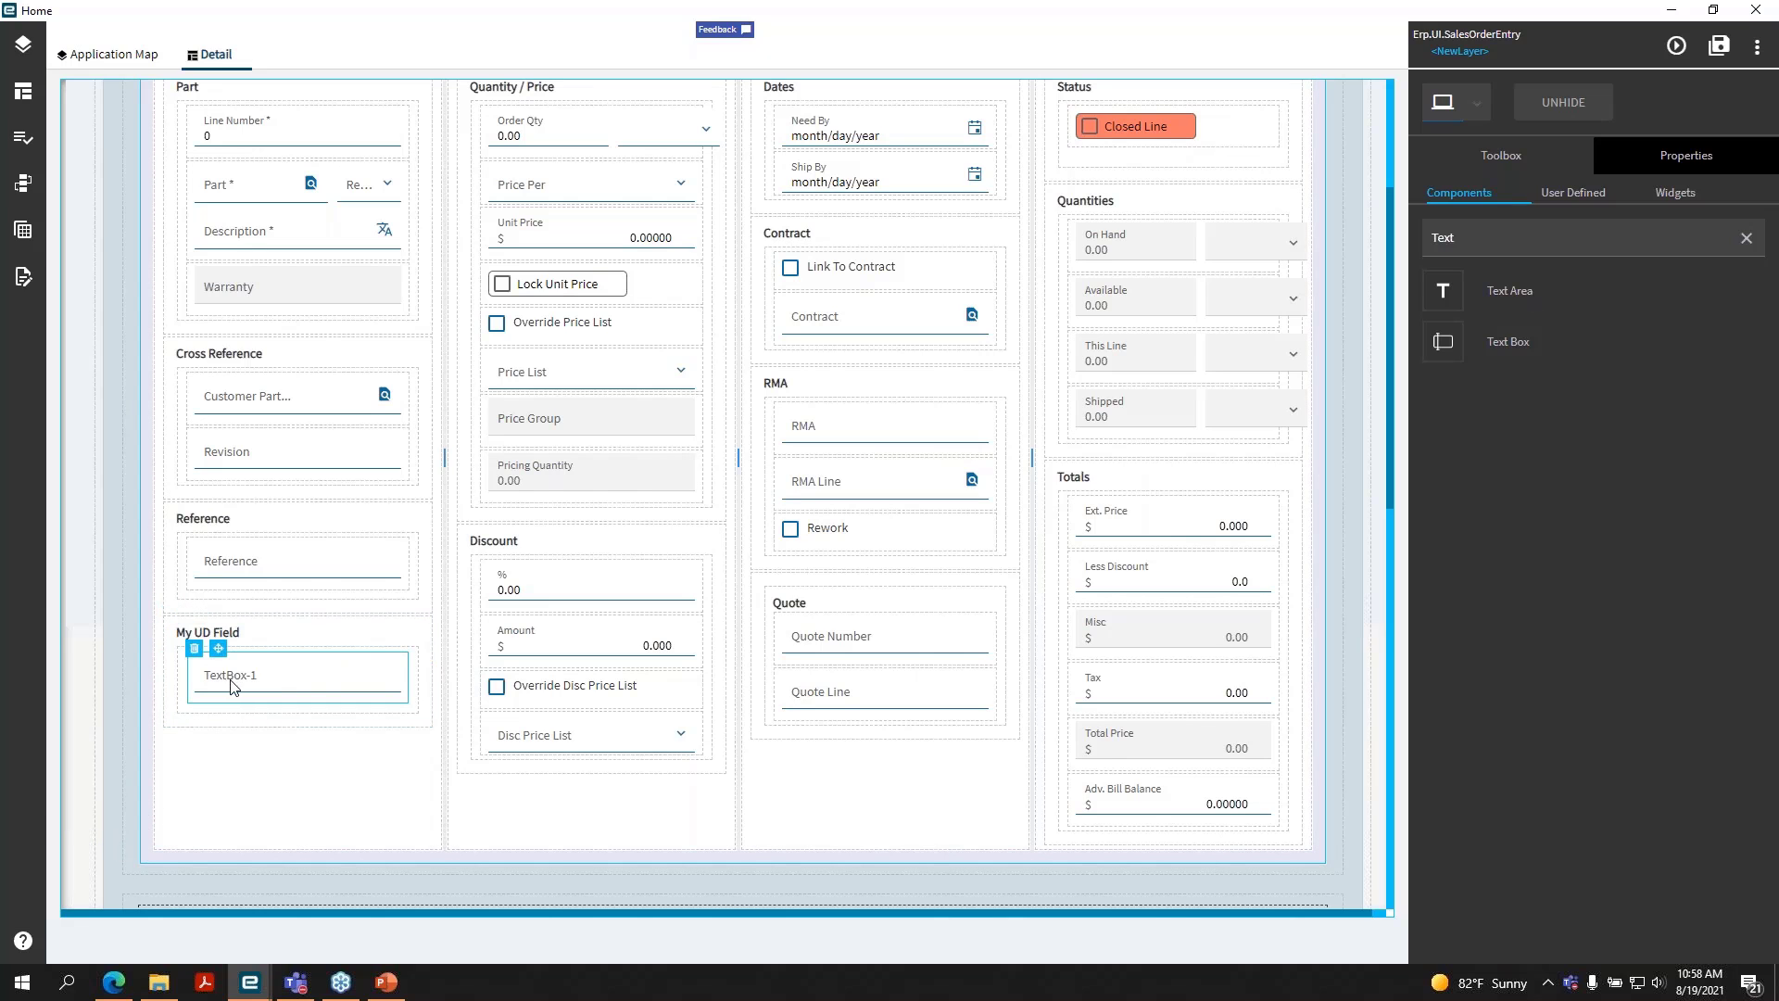
click(1745, 240)
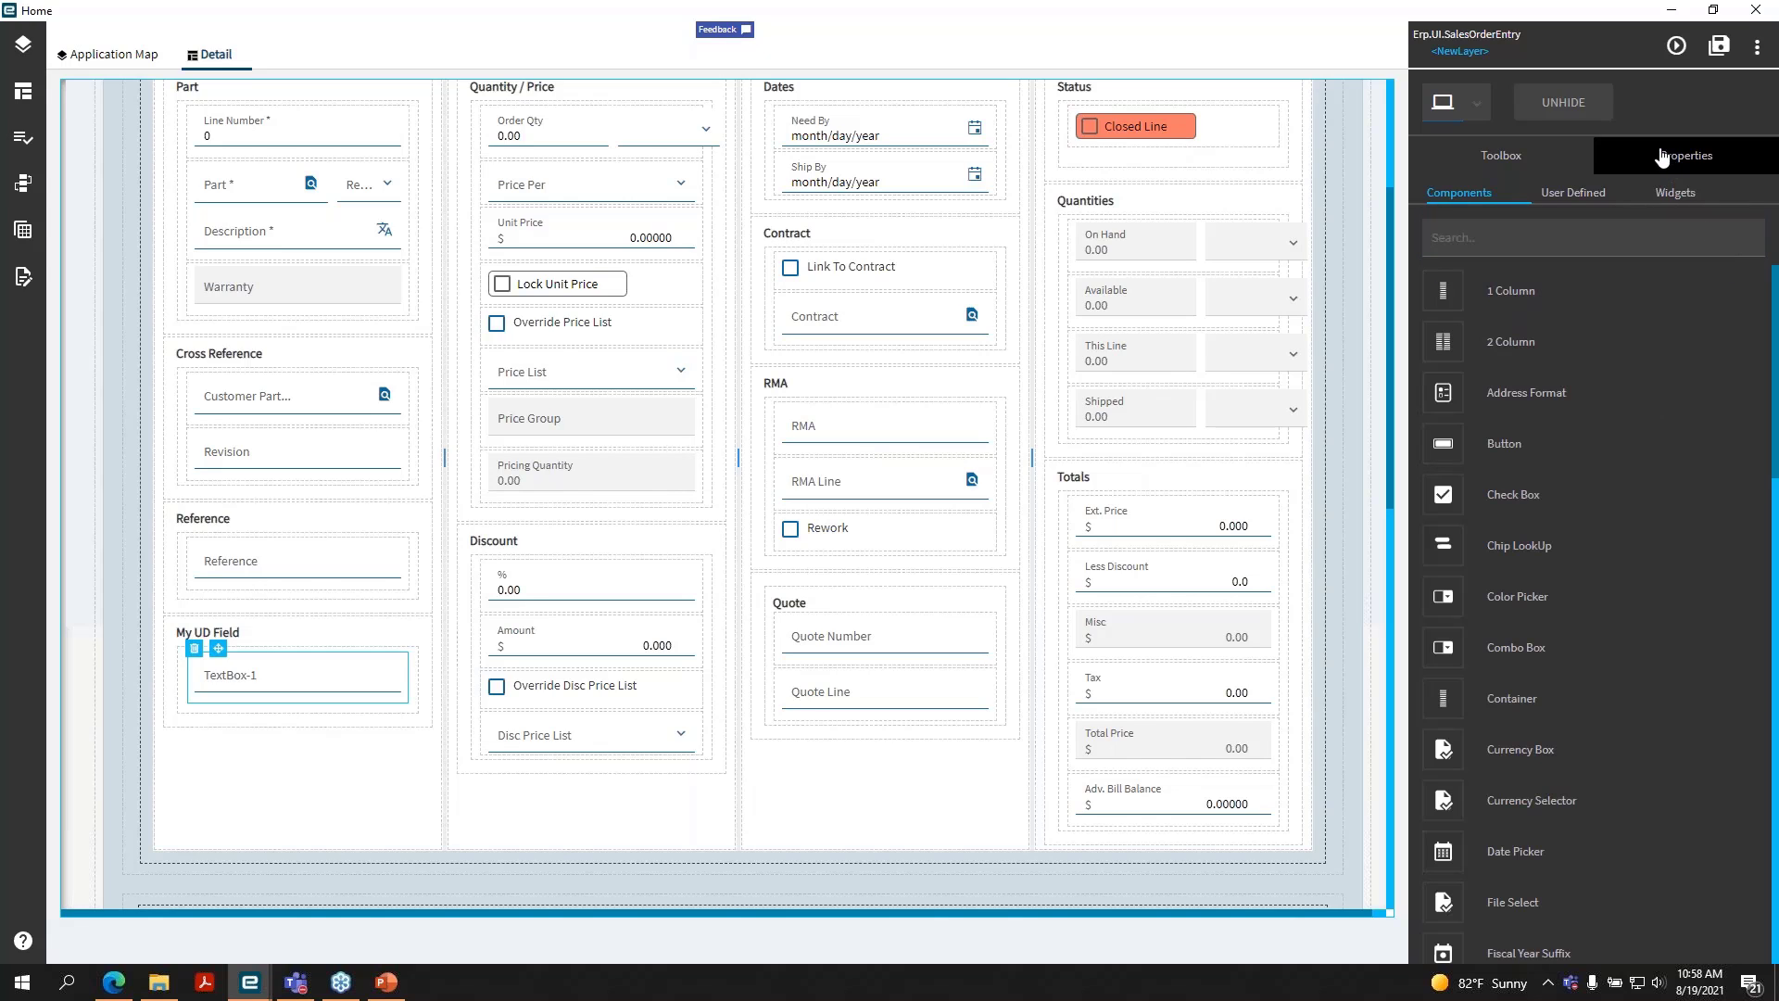
click(1708, 163)
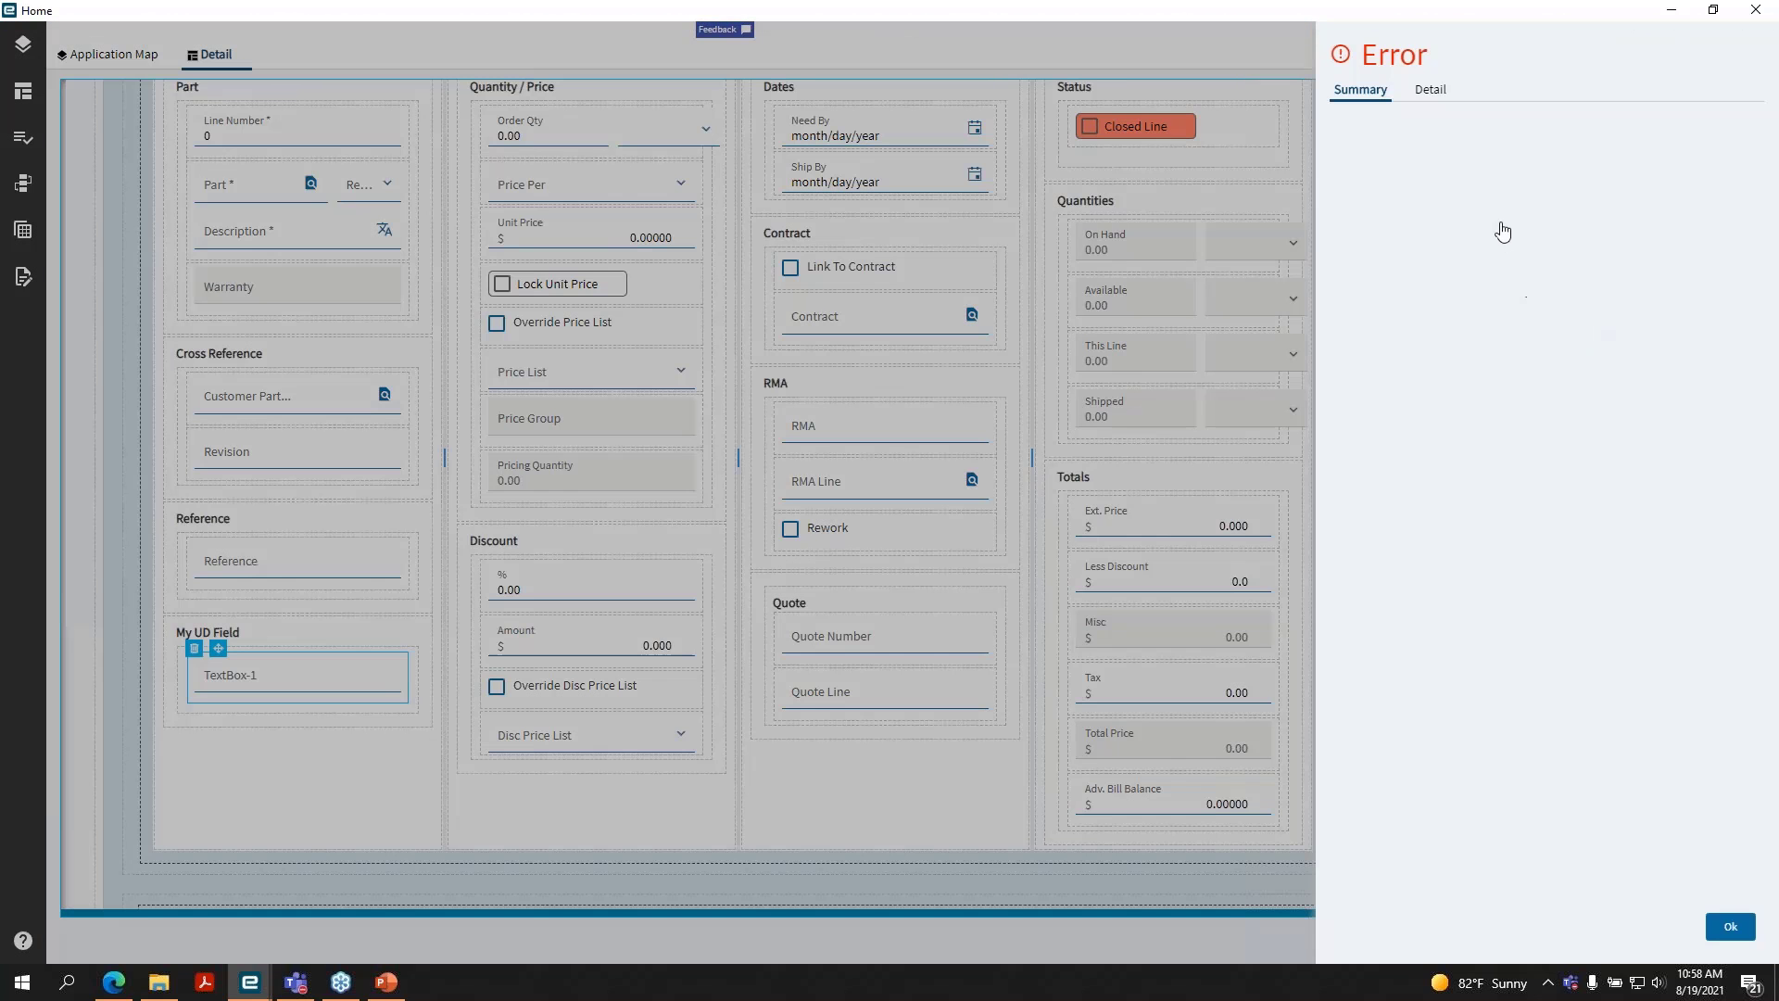
click(1729, 925)
click(1504, 393)
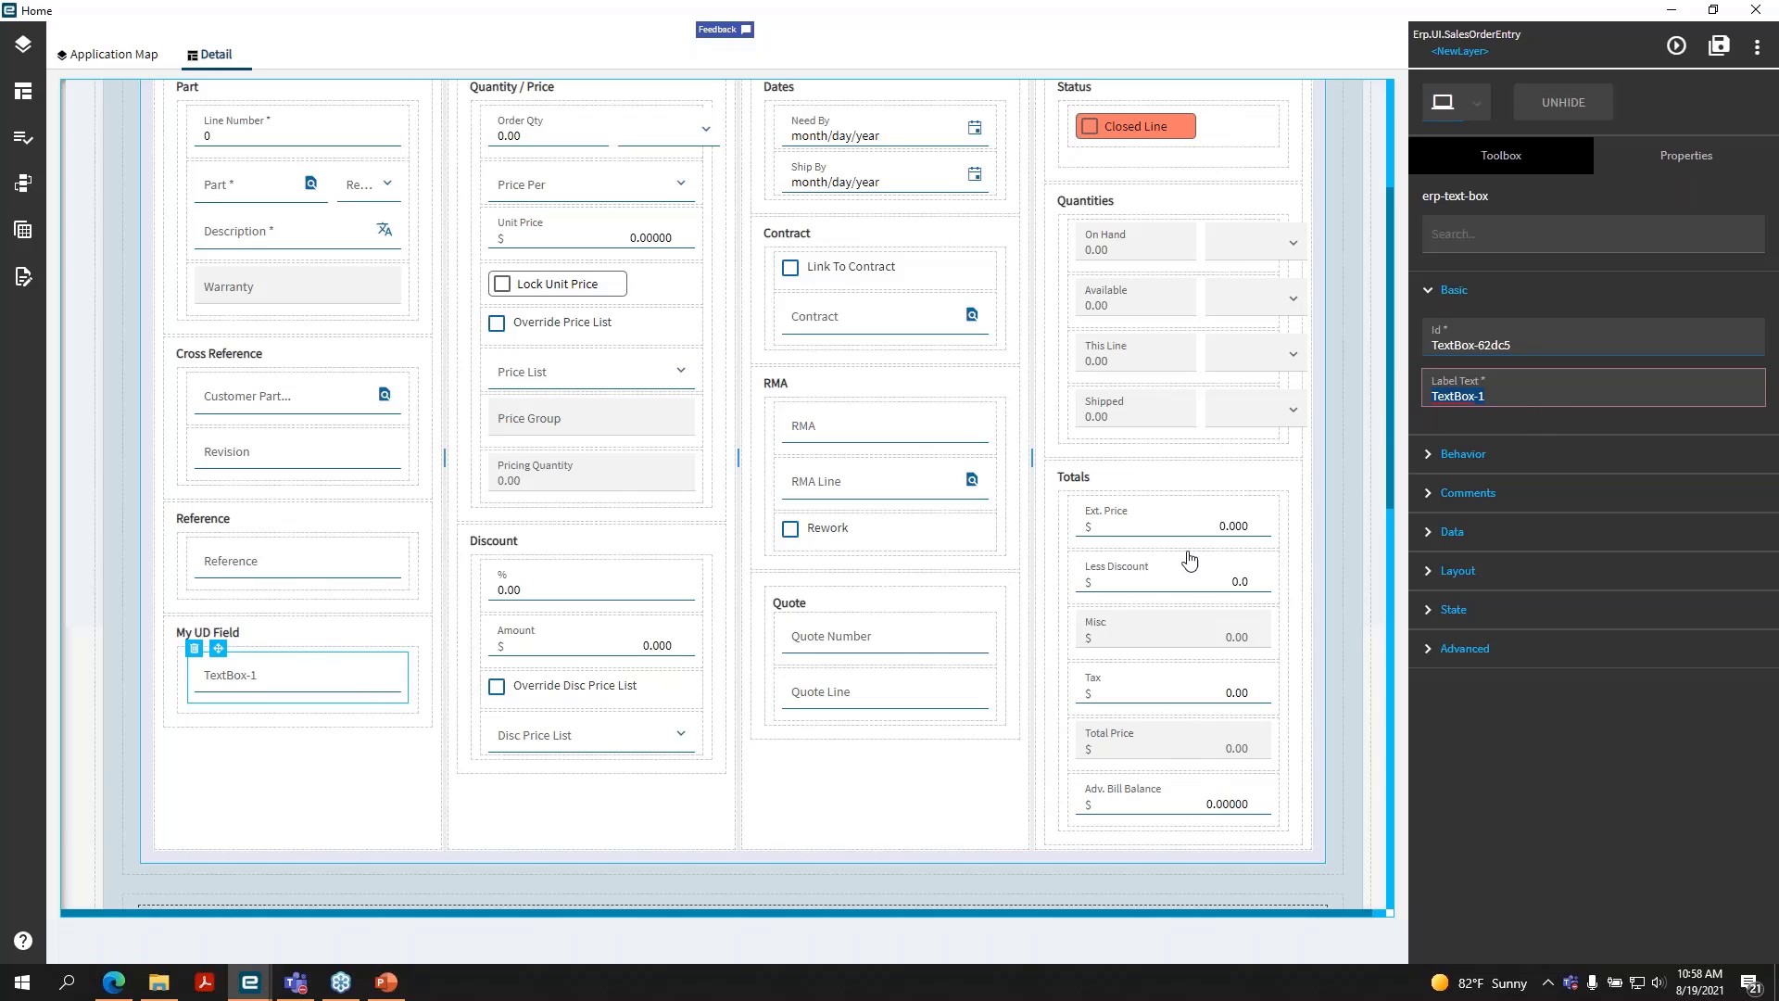
key(BackSpace)
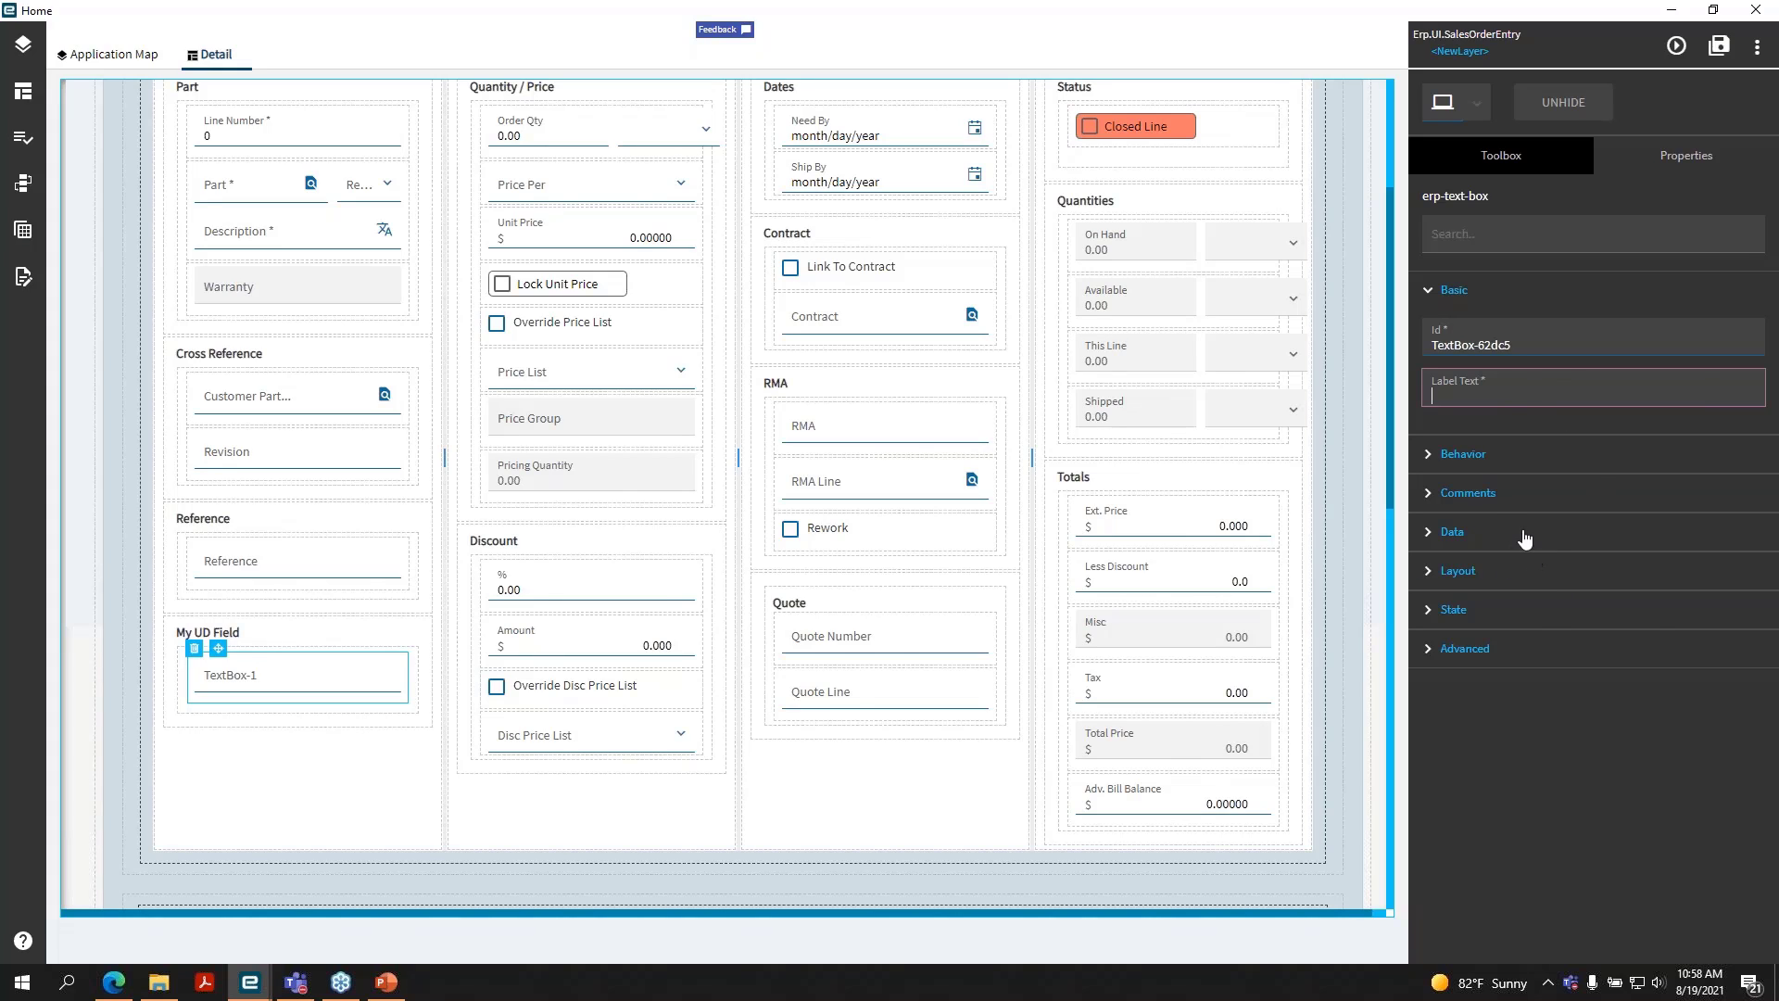
- Bind the My UD Field text box to OrderDtl.EMUGText_c through its EpBinding data property
click(1432, 540)
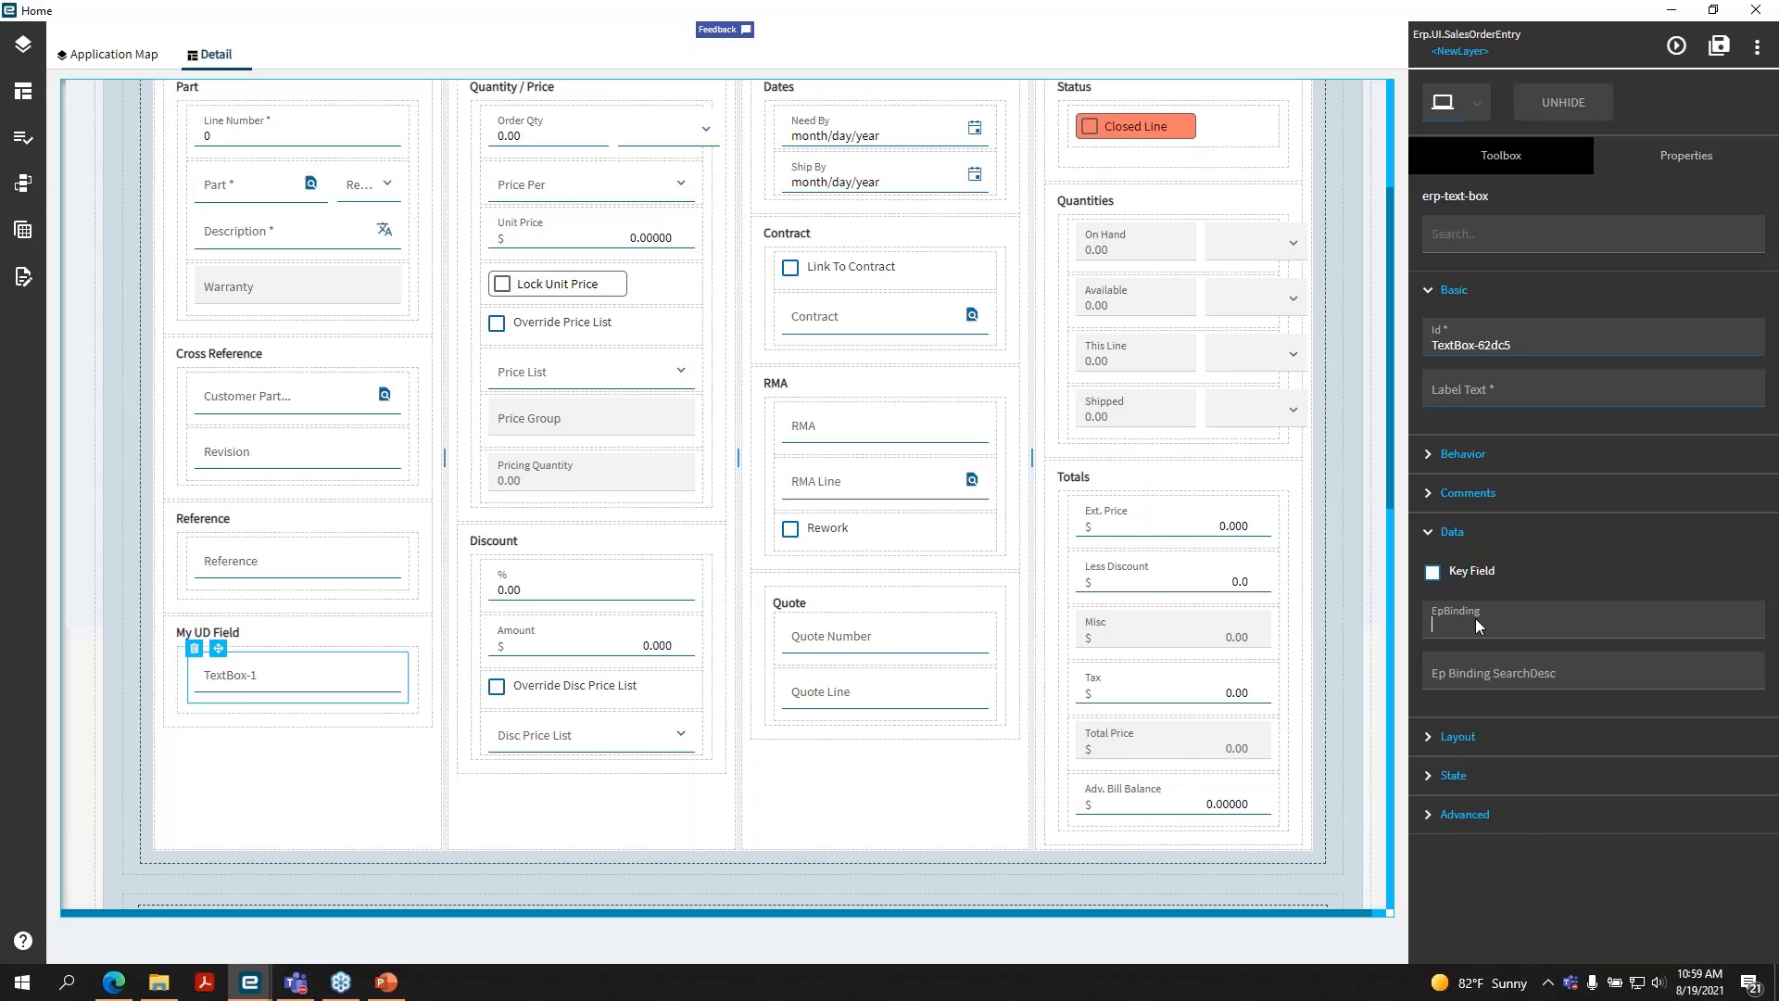
text(Ord)
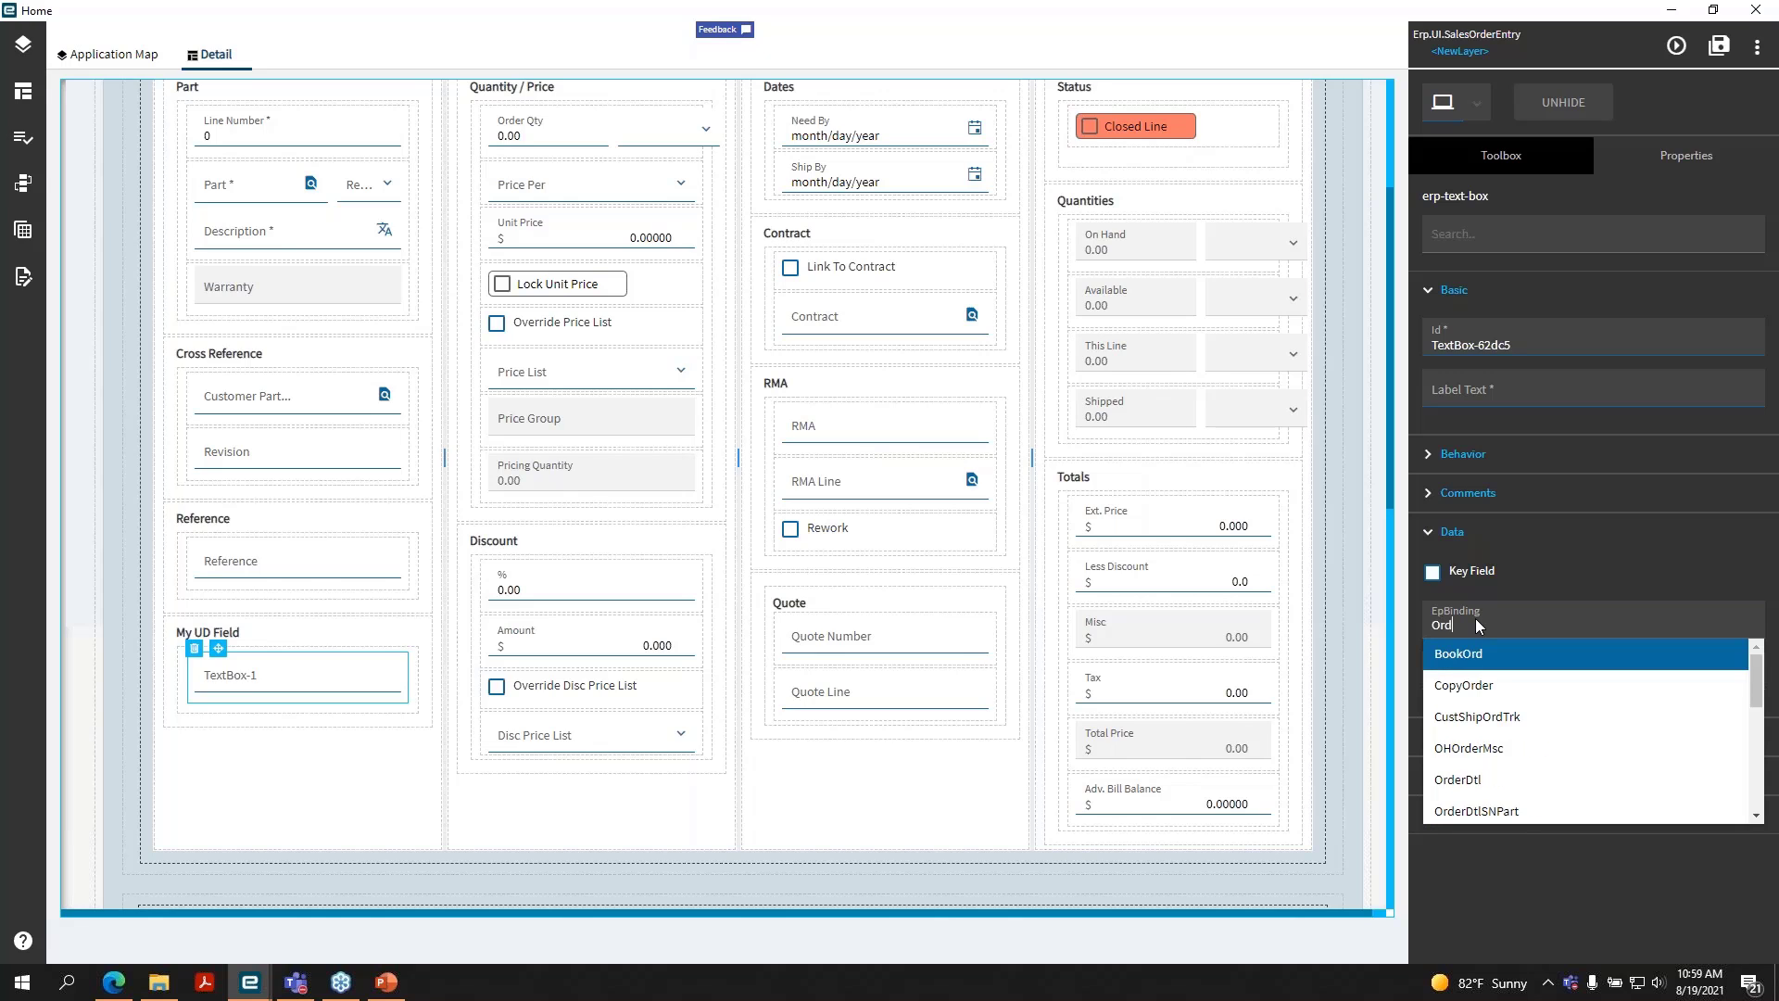
text(erDt)
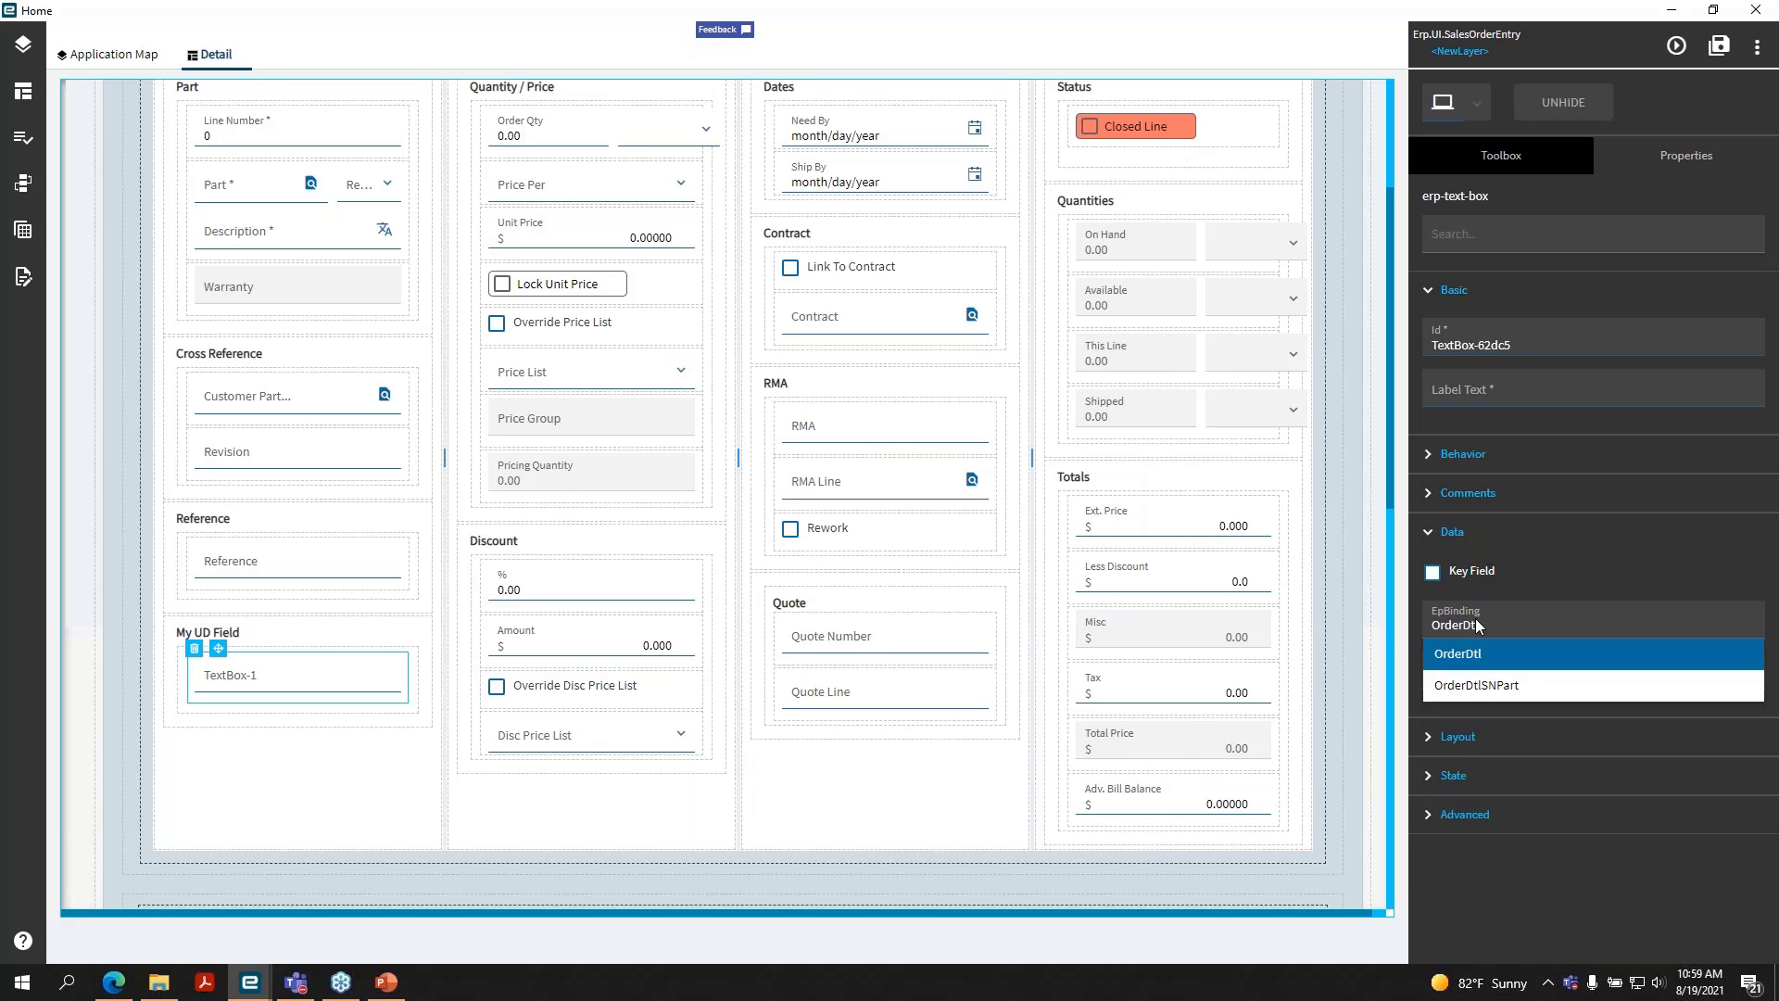
text(l.EMU)
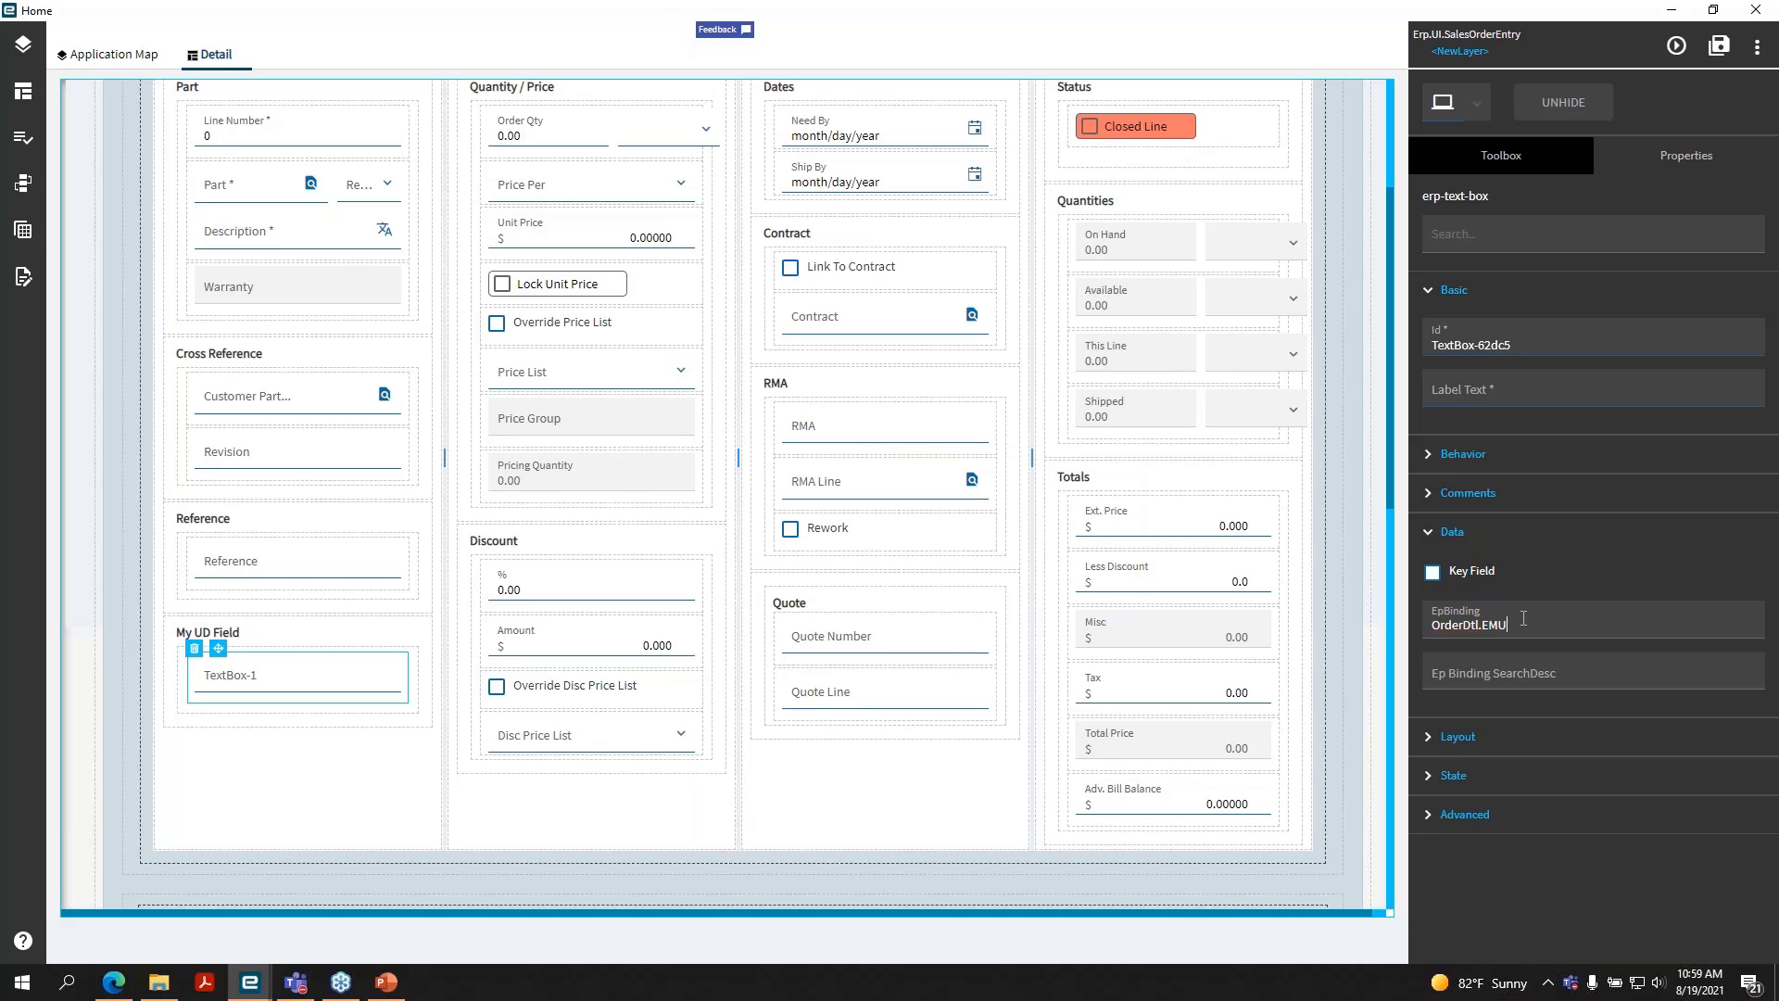
text(GText_c)
click(1538, 679)
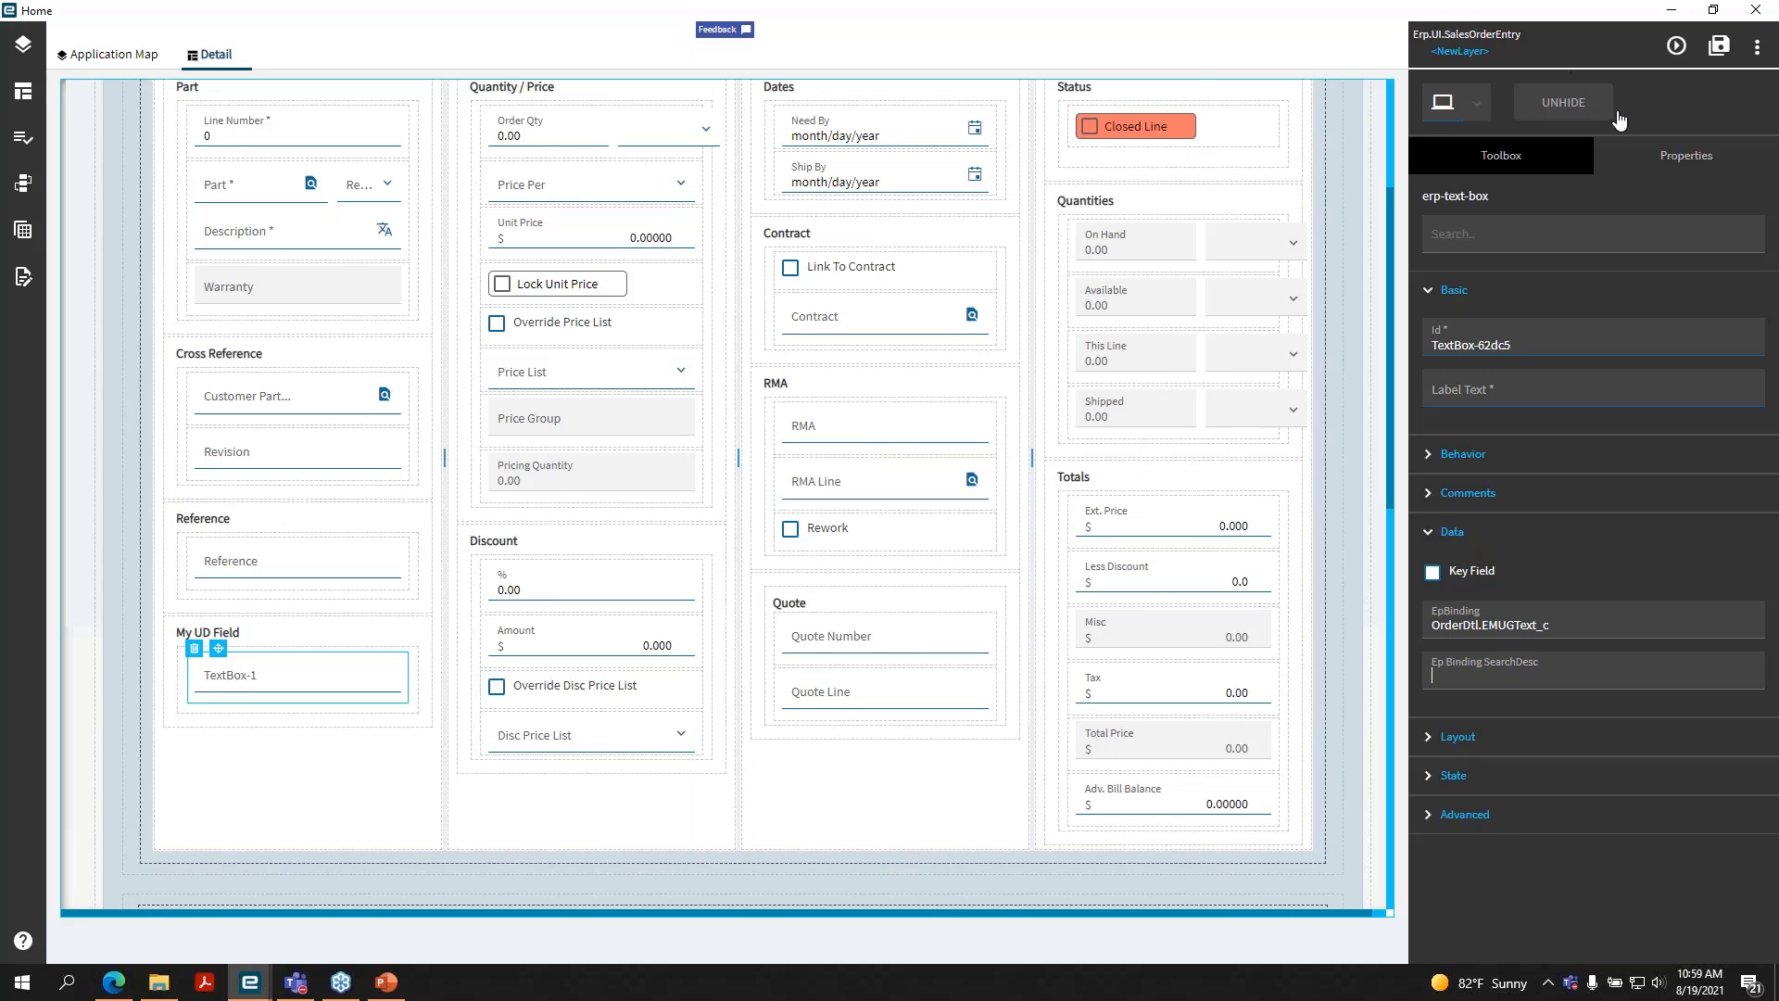
- Save the customization as layer EMUG2021 for any device and all companies, with the description "This is my test layer"
click(1717, 48)
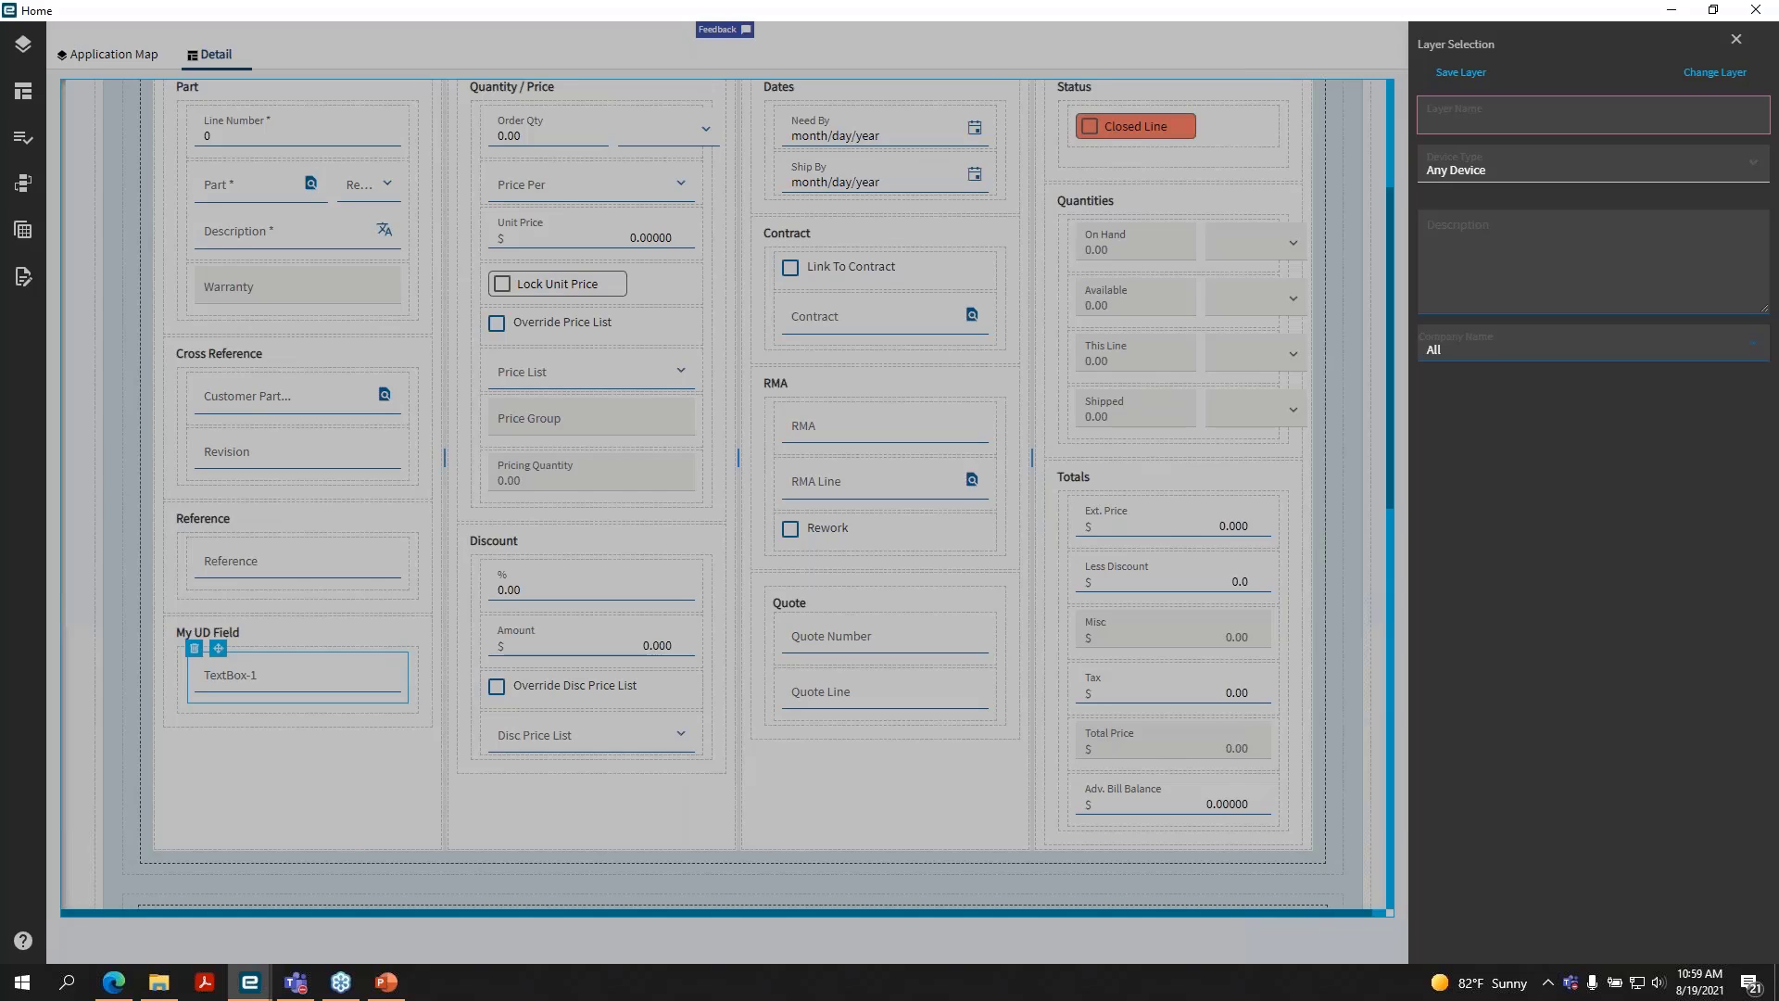
text(EMUG2021)
click(1524, 249)
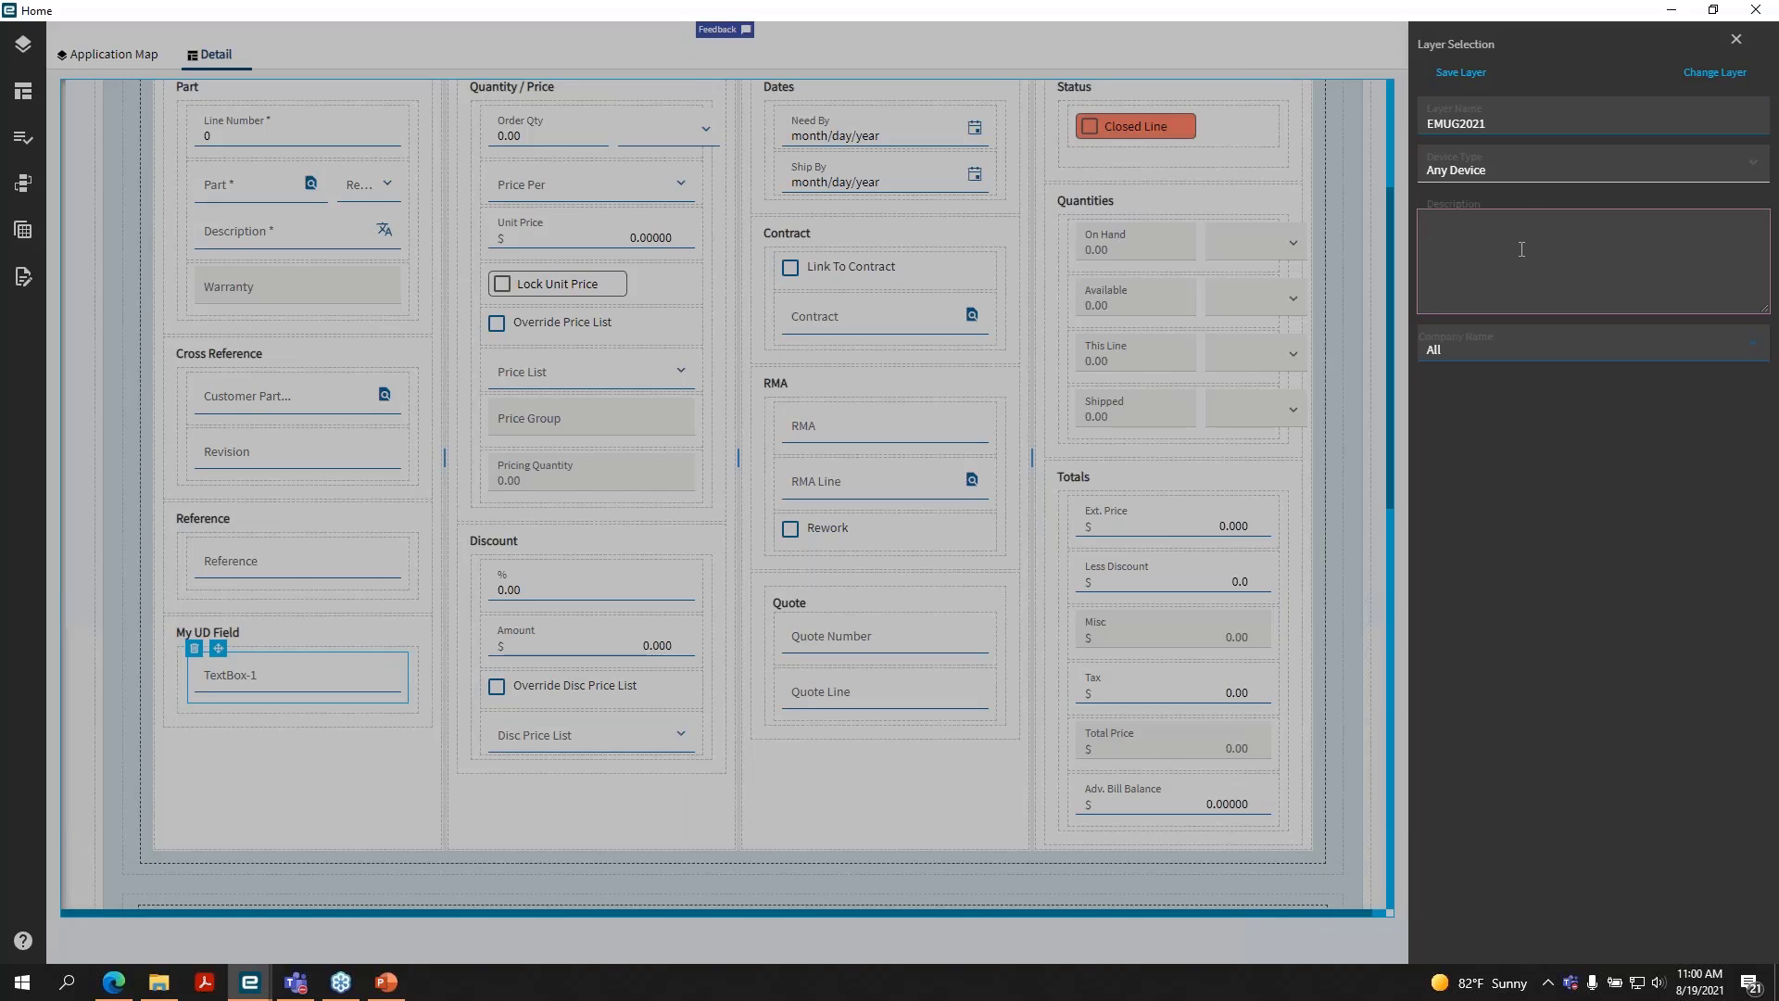
click(1495, 129)
click(1537, 259)
text(This is my test layer)
click(1751, 170)
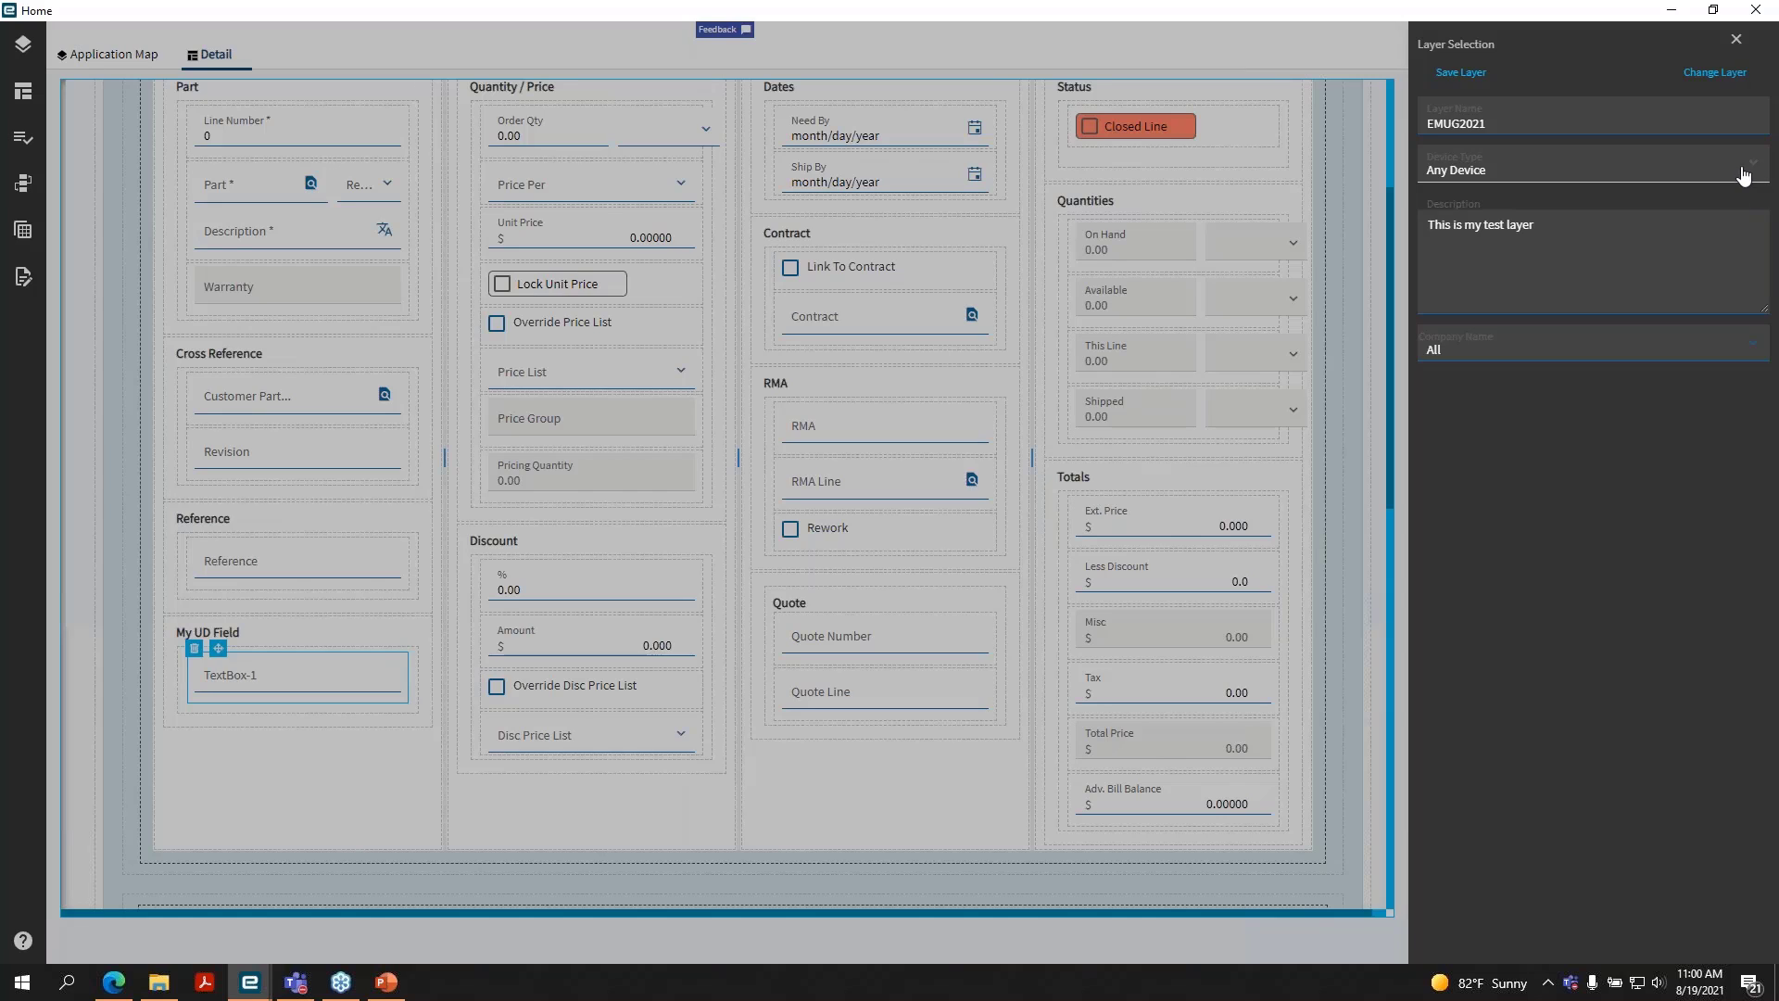
click(1612, 239)
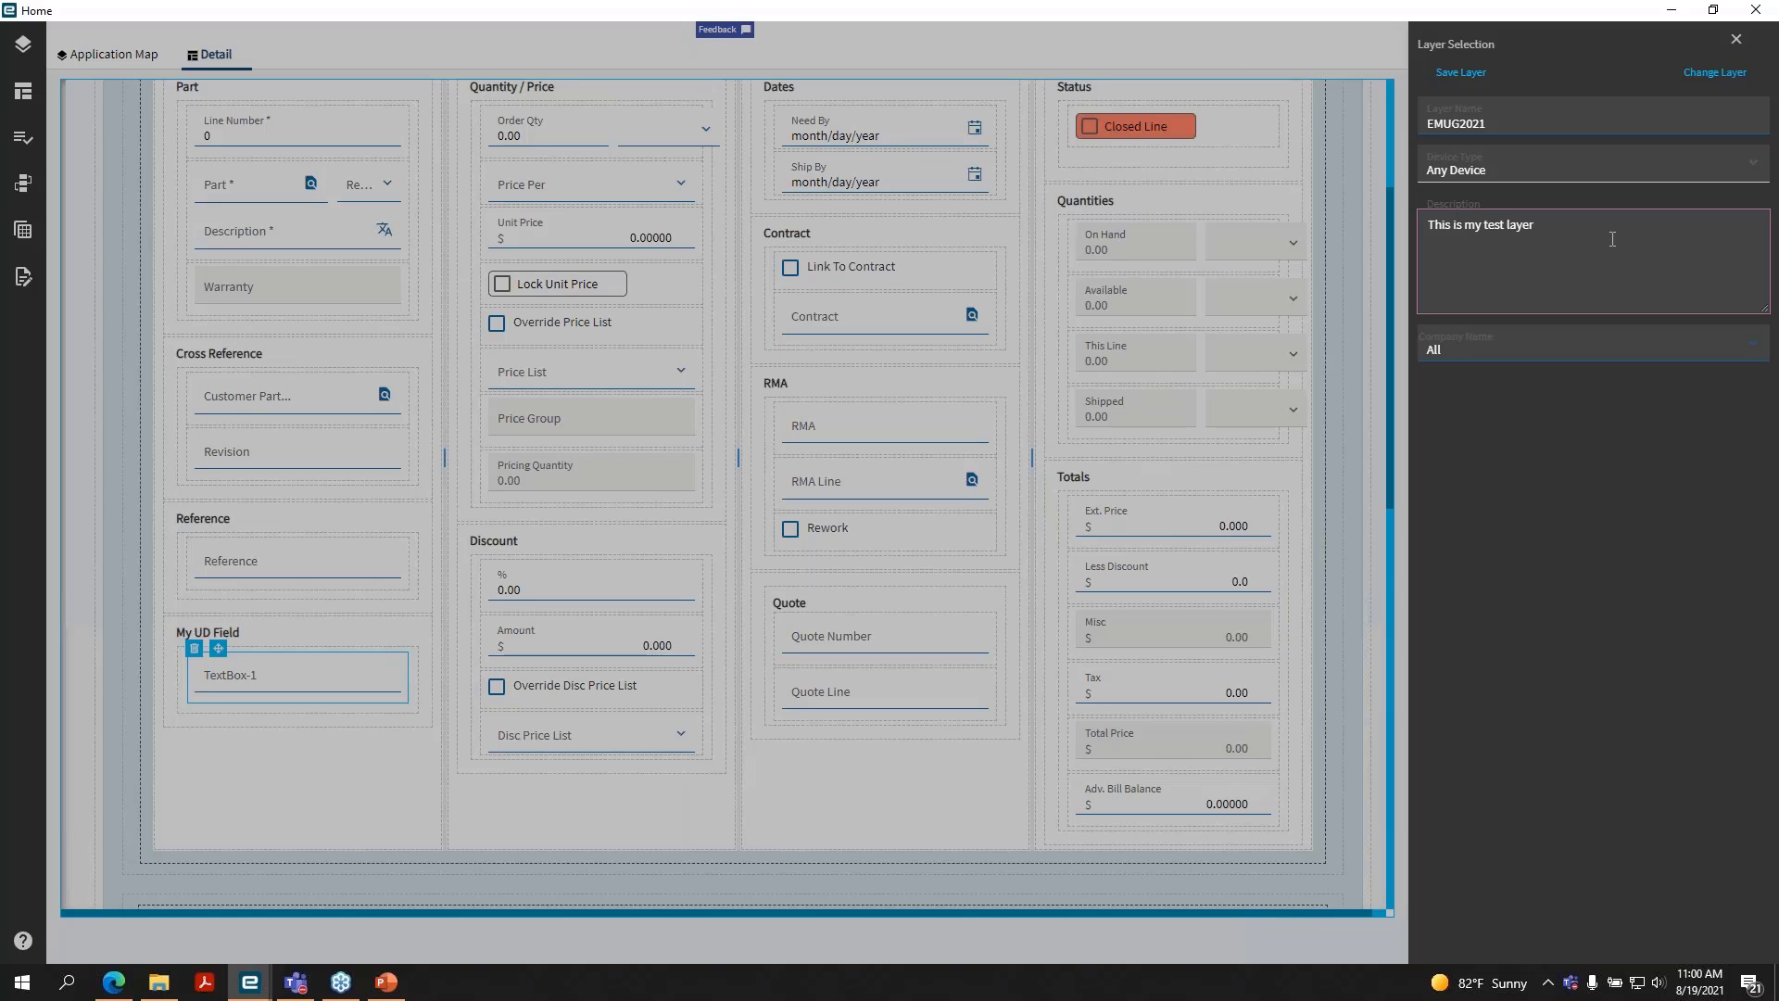
click(1458, 74)
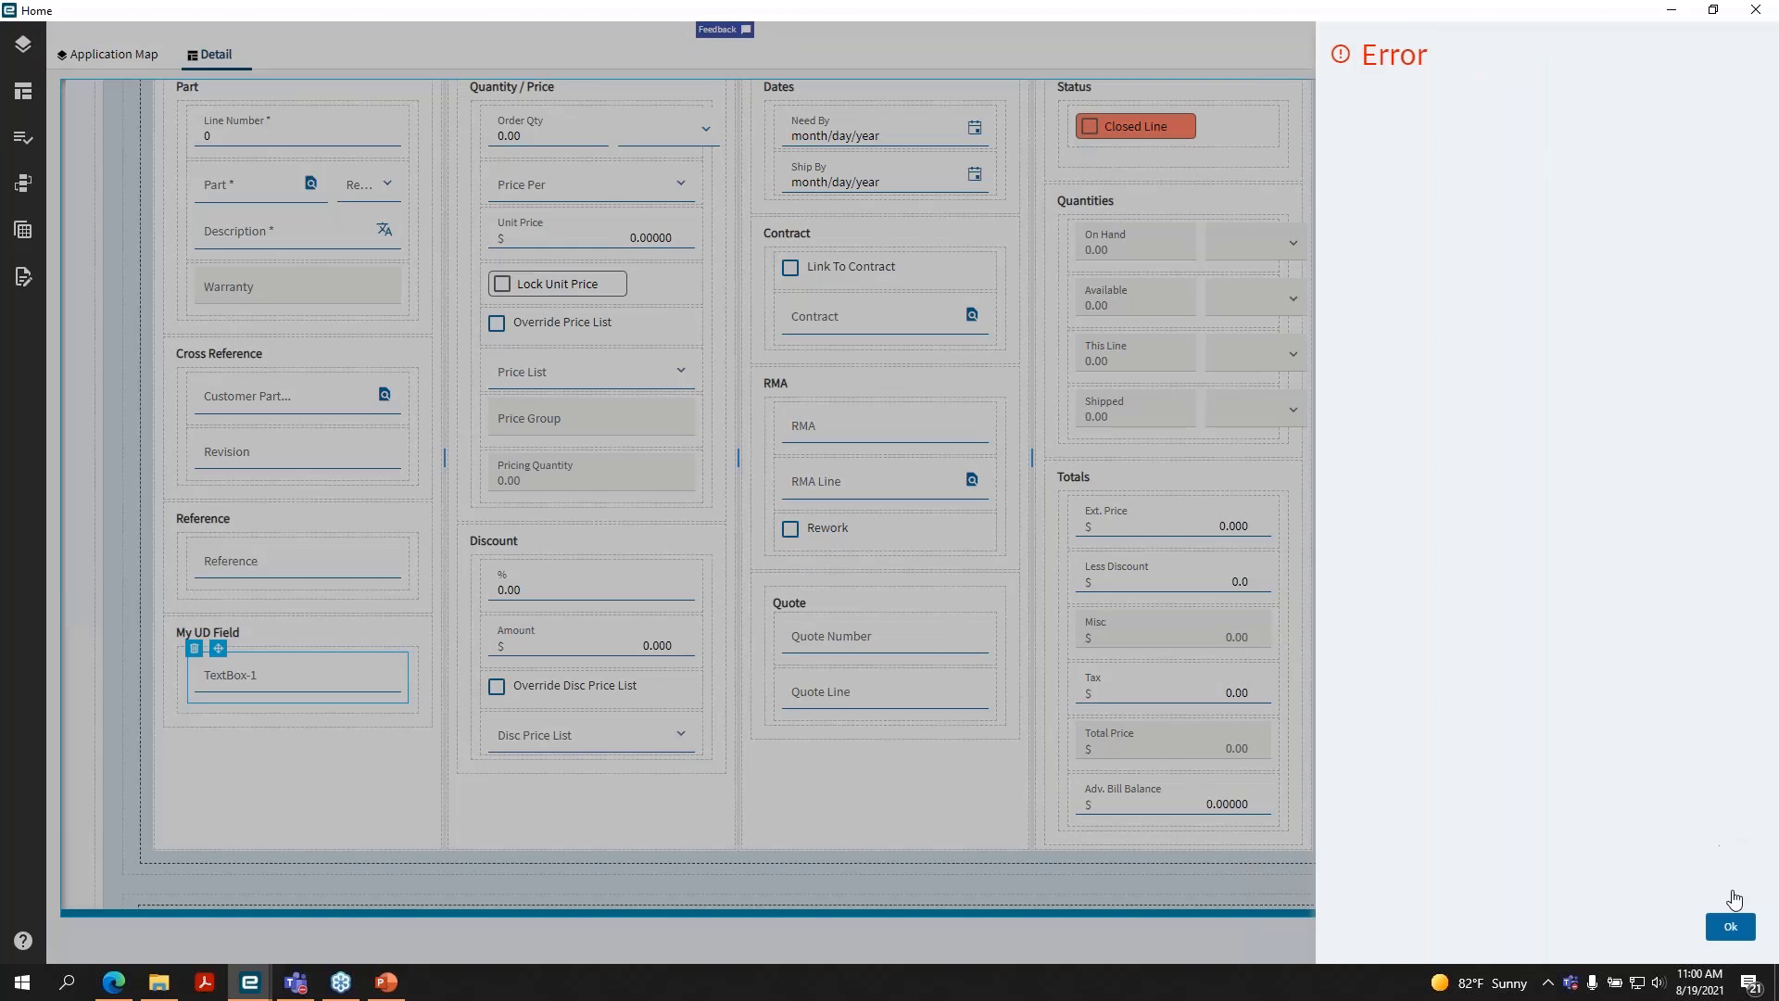
click(1737, 931)
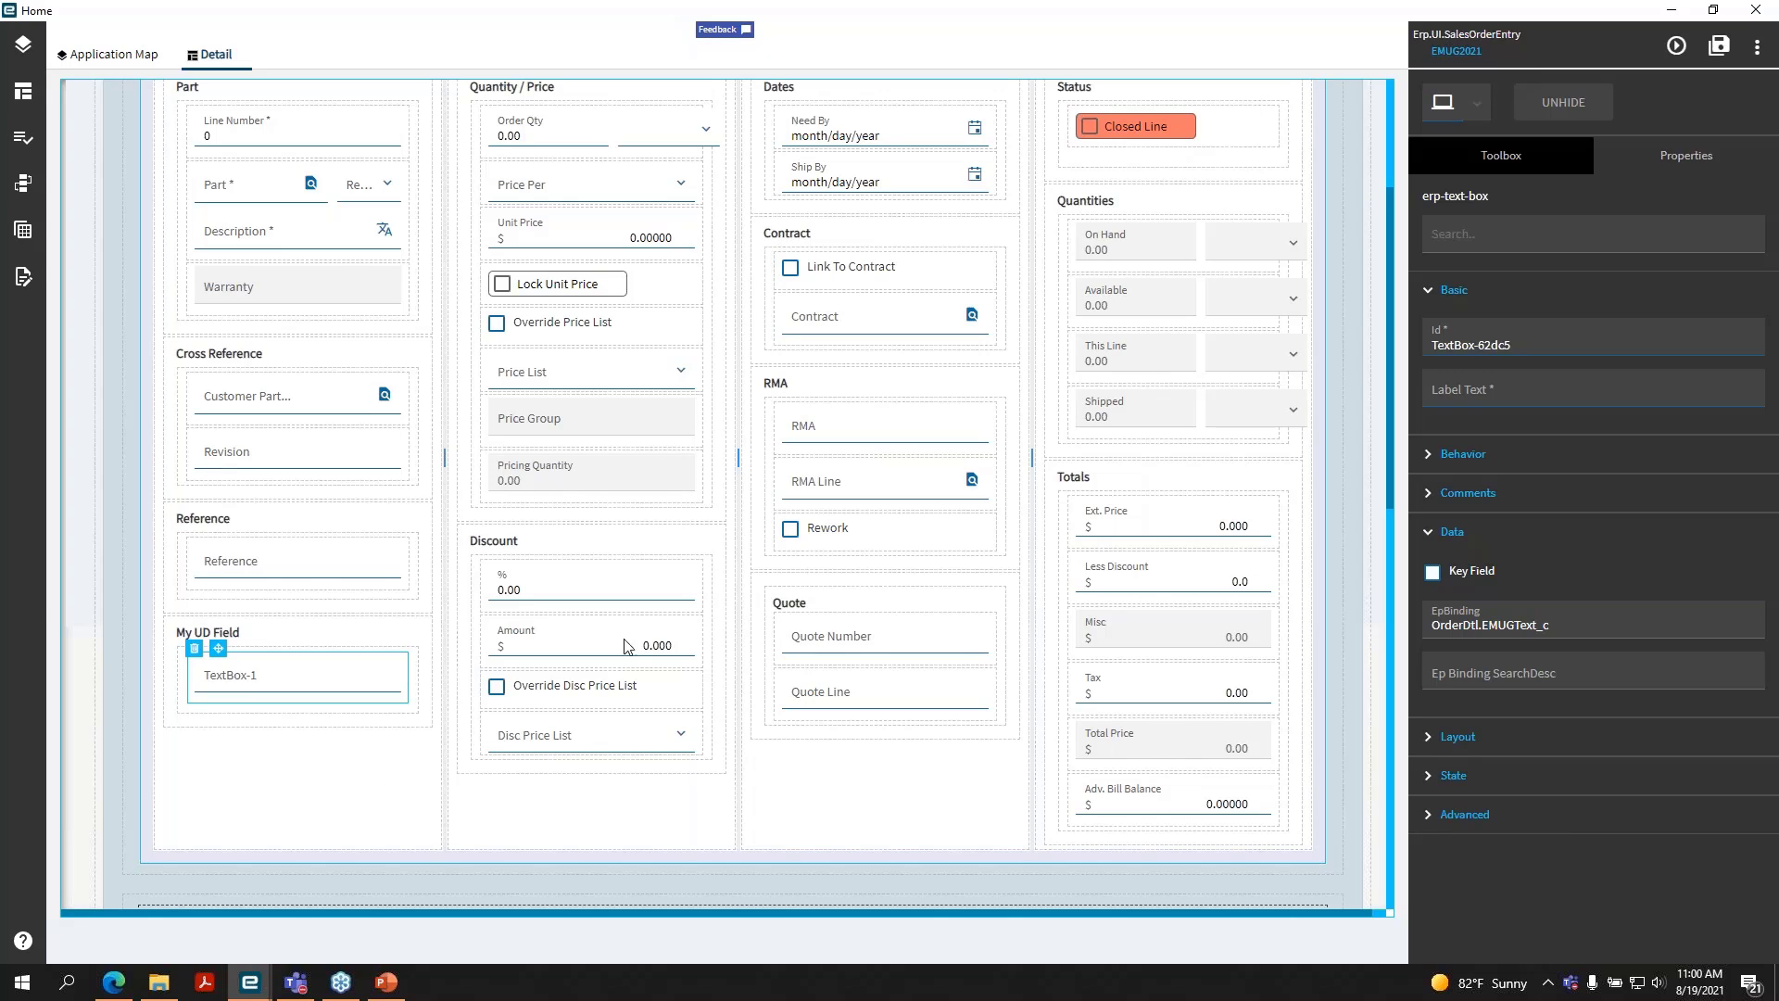
- Check the Detail page layout in the tablet and phone views, and return to the desktop view
click(1477, 108)
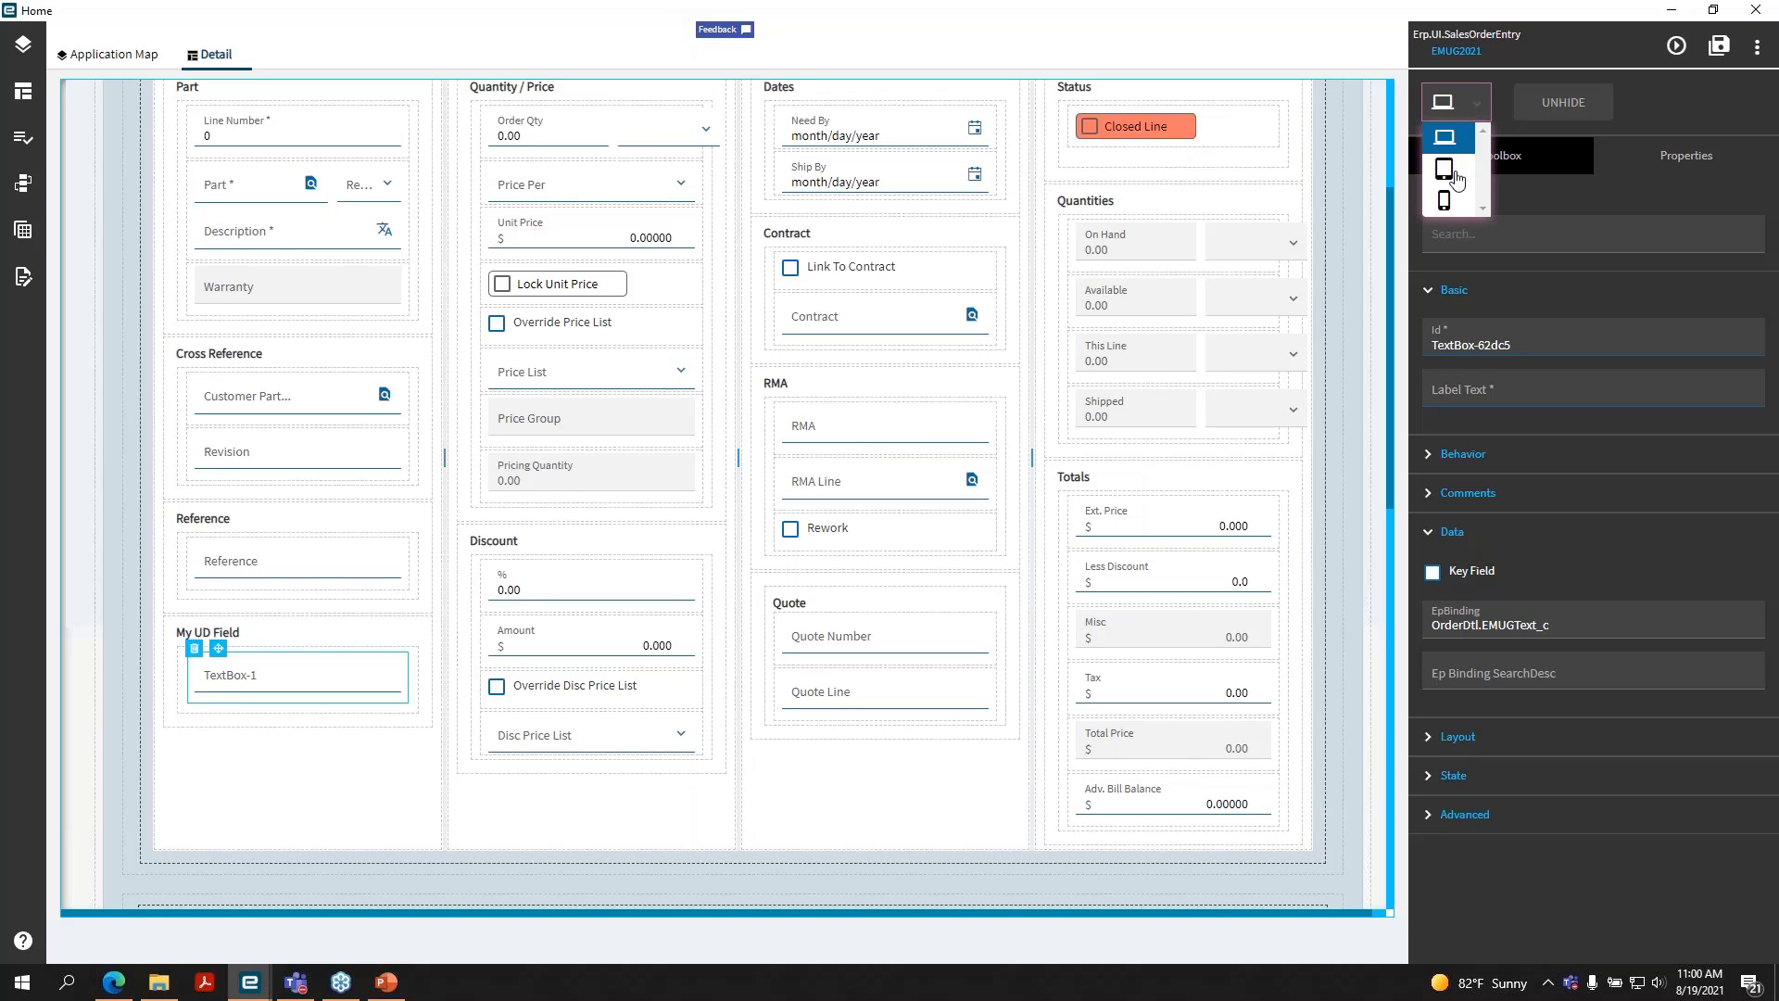
click(1450, 176)
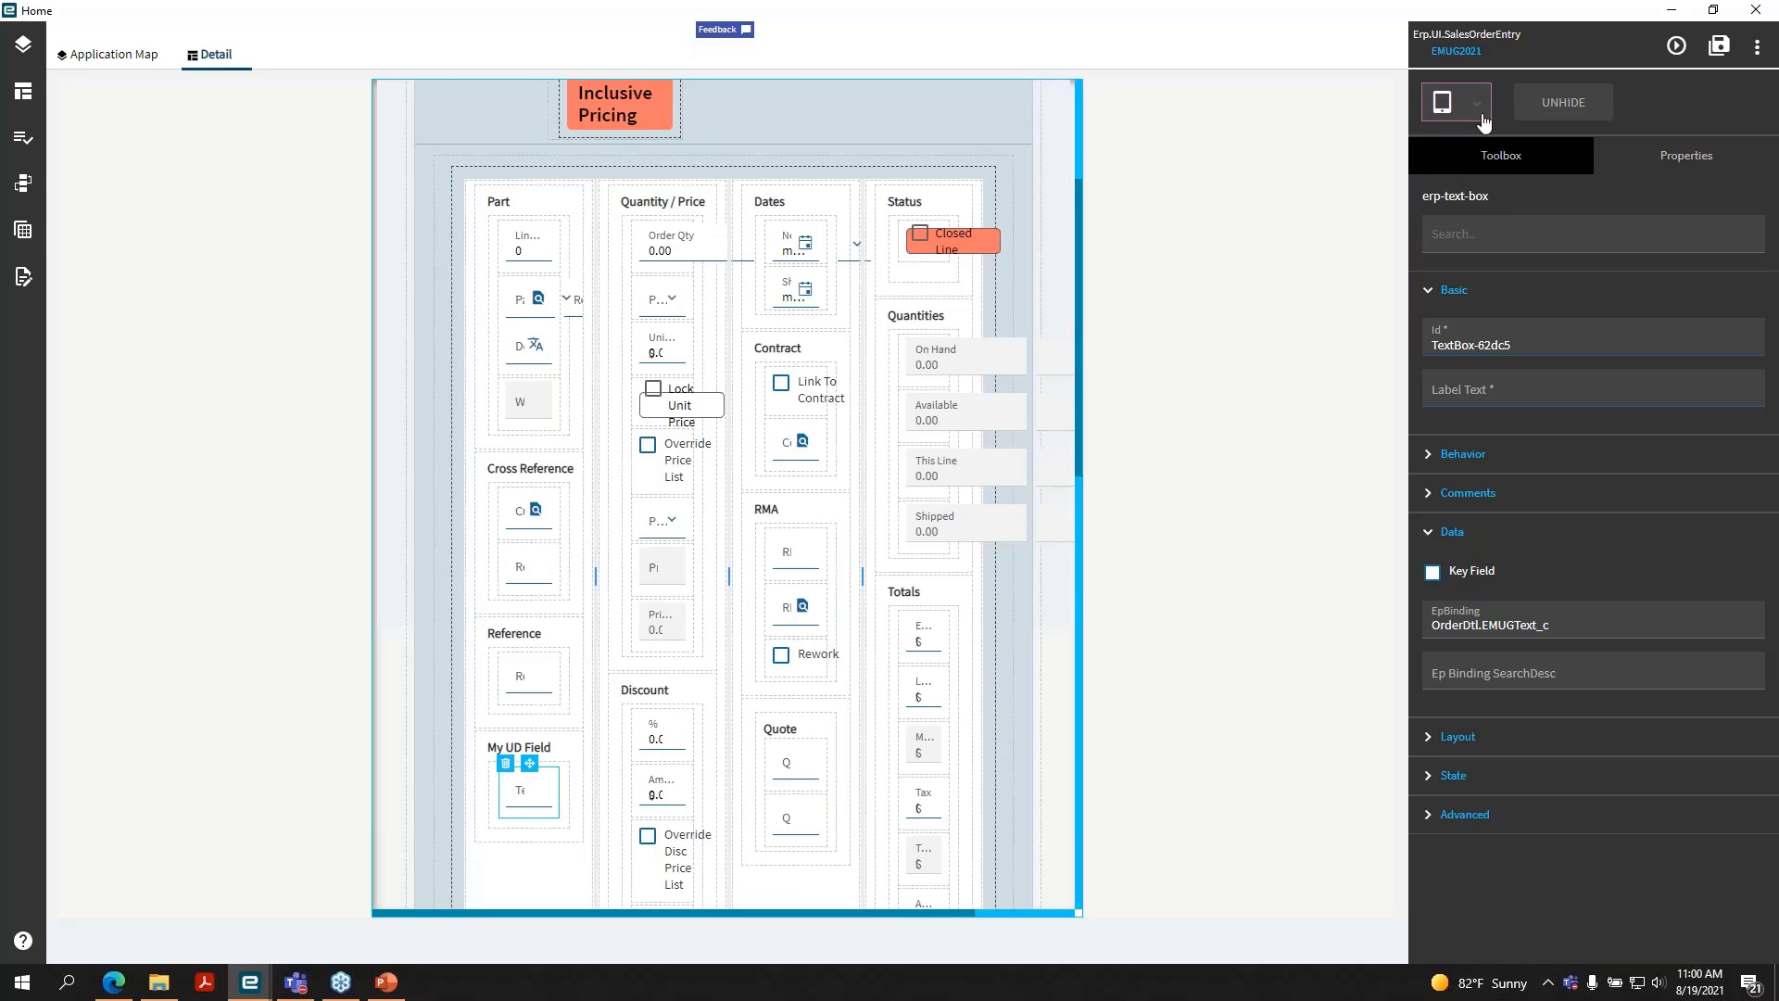
click(1483, 111)
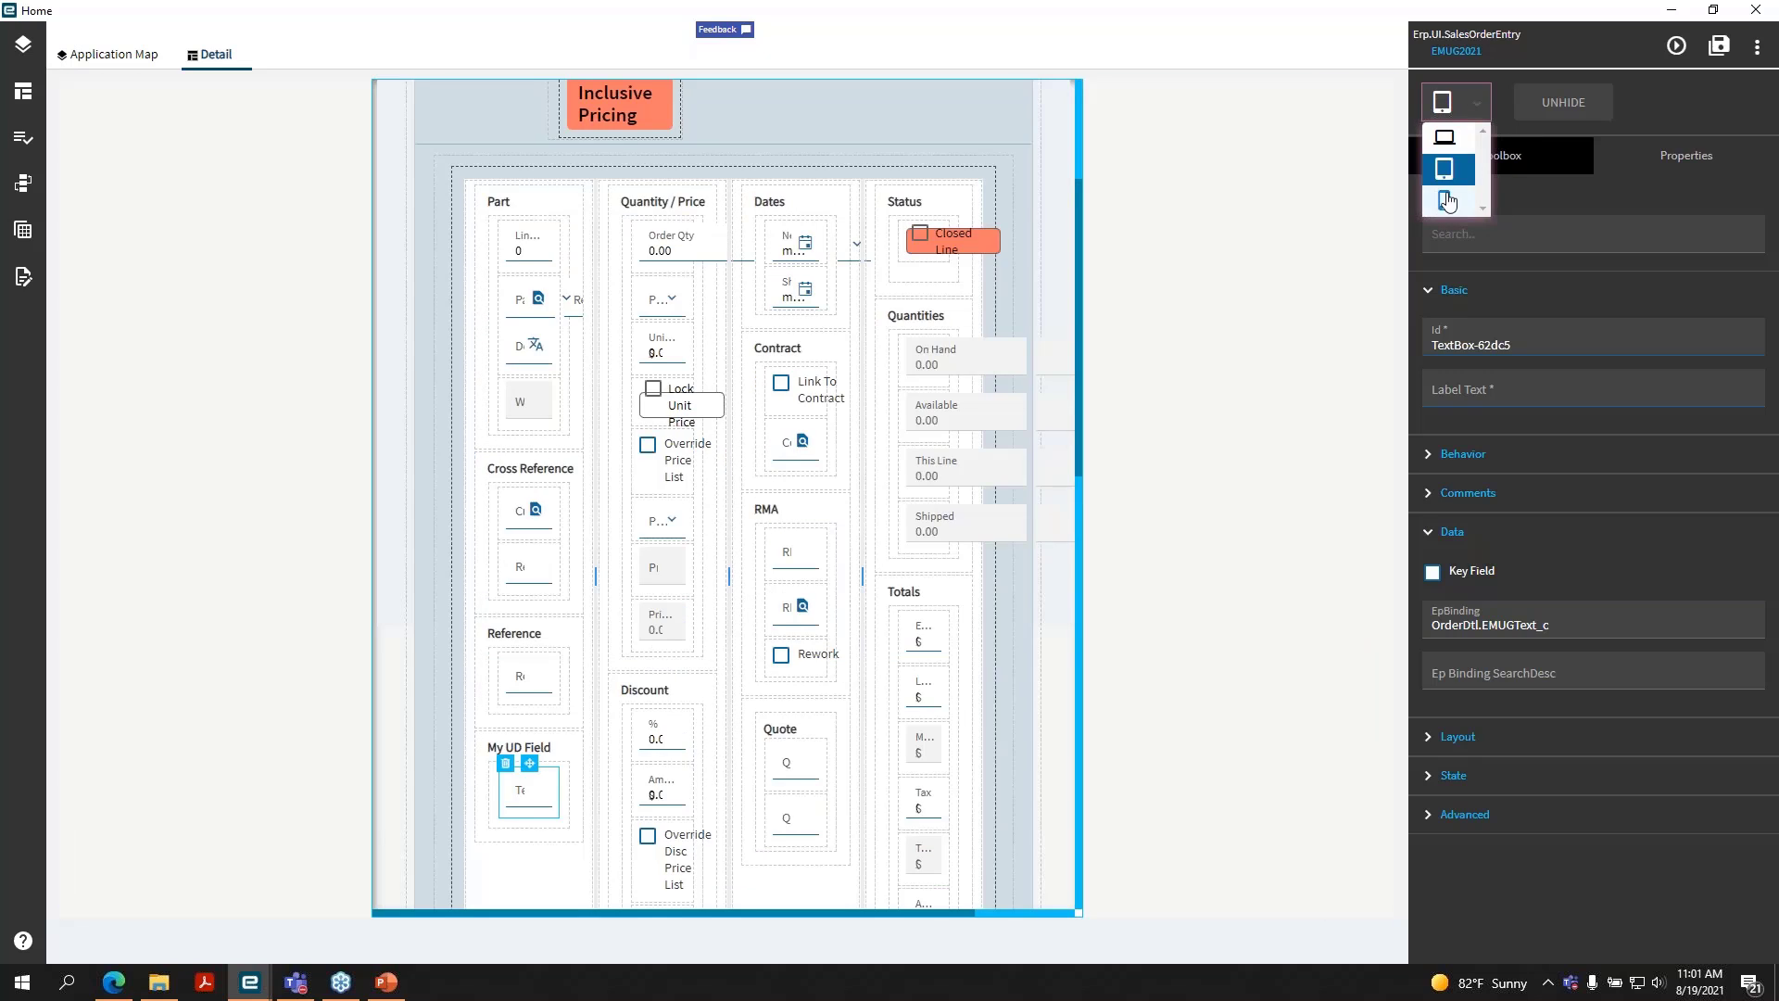
click(1447, 194)
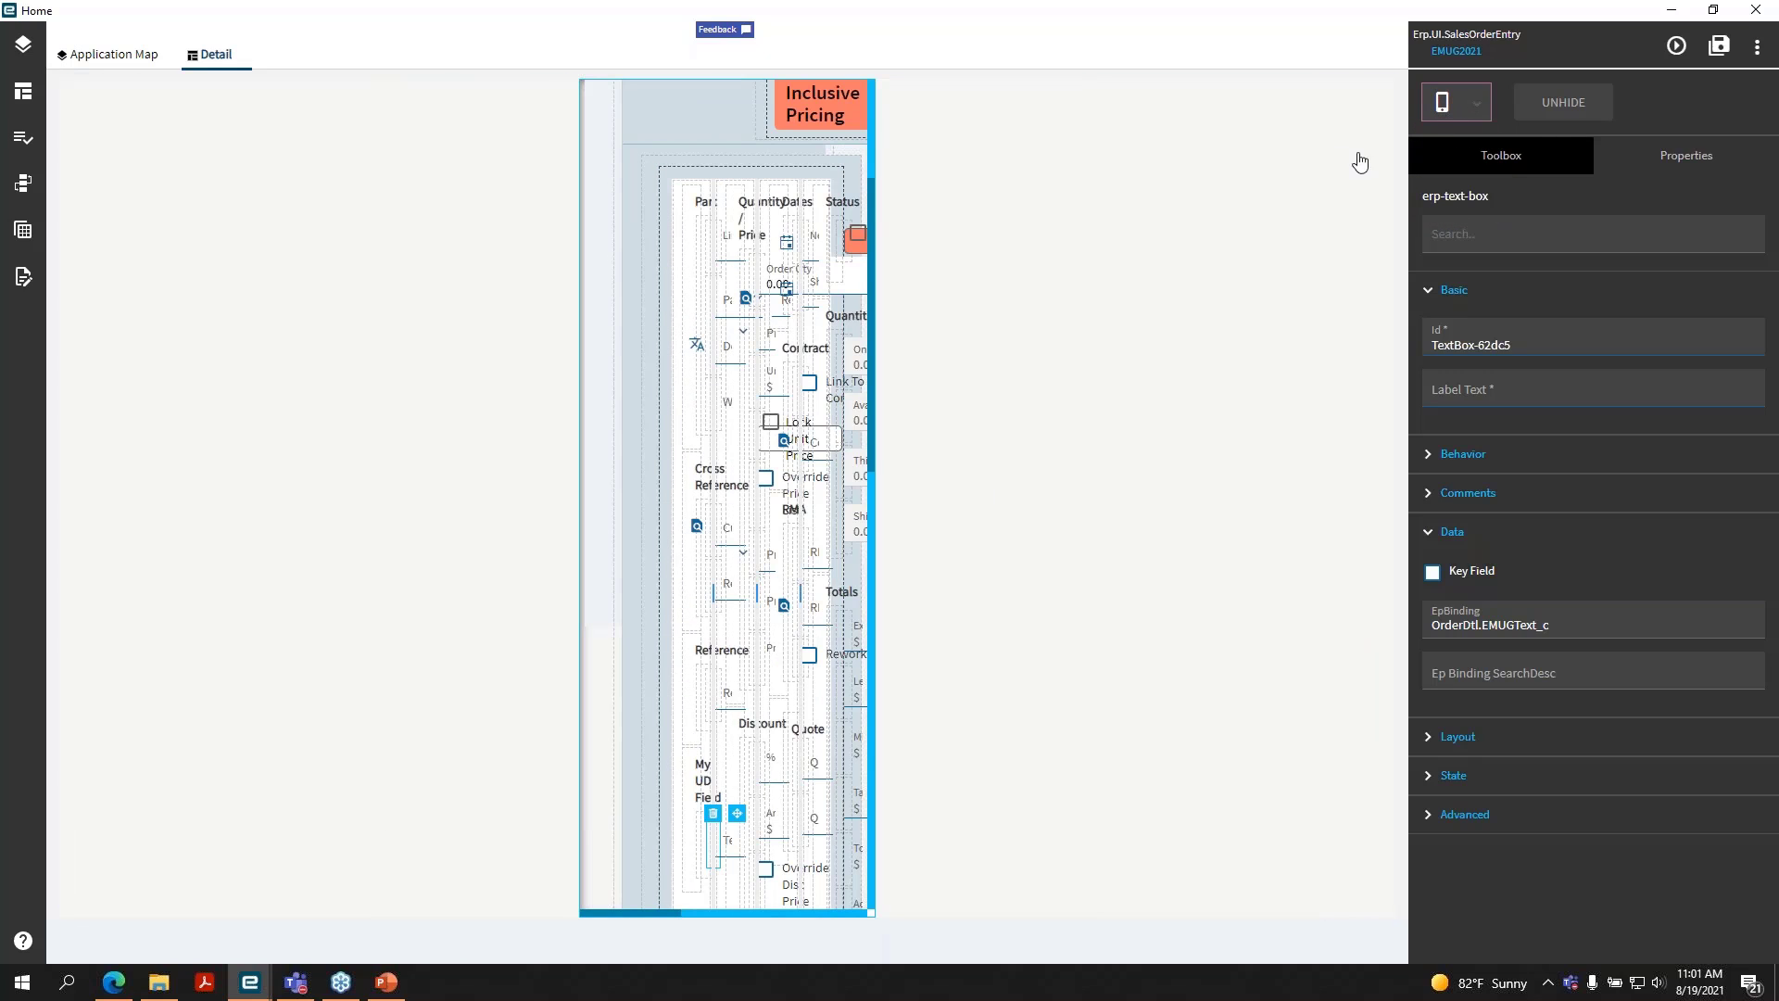
click(1476, 113)
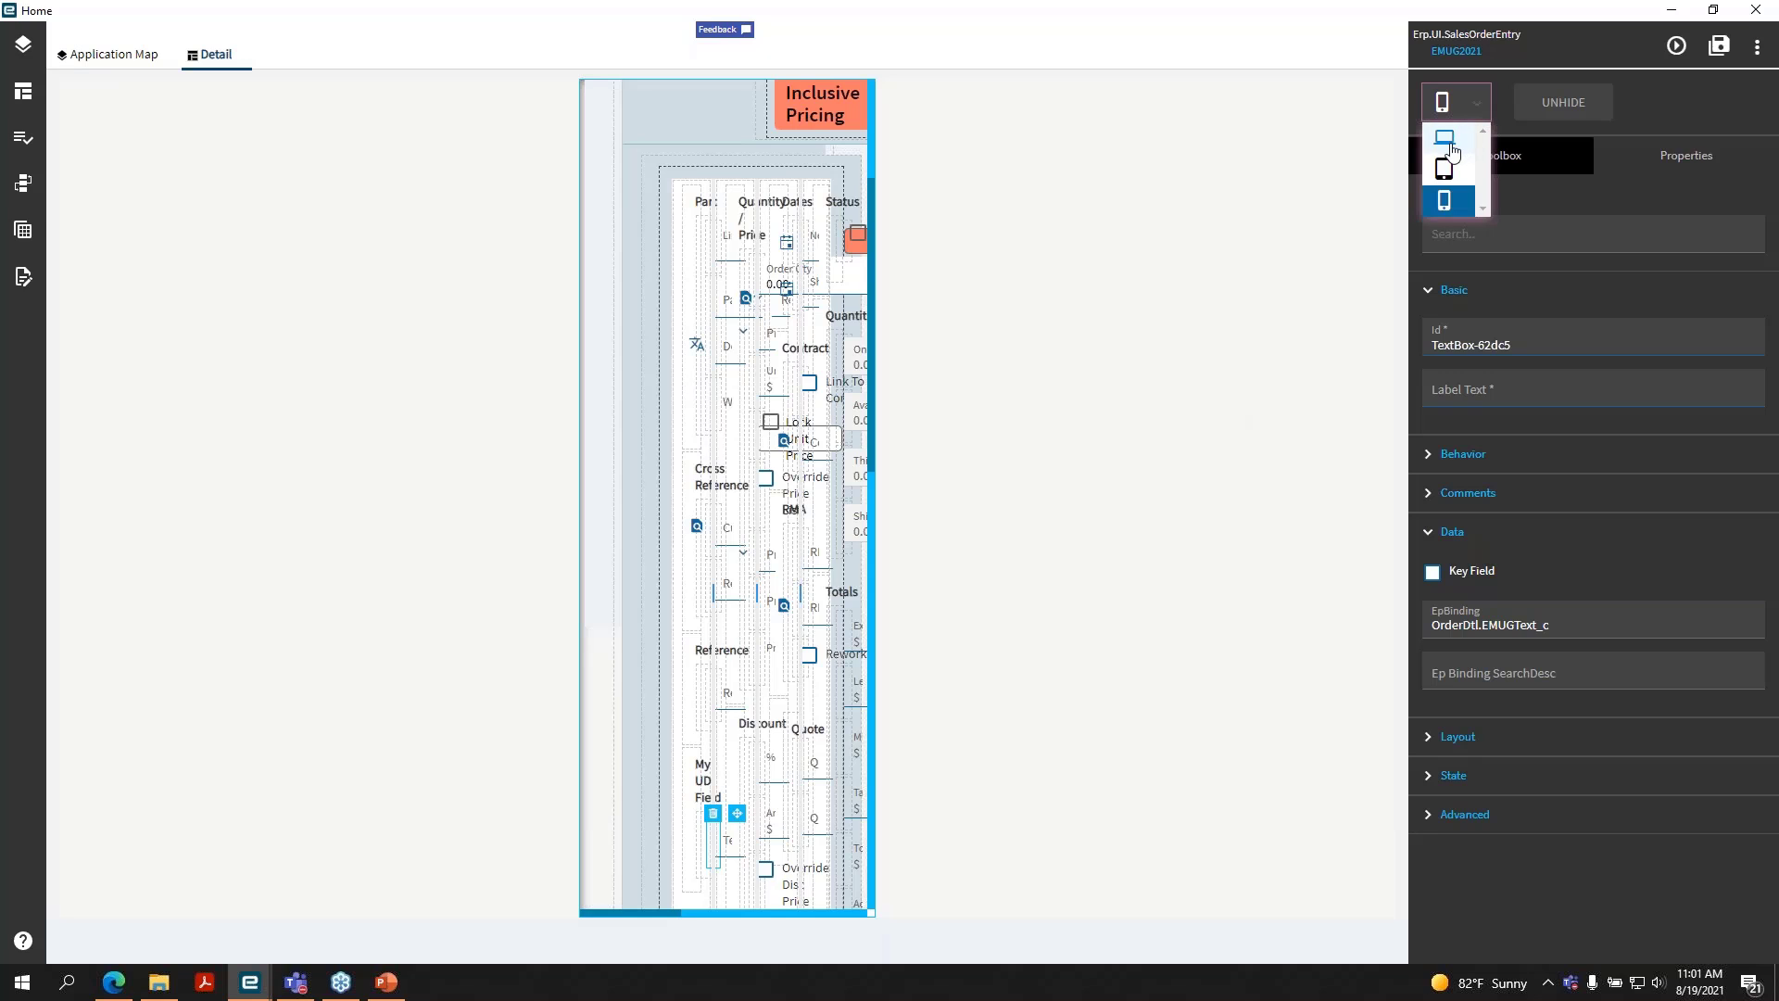
click(1451, 151)
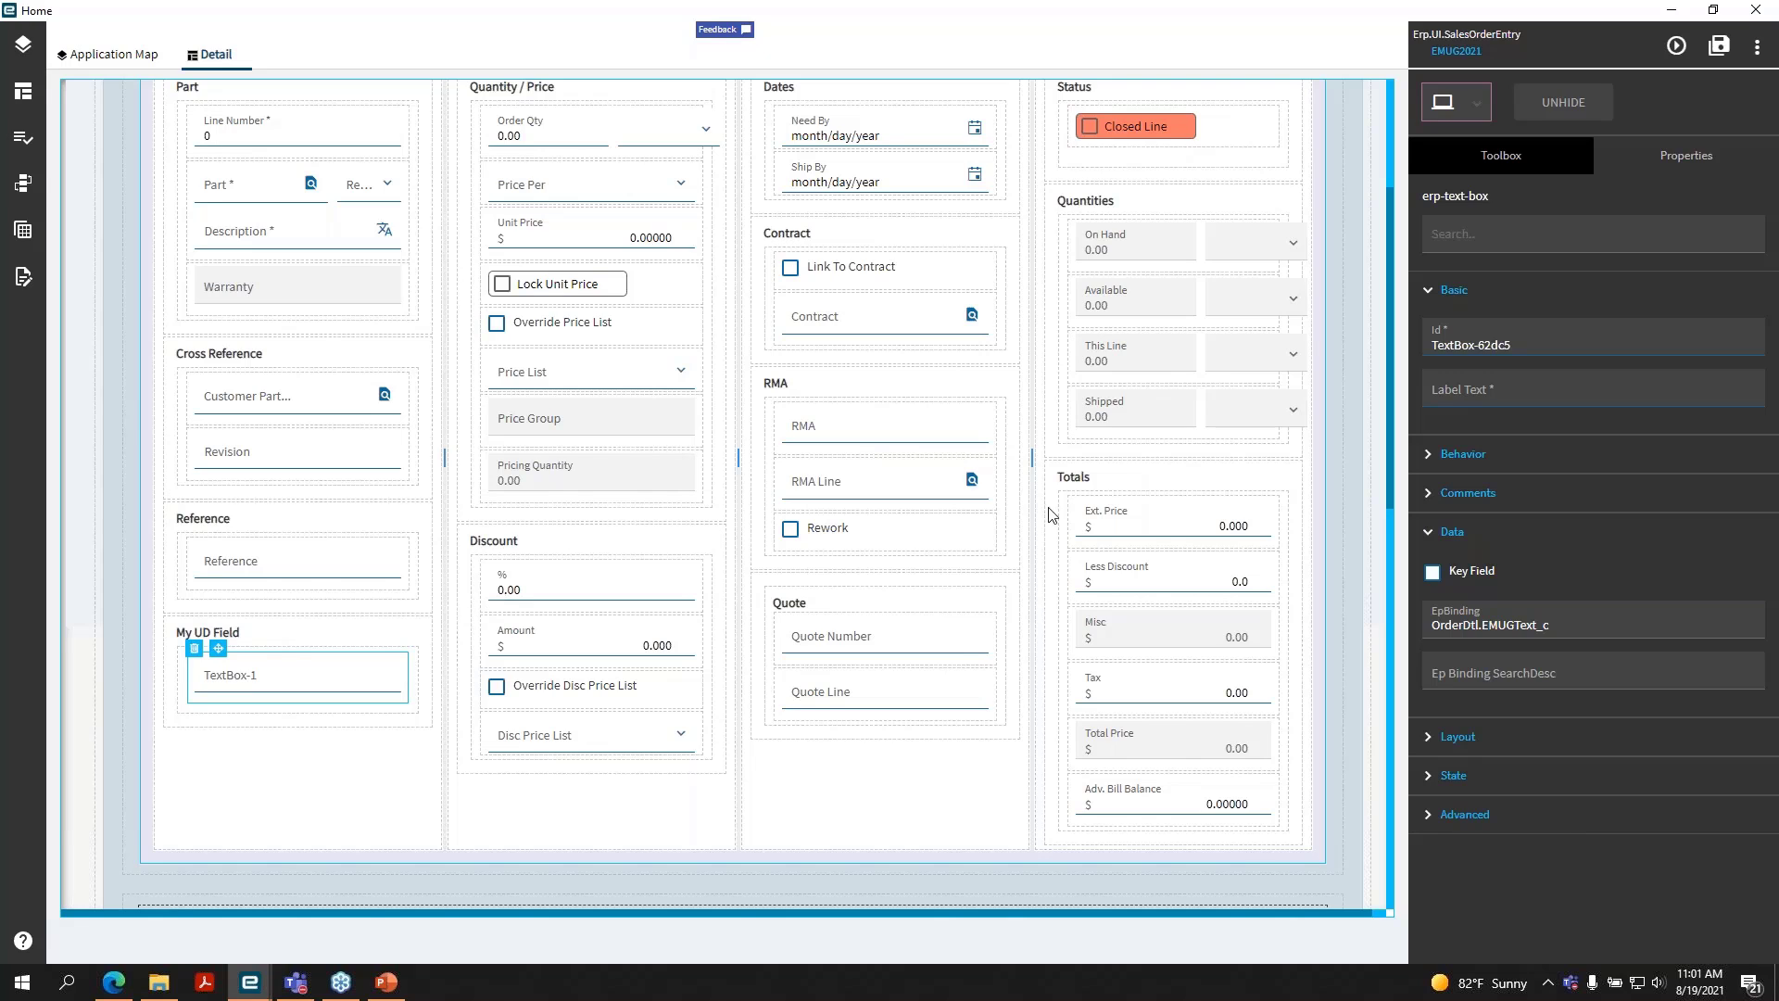
- Try to preview the EMUG2021 layer and save it again
click(1675, 48)
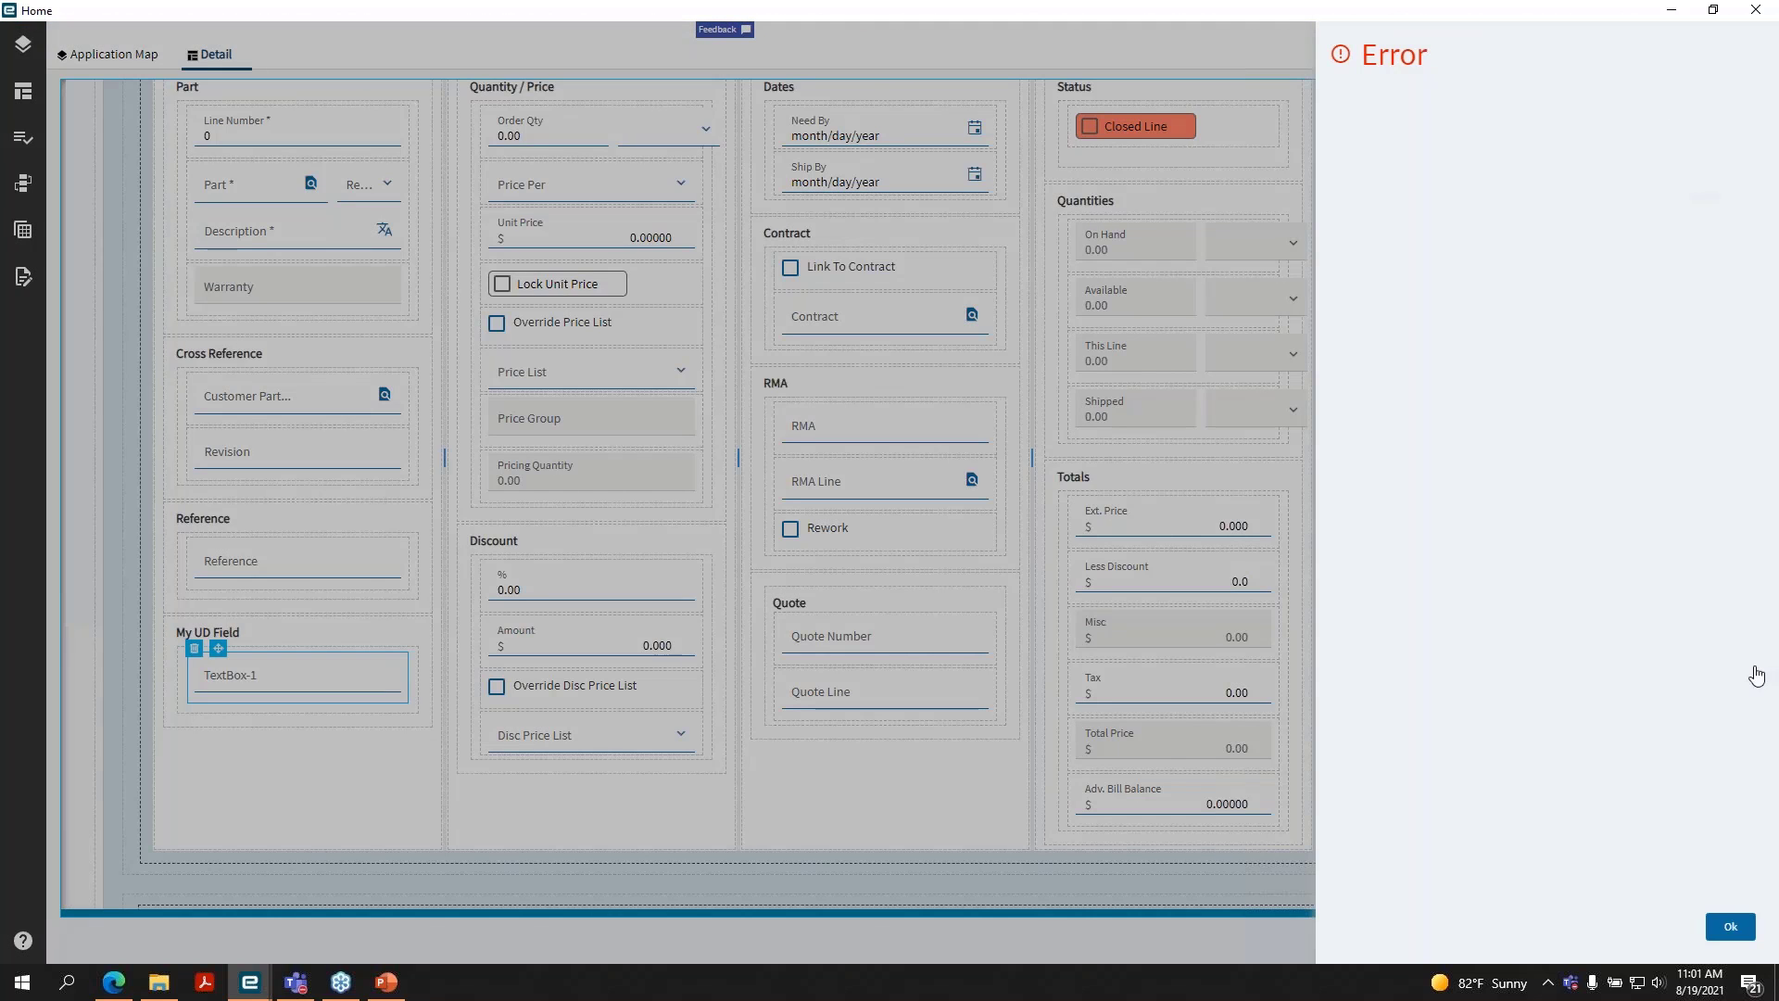
click(1727, 926)
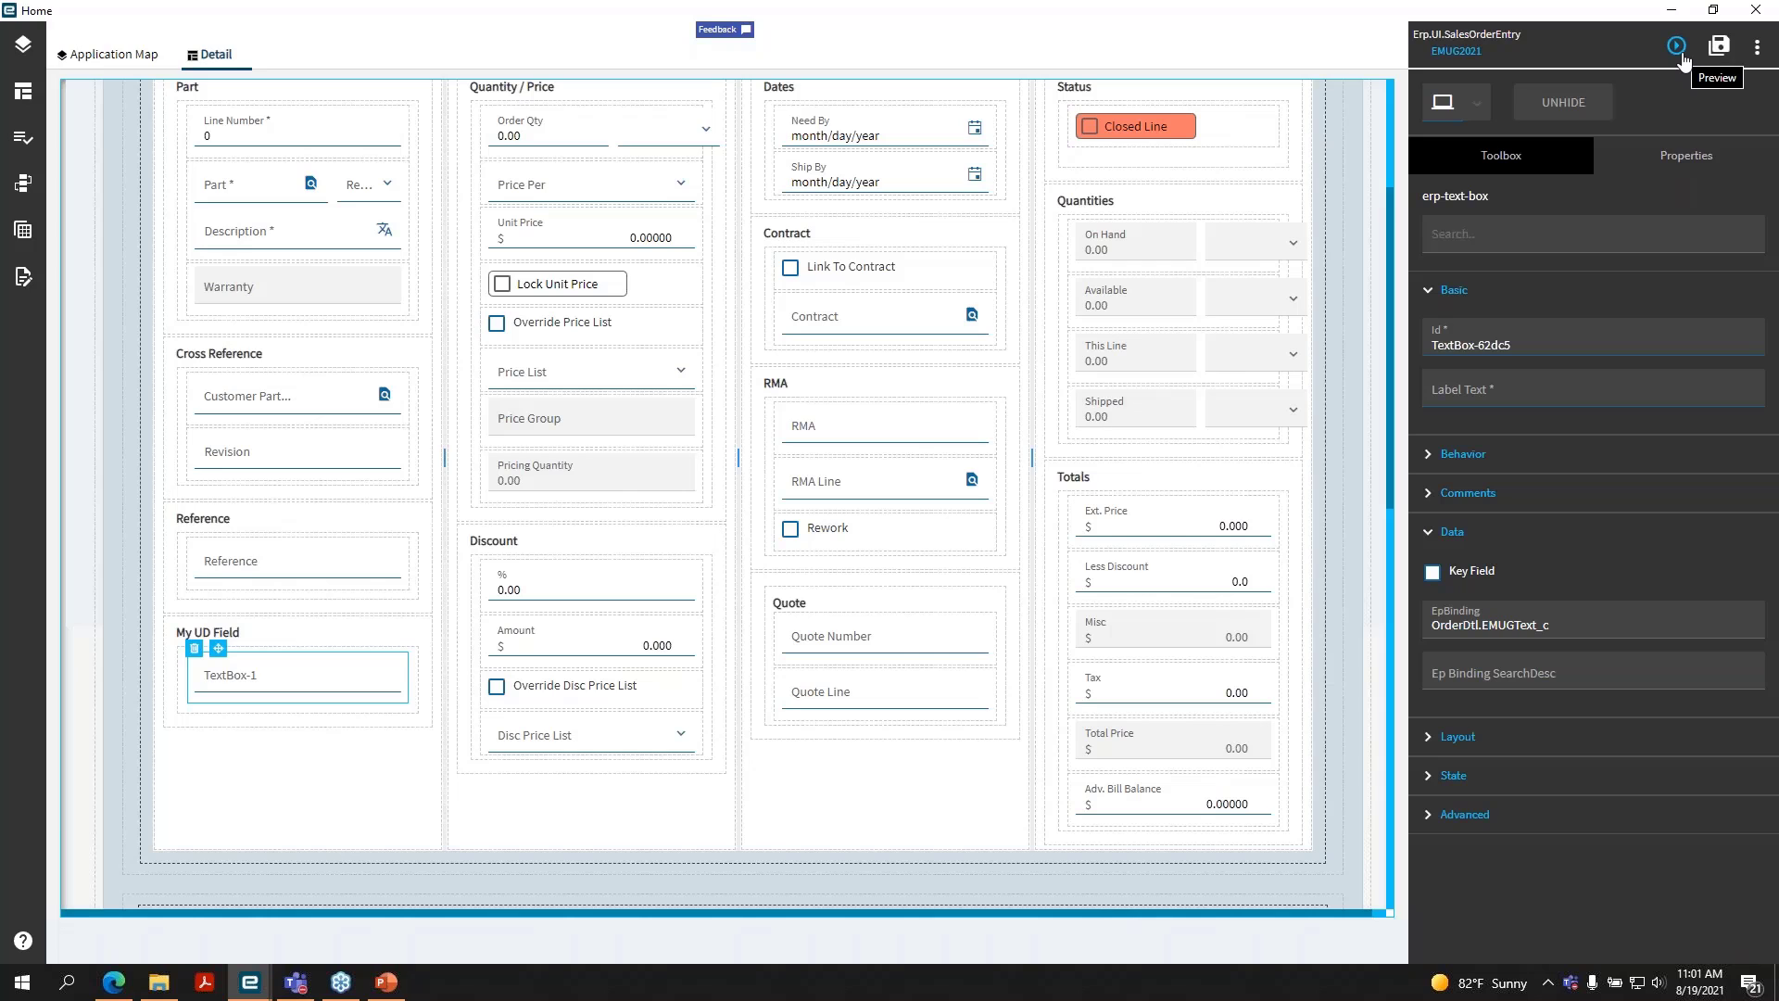
click(1719, 48)
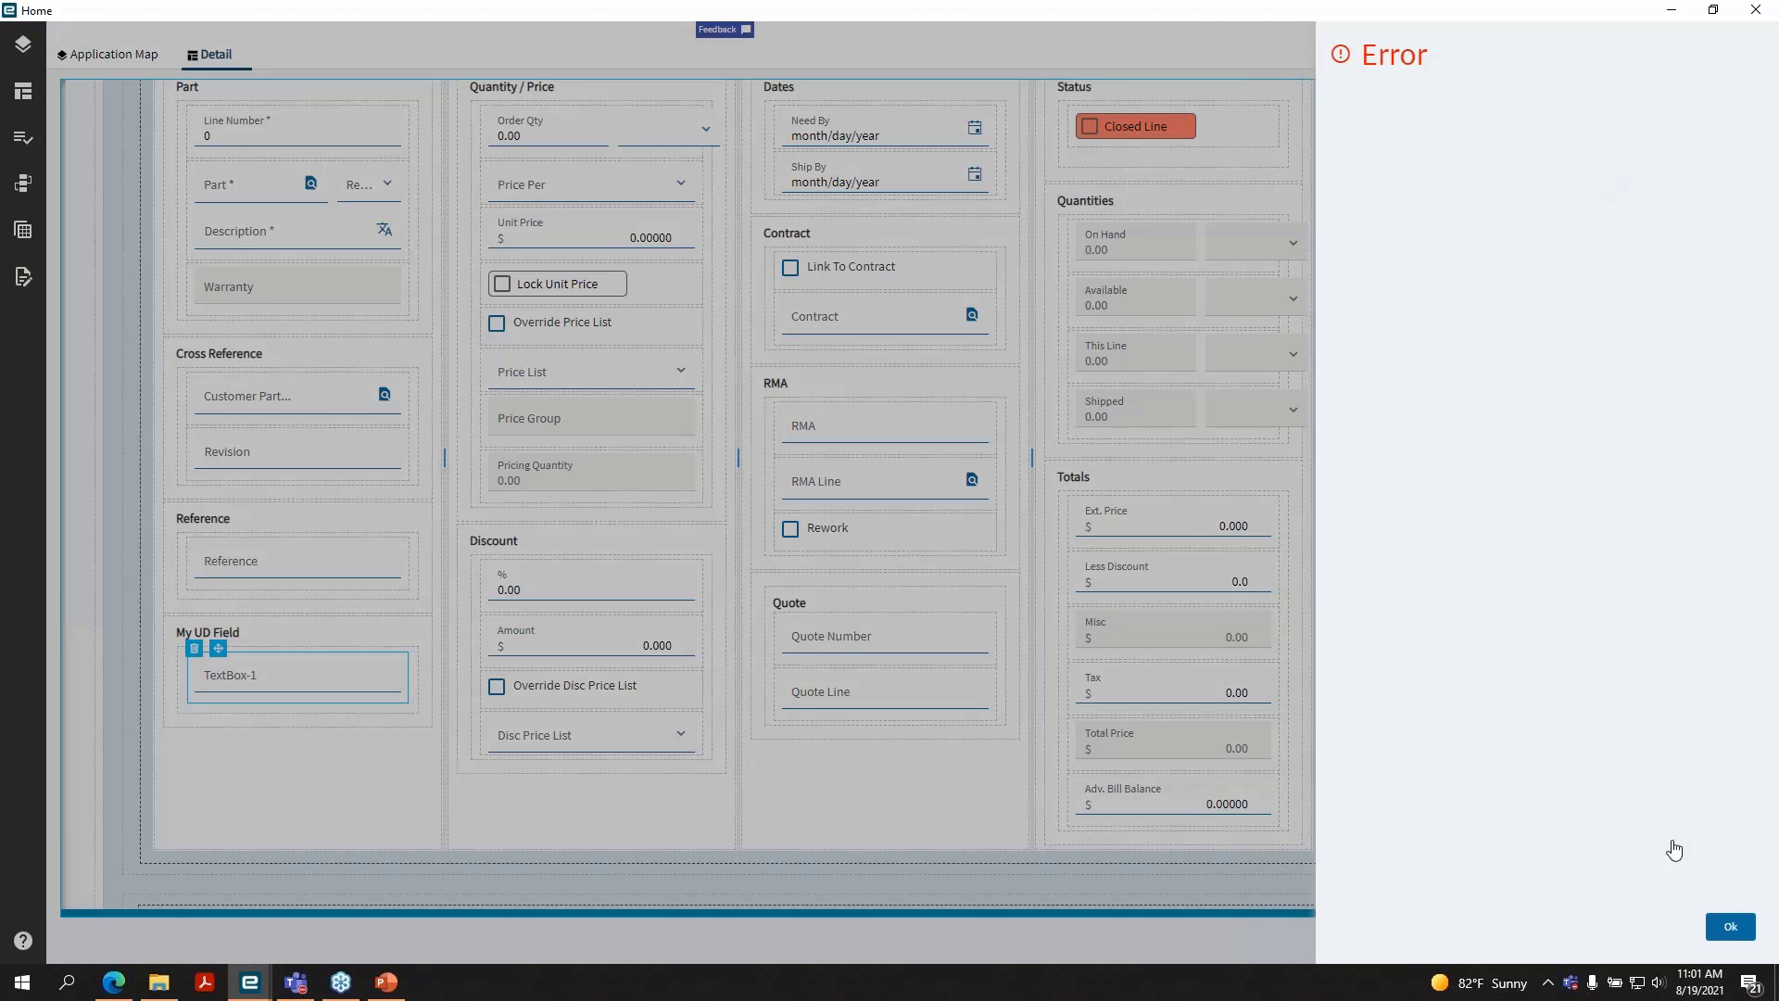
click(1727, 925)
- Close the current designer window and reopen Application Studio in a maximized window
double_click(1257, 9)
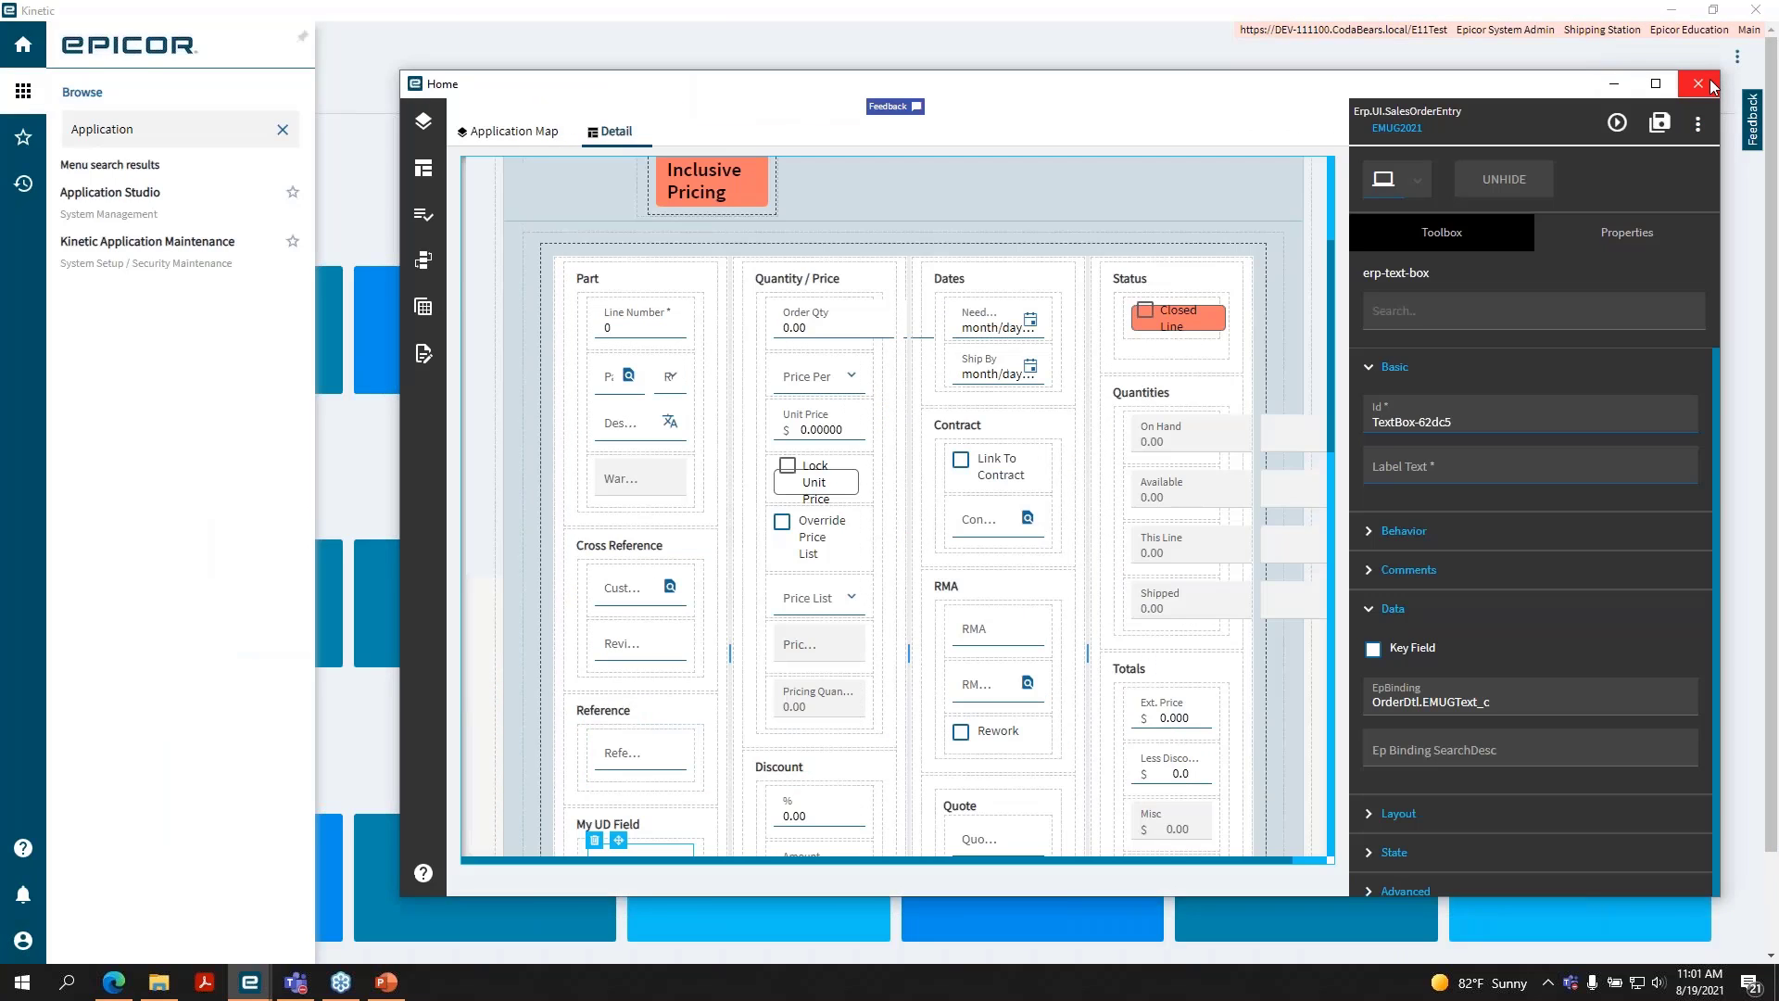
click(237, 199)
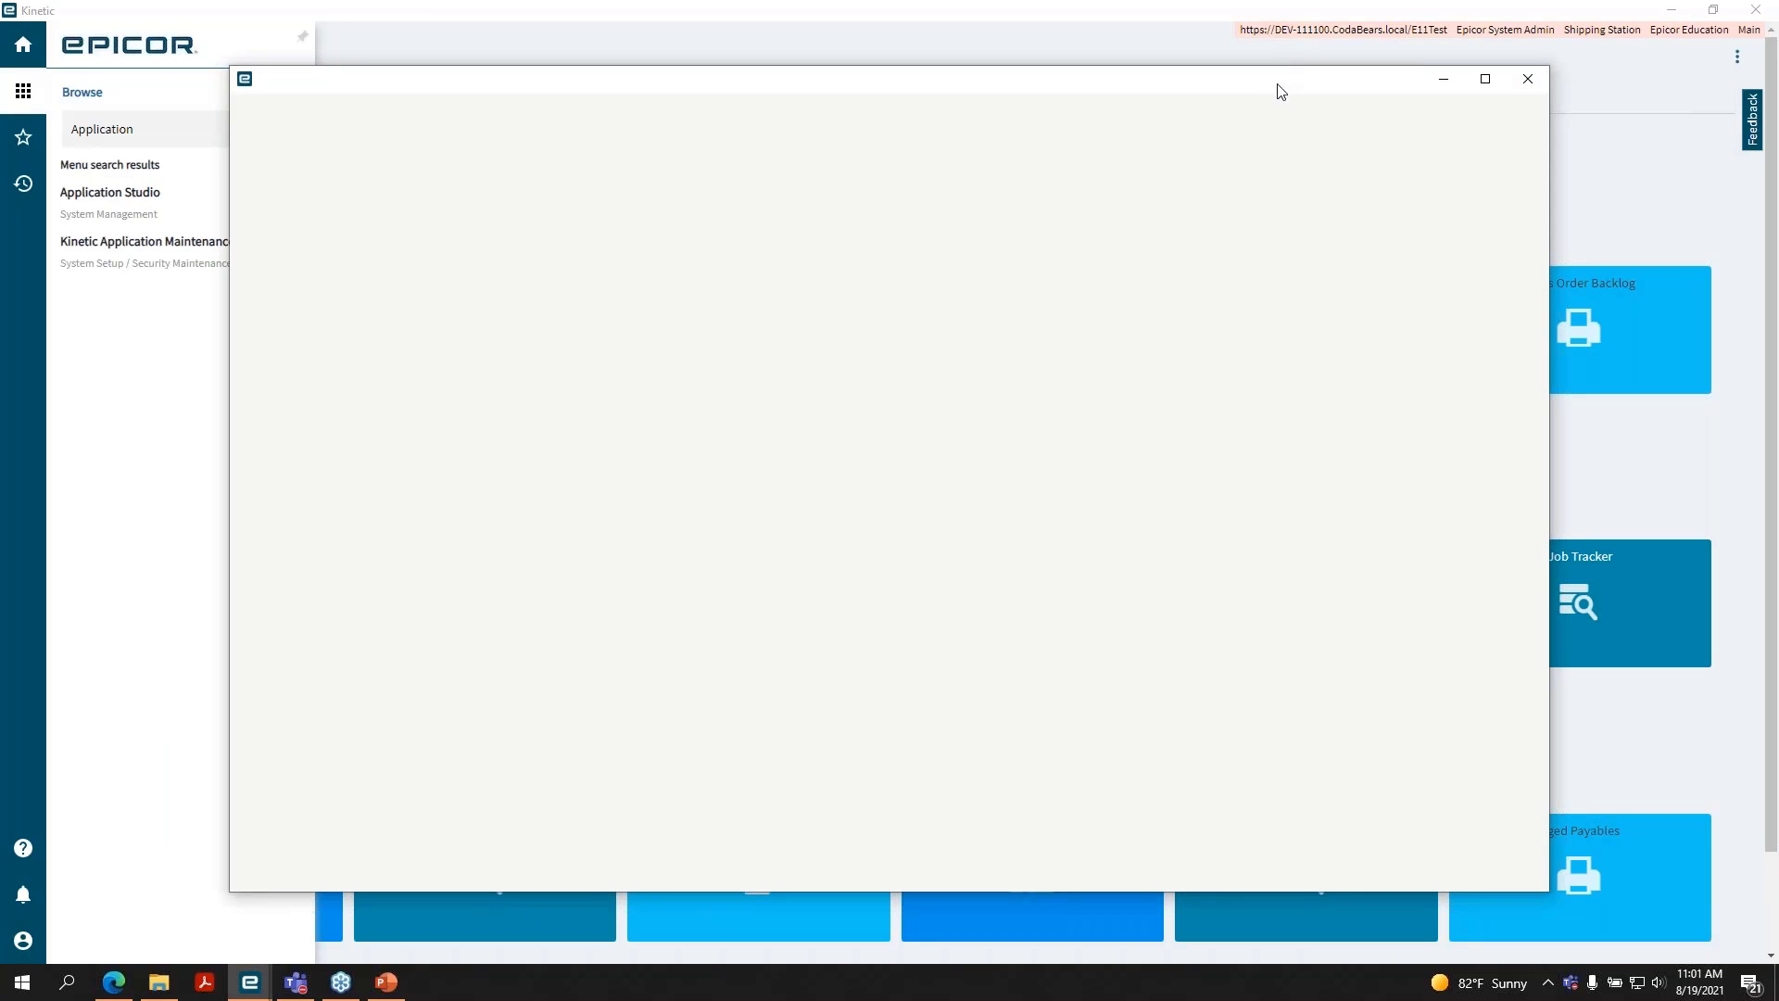
drag(1279, 87, 1296, 80)
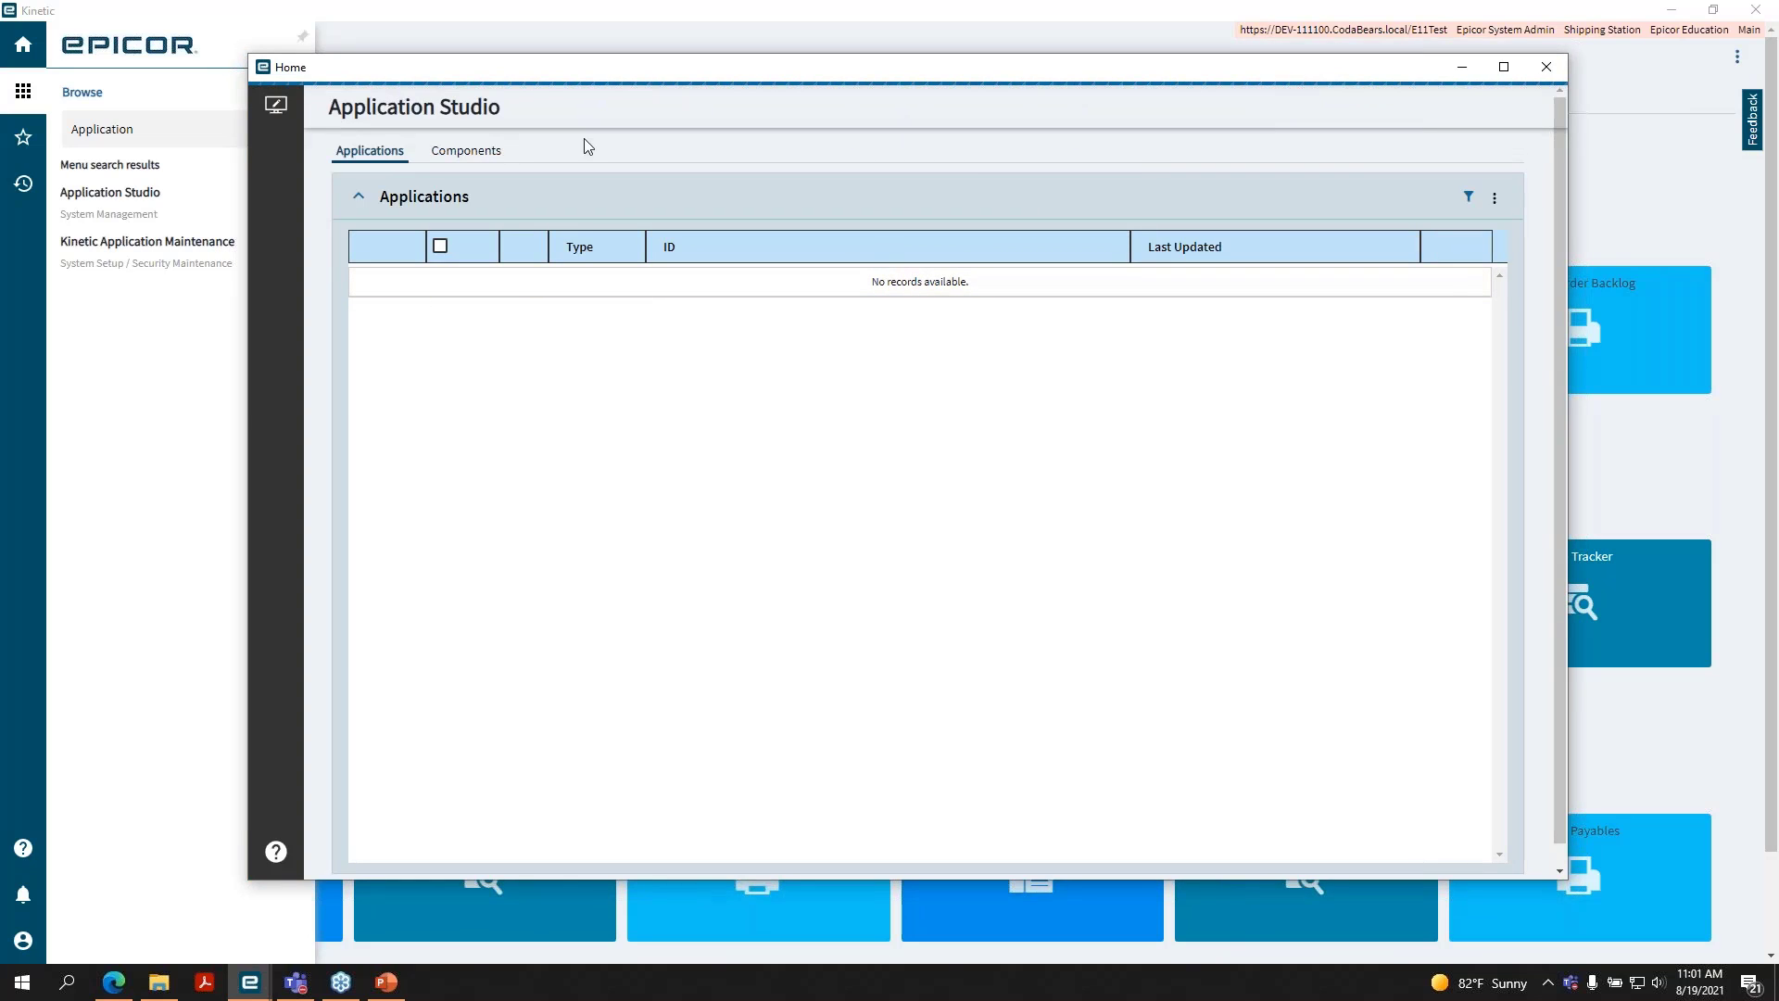
click(1504, 67)
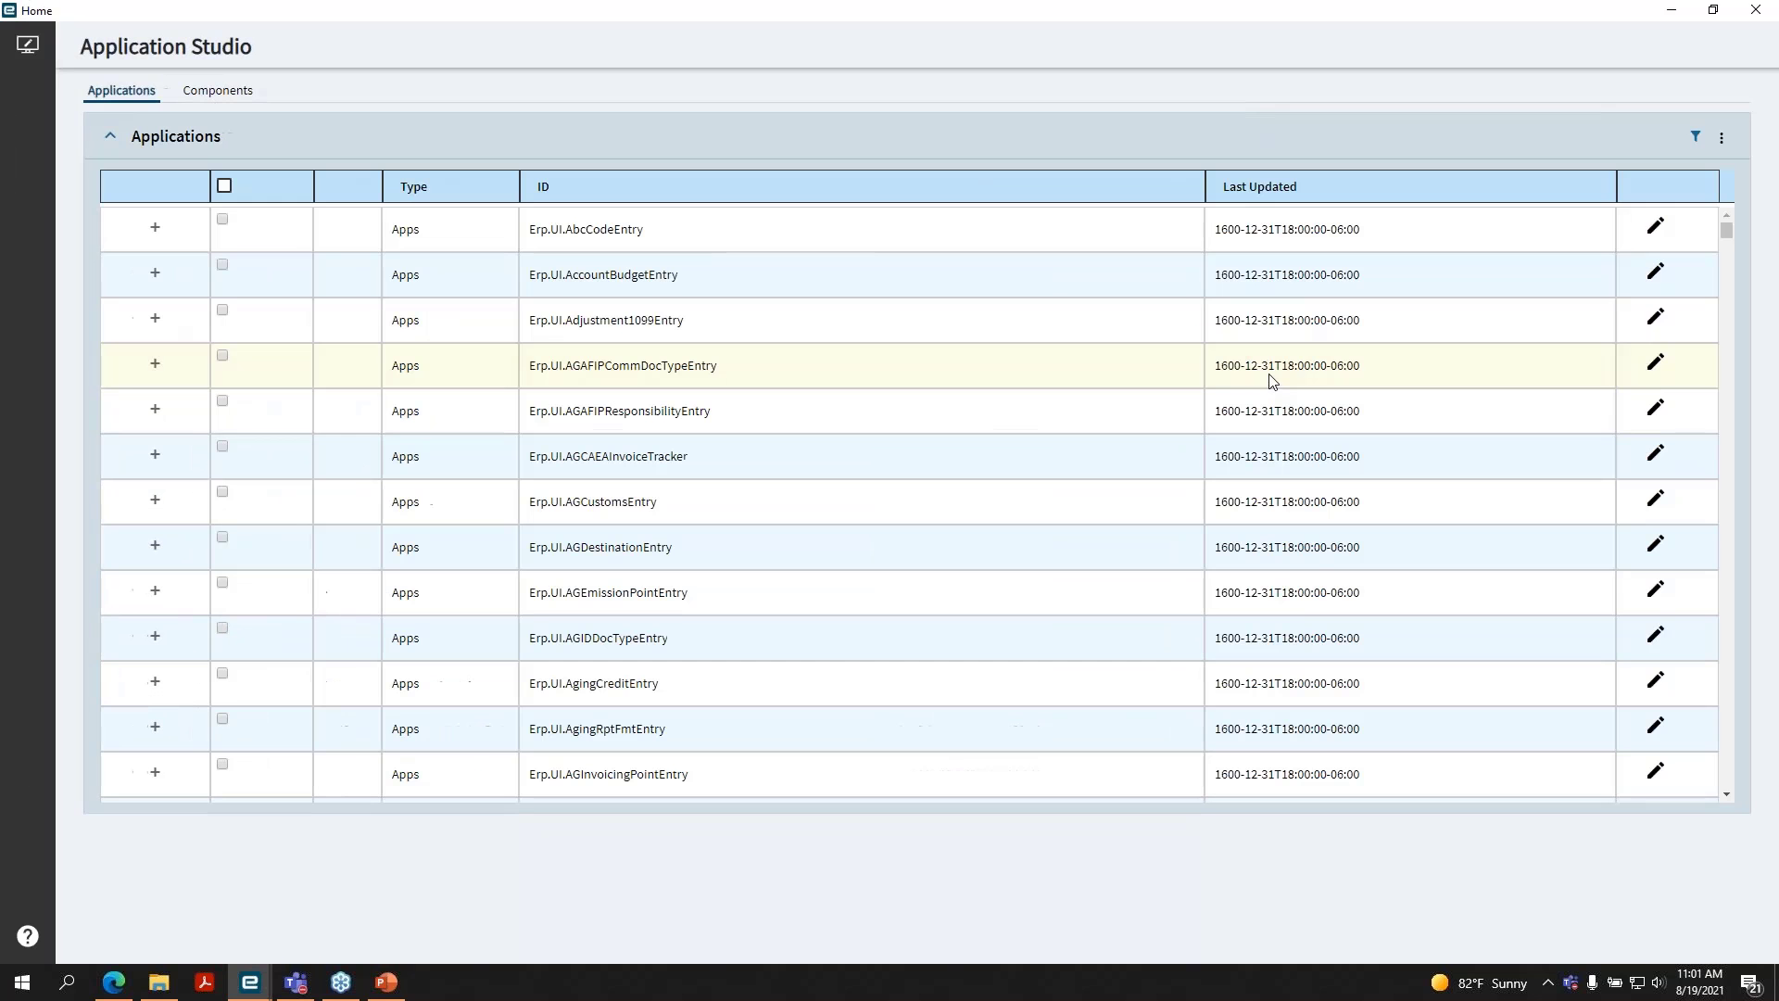
- Filter the application IDs by "Erp.UI.SalesOrder" and open Erp.UI.SalesOrderEntry for editing
click(1679, 141)
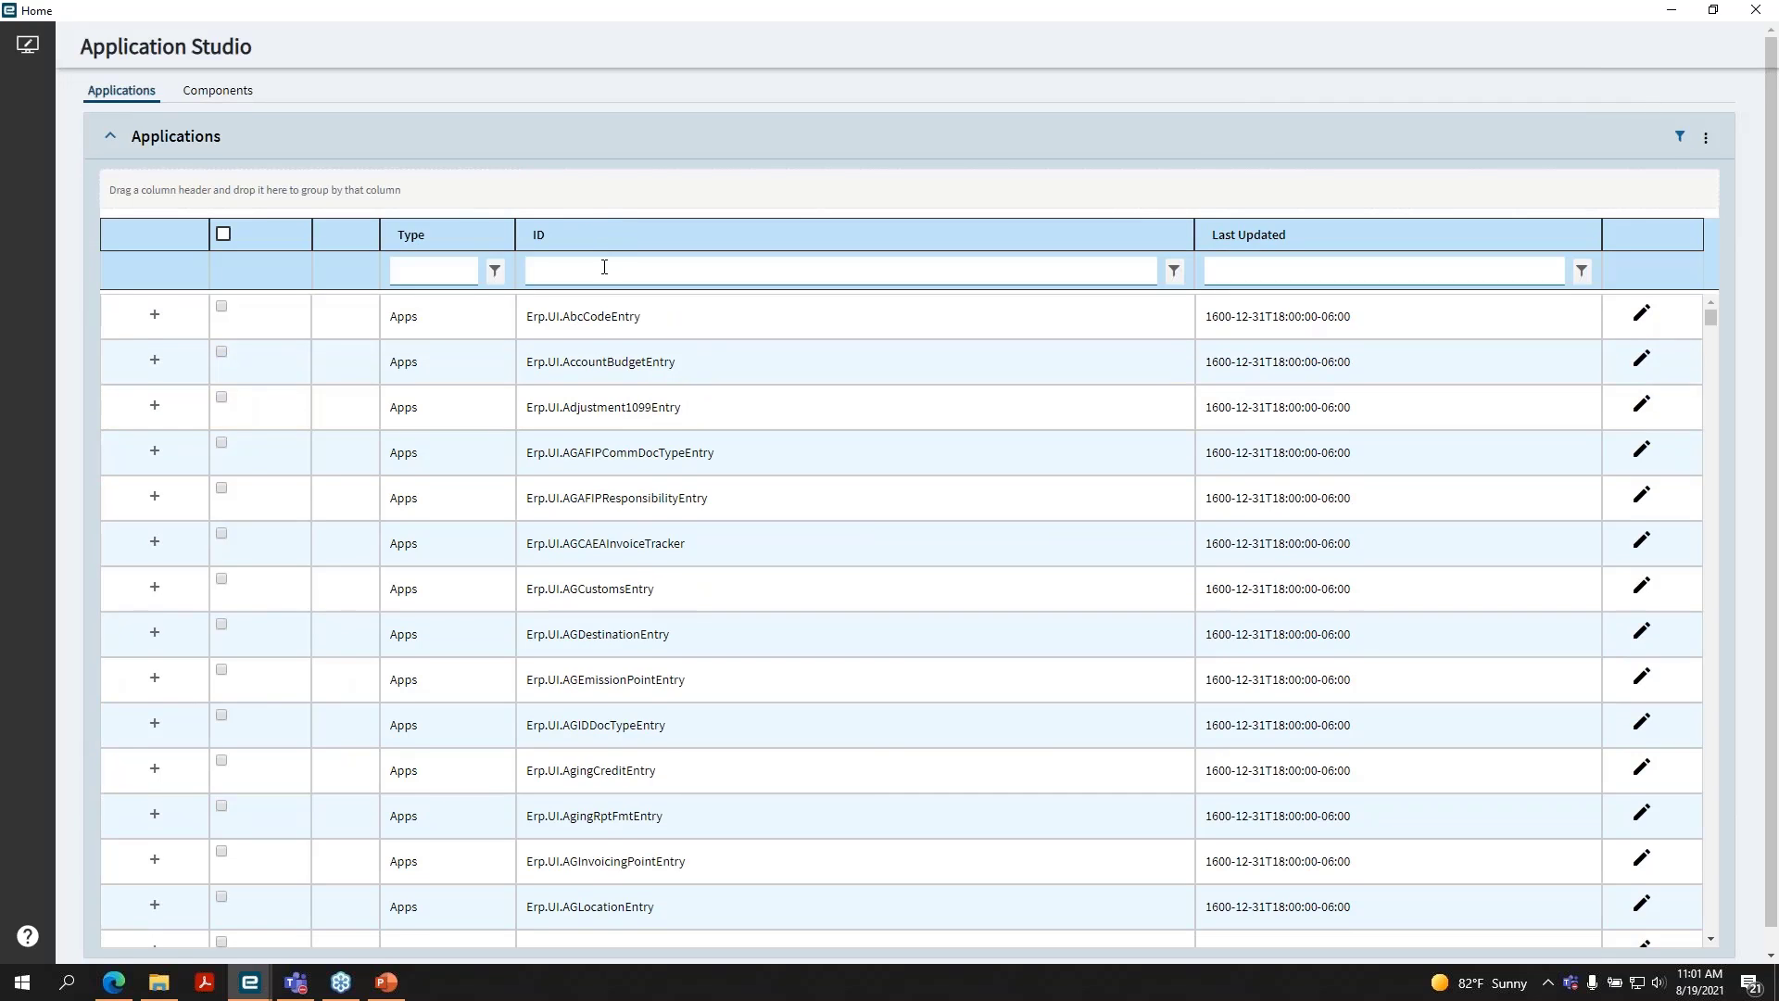
click(604, 268)
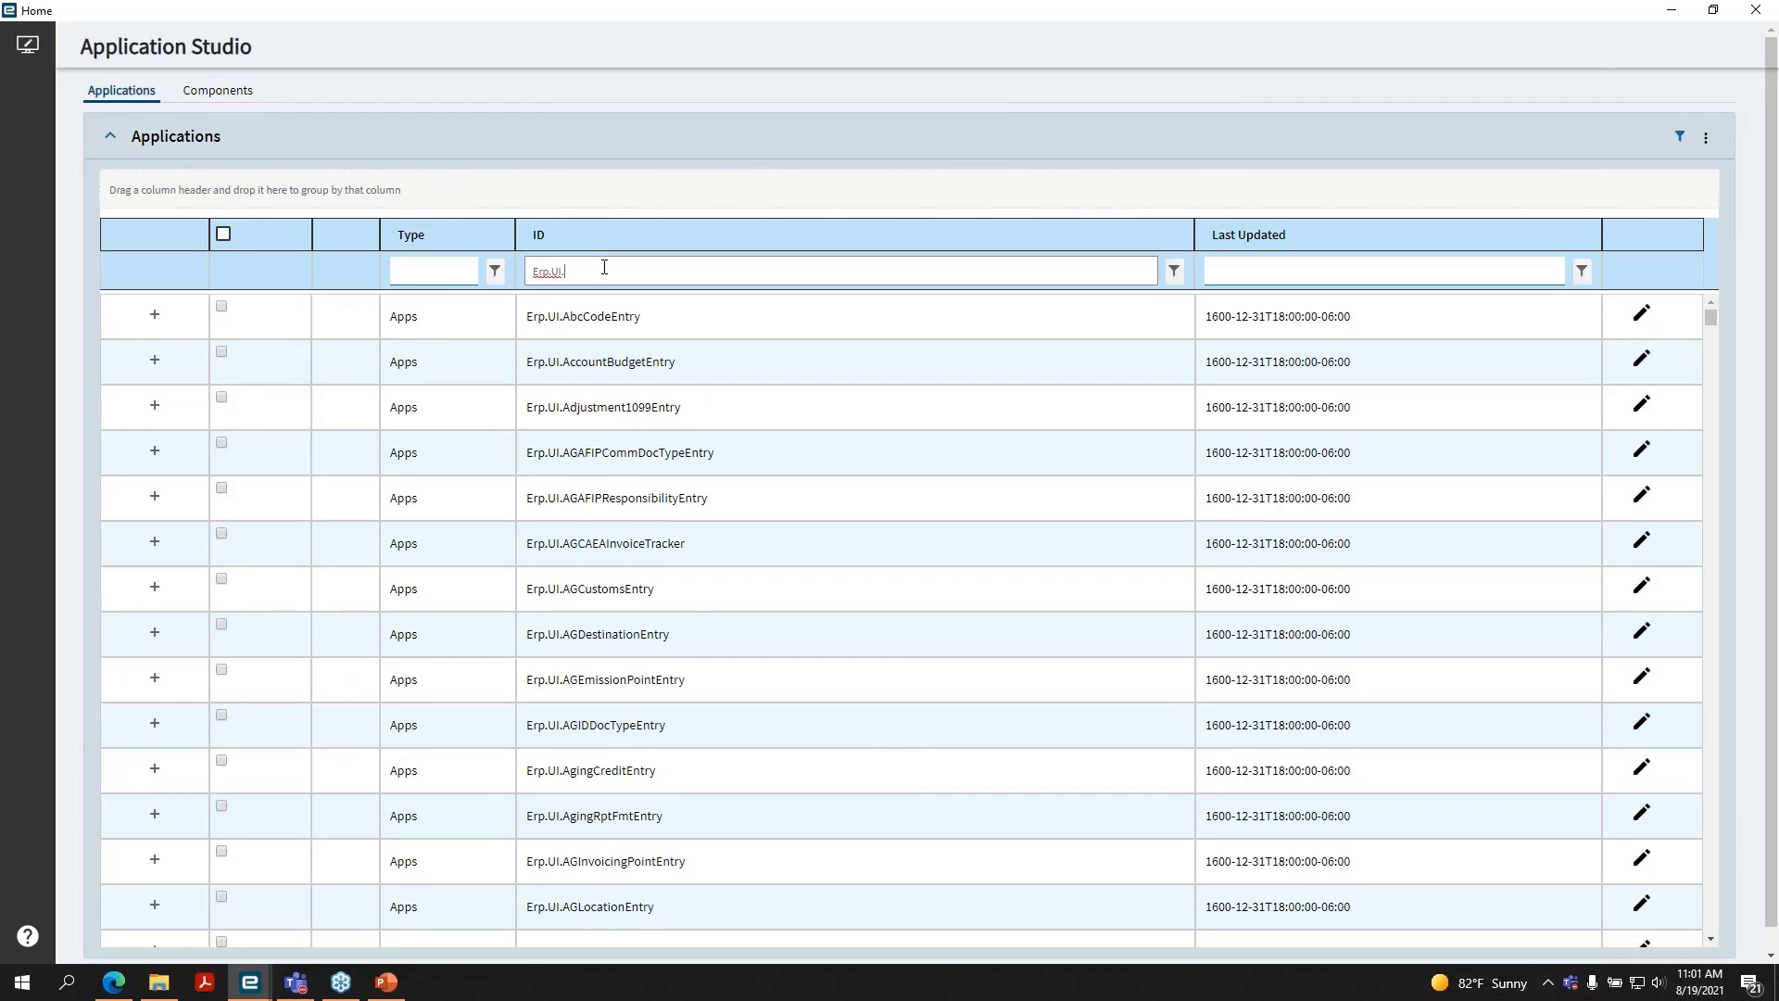
text(SalesOrder)
click(1640, 315)
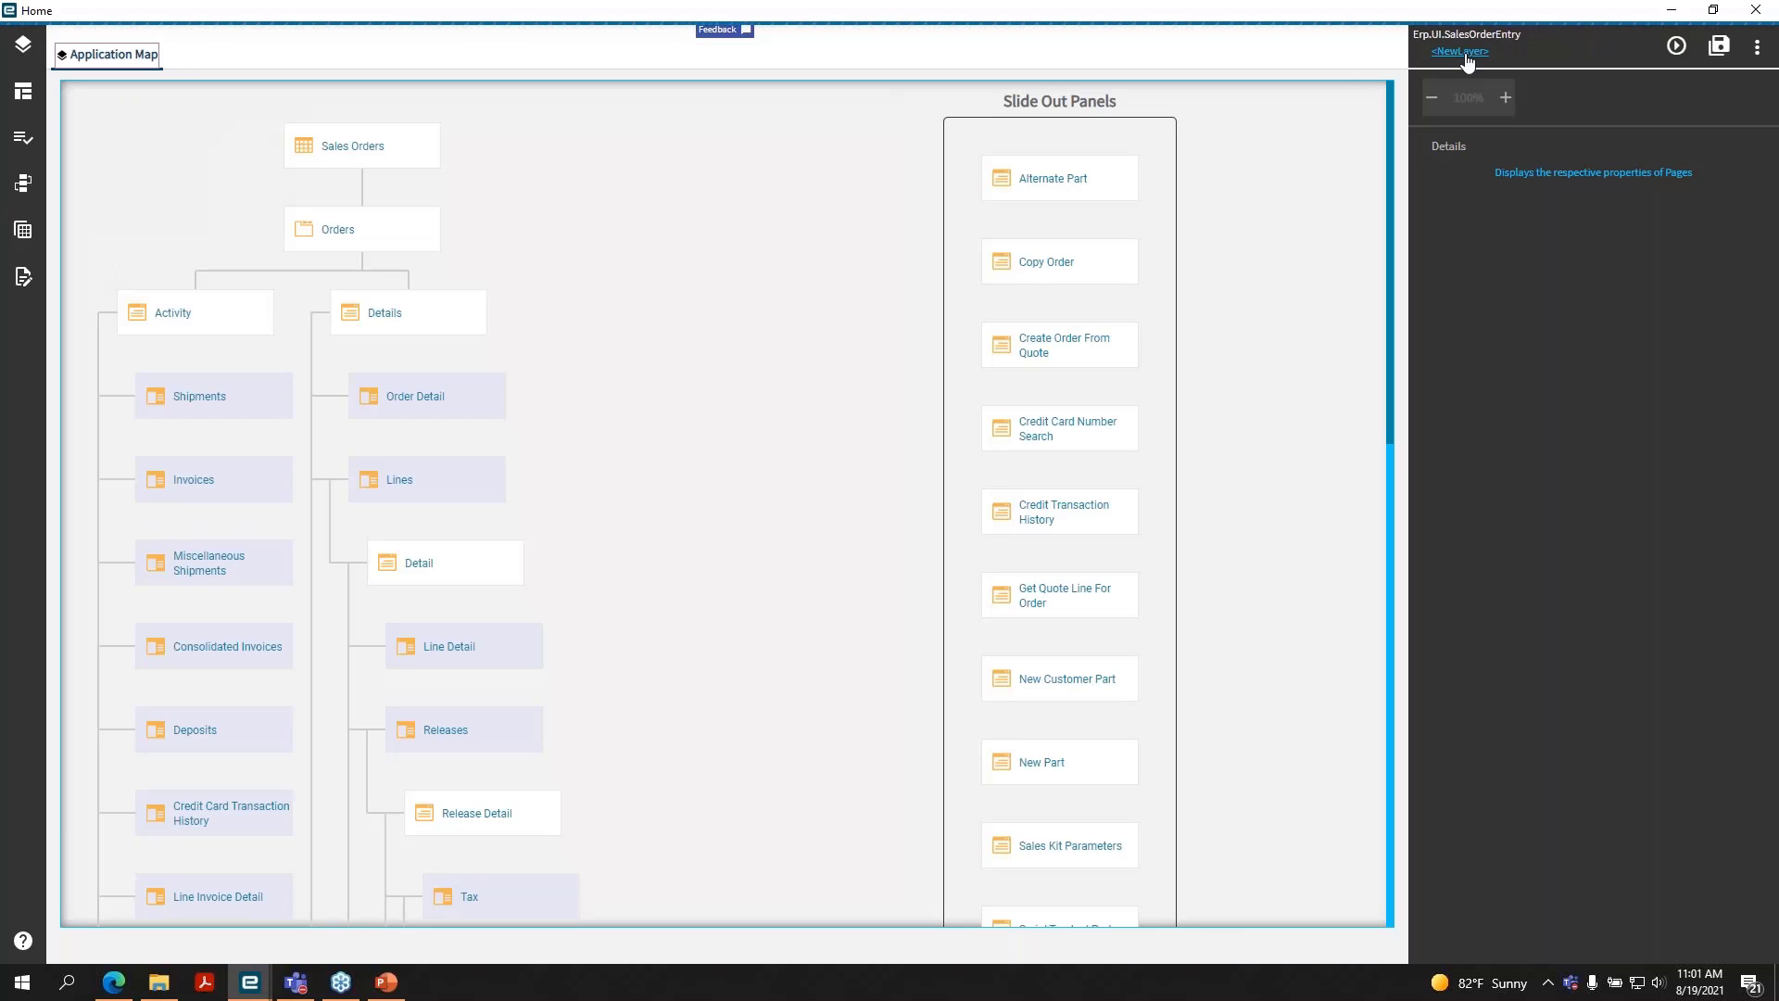
- Load the existing DetailsUD layer for editing and preview the Sales Order Entry application with it
click(1461, 51)
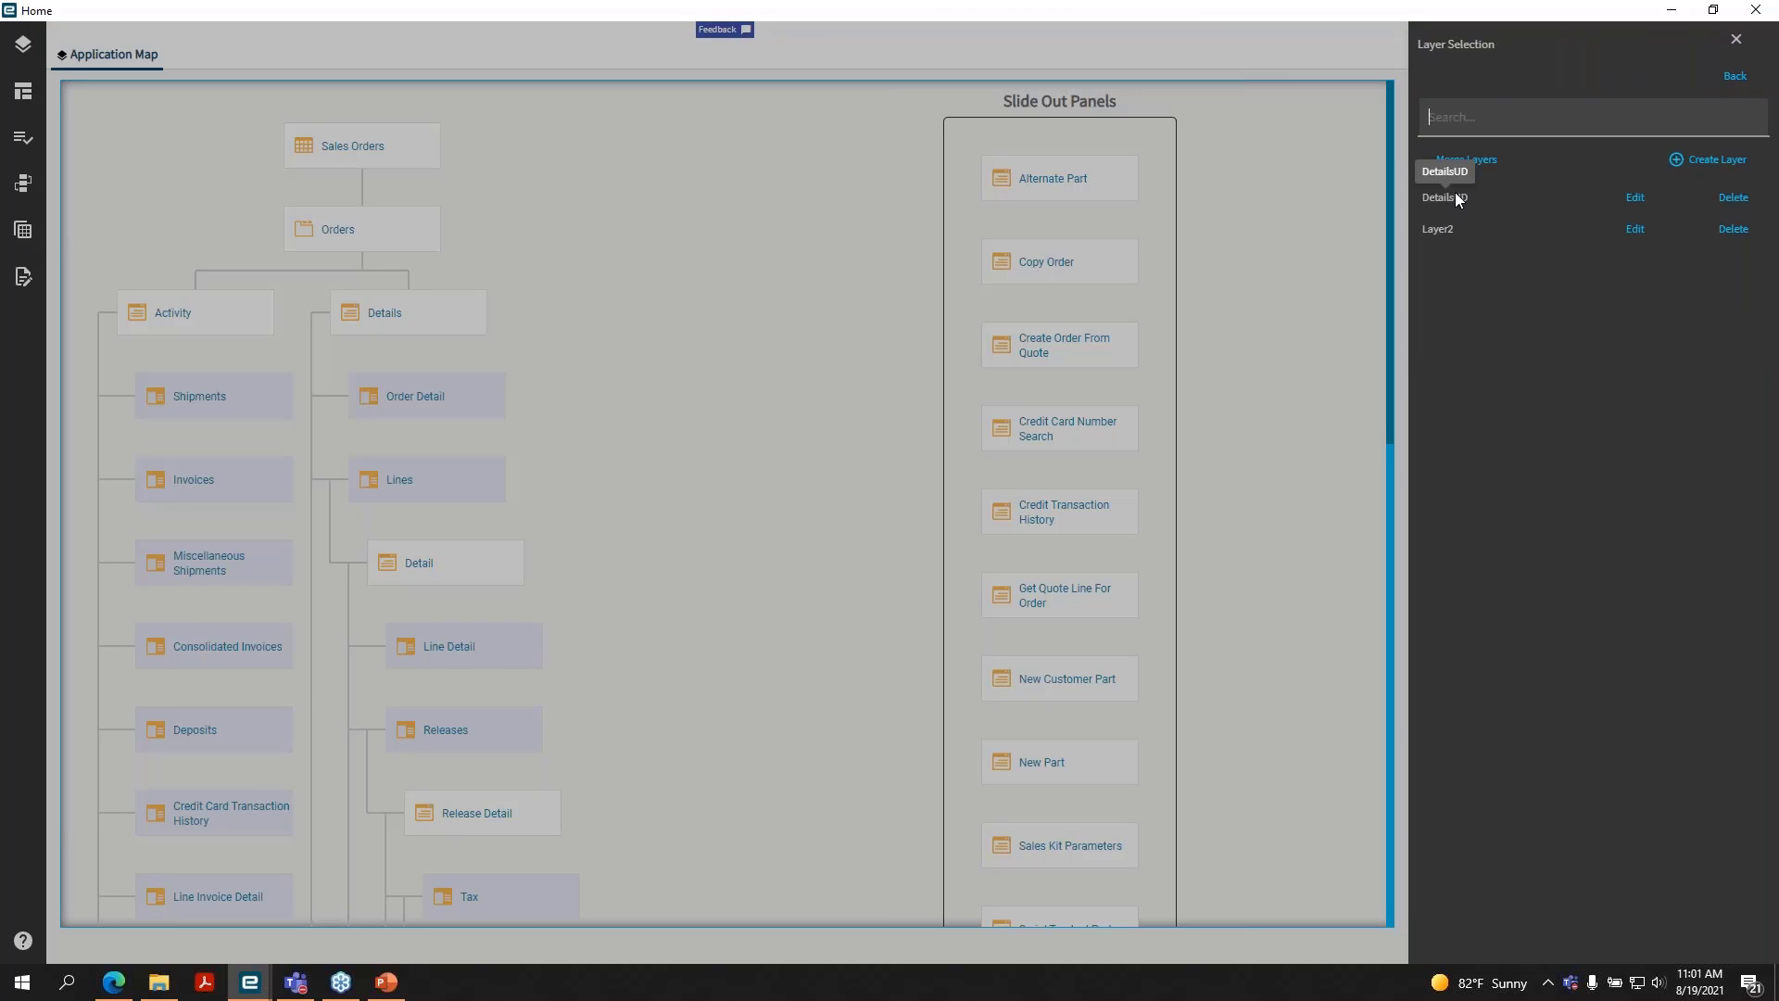
click(1636, 200)
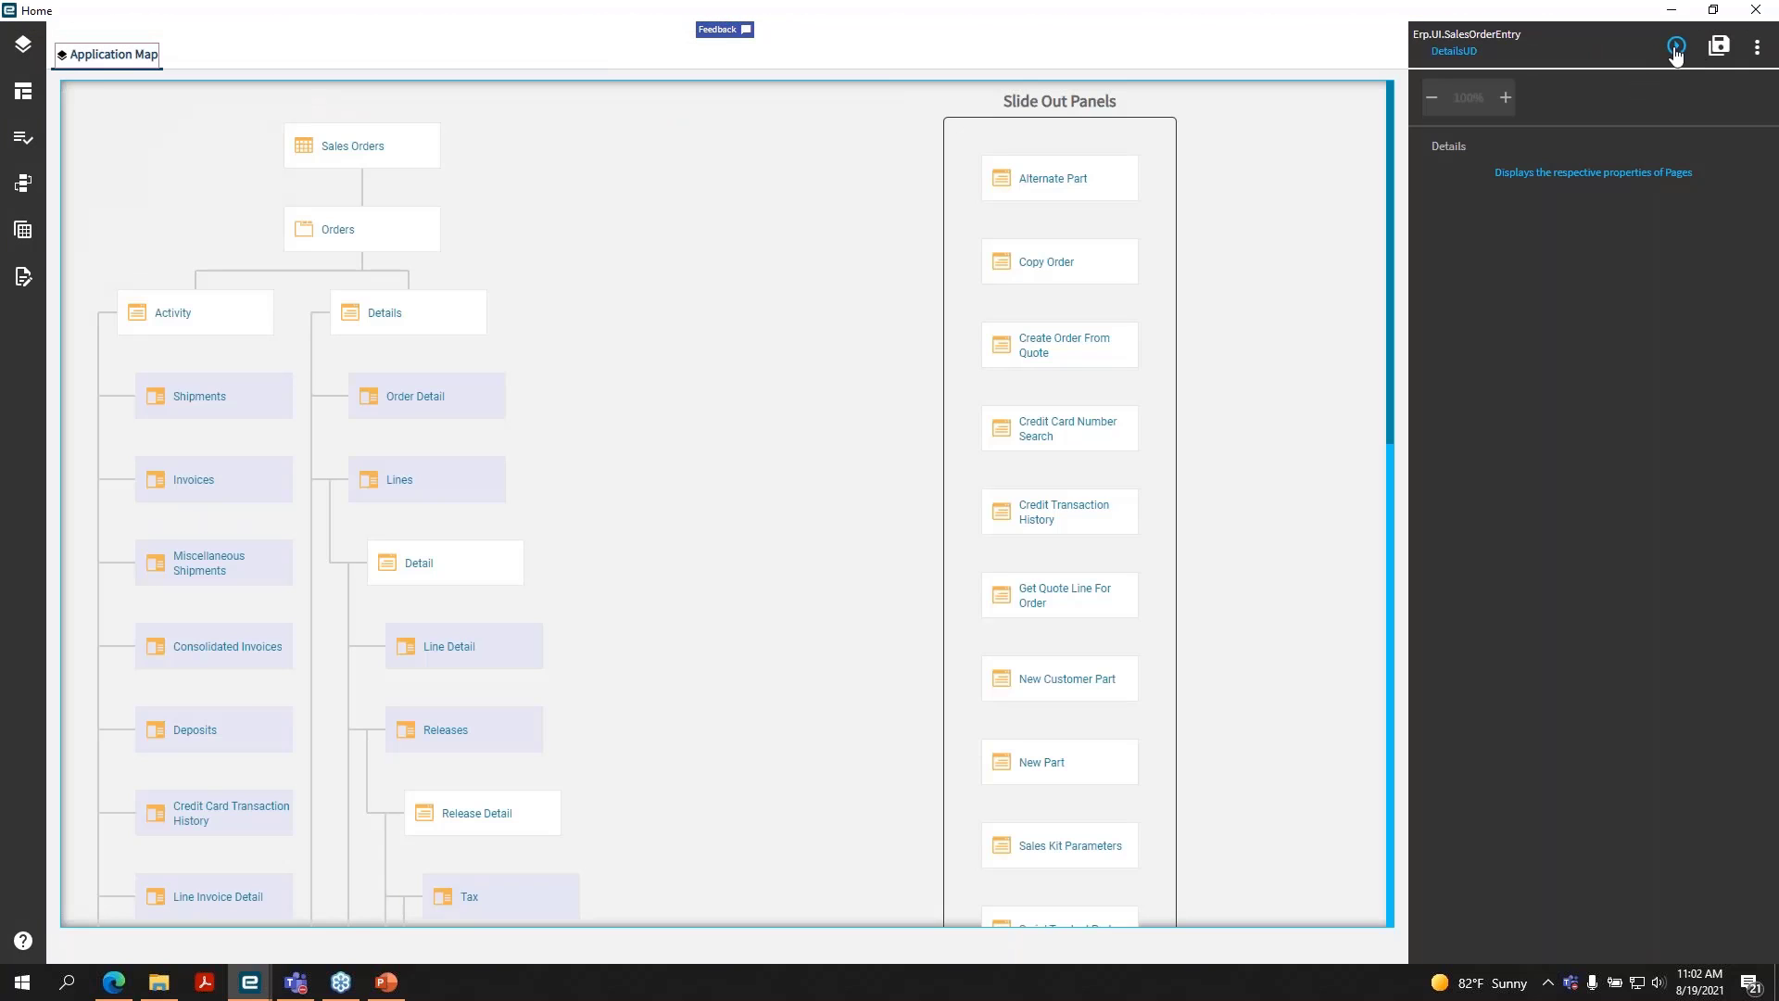
click(1676, 47)
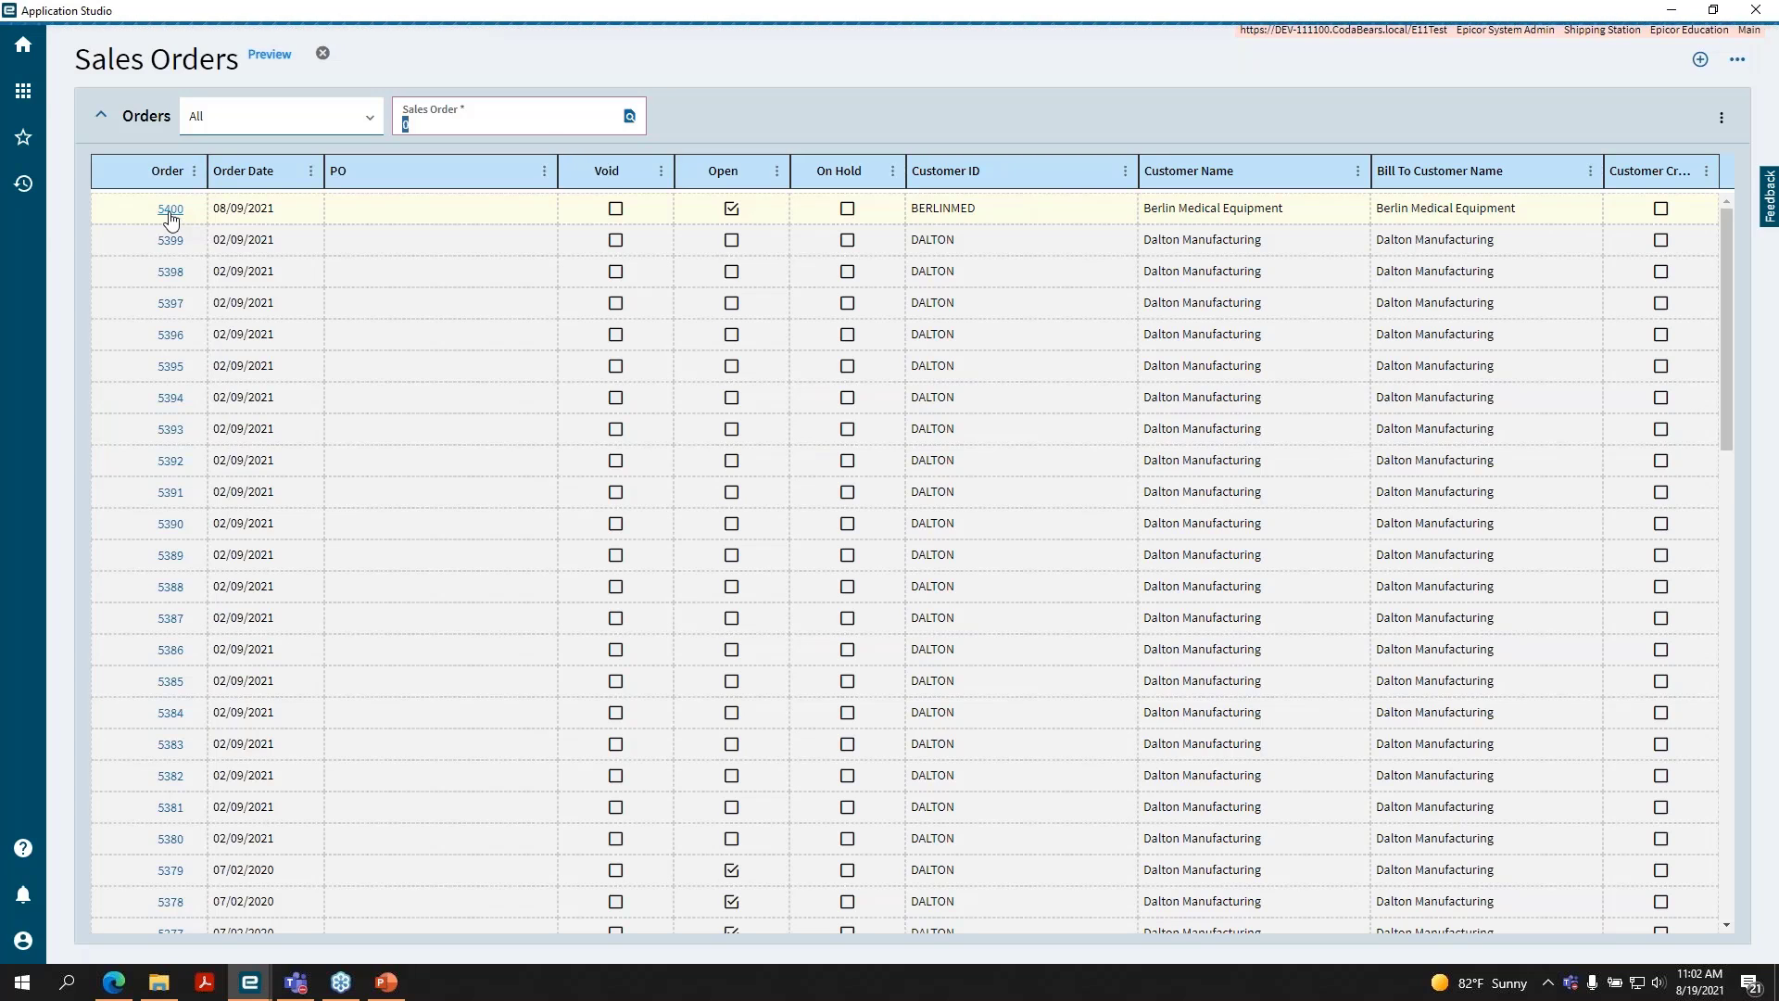
- Open sales order 5400 from the order list and go to the Line Detail of its first line
click(170, 211)
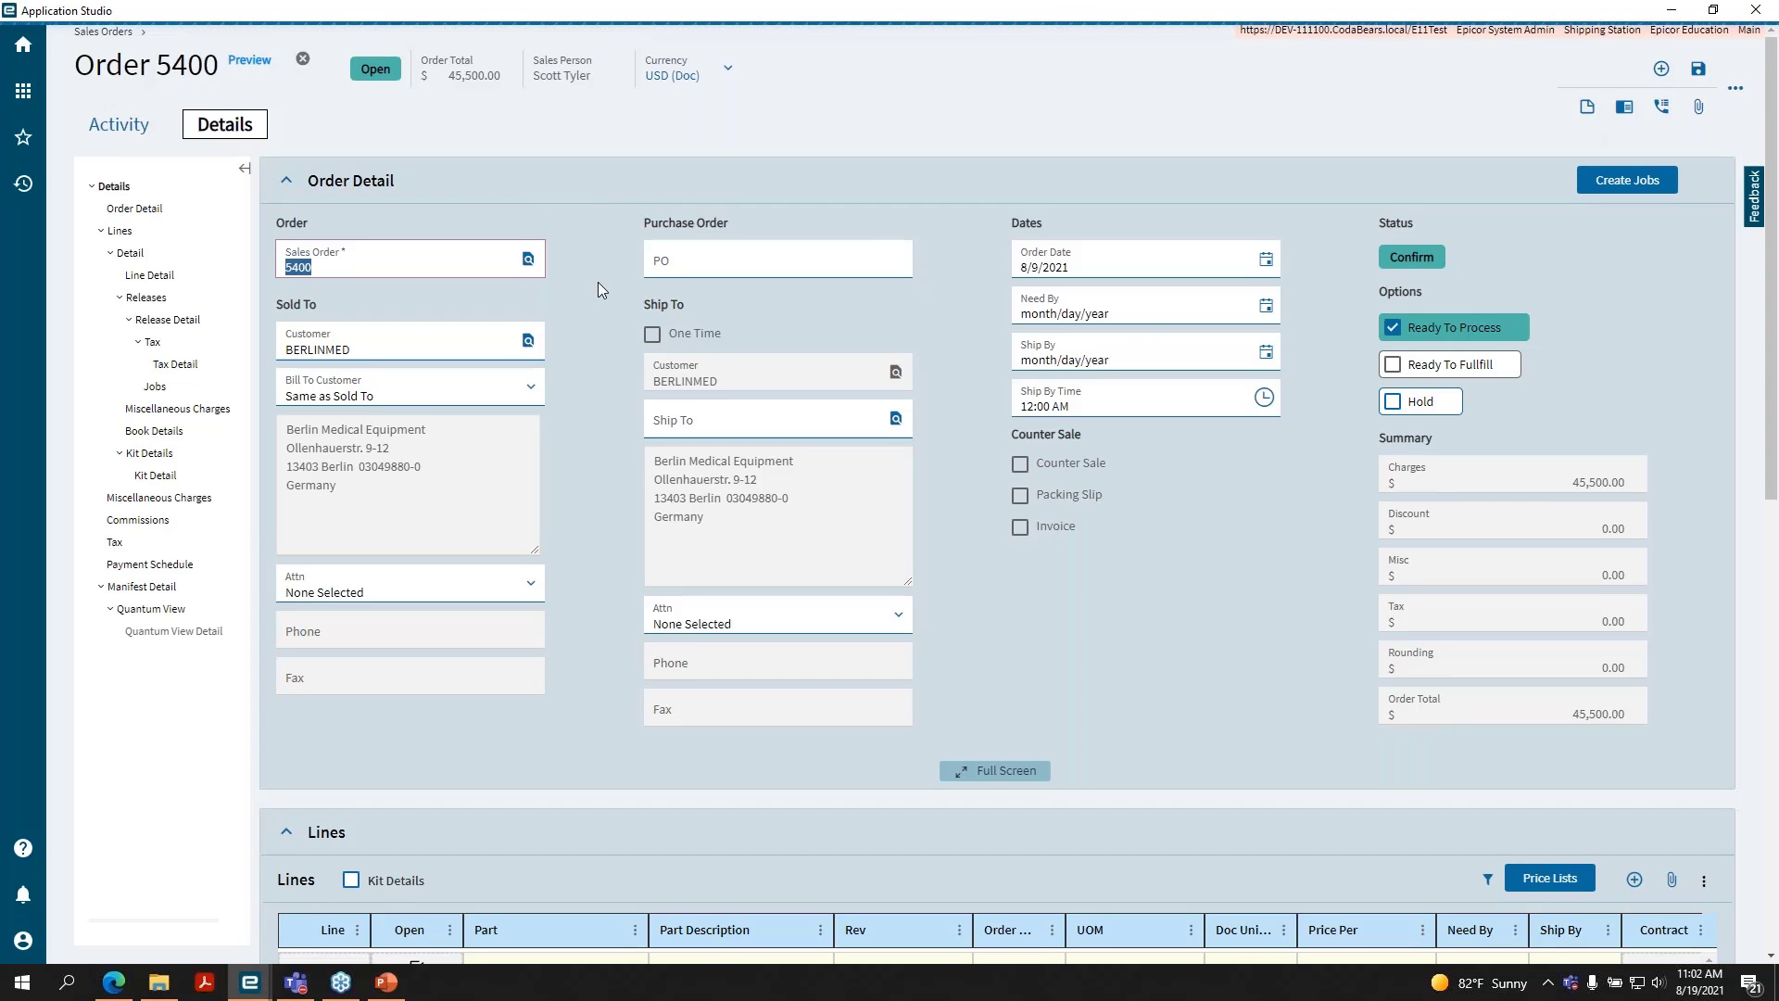
scroll(597, 282, down, 2)
scroll(593, 279, up, 2)
click(149, 278)
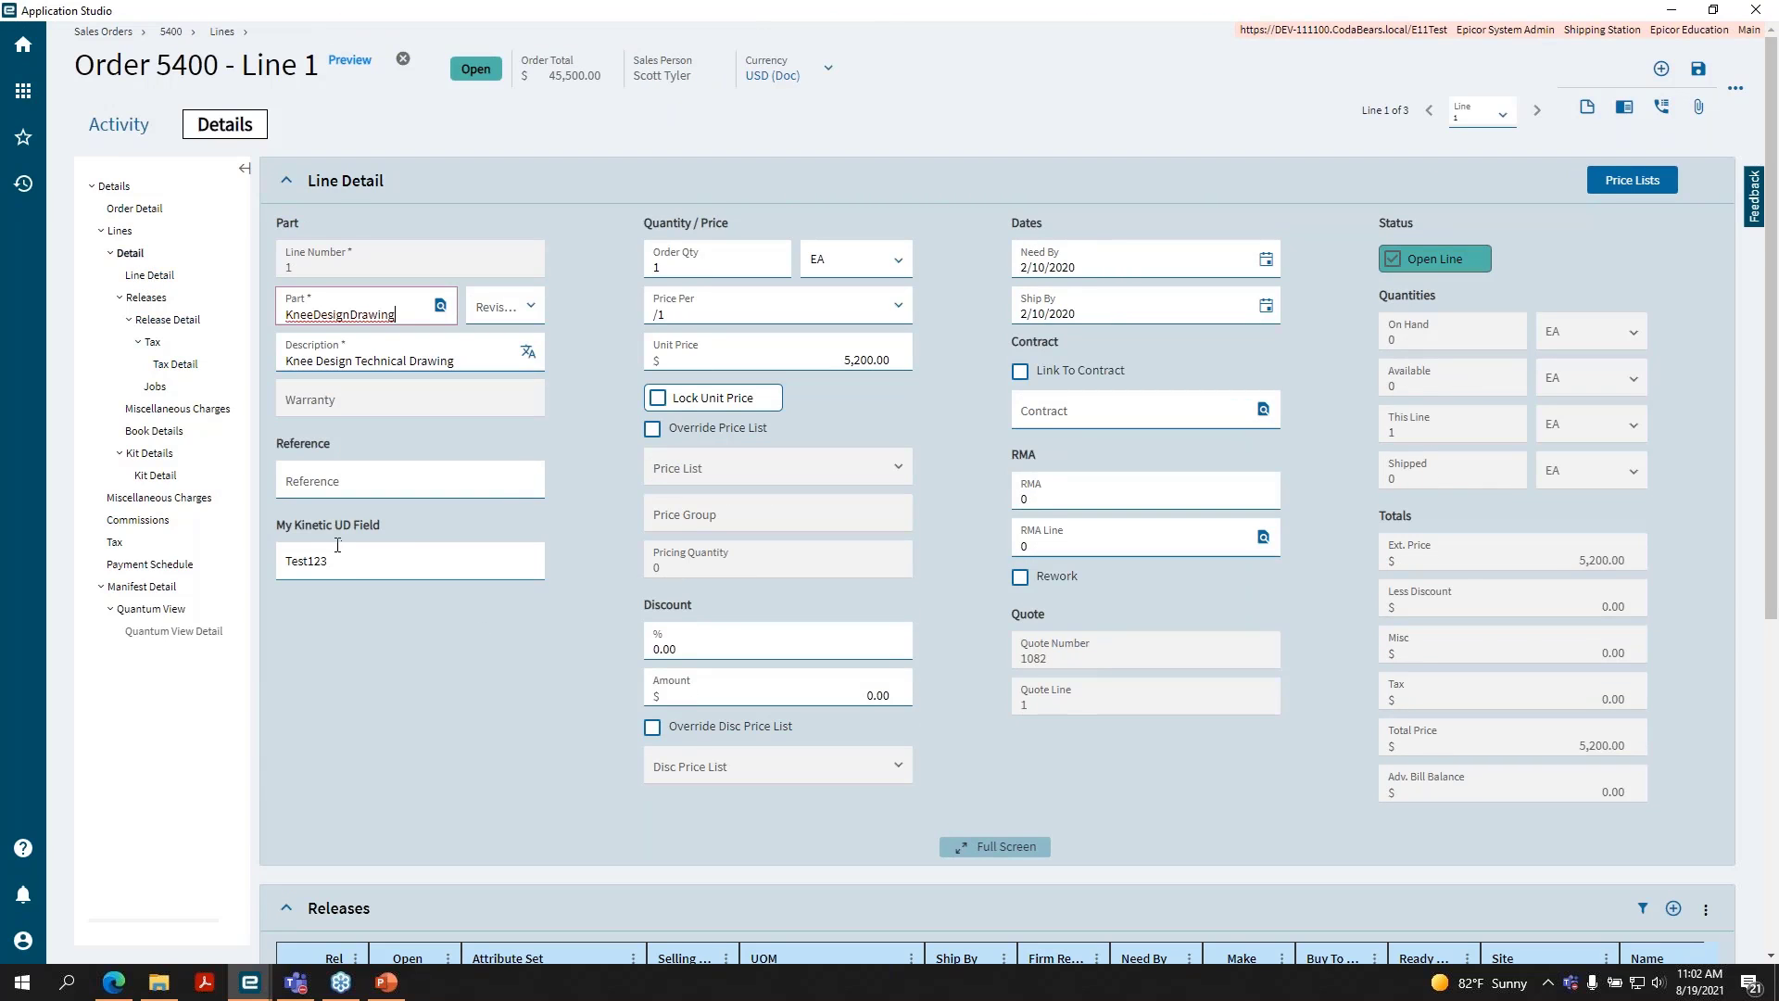
- Set My Kinetic UD Field on order line 1 to "HelloWorld!" and save the order
click(394, 533)
drag(362, 559, 248, 559)
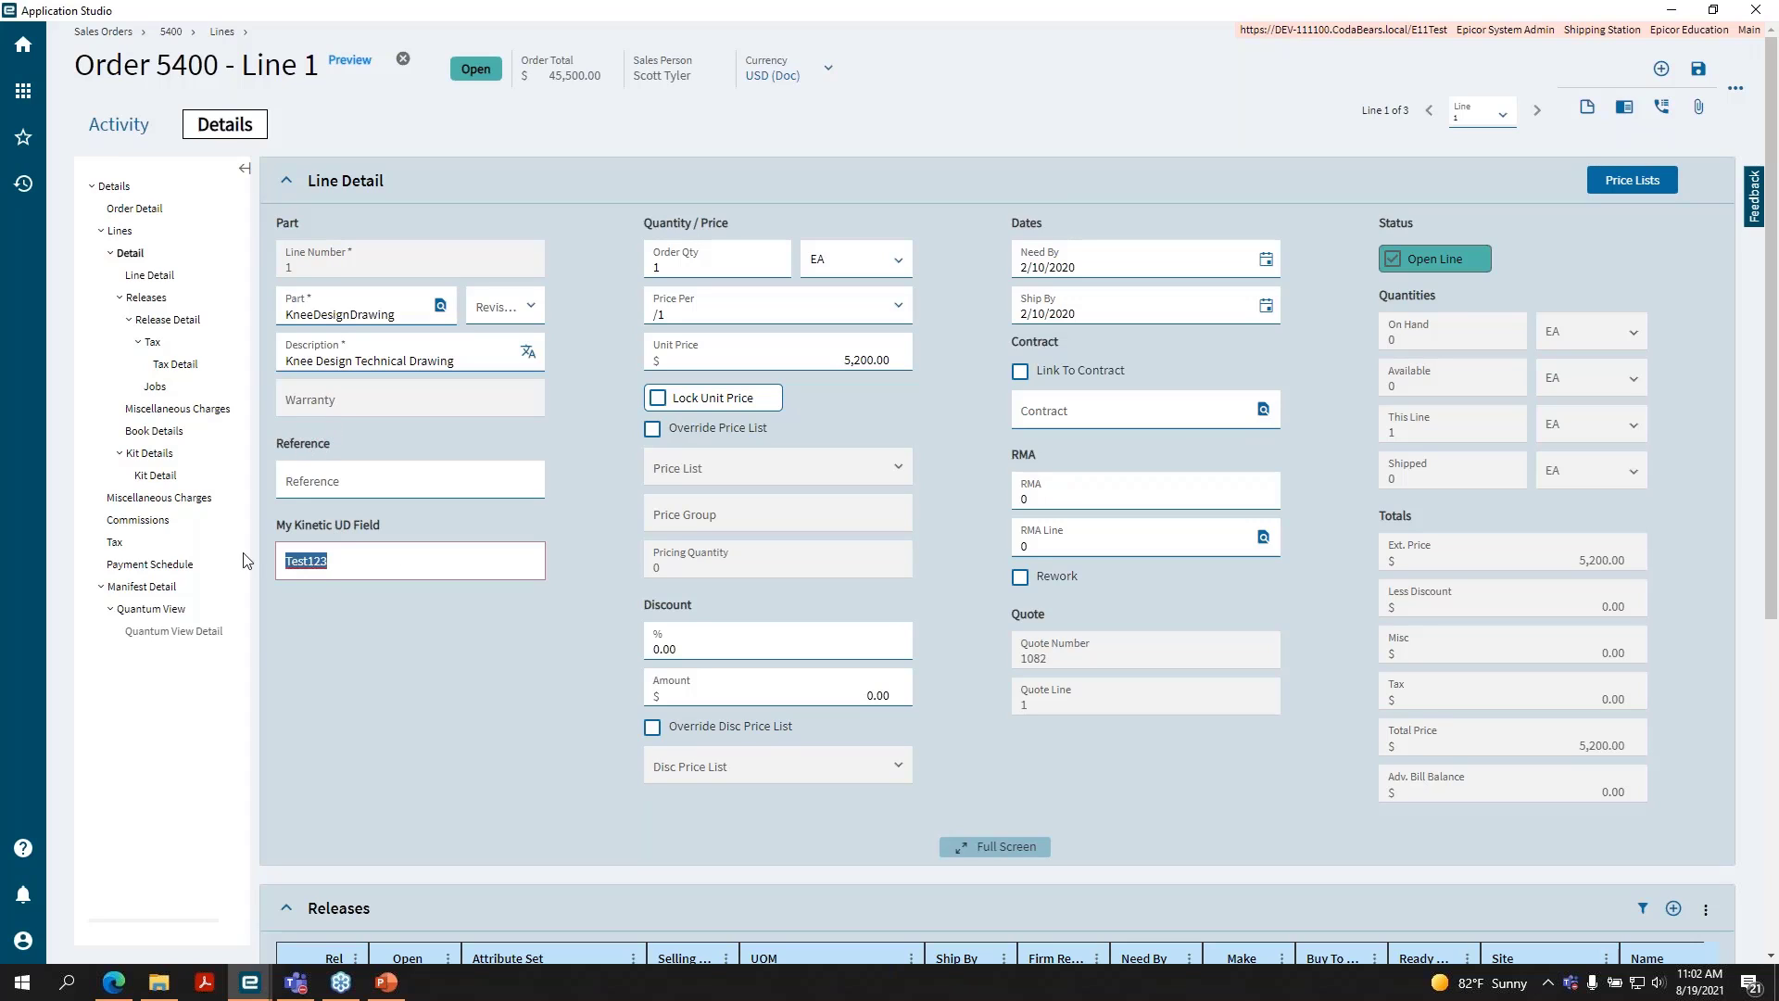
key(BackSpace)
text(Test)
text(123)
key(ctrl+a)
text(HelloWorld!)
click(1705, 72)
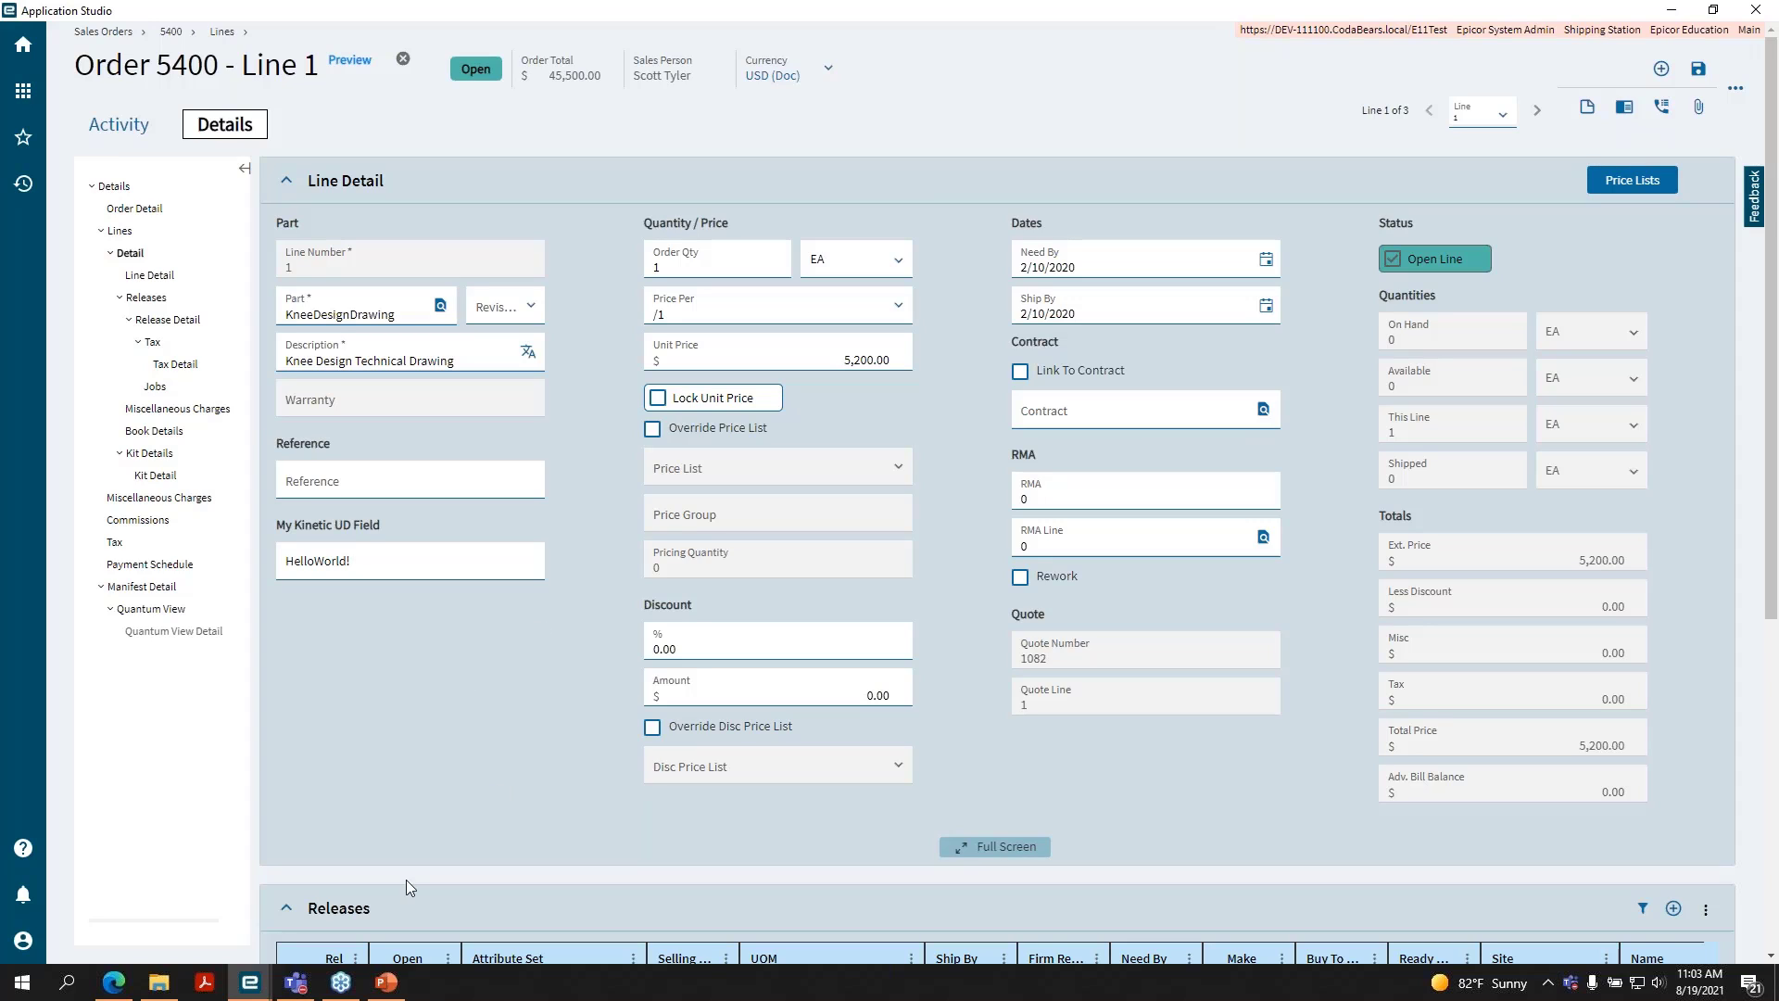
- Switch to PowerPoint and present the slideshow up to the slide "What's cool about Kinetic Application Studio"
click(389, 984)
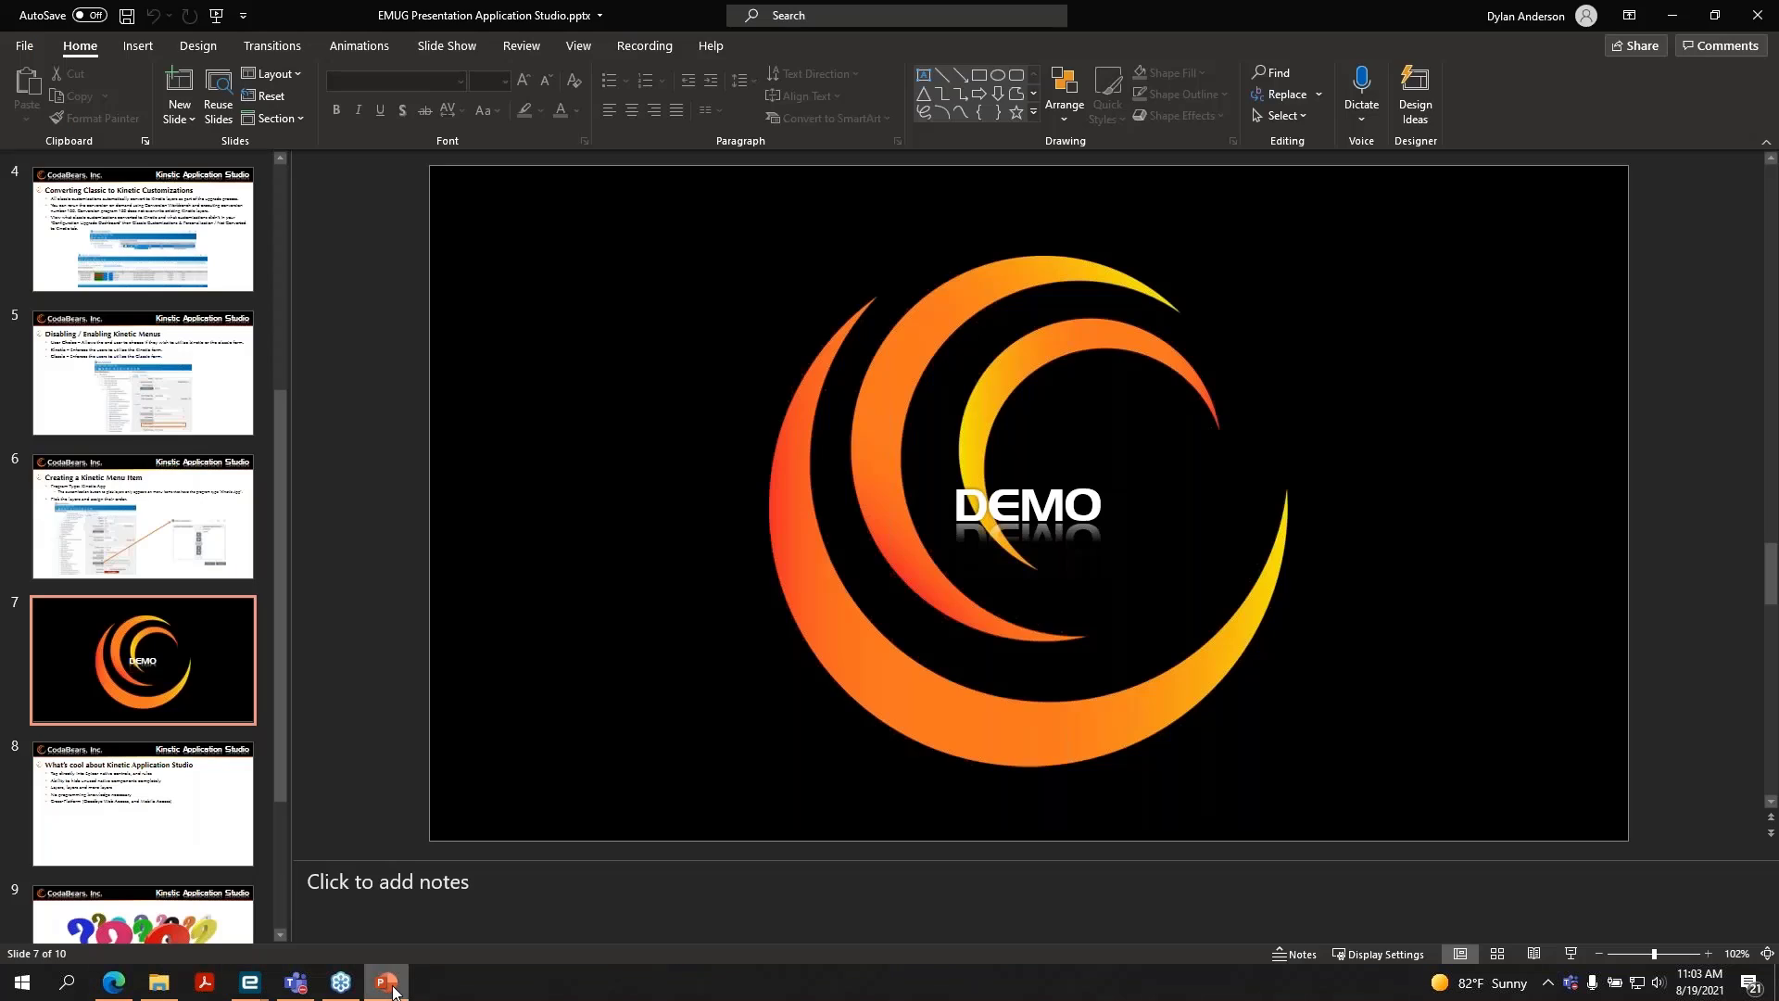
key(F5)
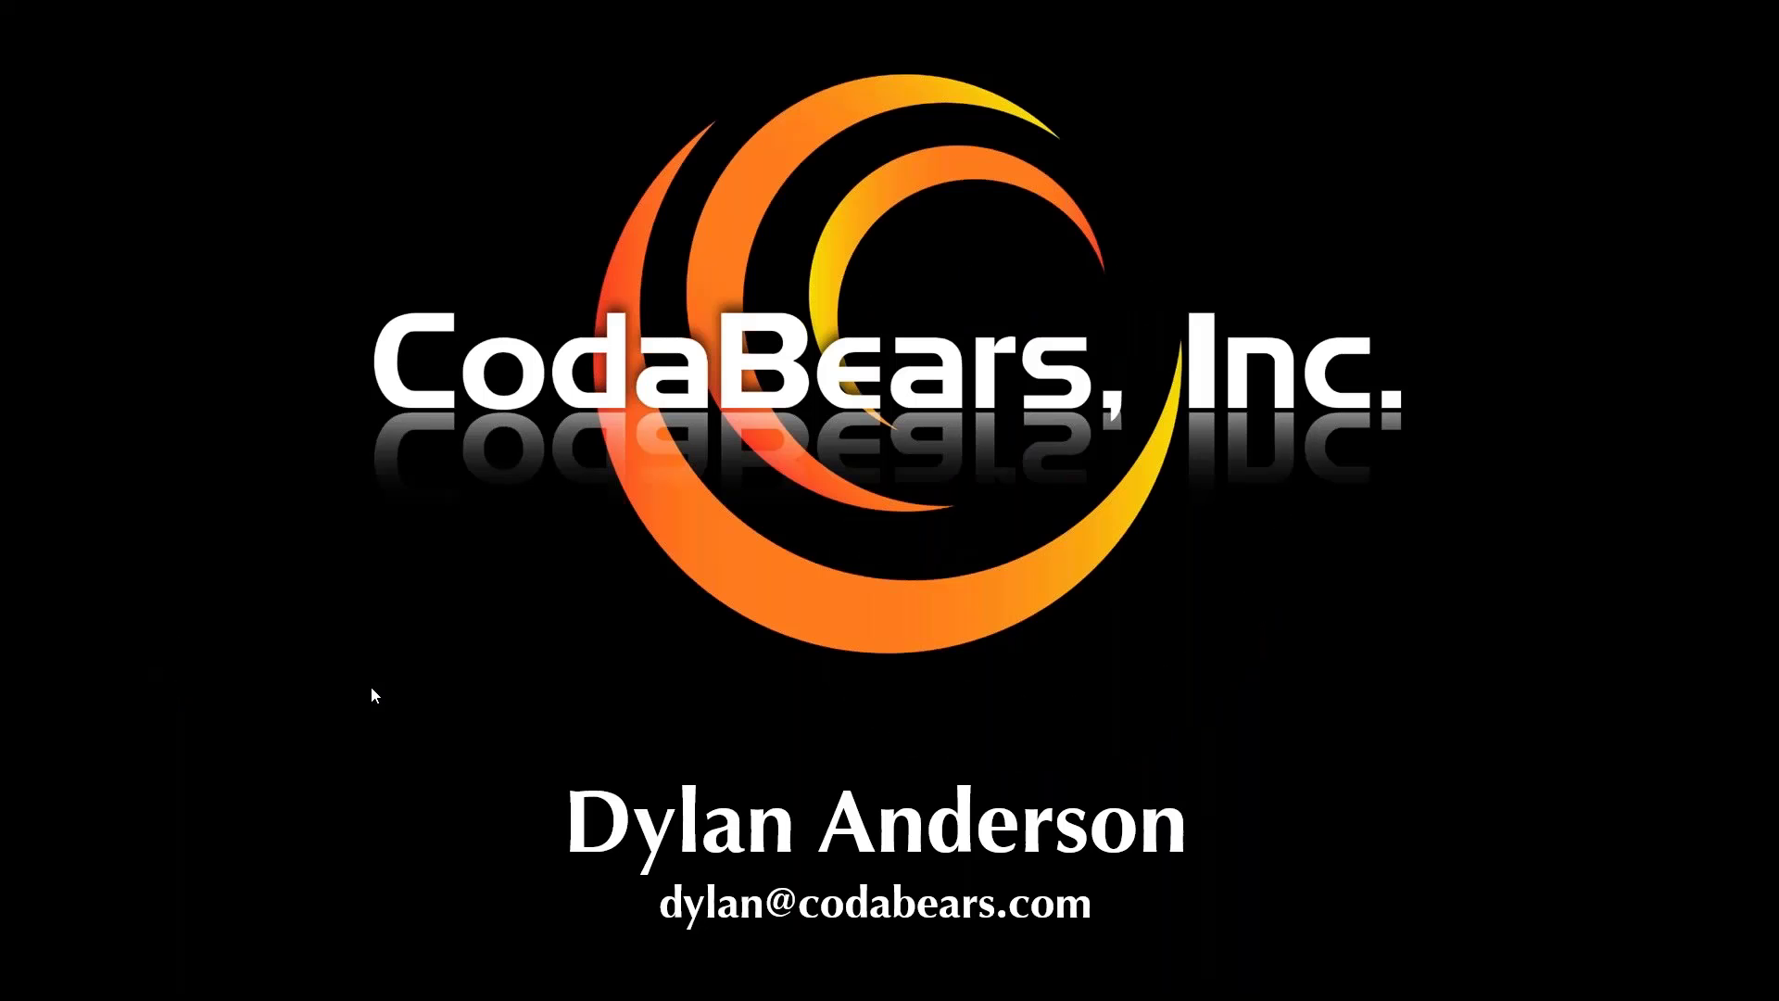
key(Right)
key(Right)
key(Right)
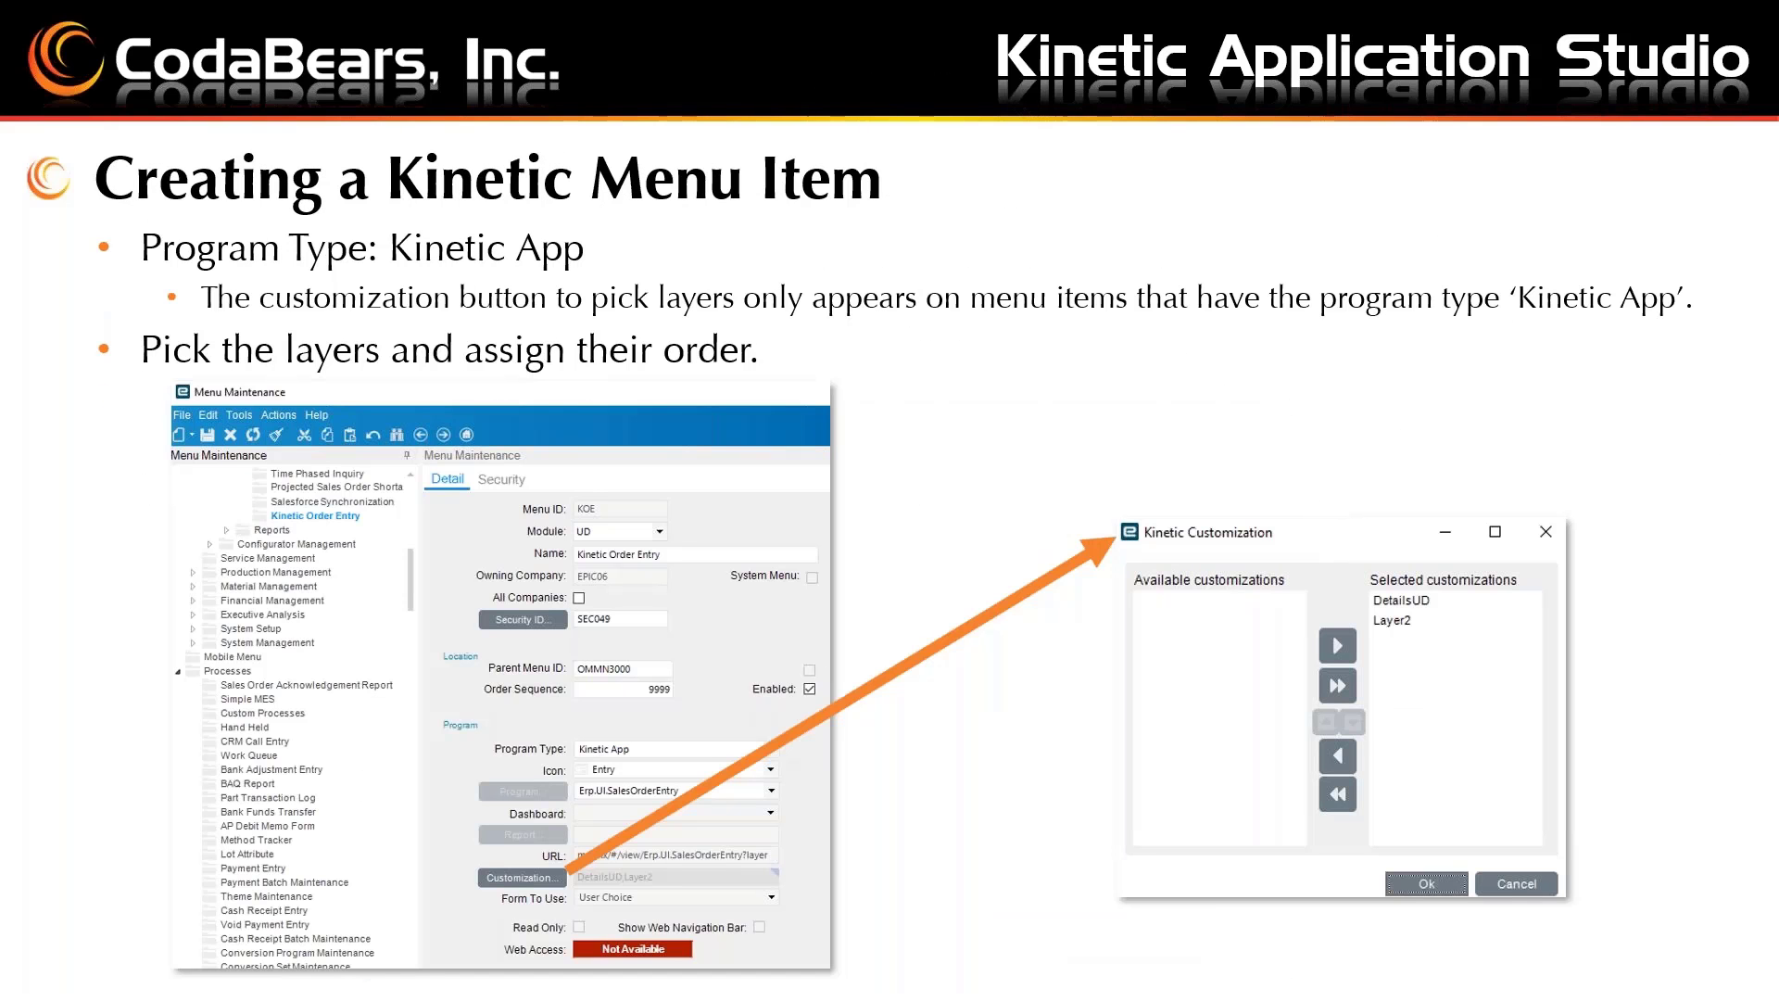
key(Right)
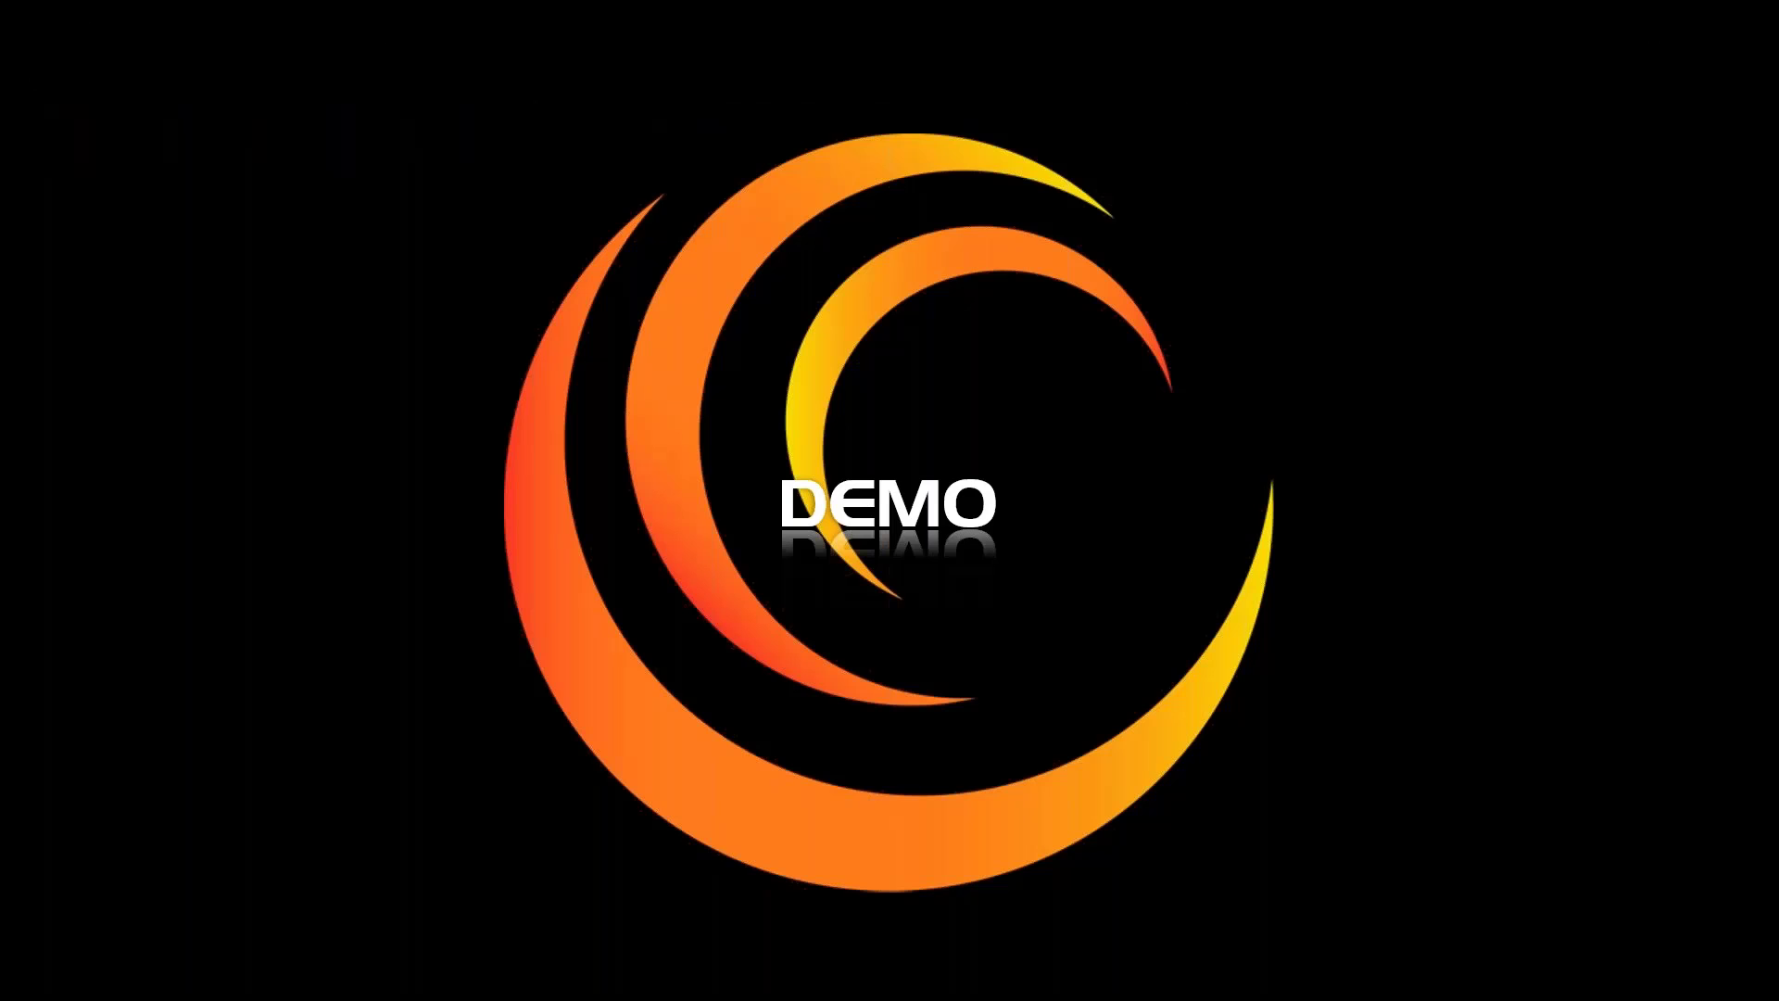
key(Right)
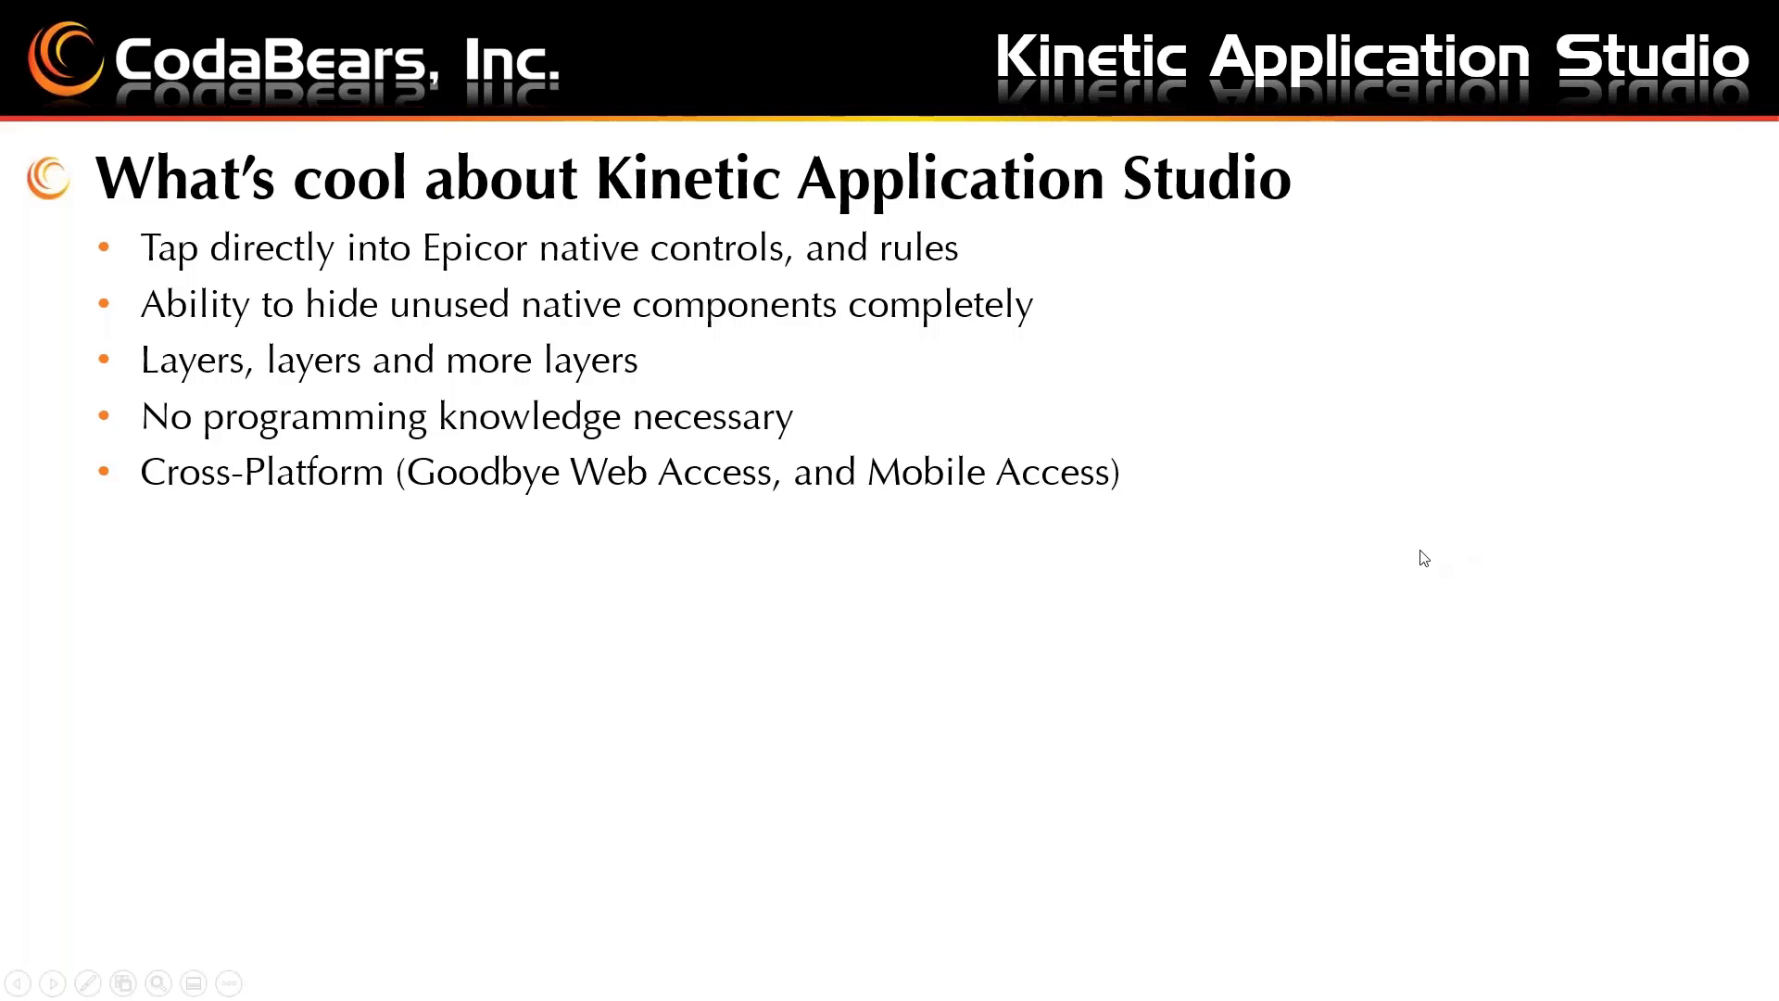
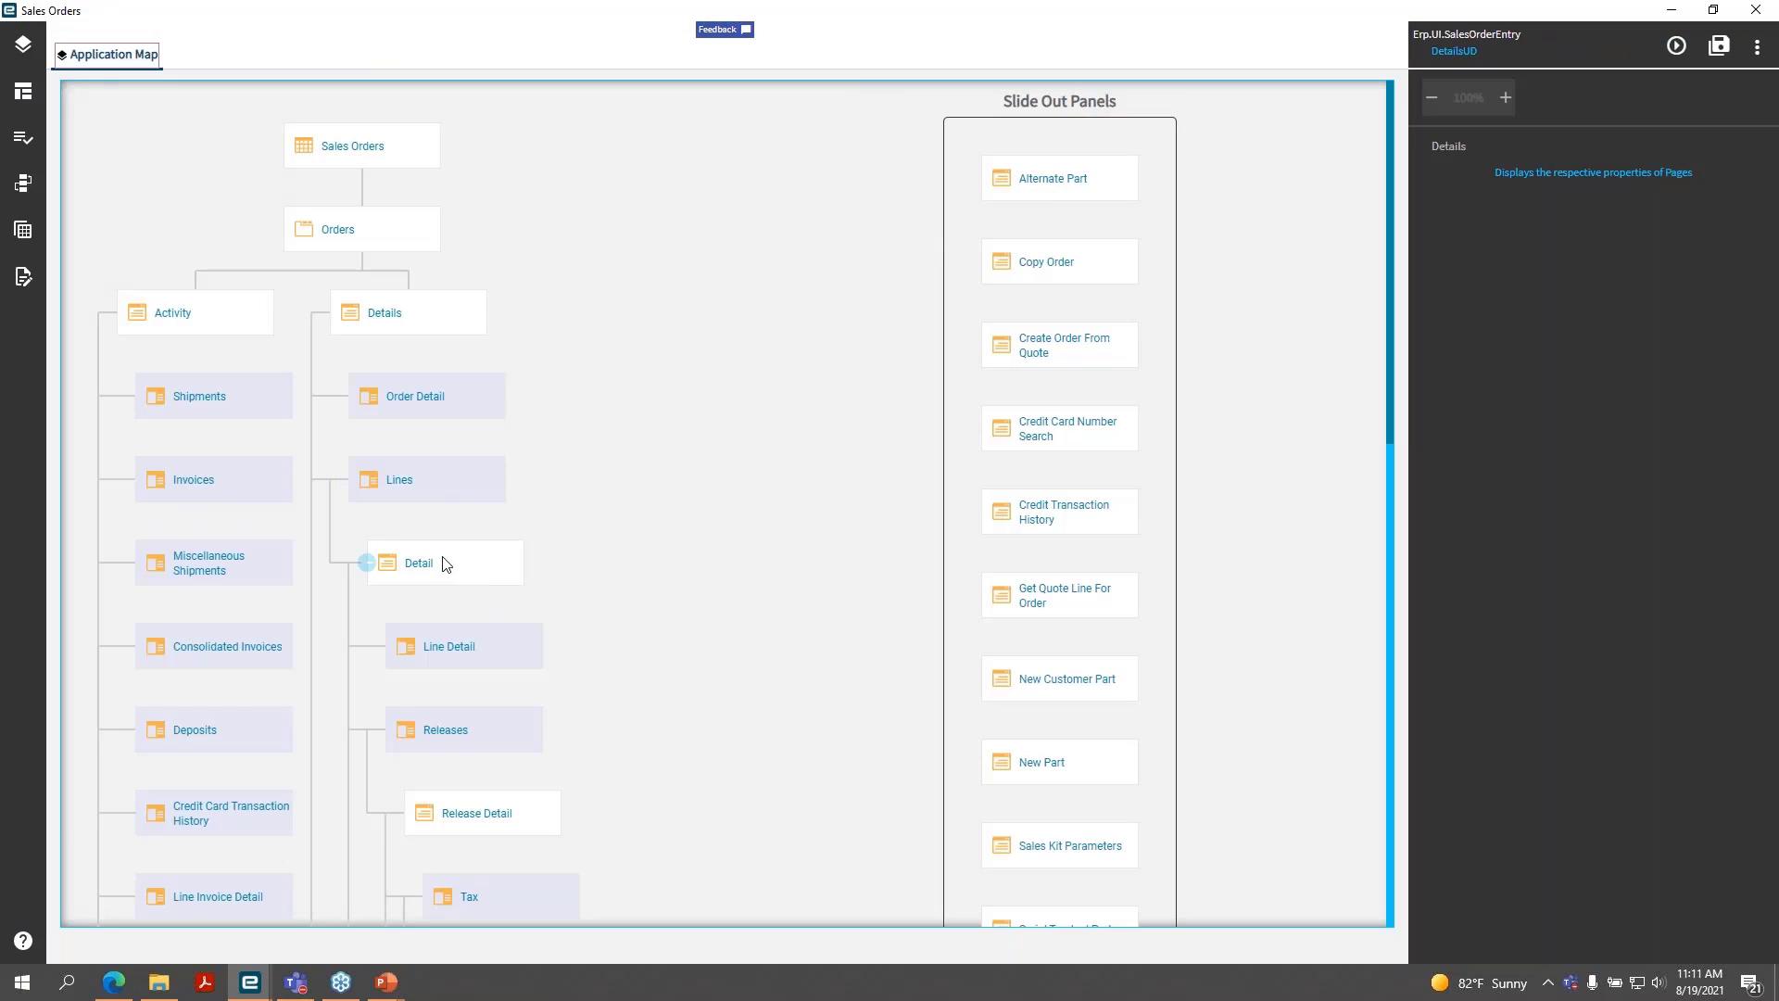
- Open the Detail page under Lines from the DetailsUD application map for editing
click(450, 562)
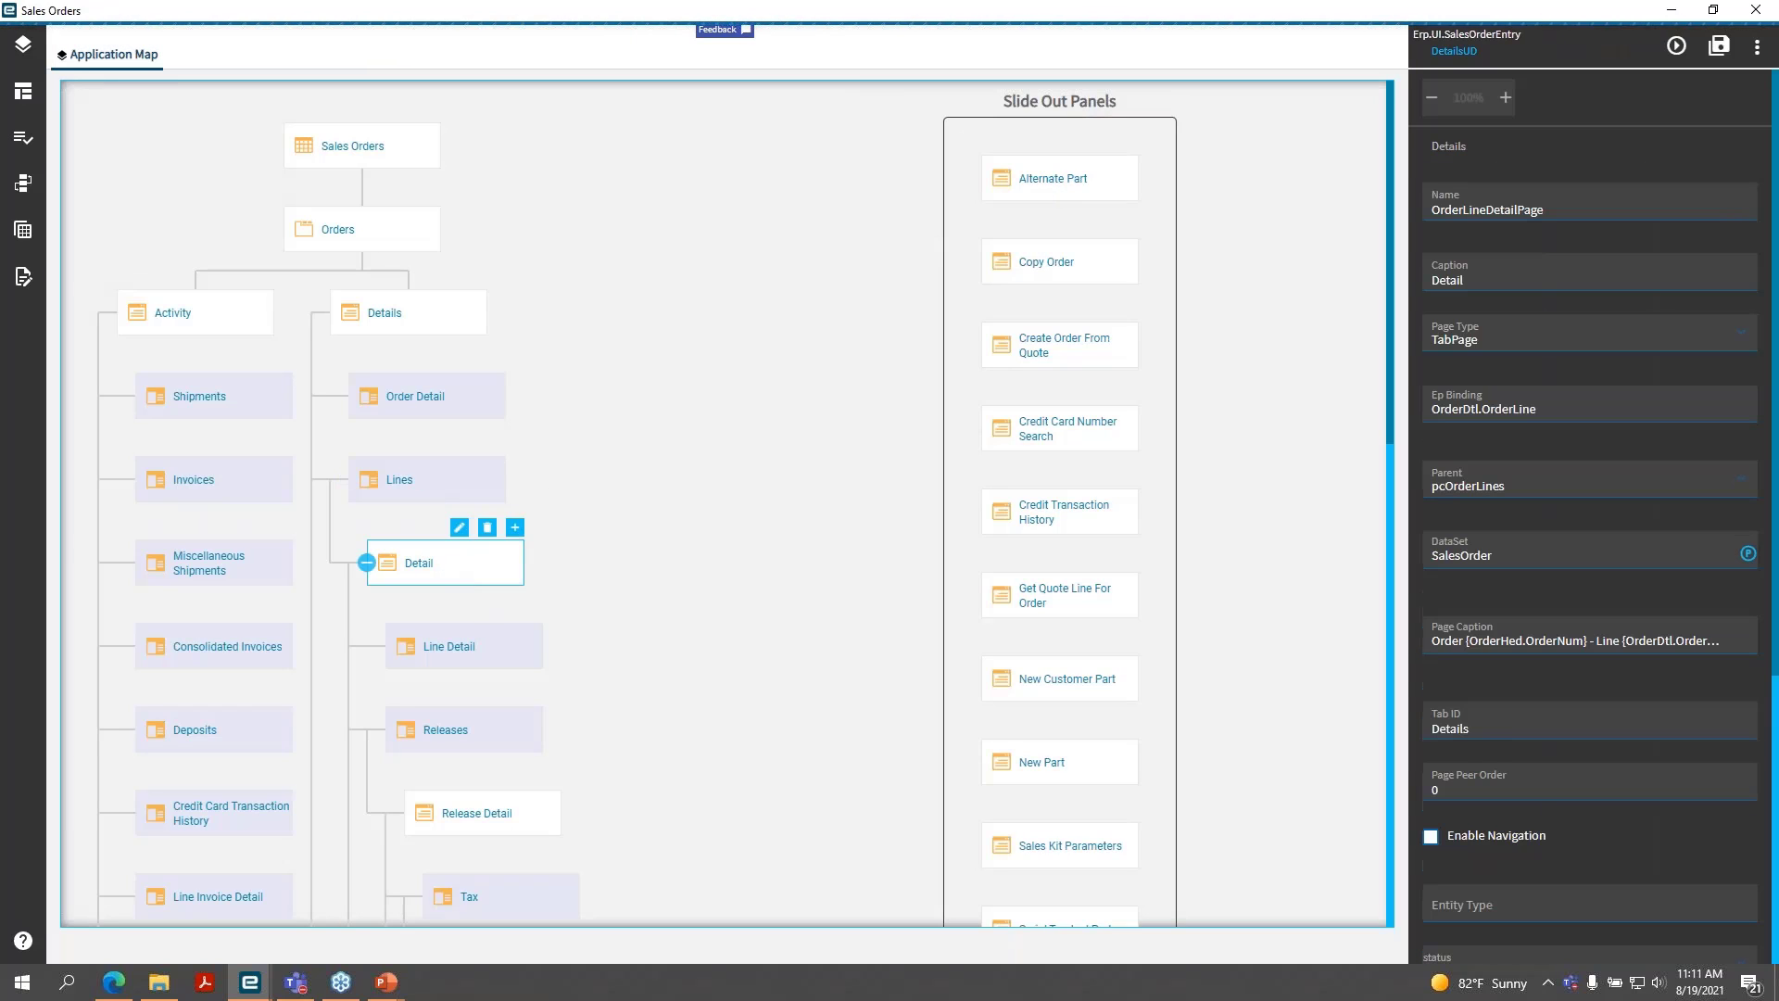
click(458, 528)
scroll(262, 675, down, 3)
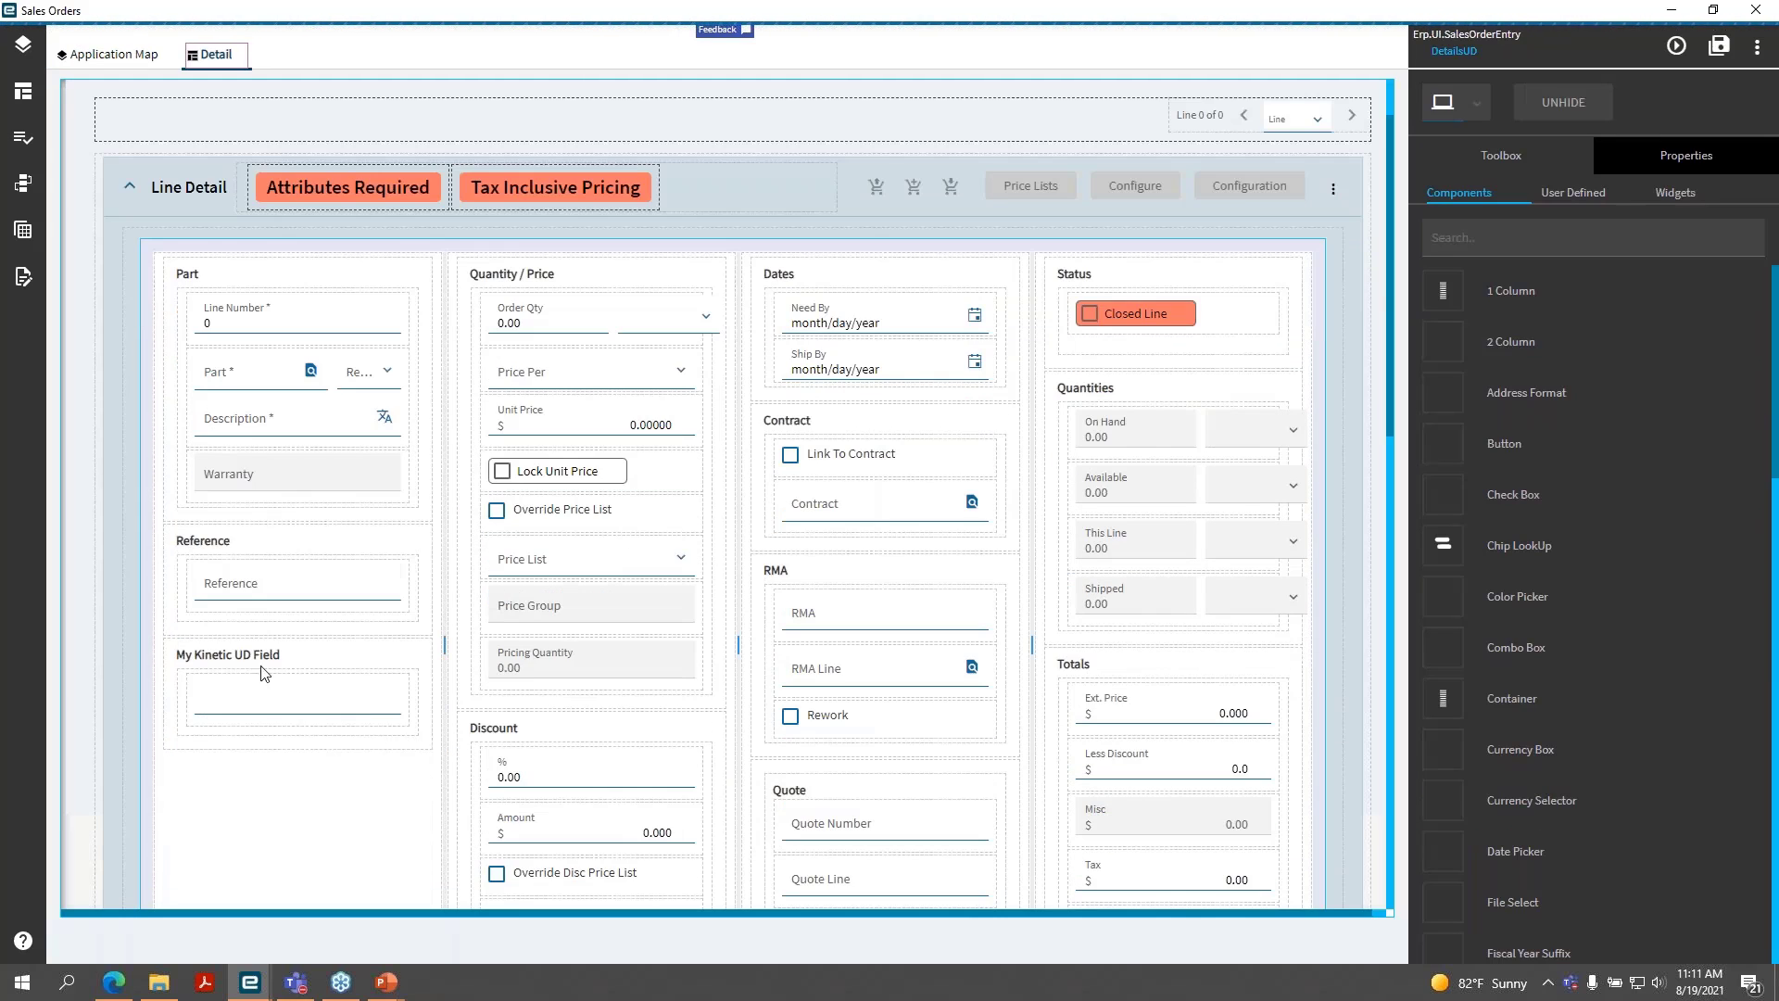
- Move the My Kinetic UD Field group into the Part group and back below the Reference group
click(278, 477)
mouse_move(195, 449)
mouse_down()
mouse_move(215, 344)
mouse_move(232, 412)
mouse_move(216, 426)
mouse_up()
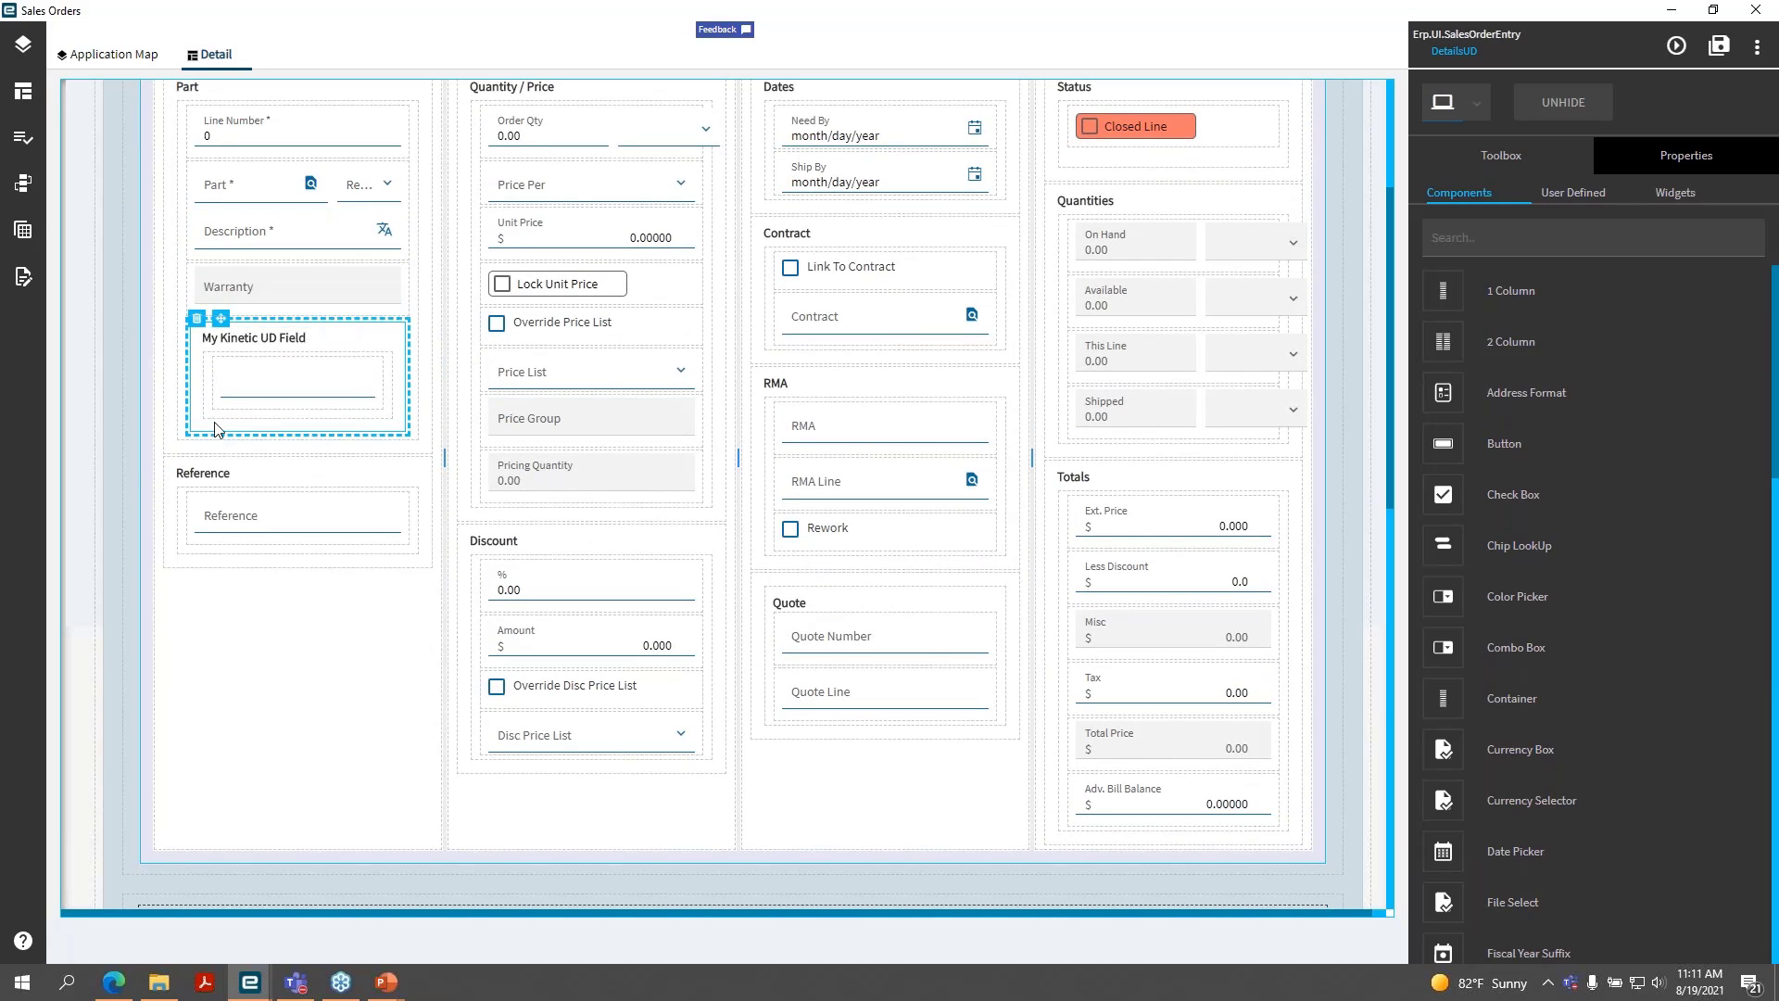
click(207, 327)
drag(218, 319, 208, 572)
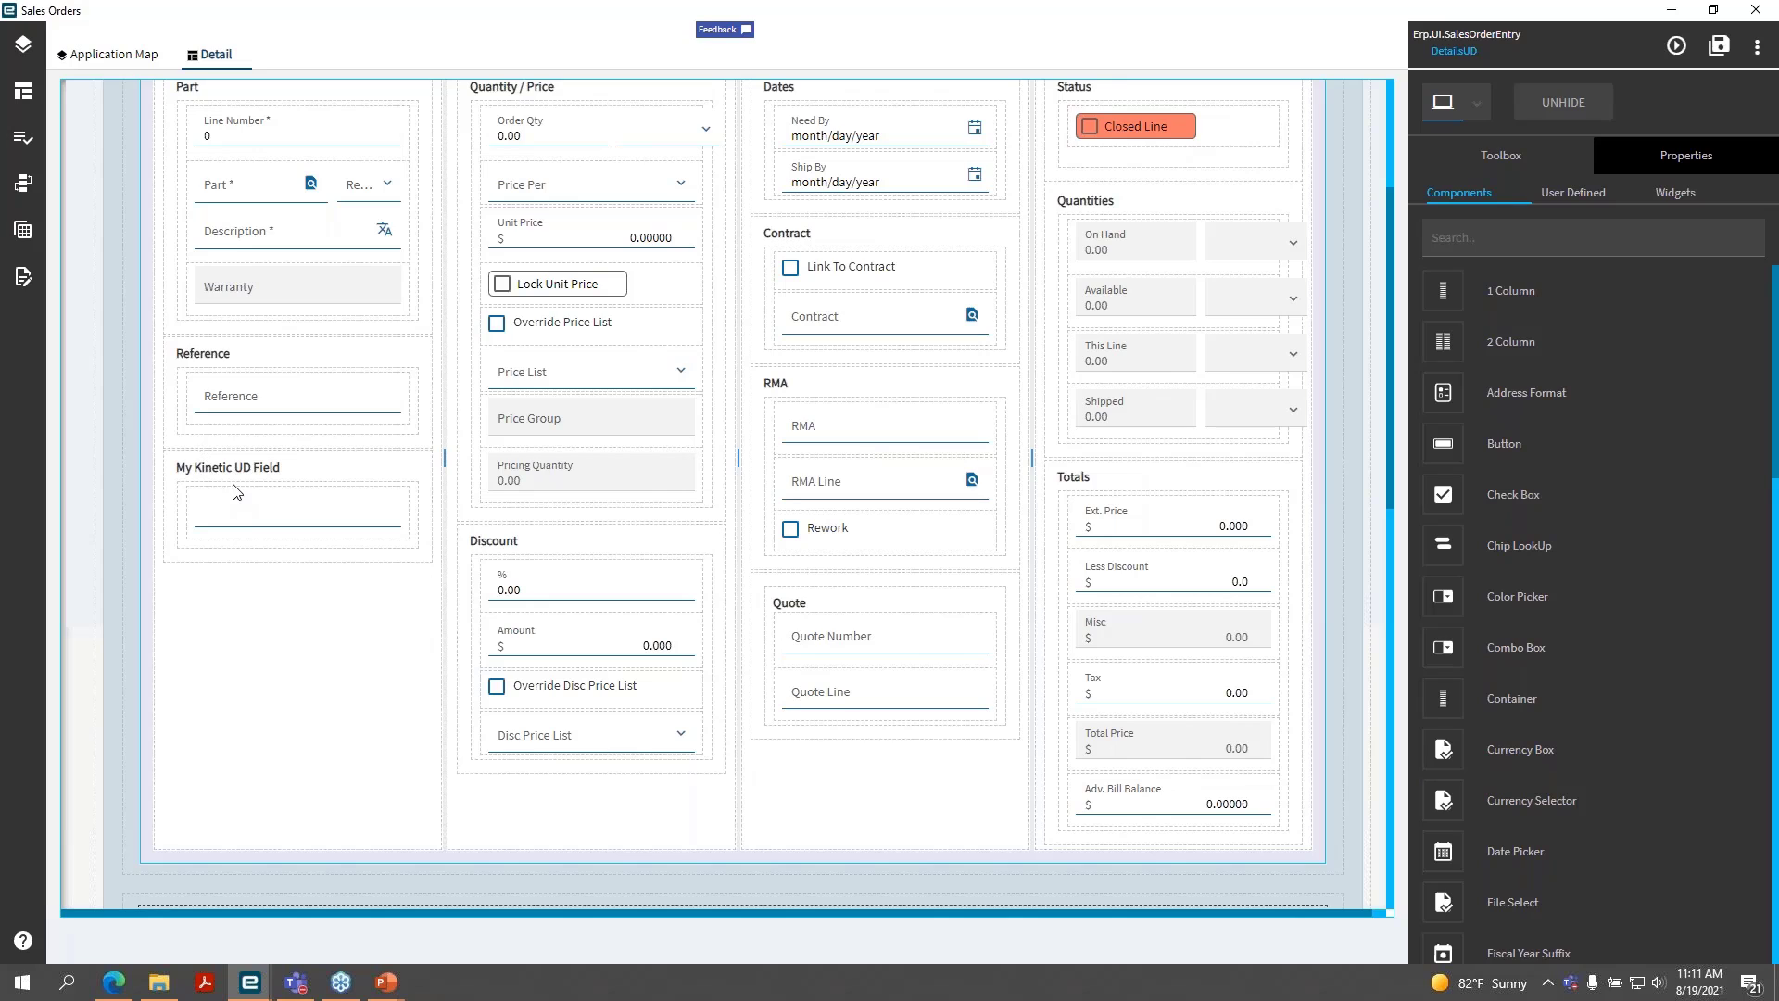
click(293, 468)
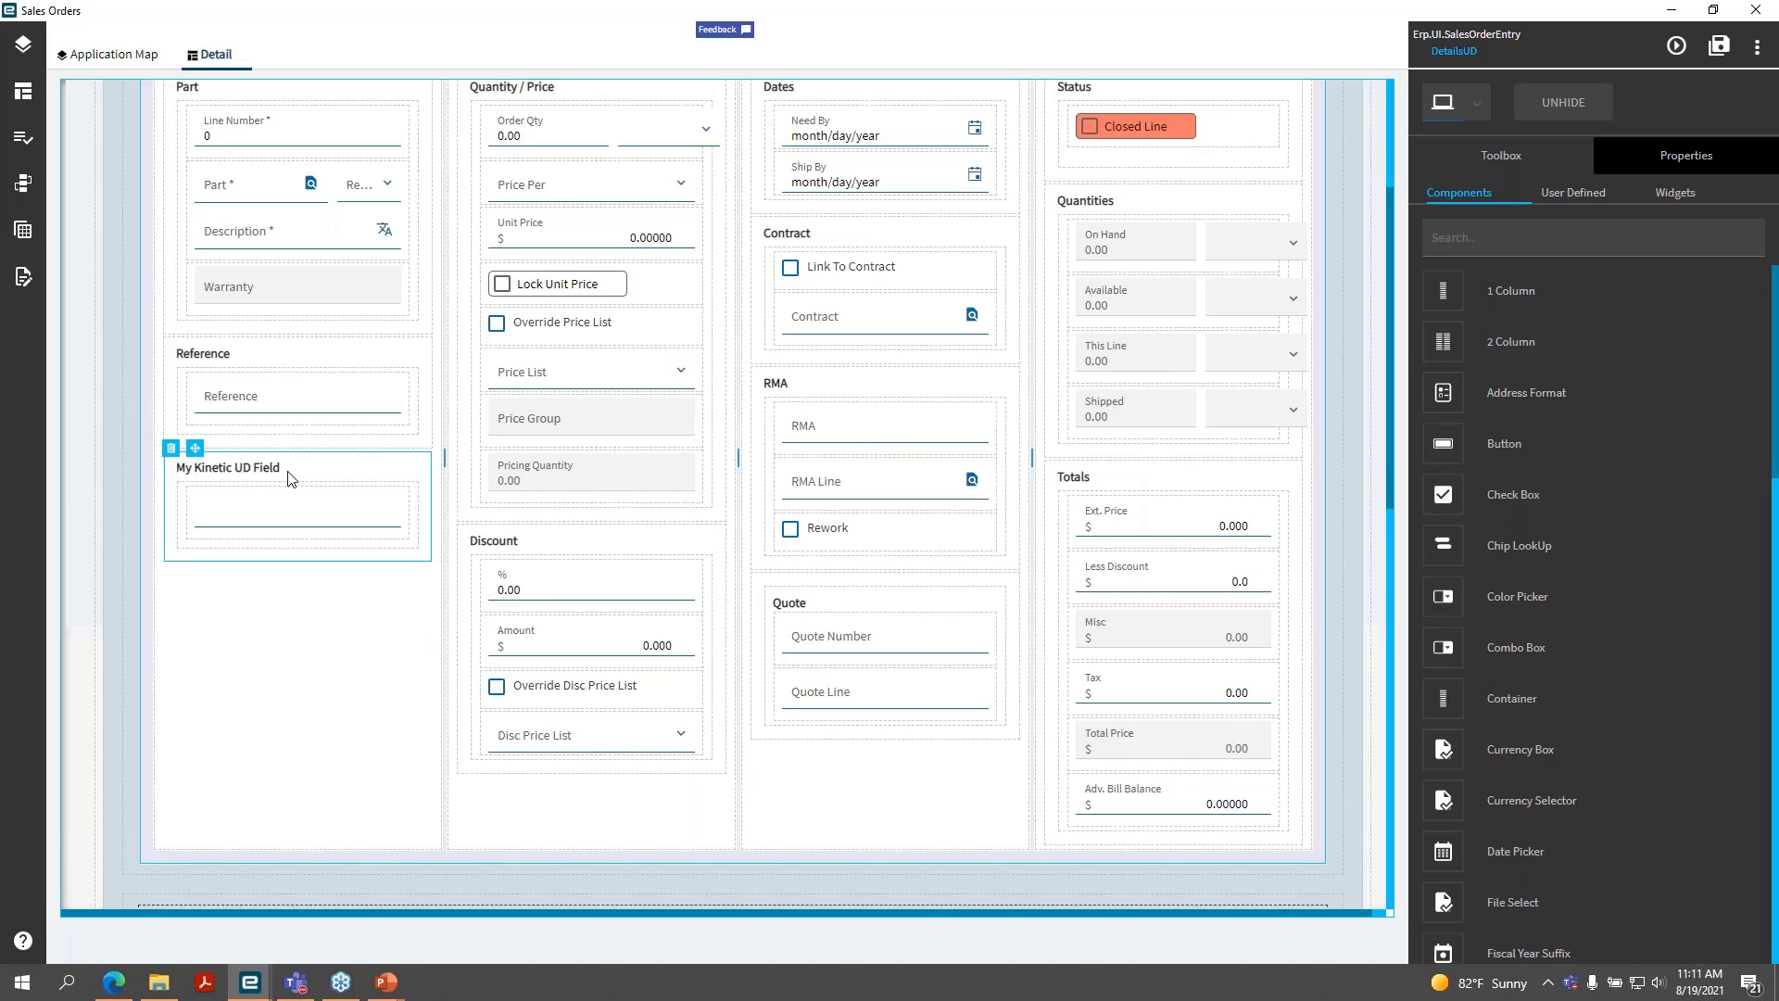
click(281, 619)
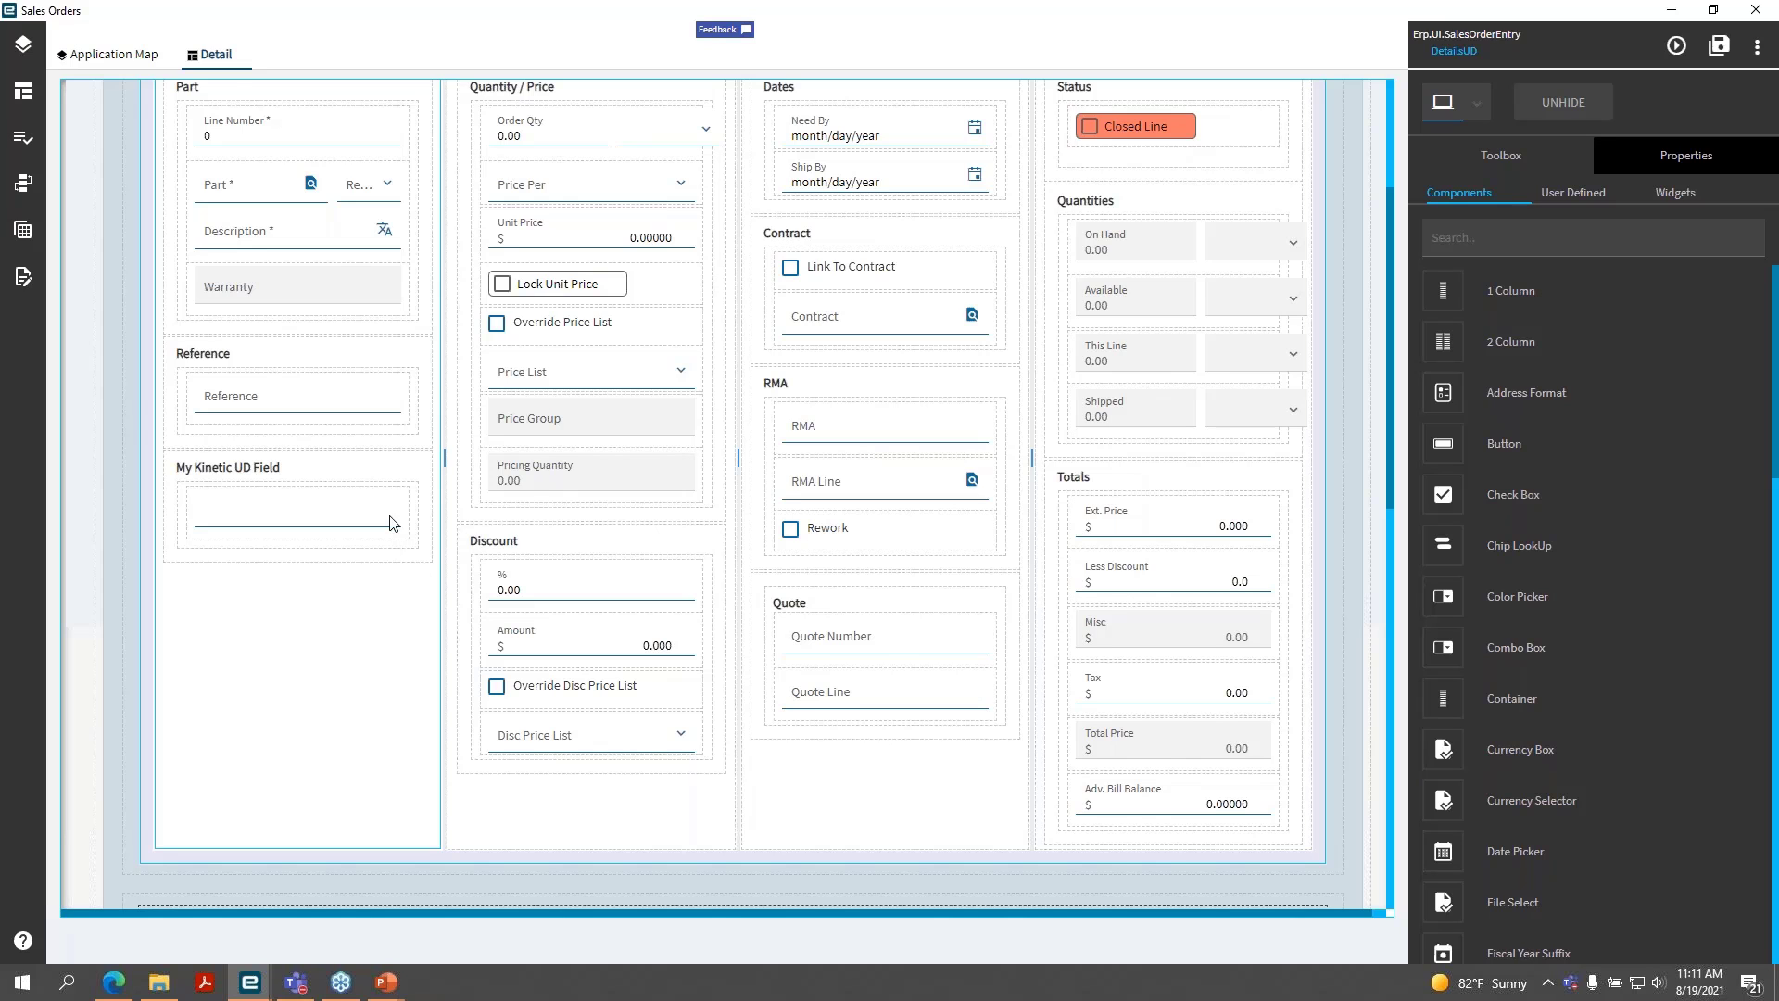
- Move the My Kinetic UD Field group beneath the Line Detail columns and return it to below the Reference group
click(405, 482)
drag(195, 451, 370, 421)
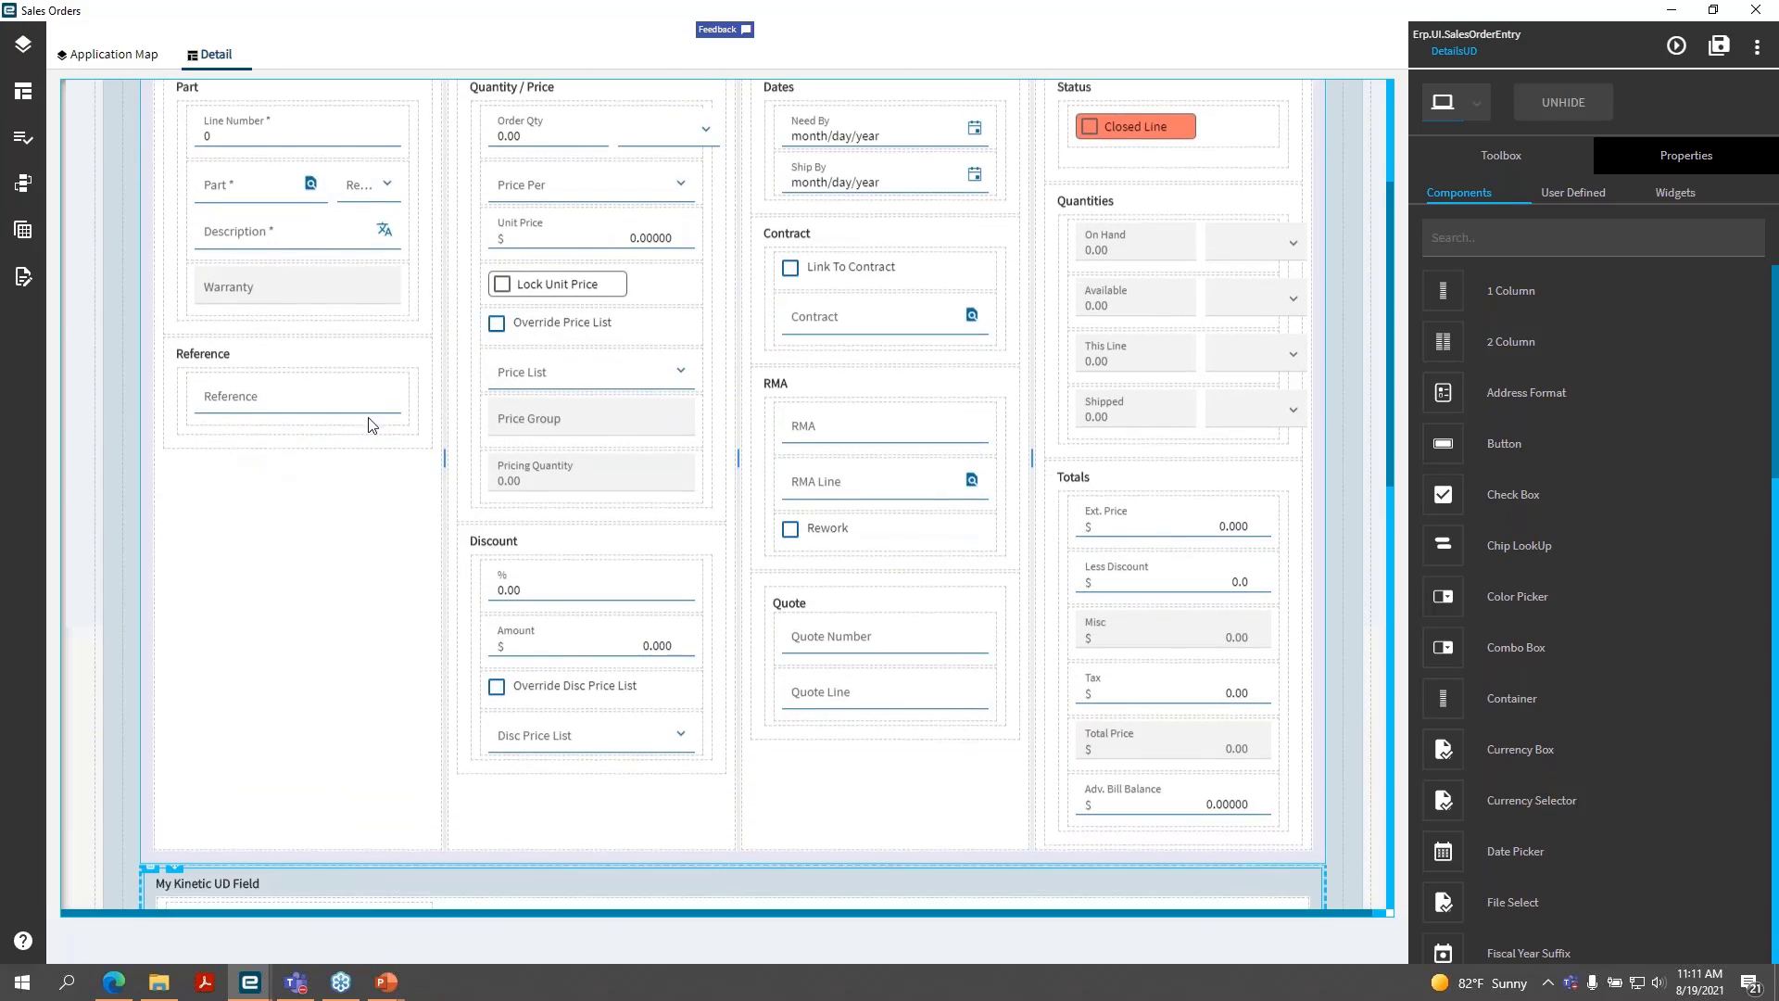
scroll(370, 466, down, 3)
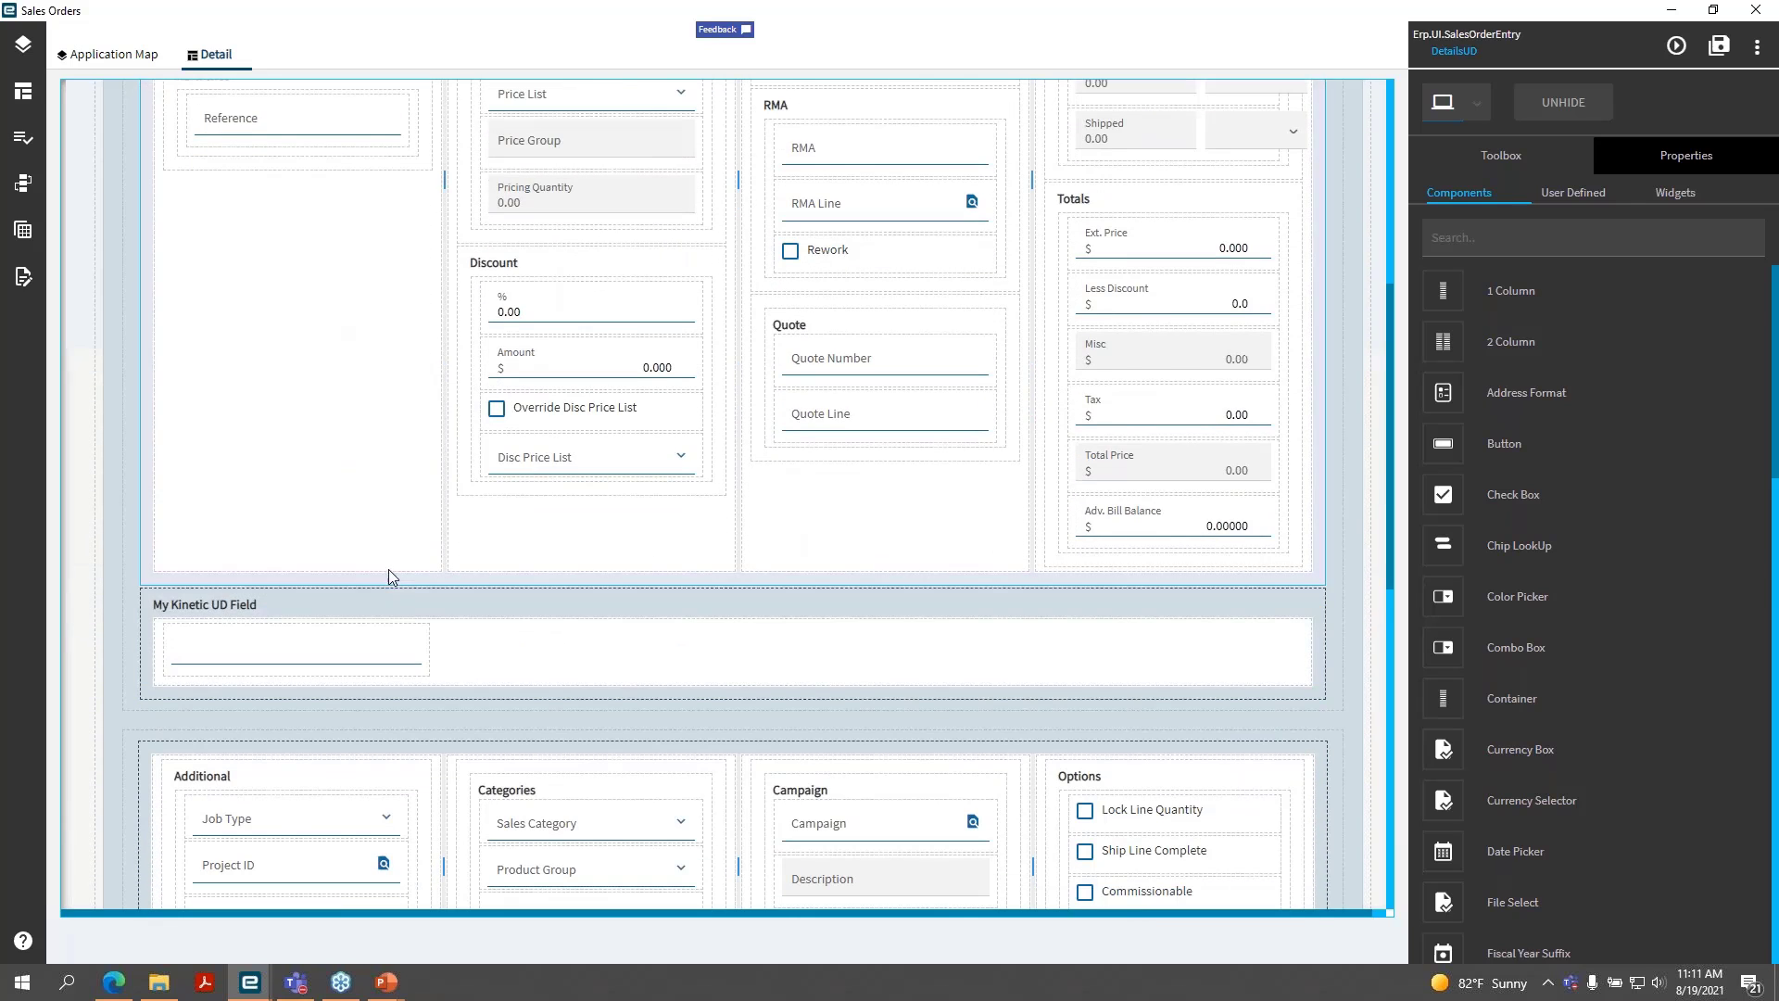
click(242, 610)
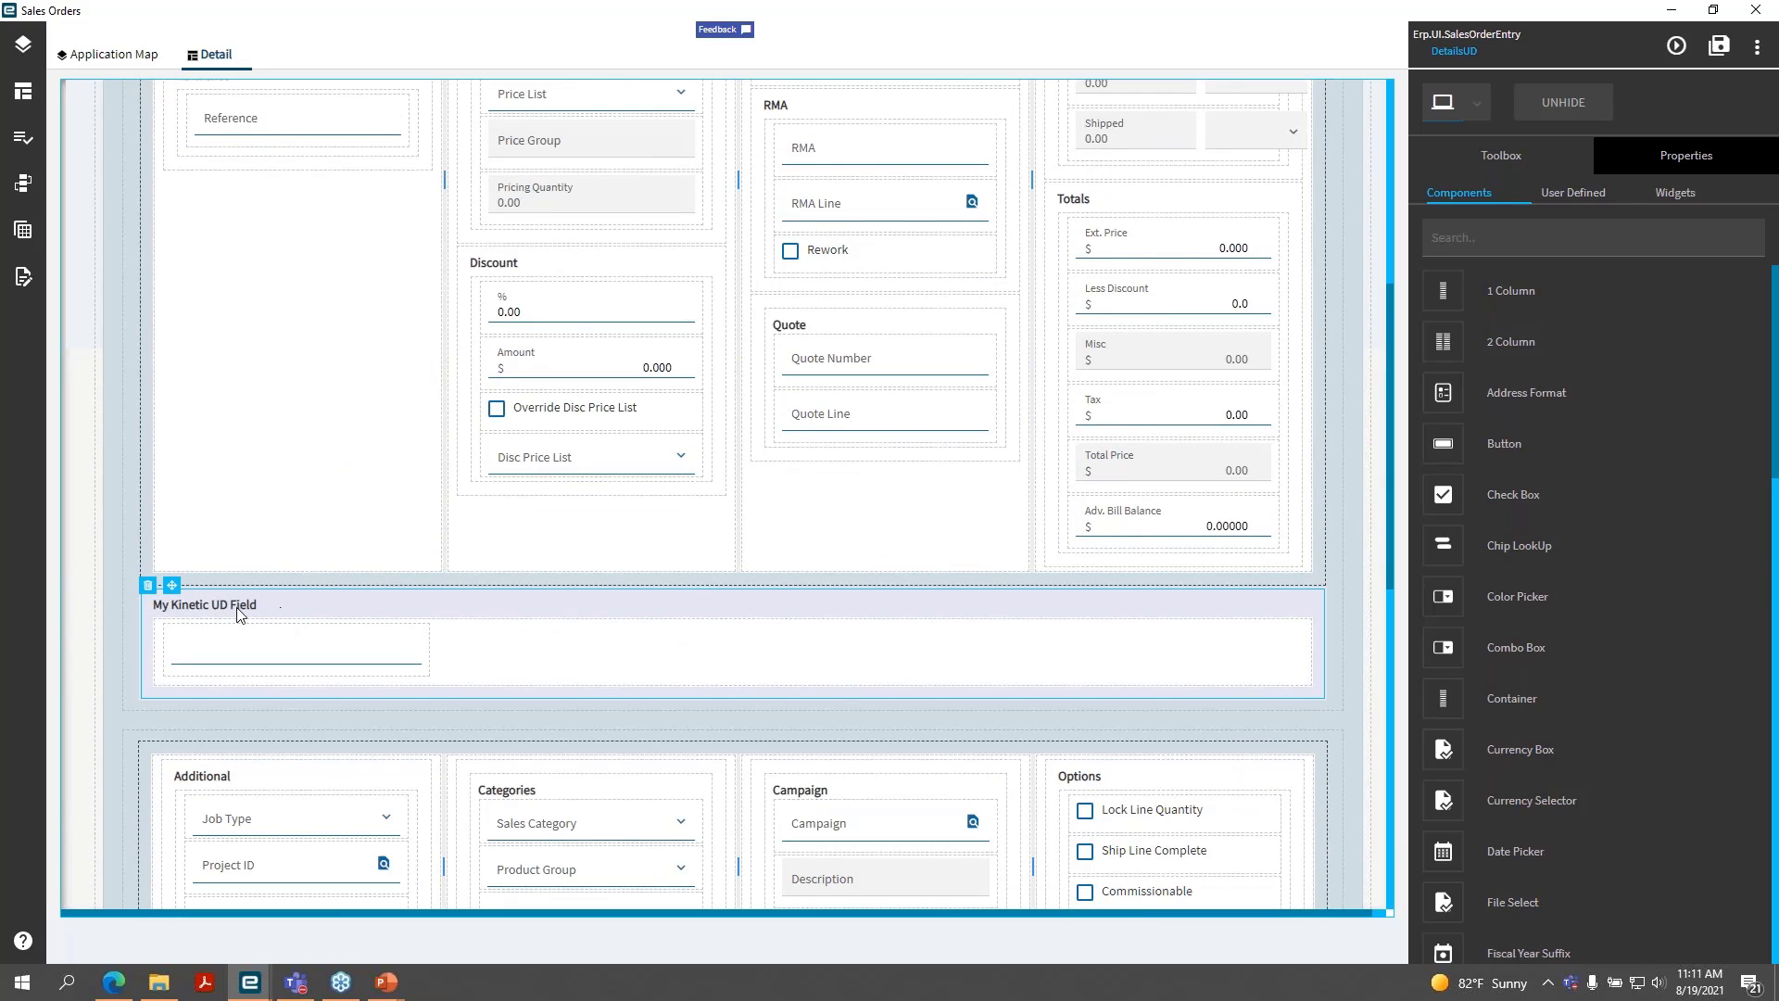
drag(174, 588, 243, 281)
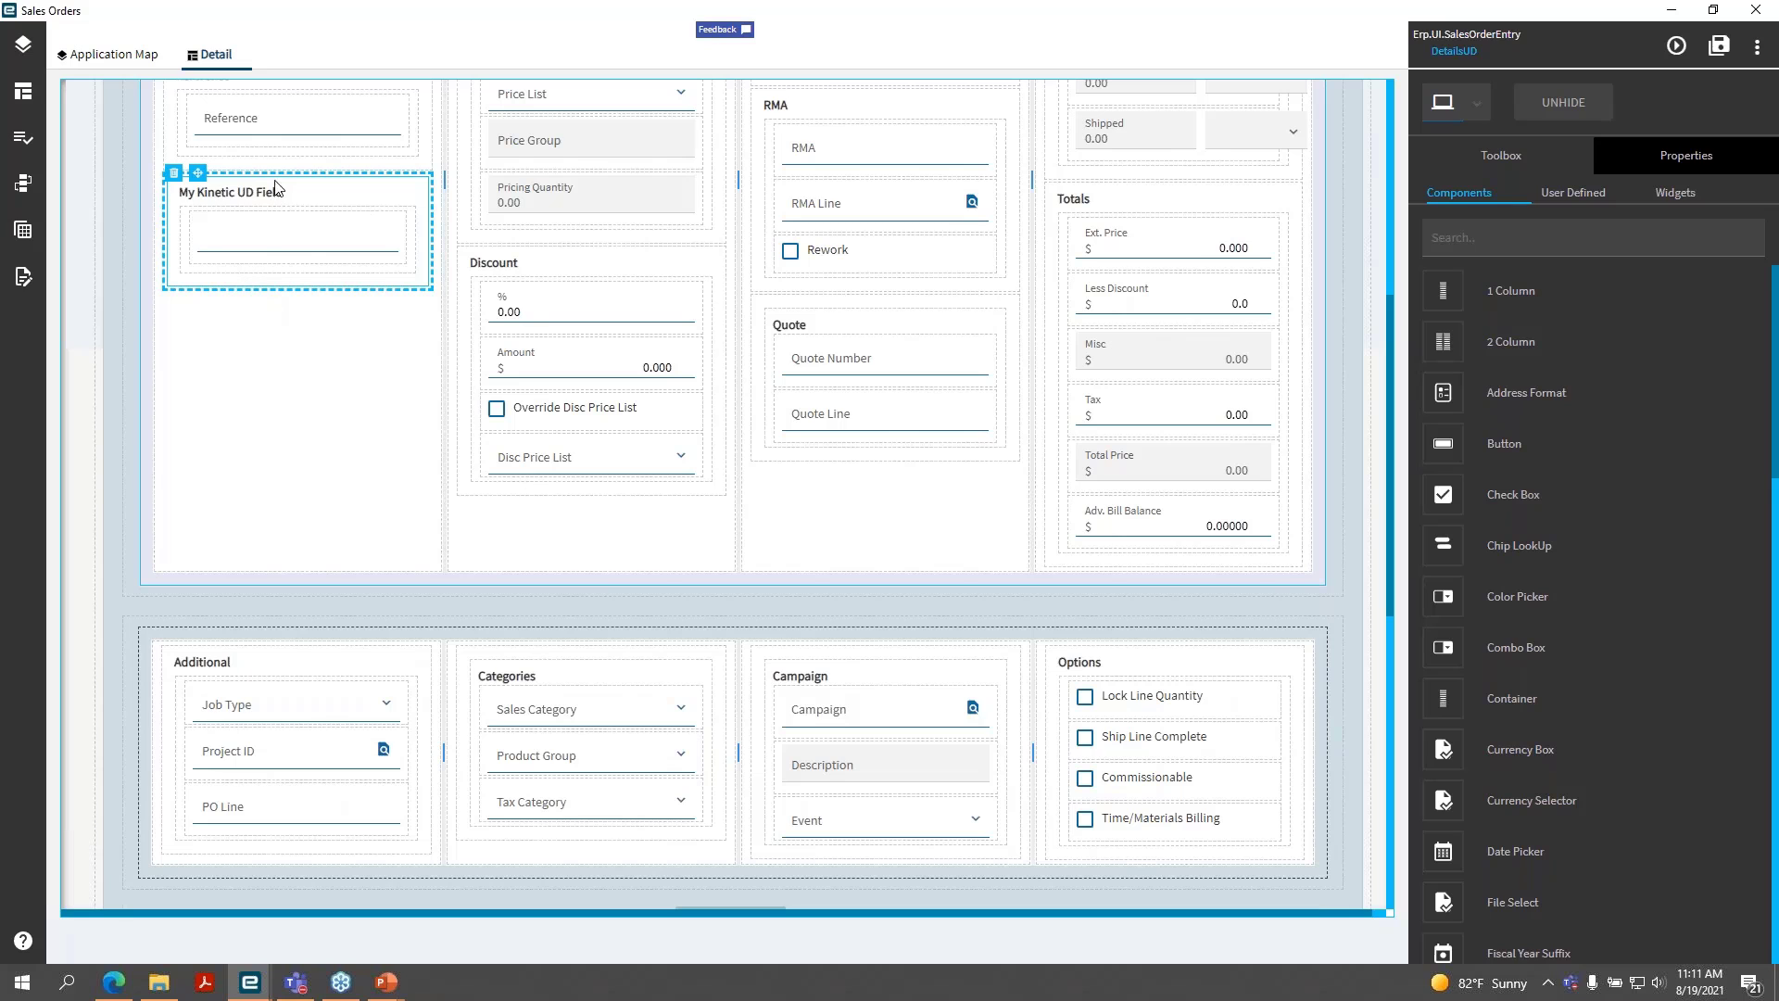
- Remove the Reference group from the first column of the Line Detail card
scroll(314, 311, up, 2)
scroll(314, 311, up, 2)
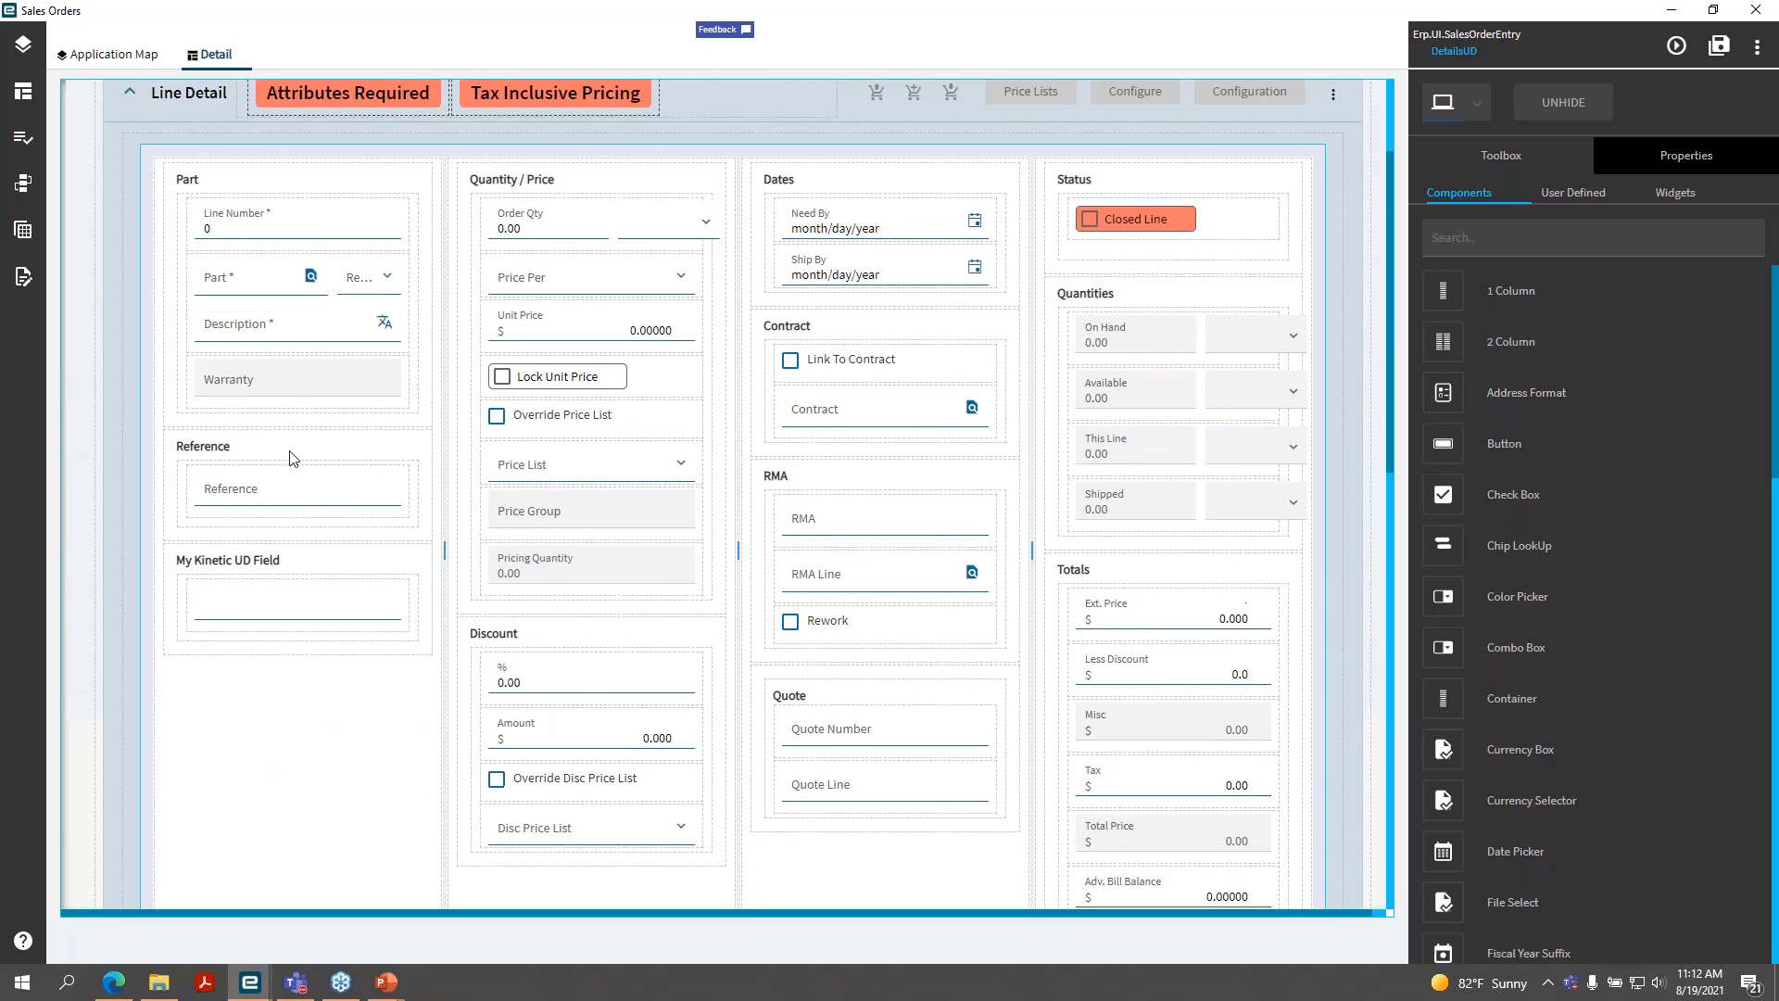
click(172, 427)
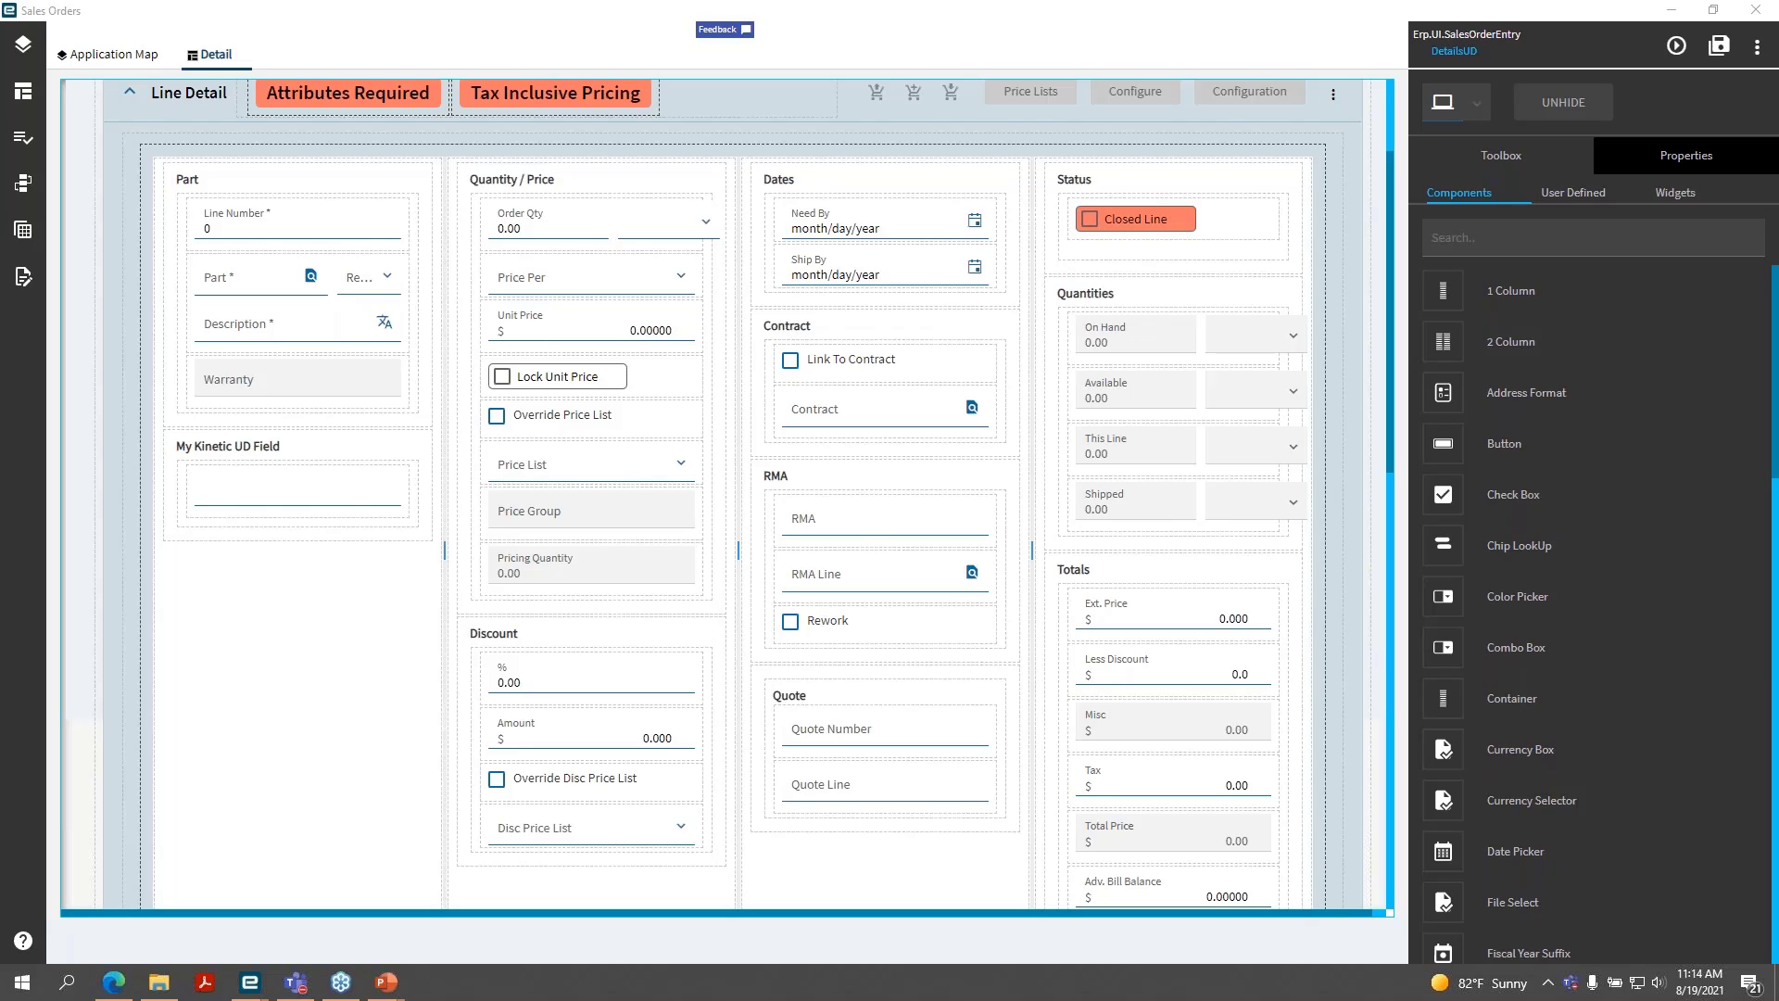
- Try to restore the removed Reference group with Unhide, checking the toolbox, properties and Line Detail options for it
click(1583, 109)
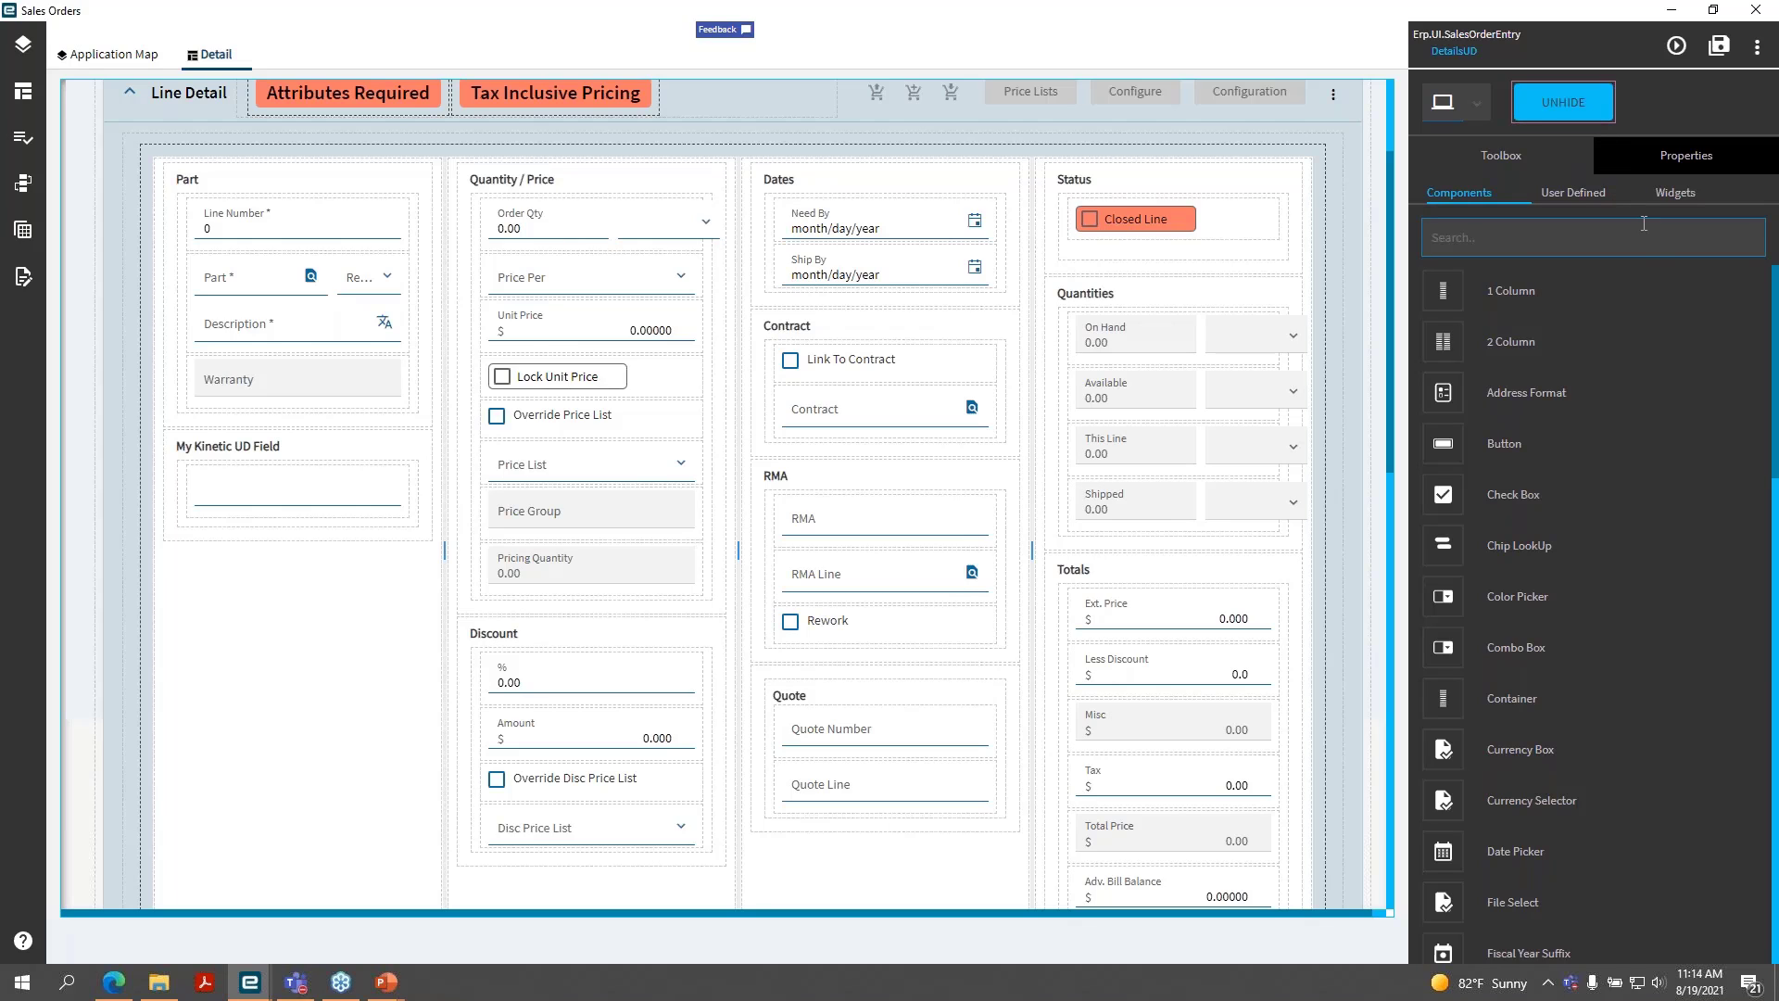
click(1557, 195)
click(1445, 192)
click(1643, 176)
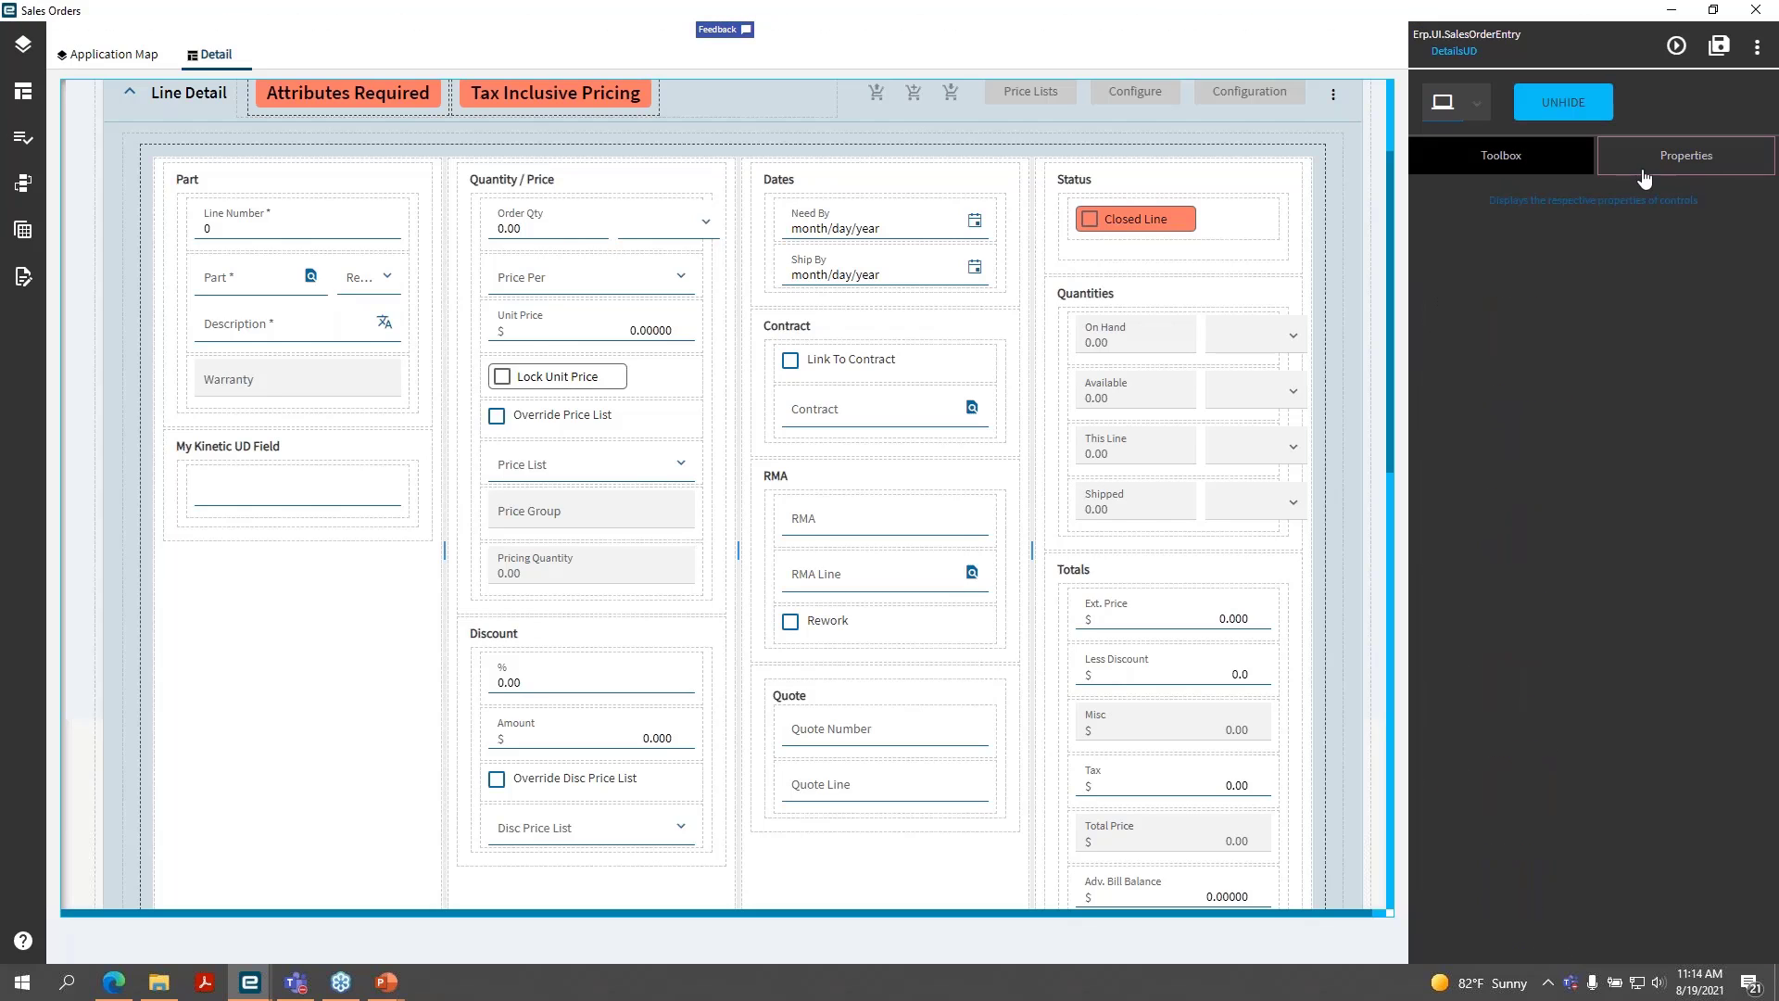
click(1561, 158)
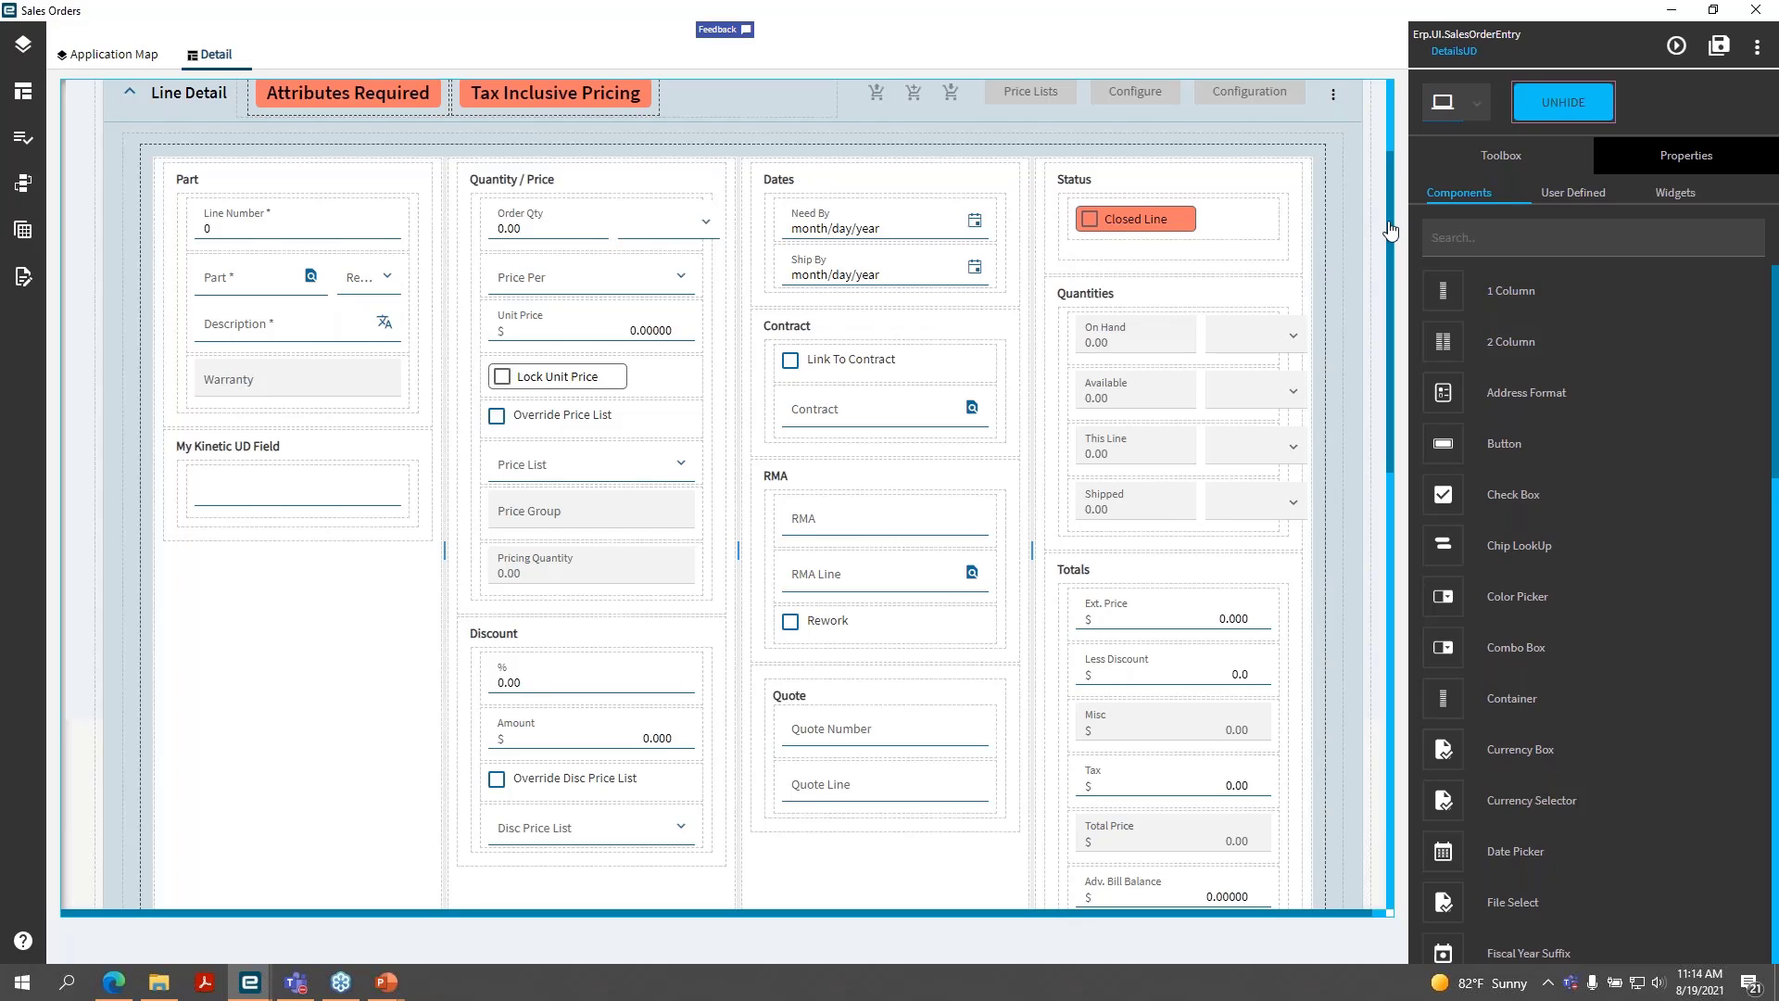
drag(1390, 214, 1391, 180)
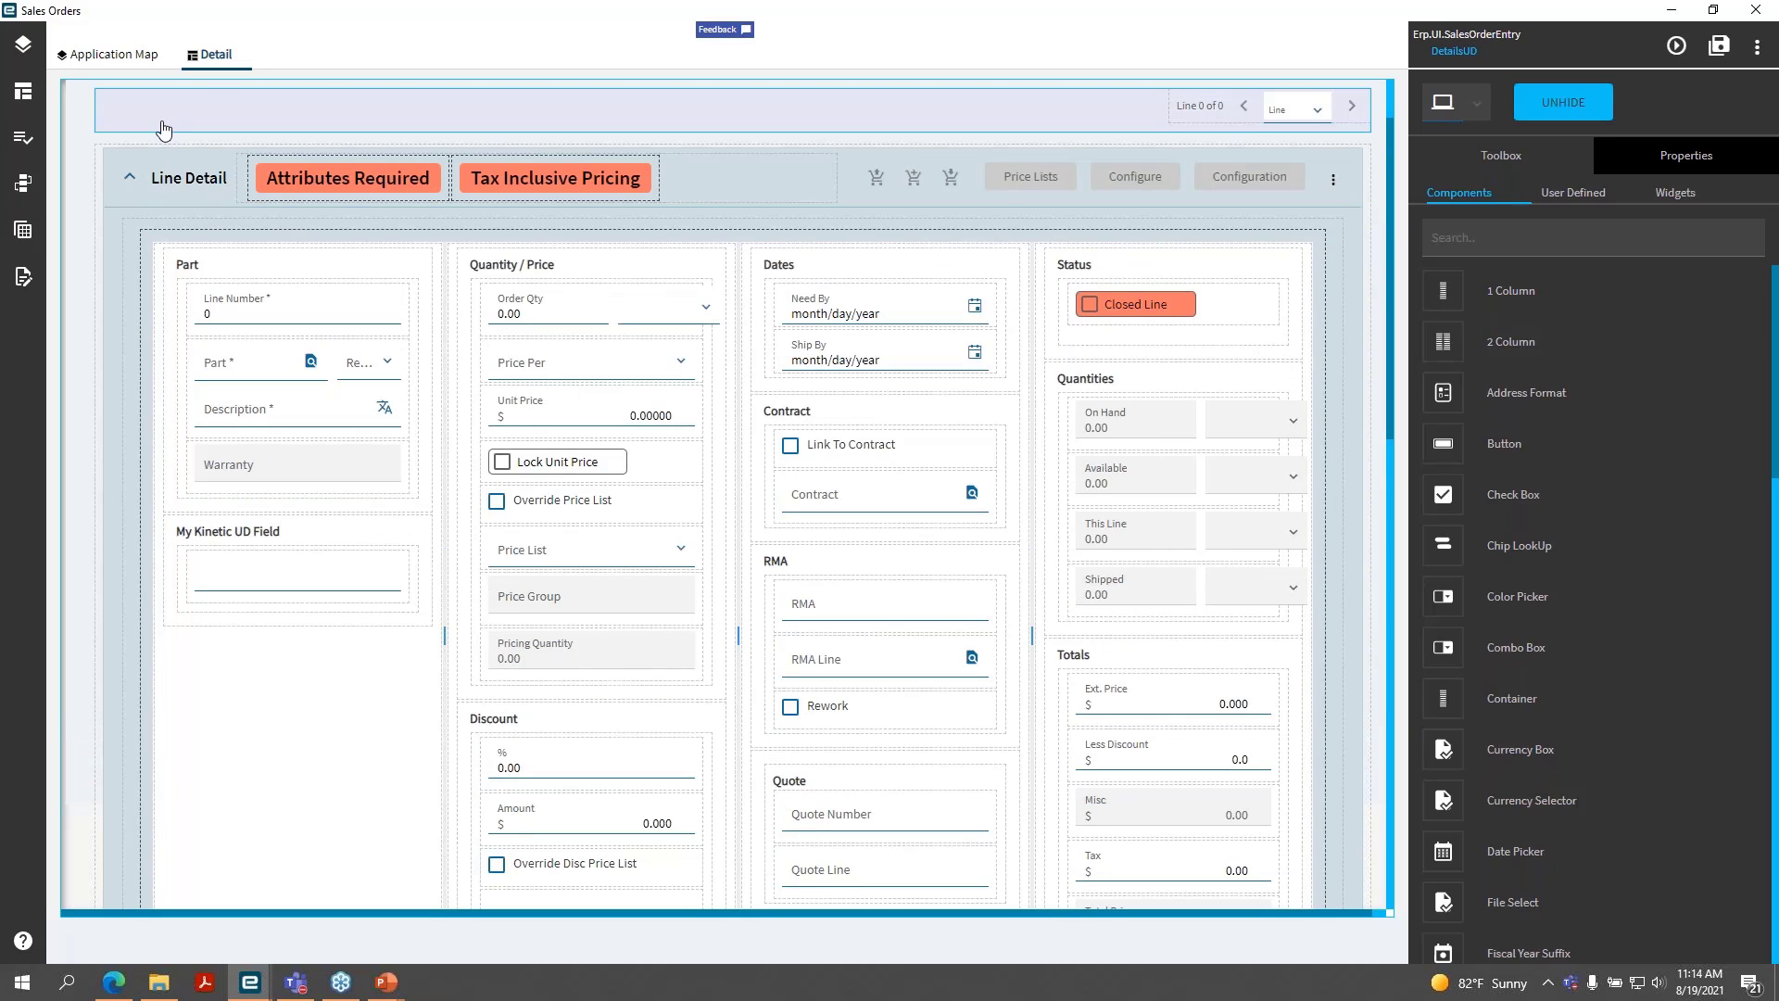
click(1334, 183)
click(1350, 188)
click(347, 780)
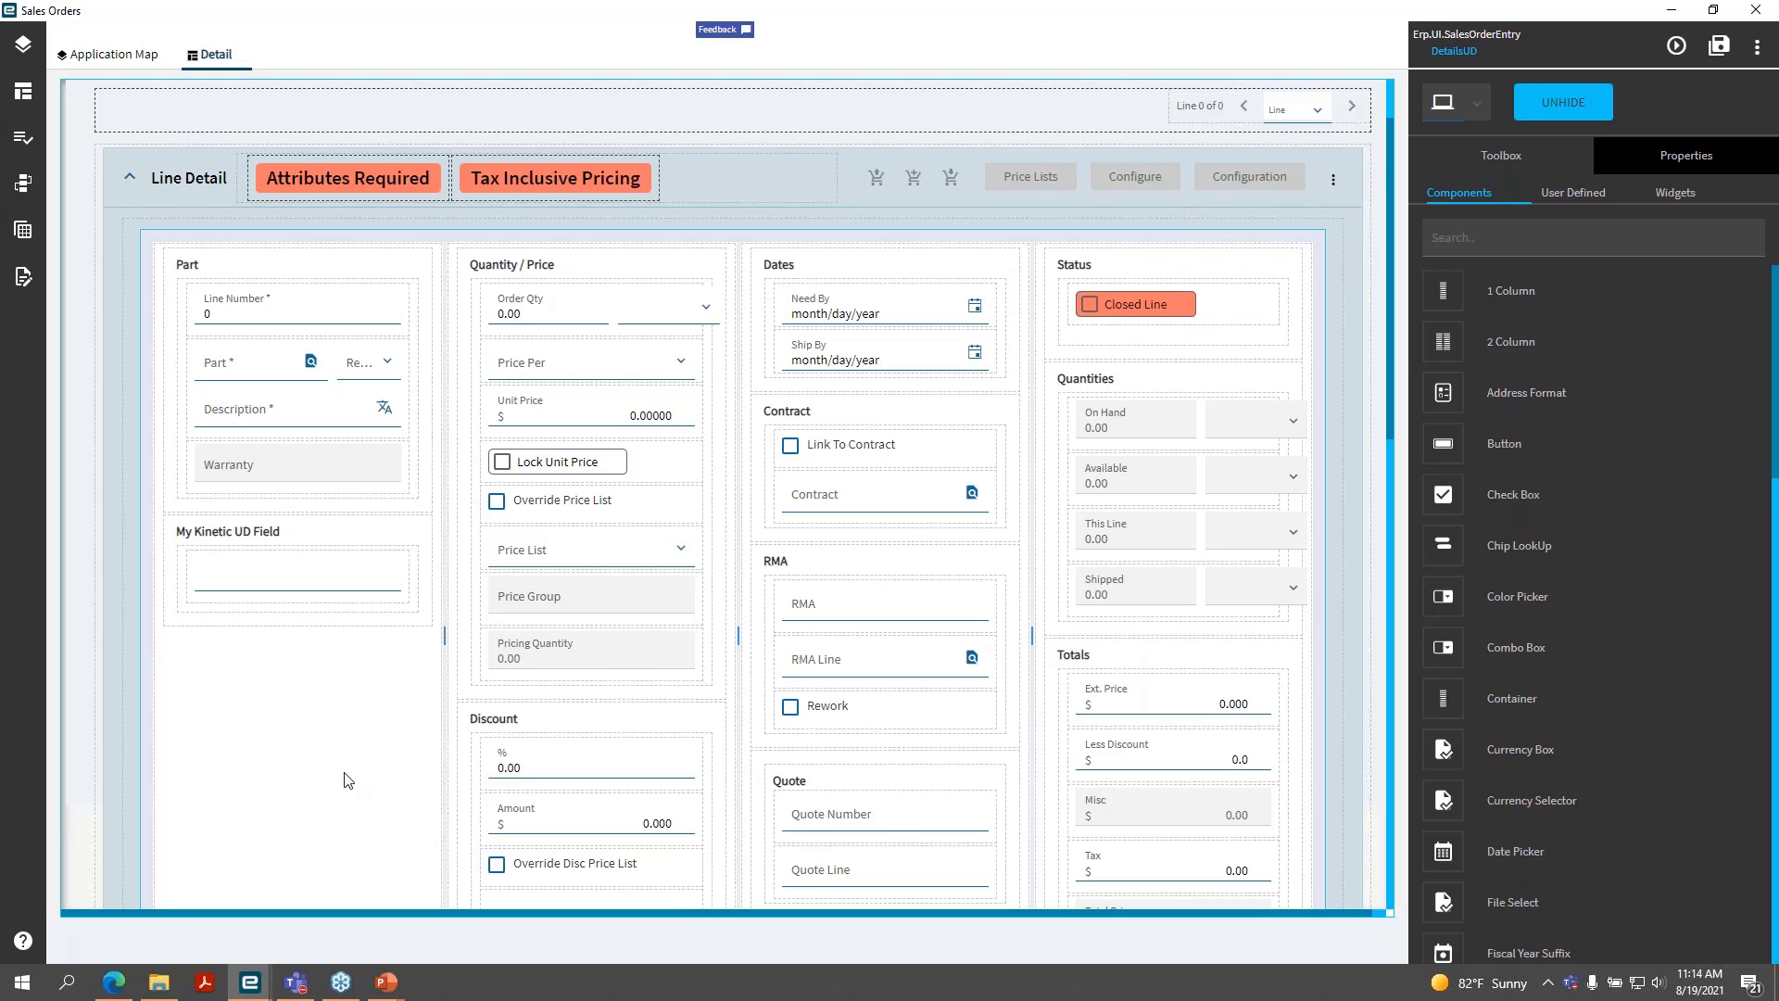
right_click(340, 702)
click(306, 693)
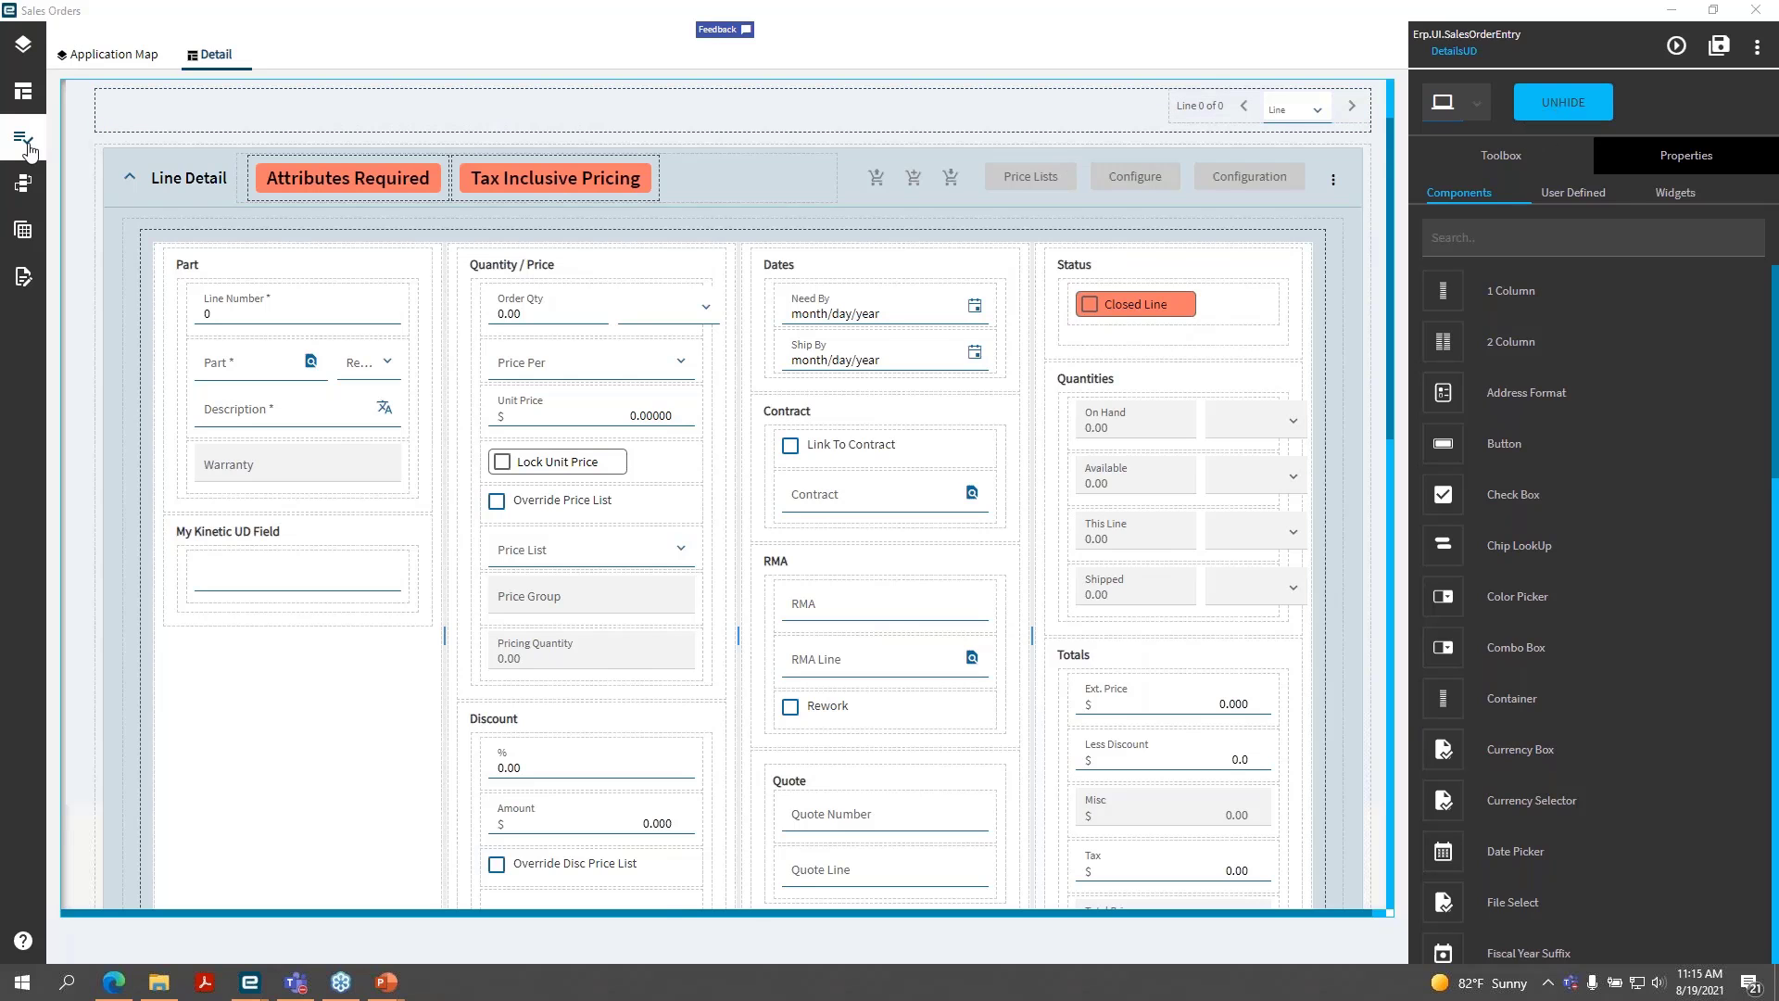
- Open the Details layout under Sales Orders > Orders and look through its sections from Order Detail to Lines and Taxes
click(25, 104)
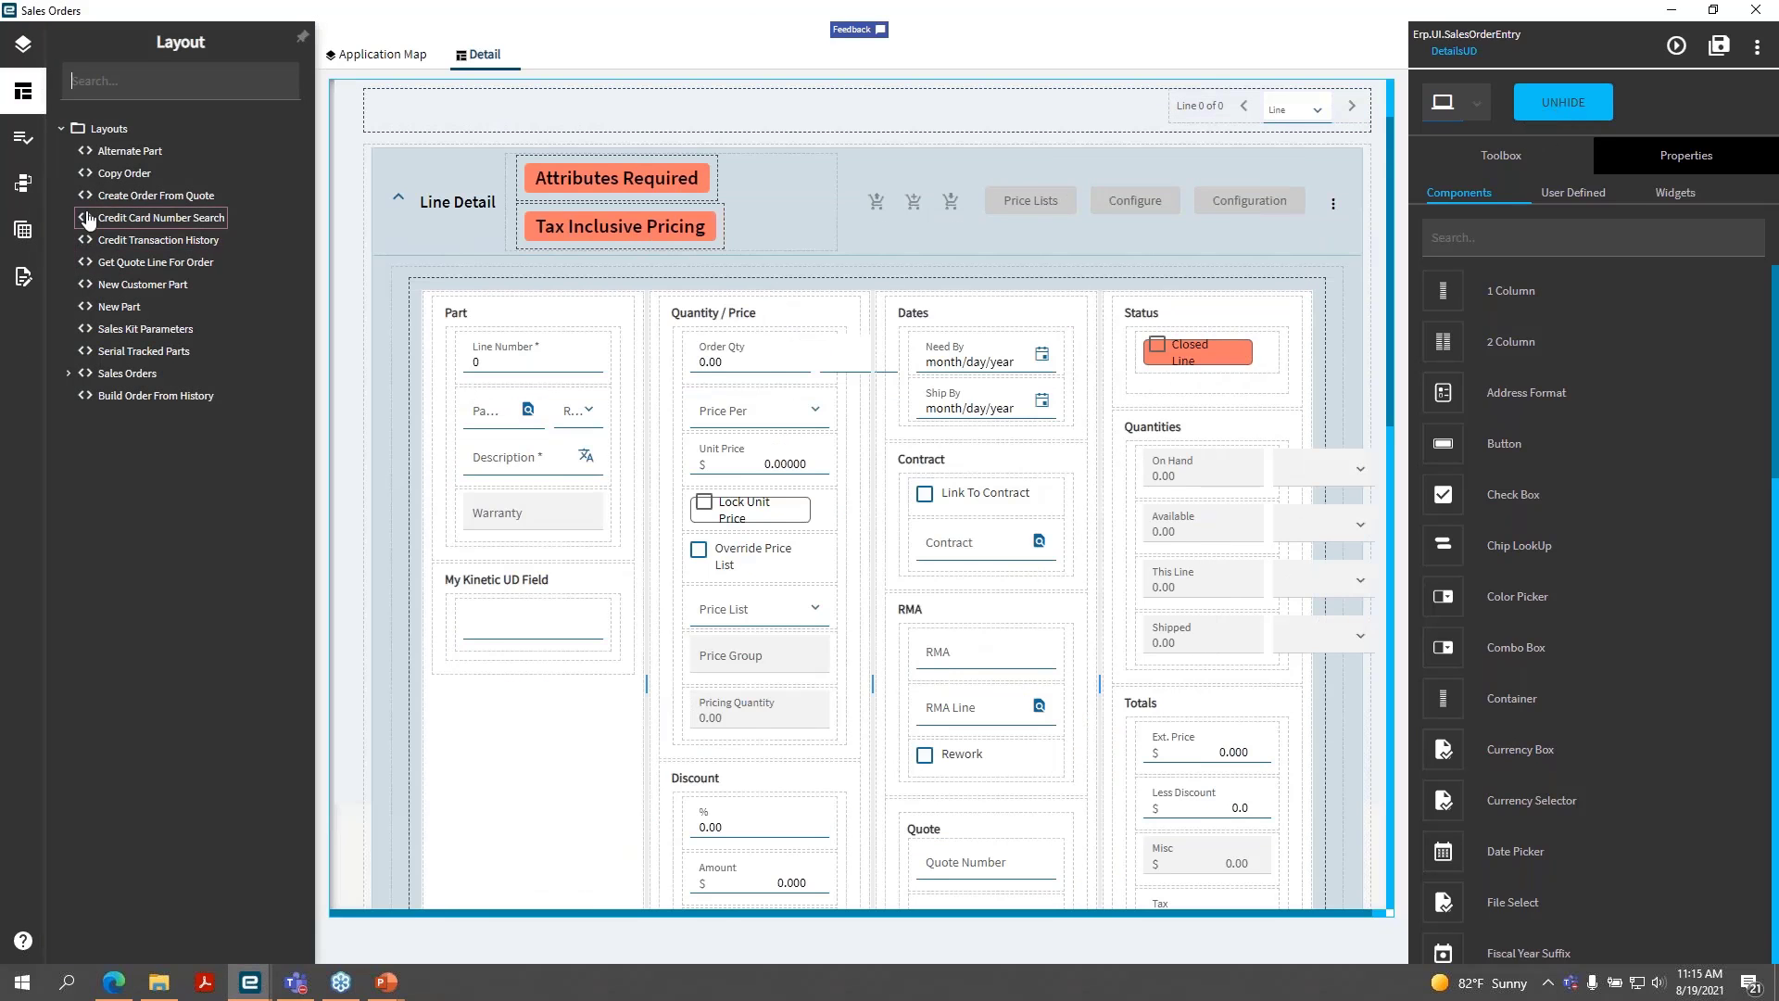
click(70, 372)
click(76, 395)
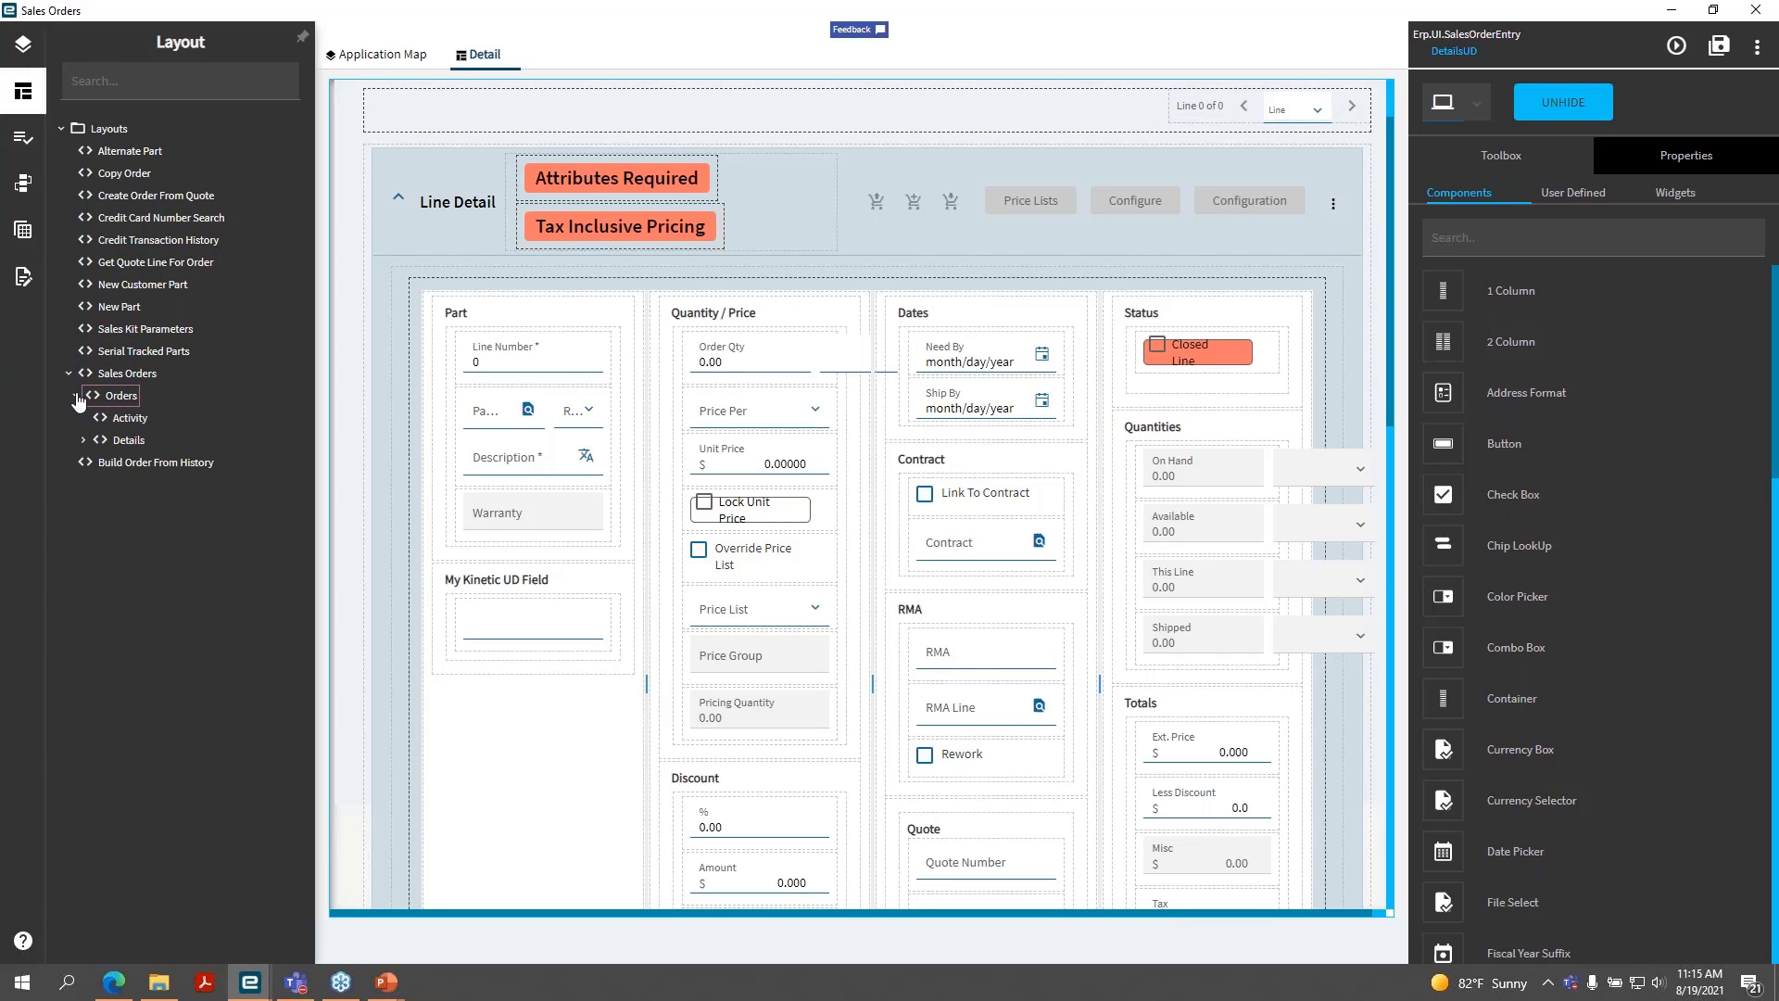
click(85, 440)
click(118, 441)
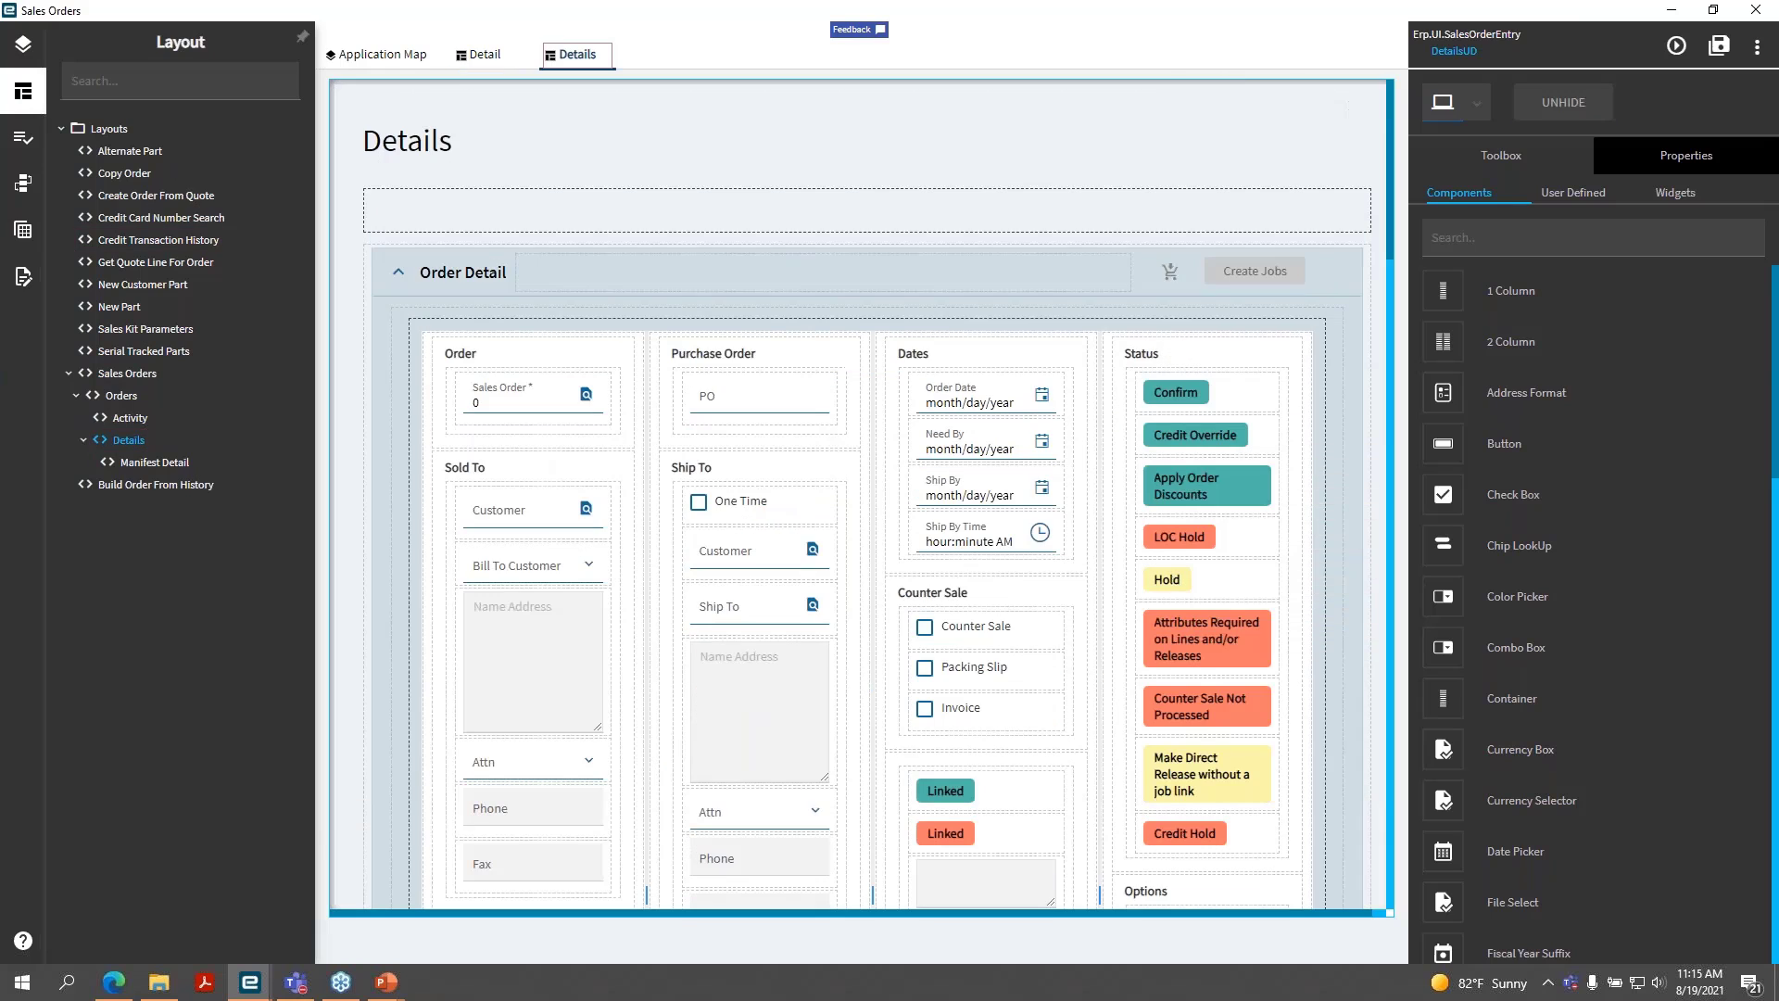
scroll(603, 556, down, 5)
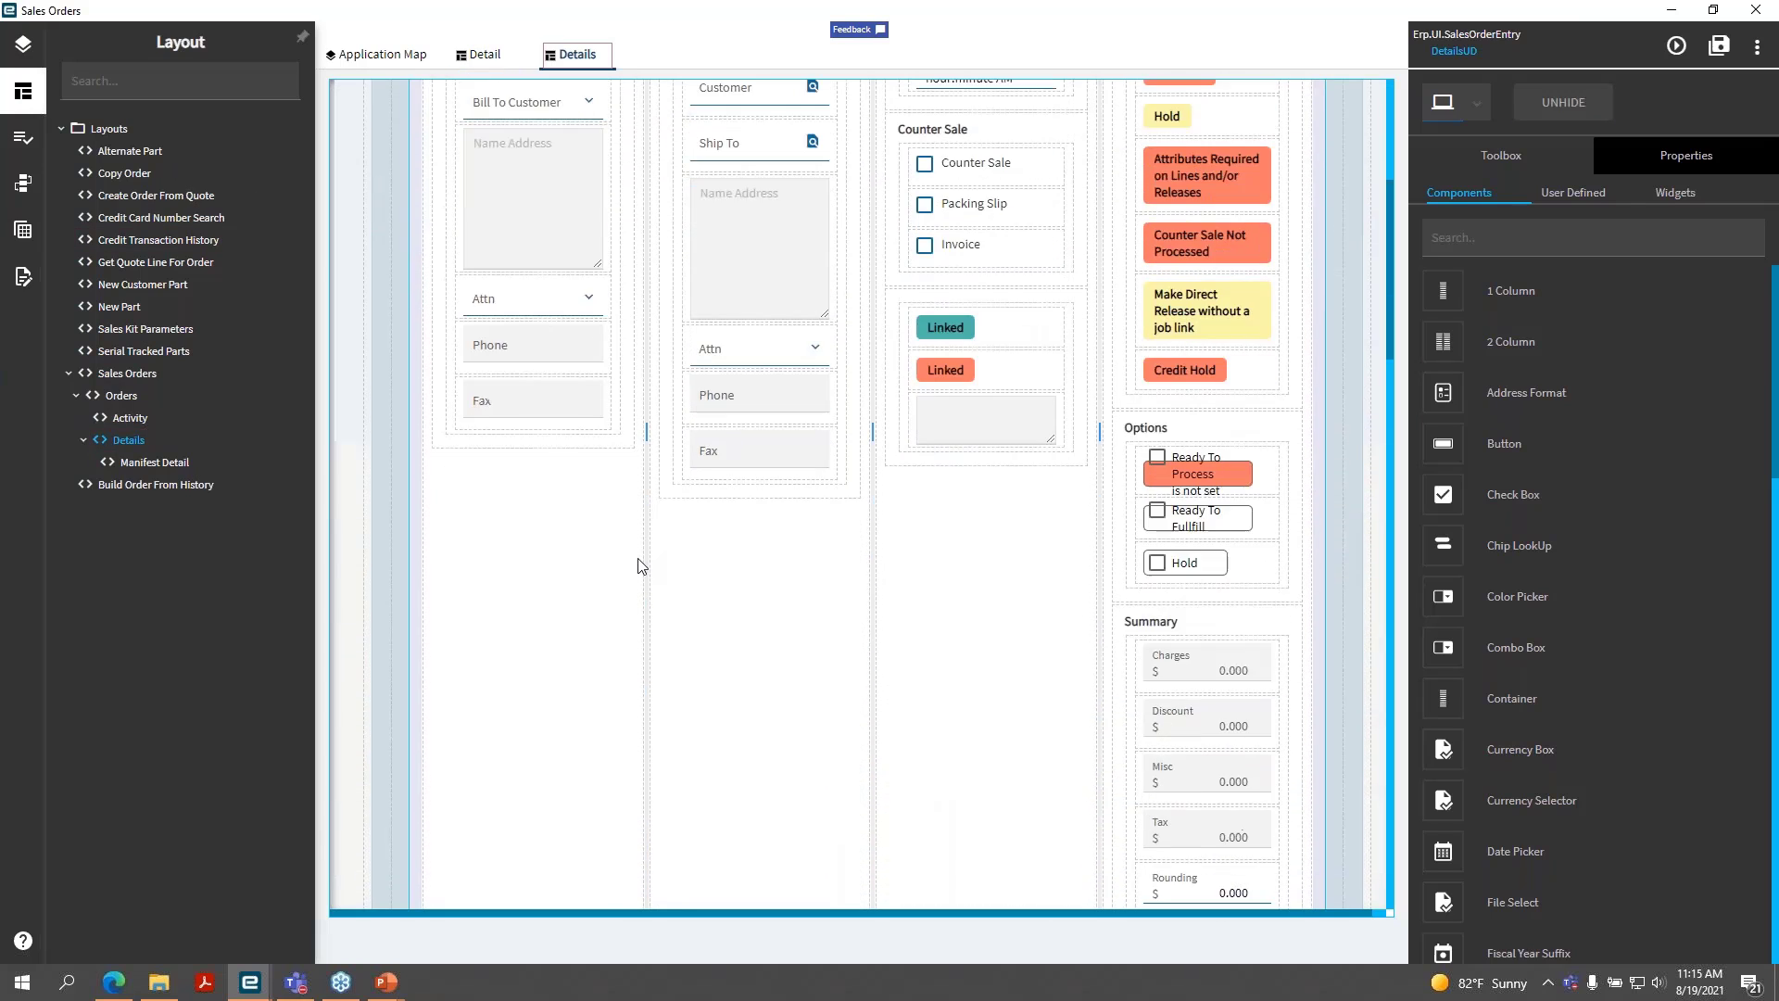
scroll(636, 561, up, 3)
scroll(637, 565, up, 2)
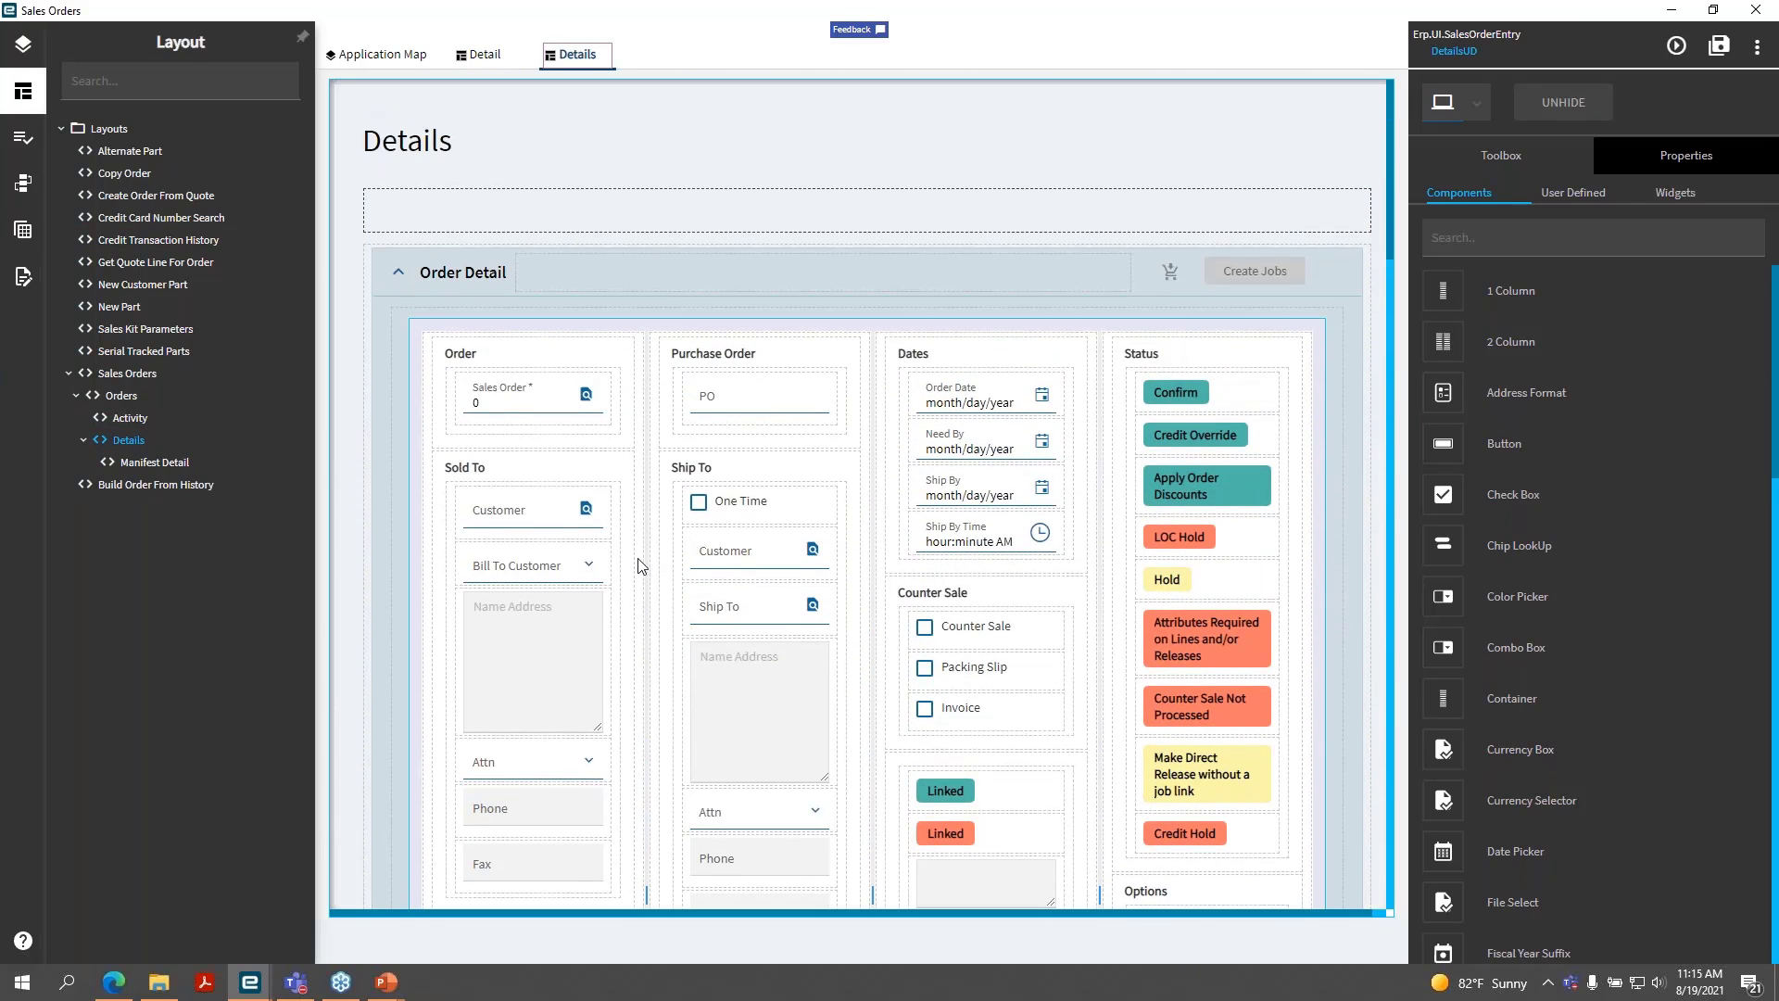
scroll(637, 565, down, 9)
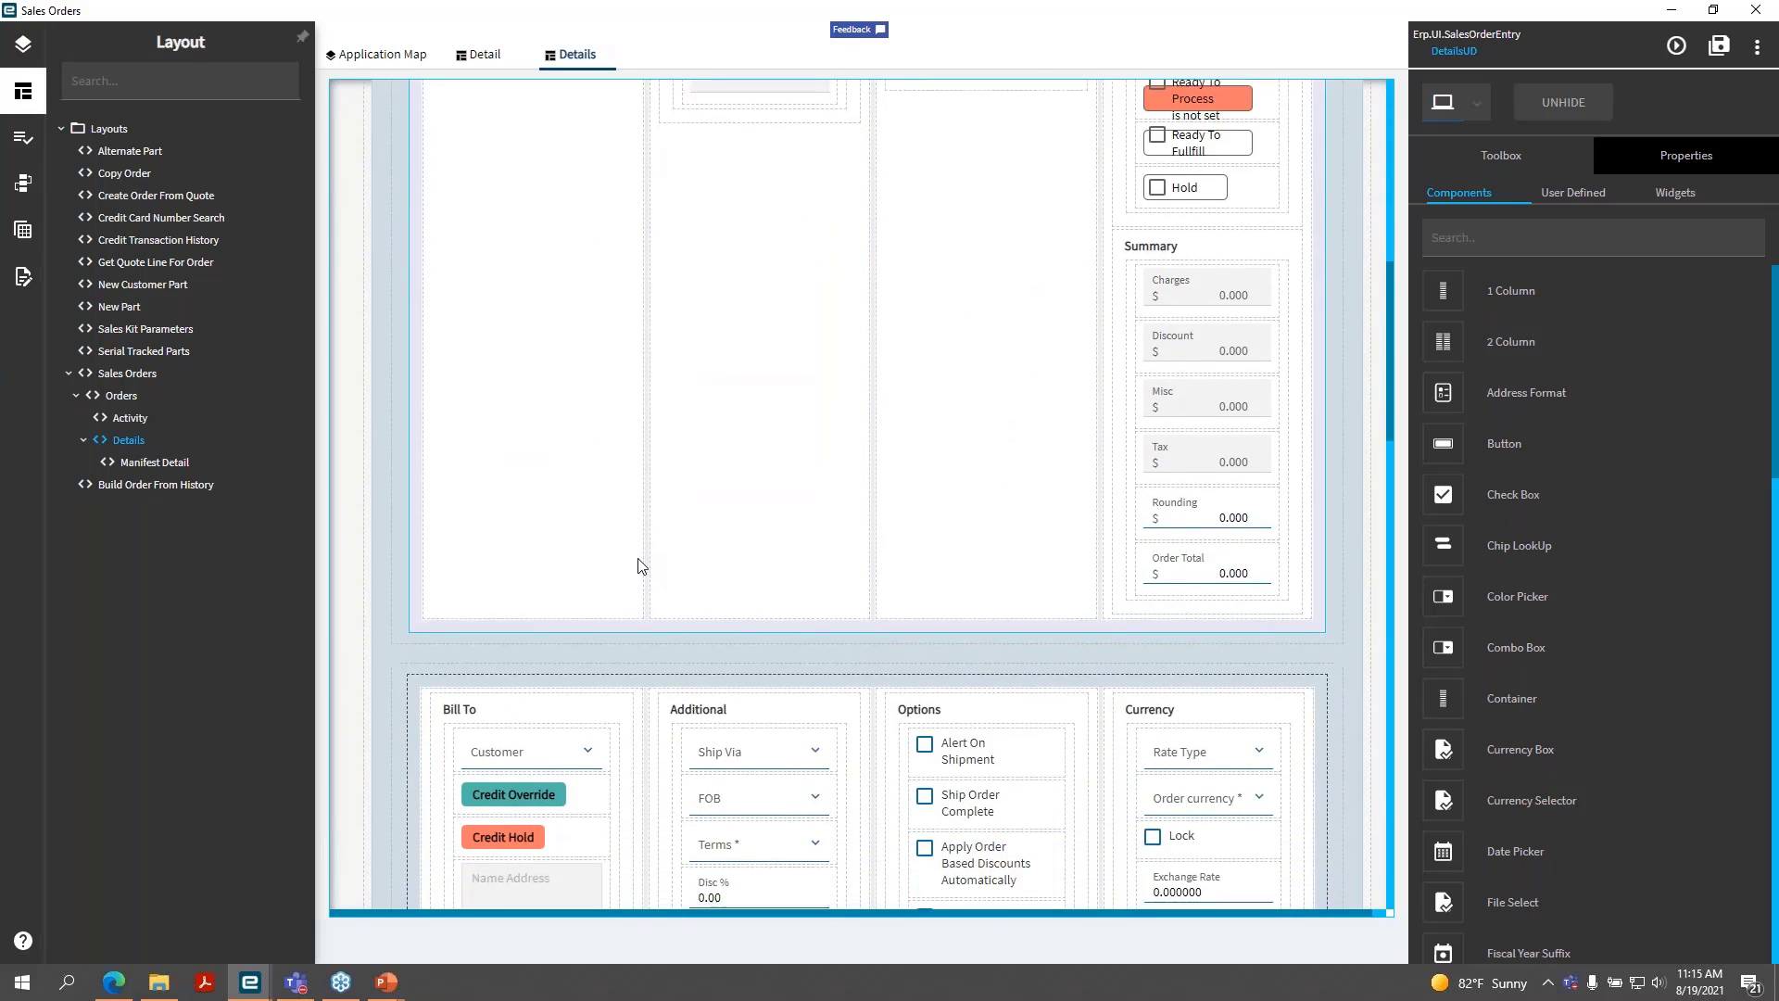
scroll(638, 564, down, 8)
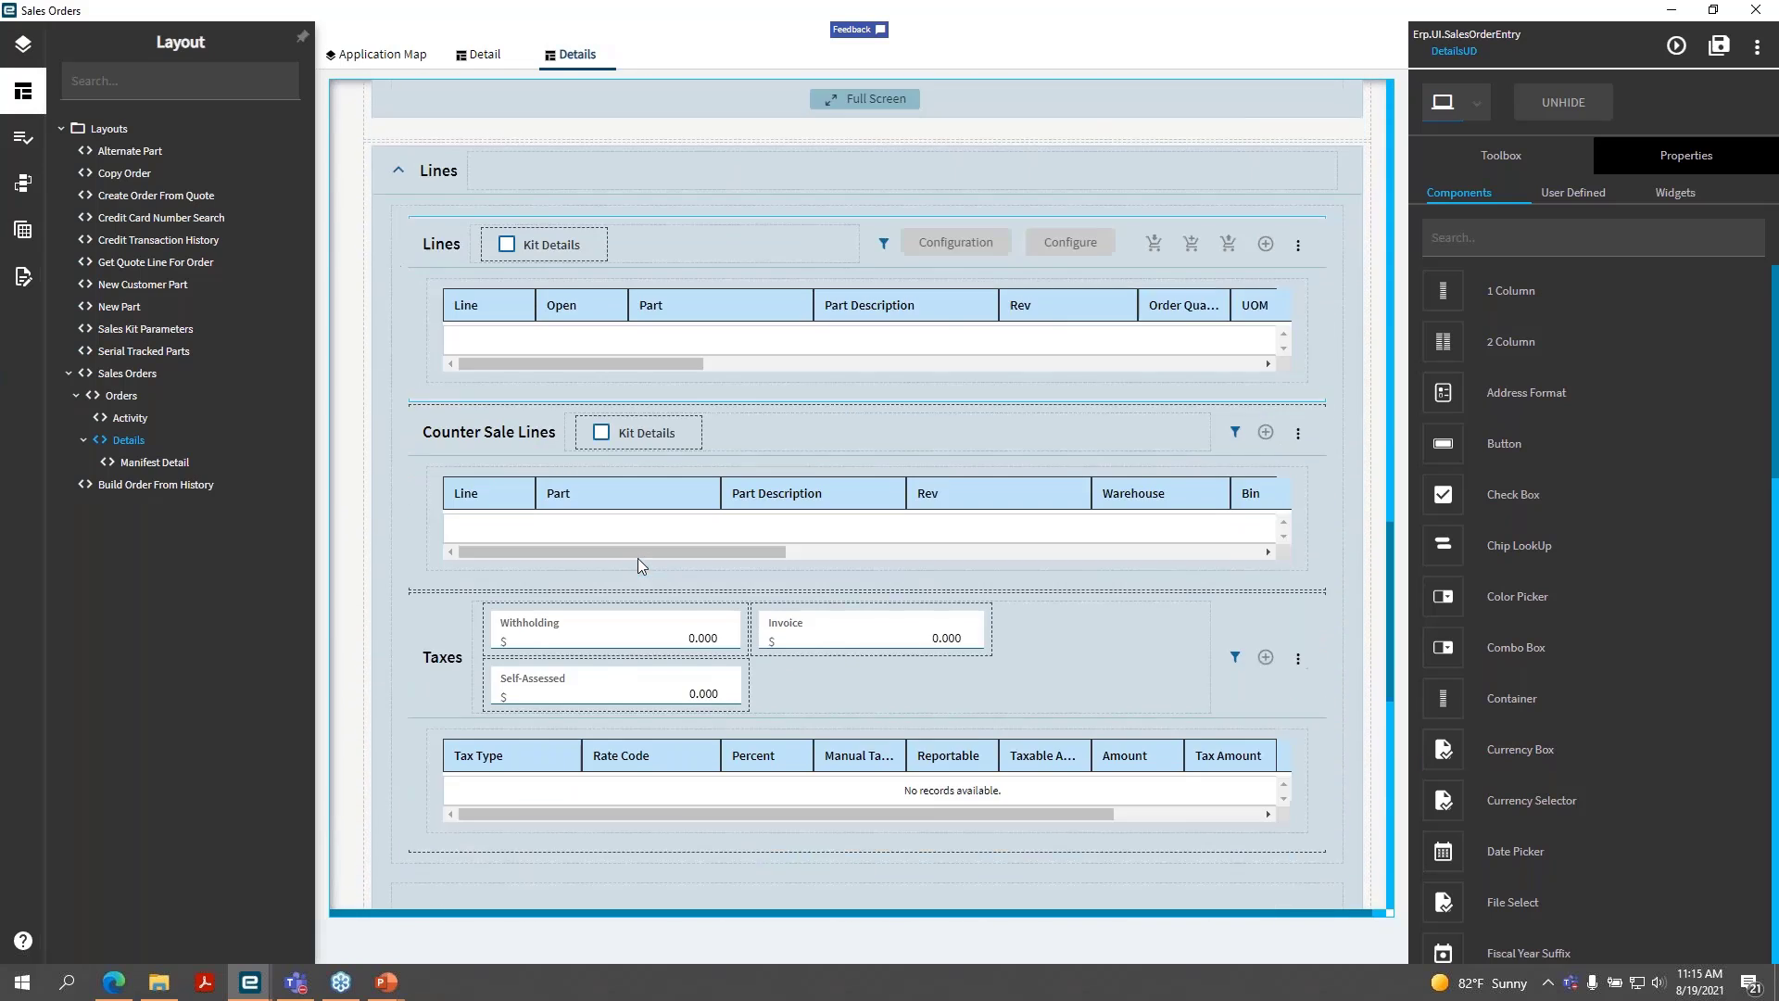
- Return to the Application Map and reopen the Detail page under Lines in the layout editor
scroll(637, 557, down, 2)
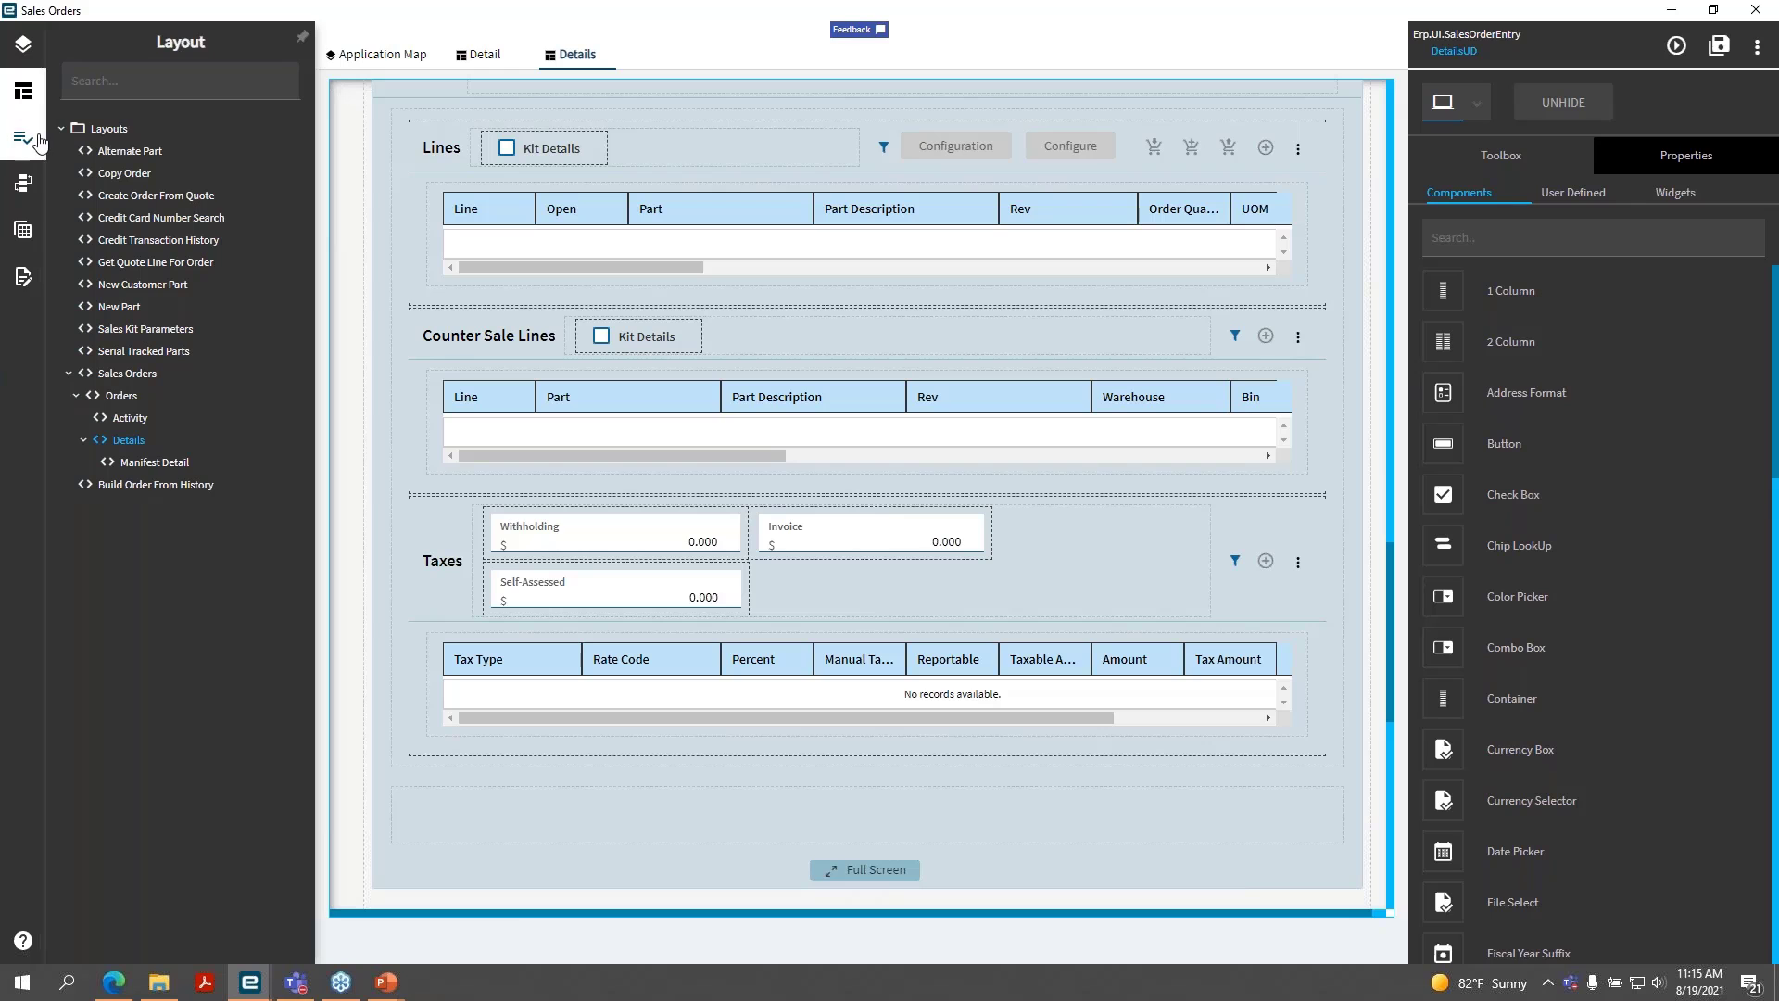
click(23, 44)
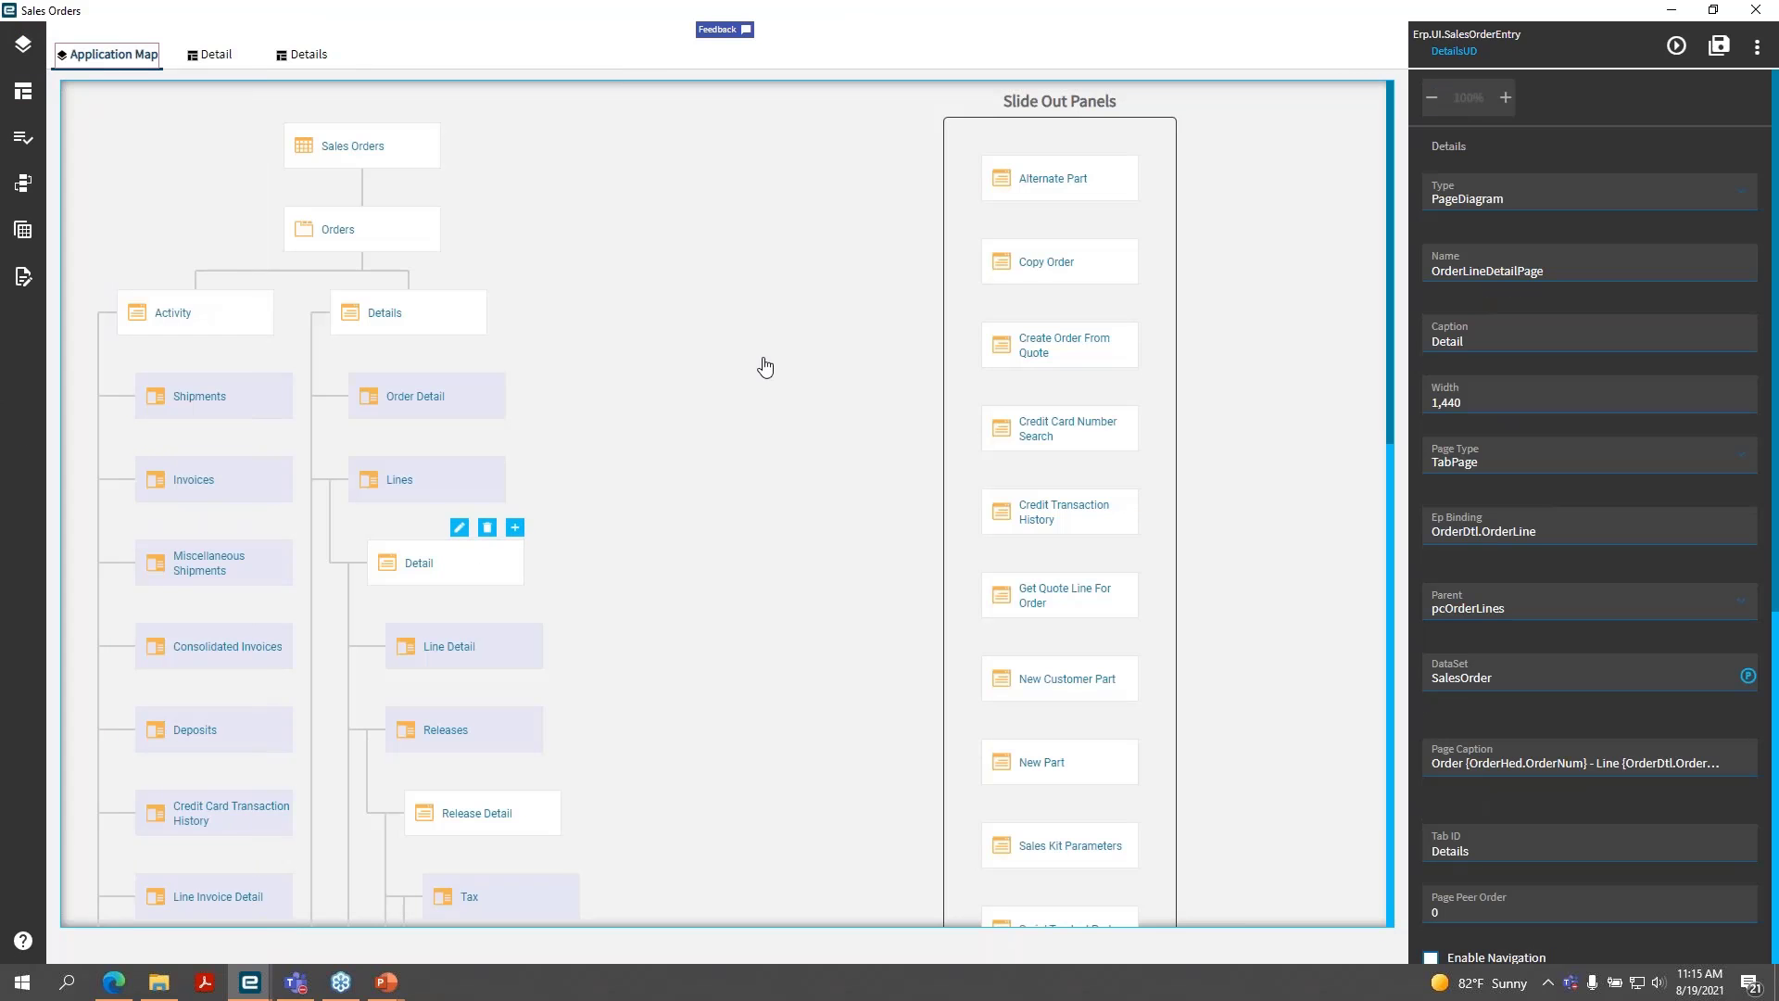
click(461, 528)
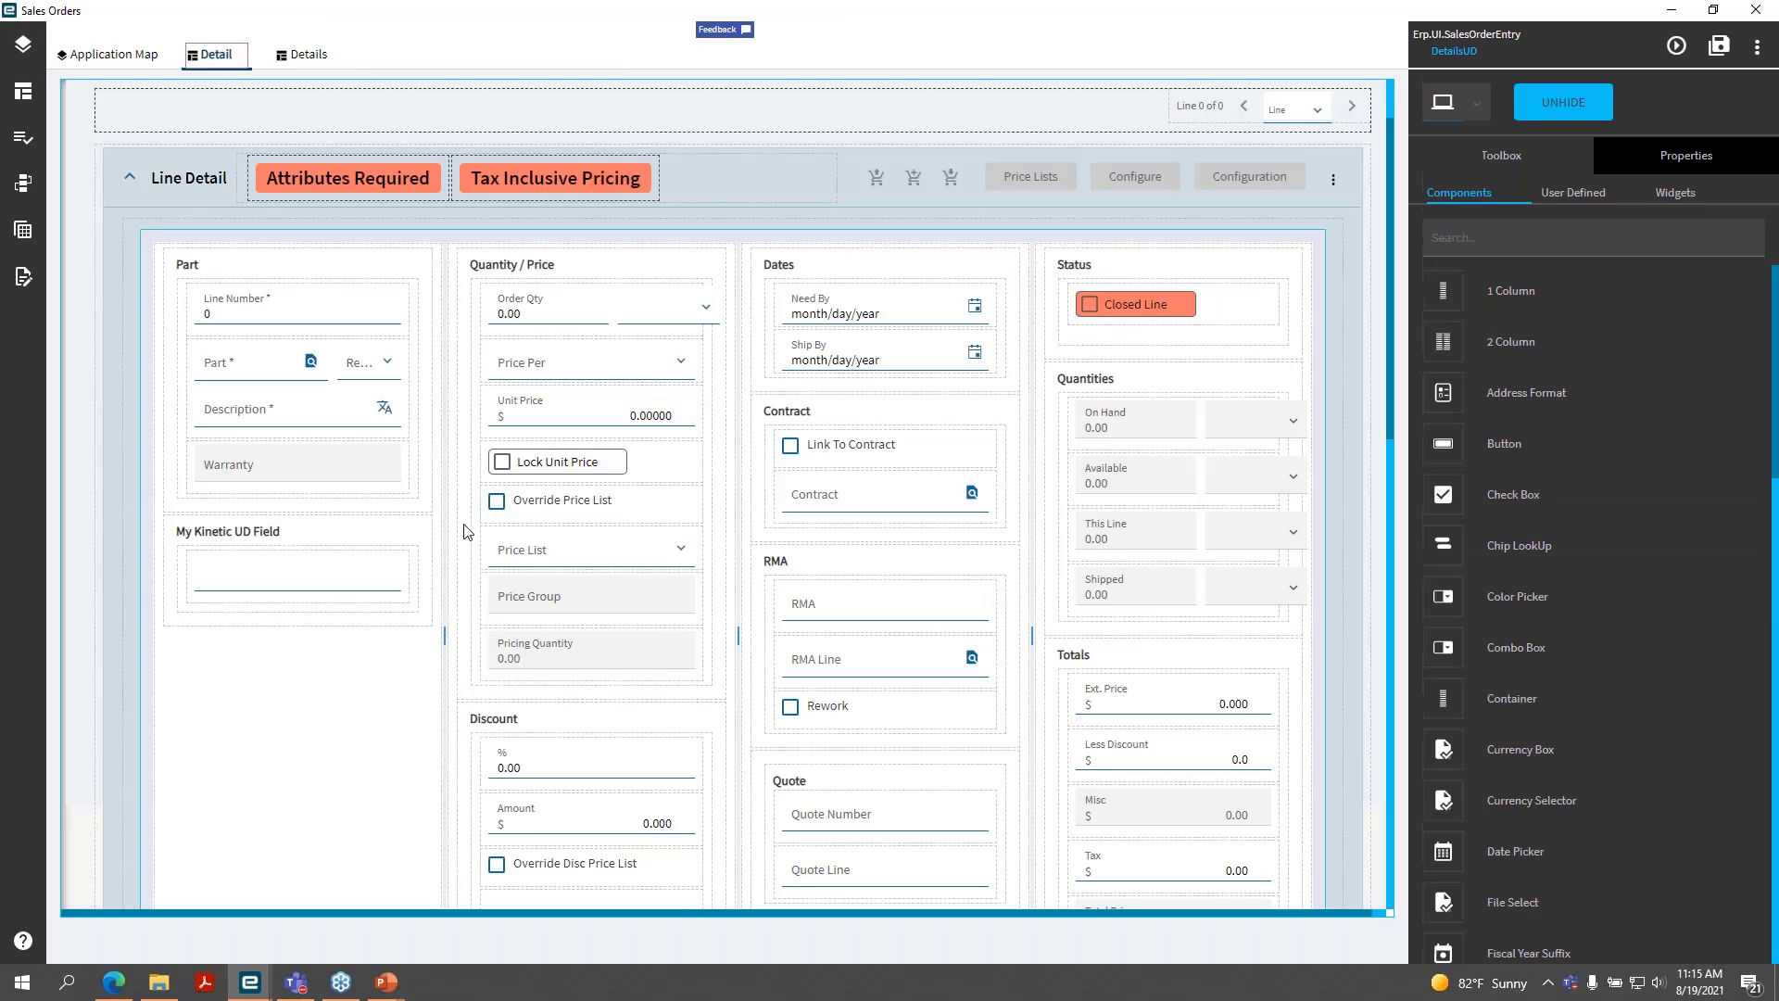
- Try again to restore the removed Reference group with Unhide, checking the User Defined, Widgets and Components toolbox lists and the Line Detail card
click(1575, 193)
click(1673, 193)
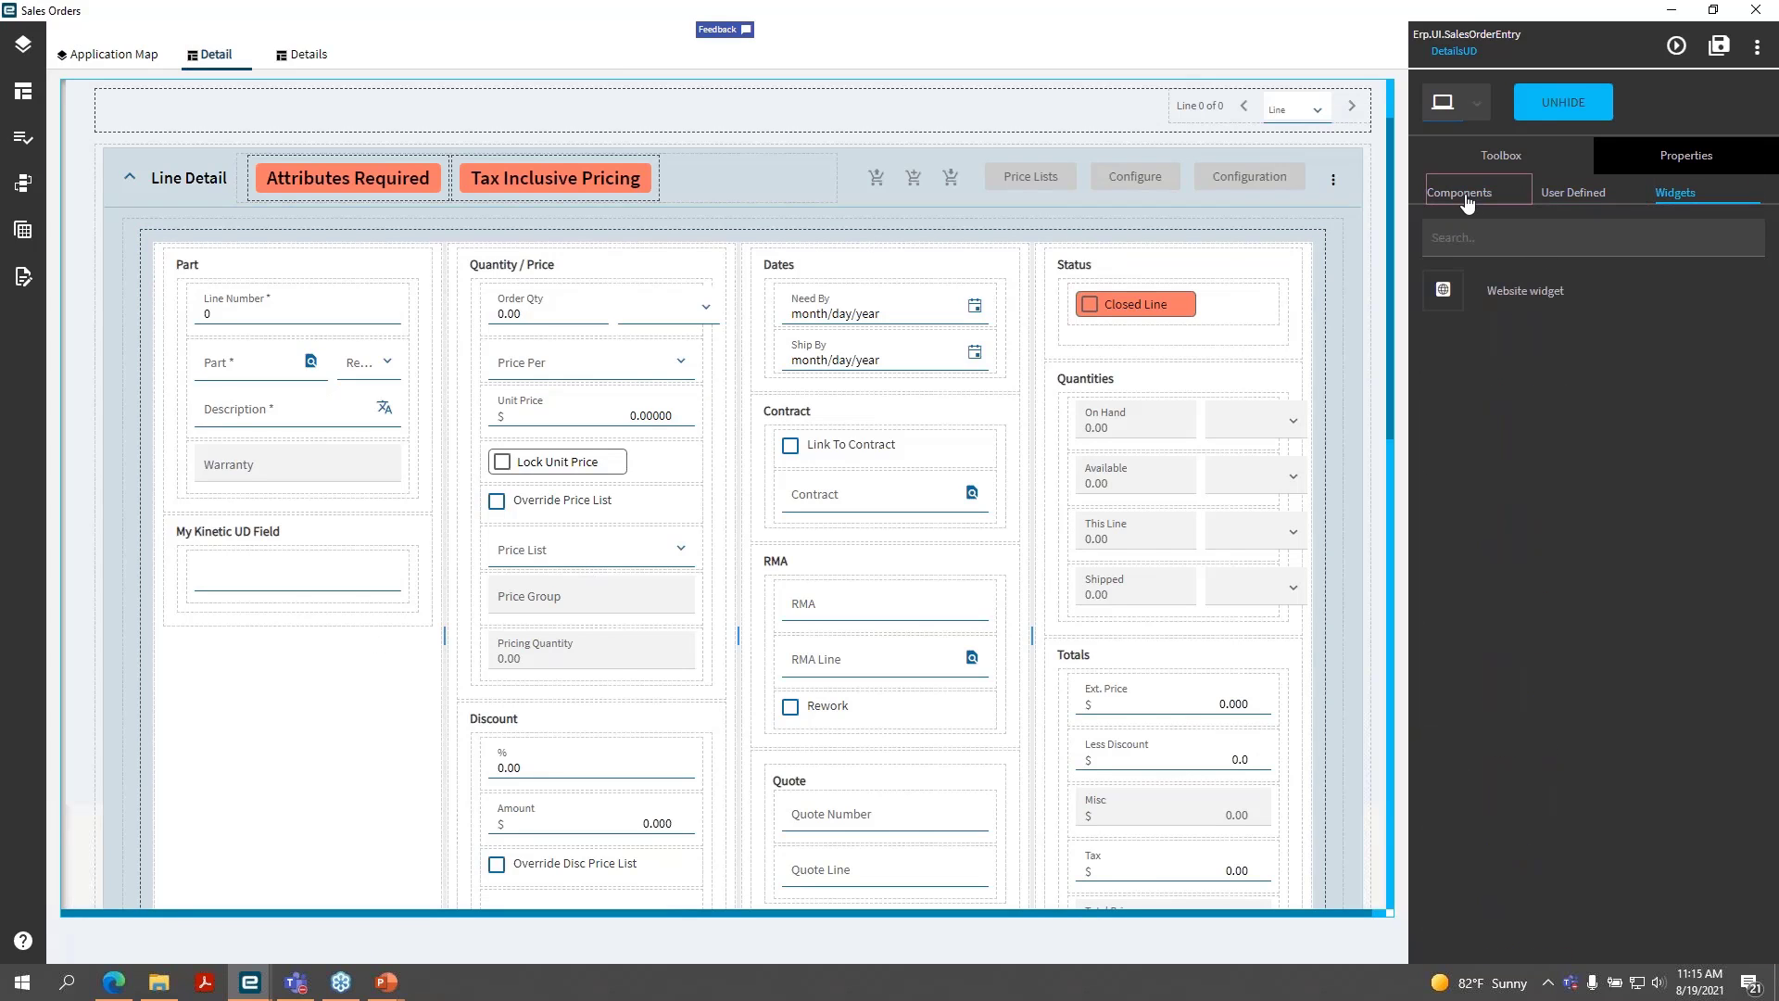
click(1464, 195)
click(1644, 253)
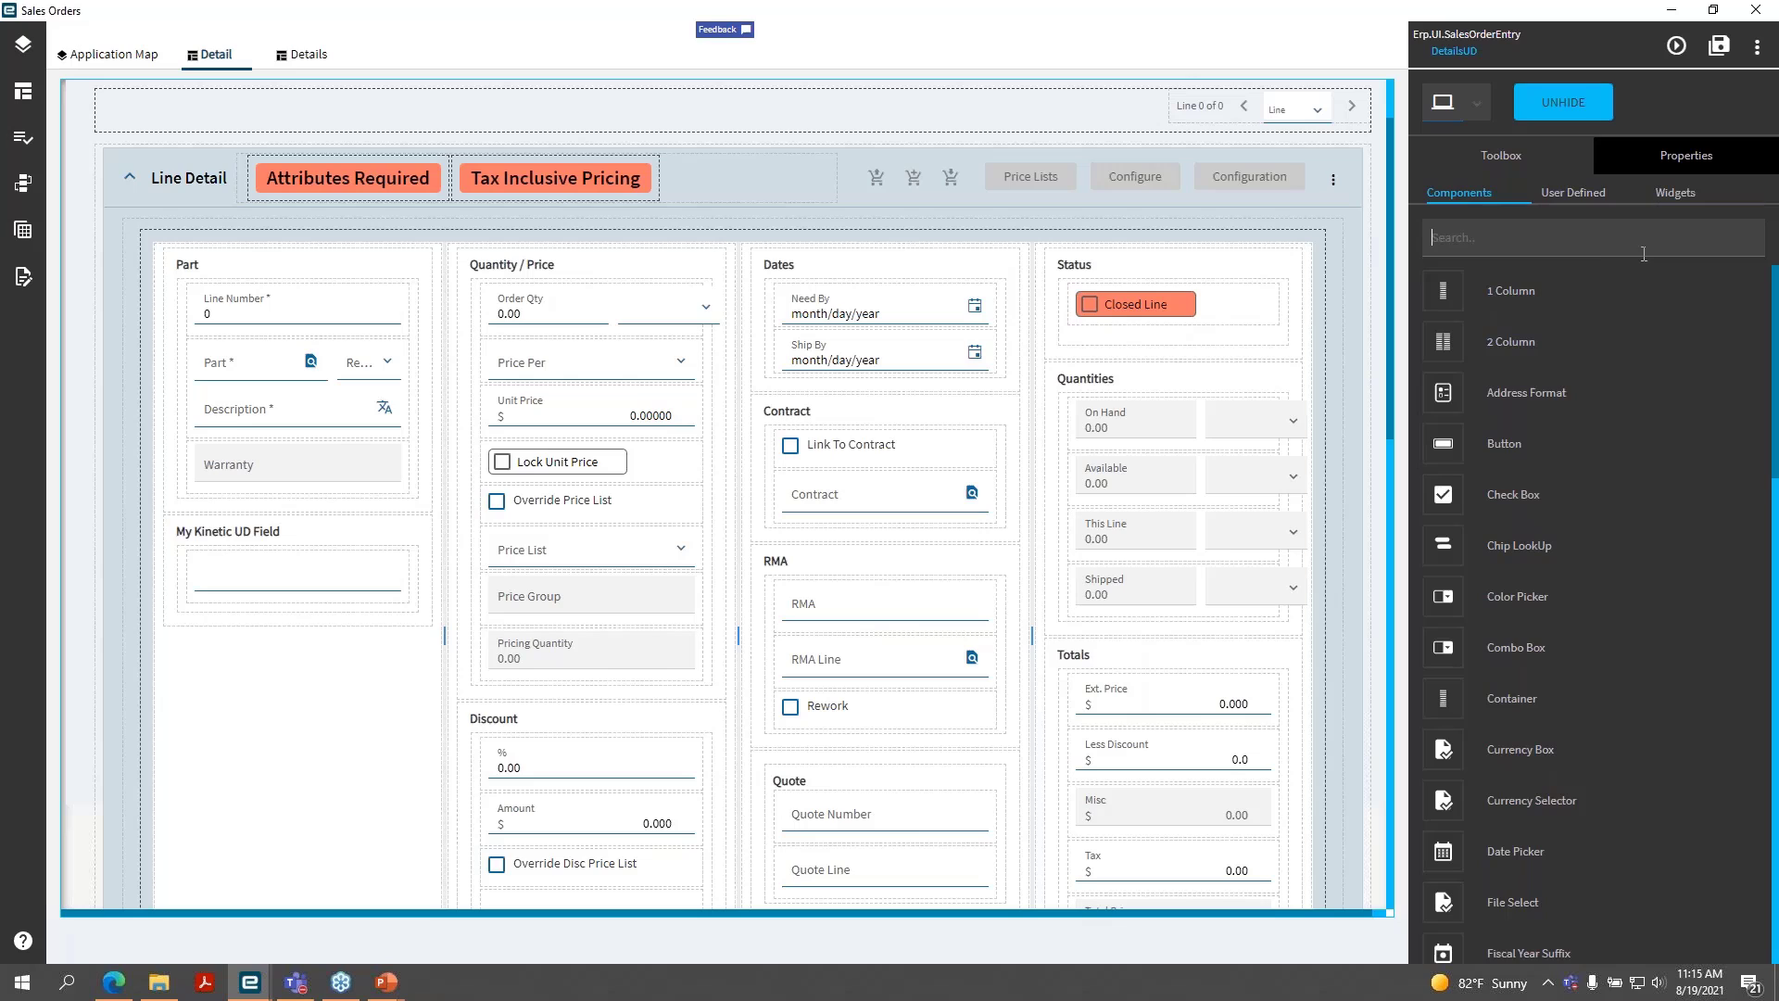
click(1520, 104)
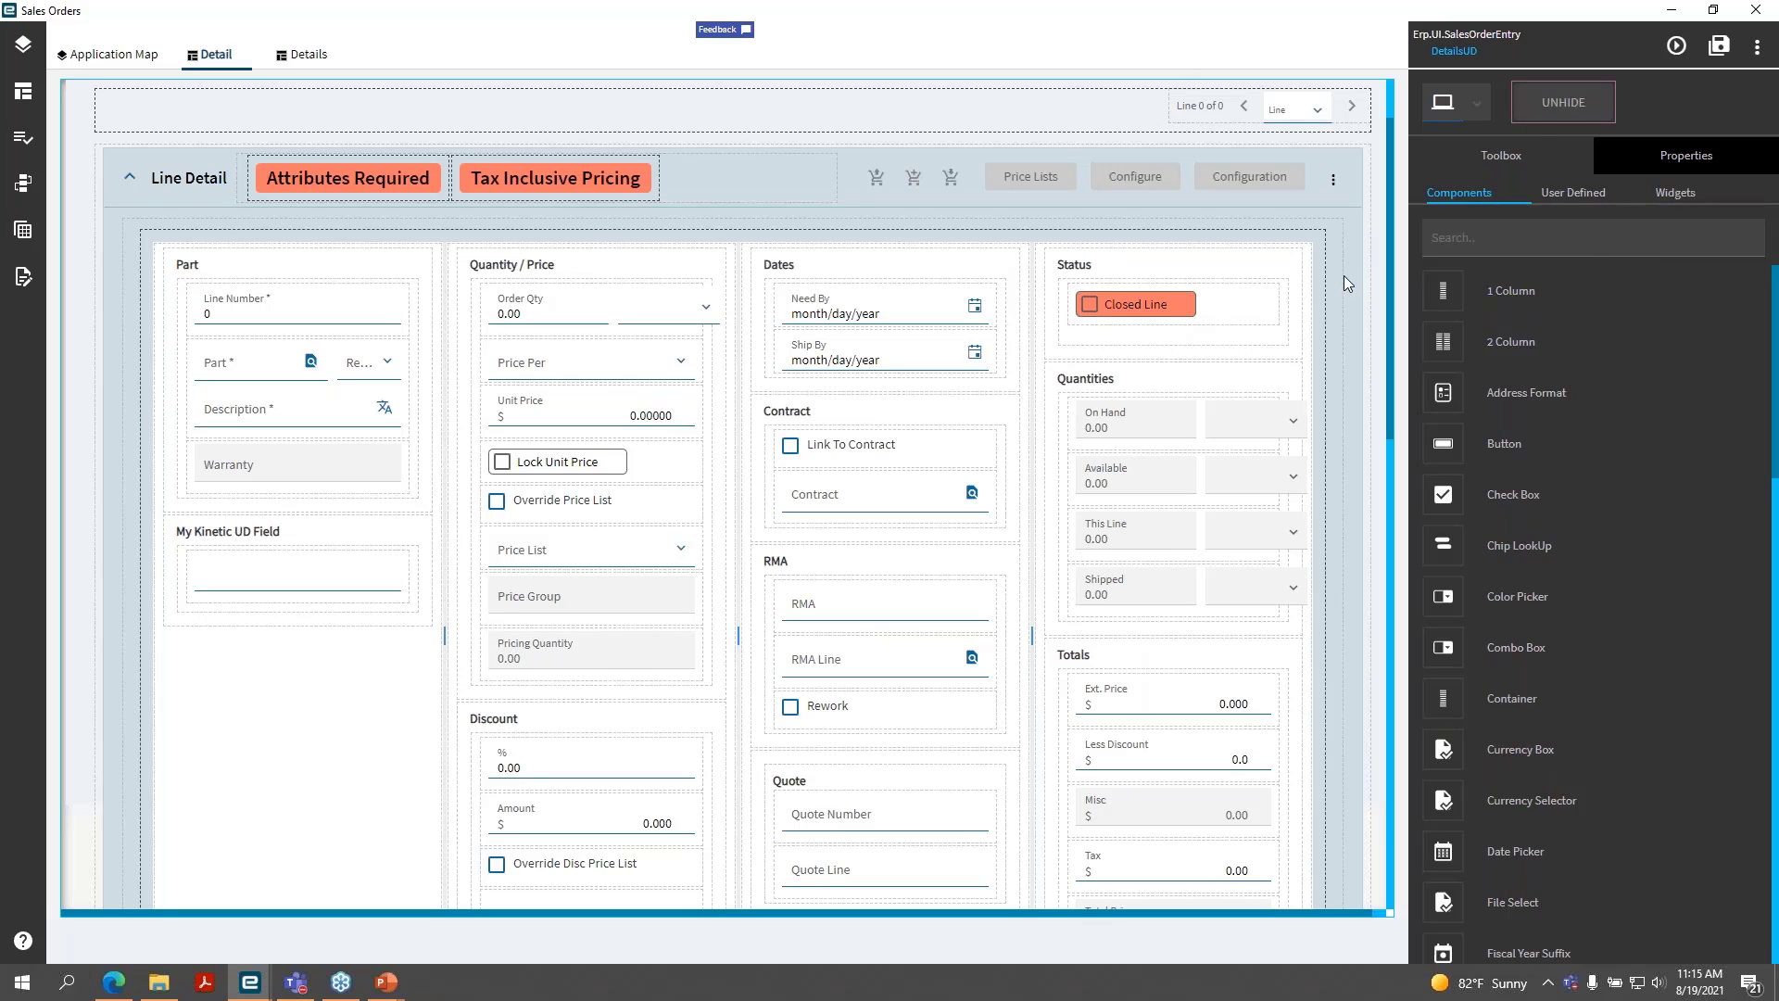
click(331, 530)
click(305, 708)
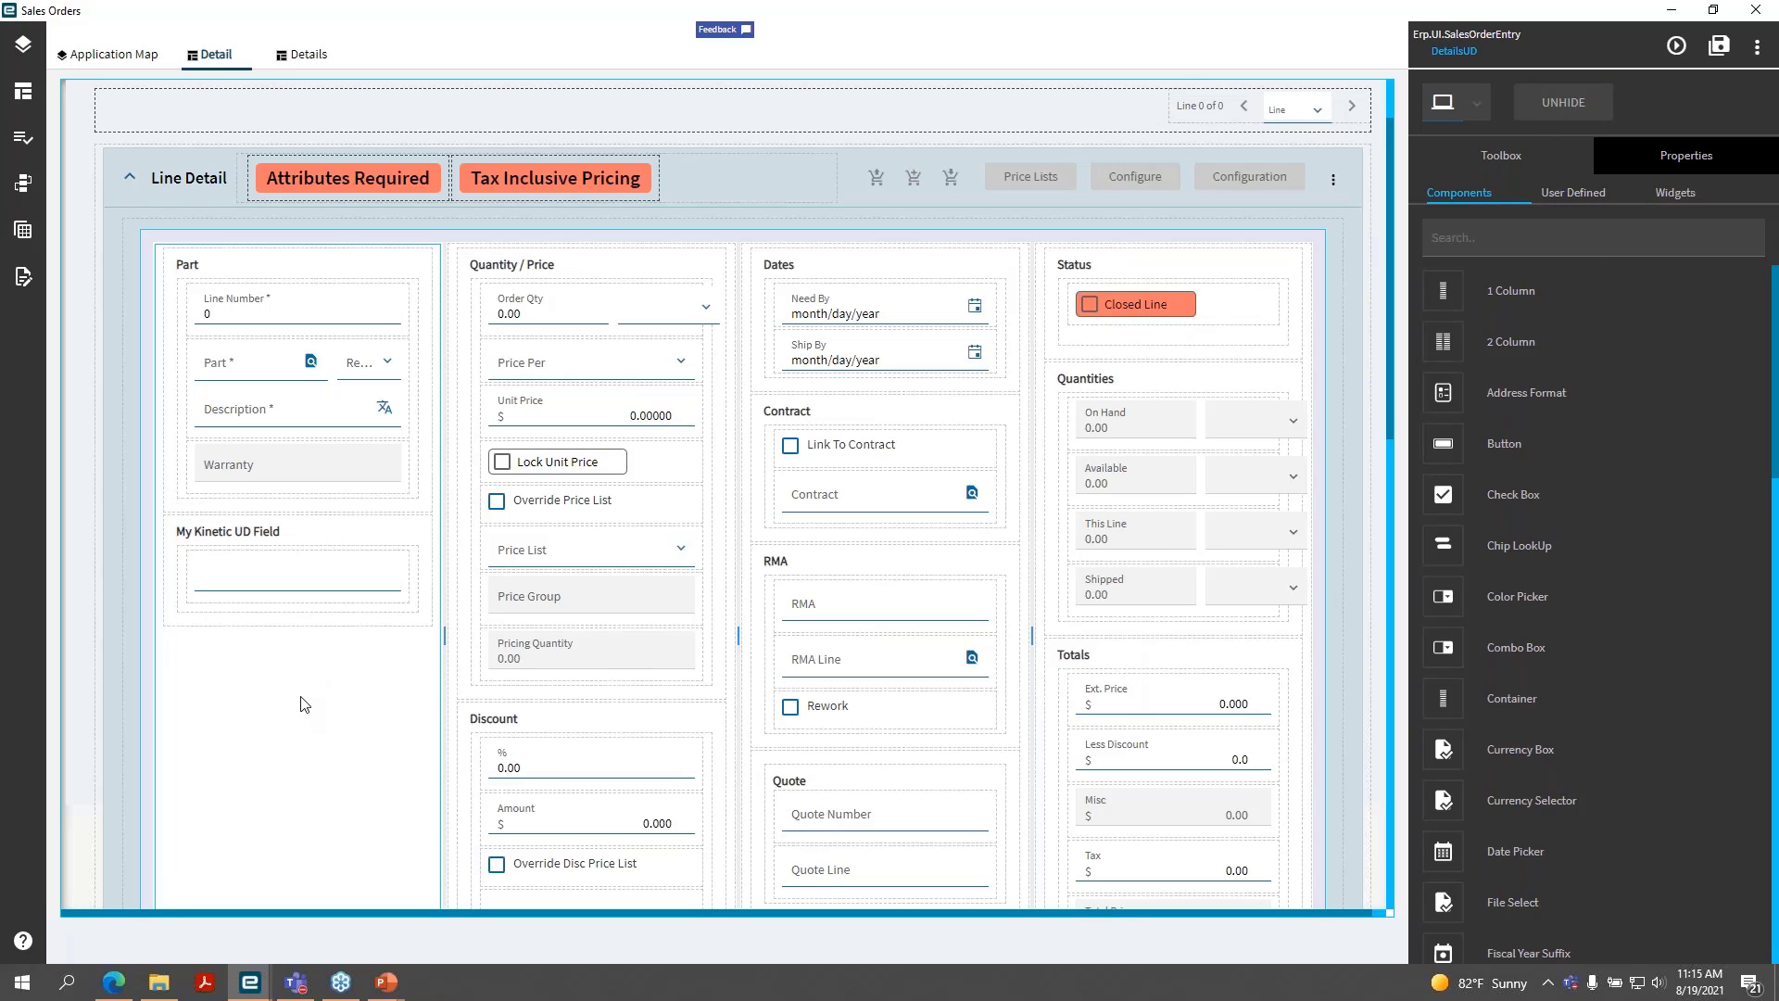
scroll(305, 694, down, 1)
scroll(295, 690, down, 3)
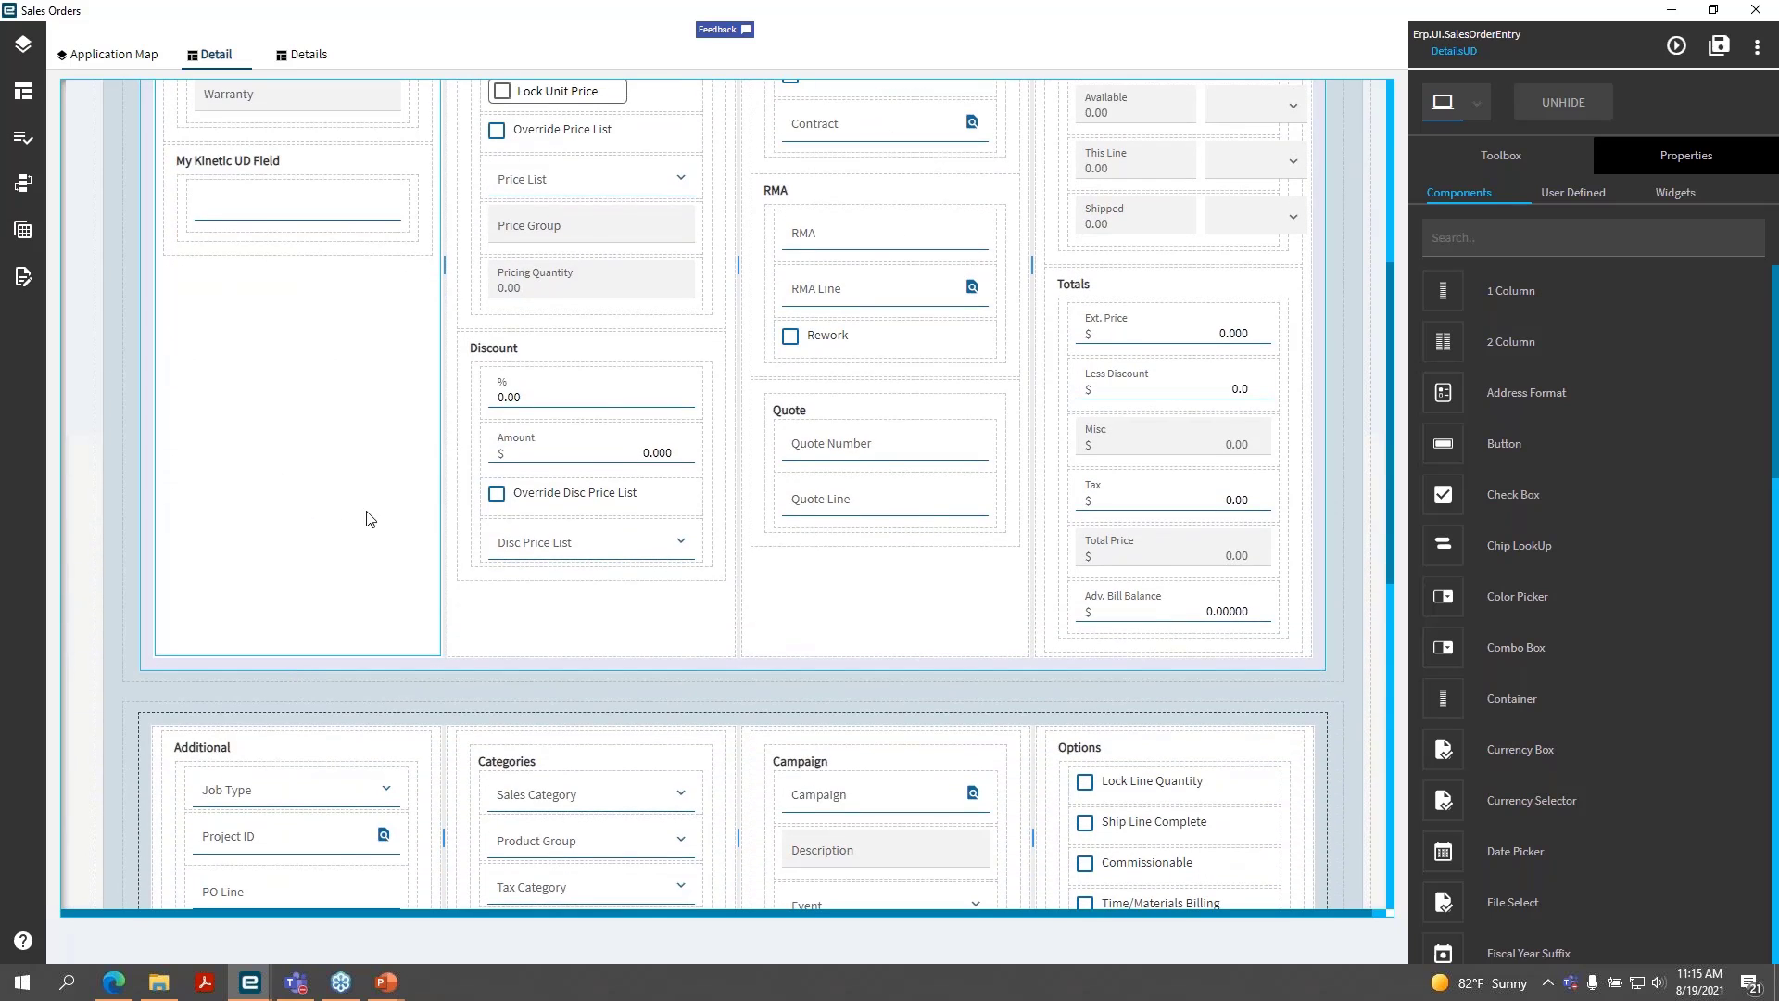
scroll(371, 519, up, 5)
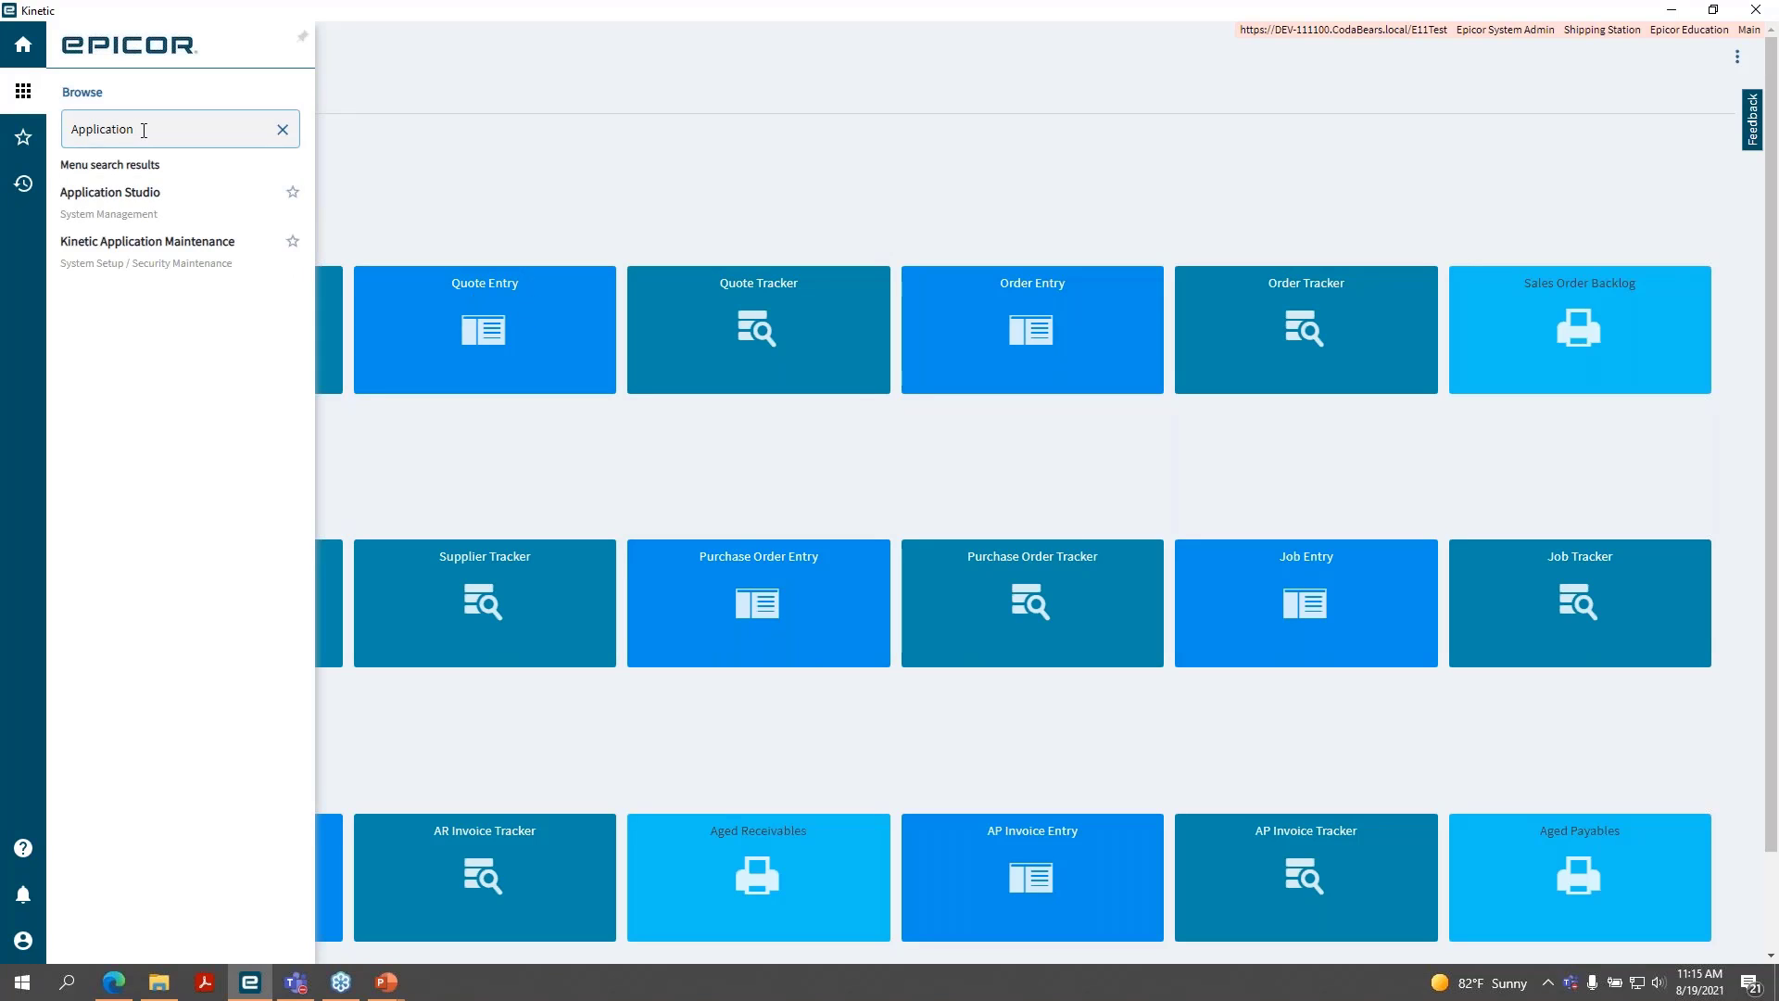
- Search the Kinetic menu for Kinetic Order Entry, open it and maximize its window
double_click(144, 130)
text(order)
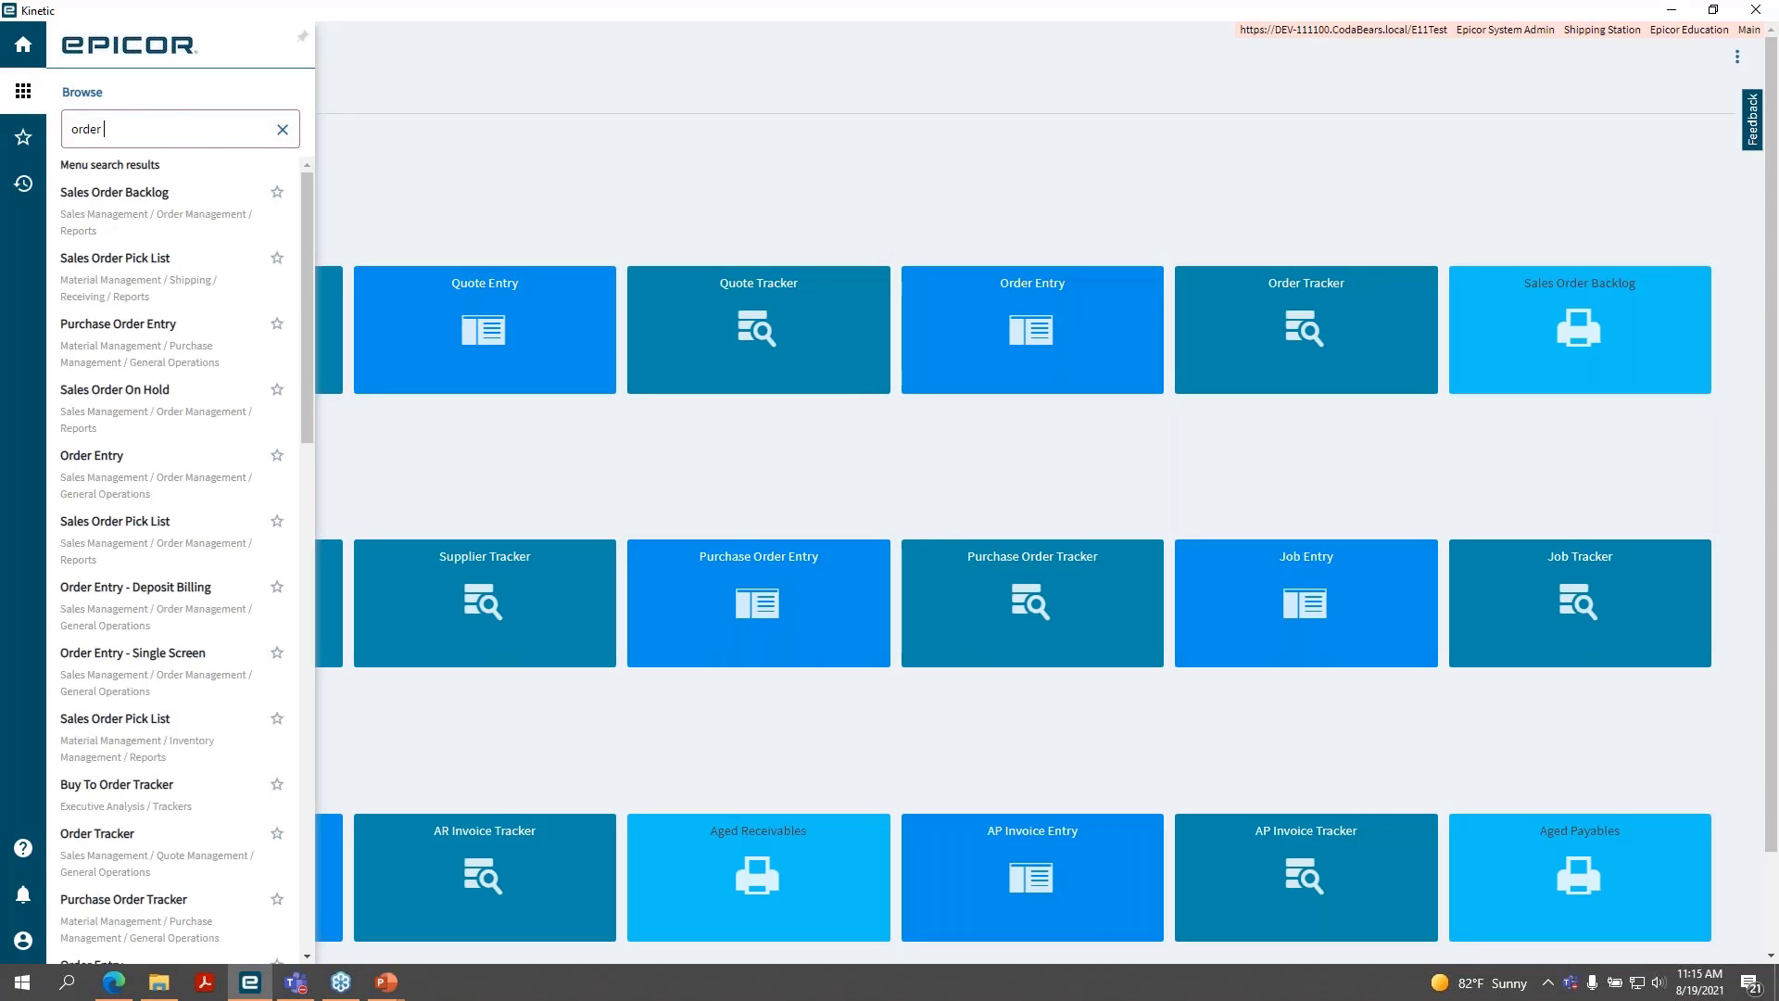
key(ctrl+a)
text(inetic)
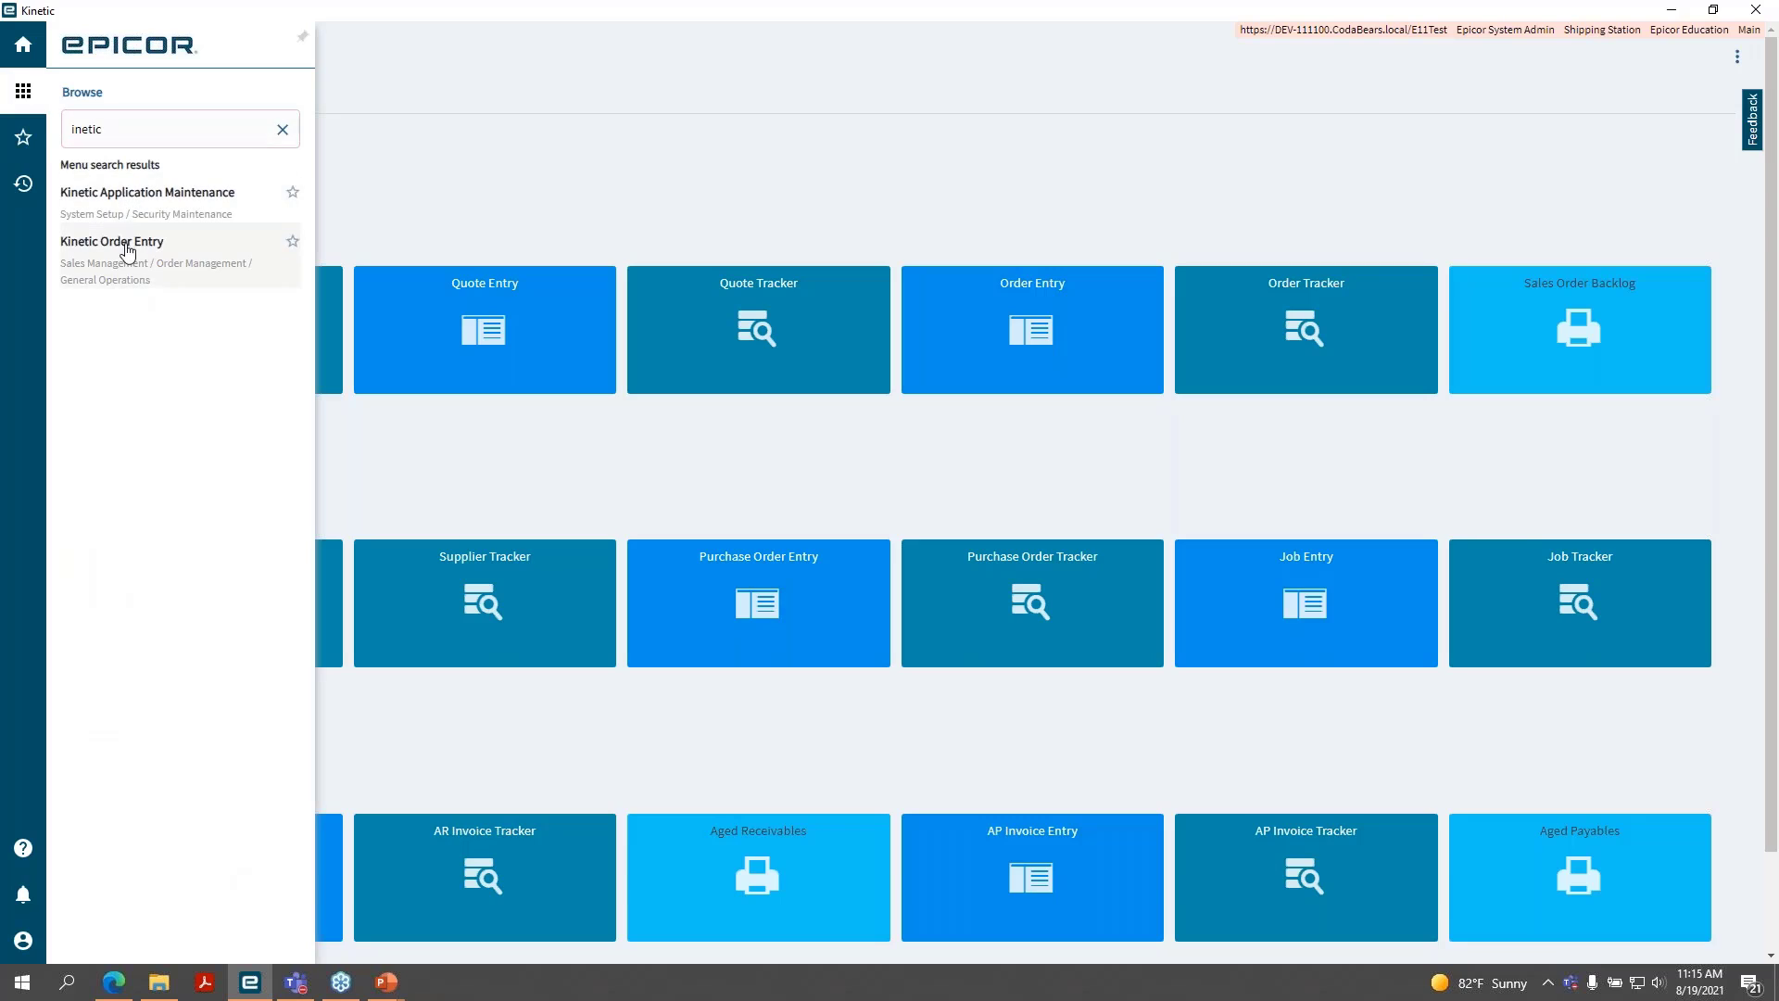
click(127, 248)
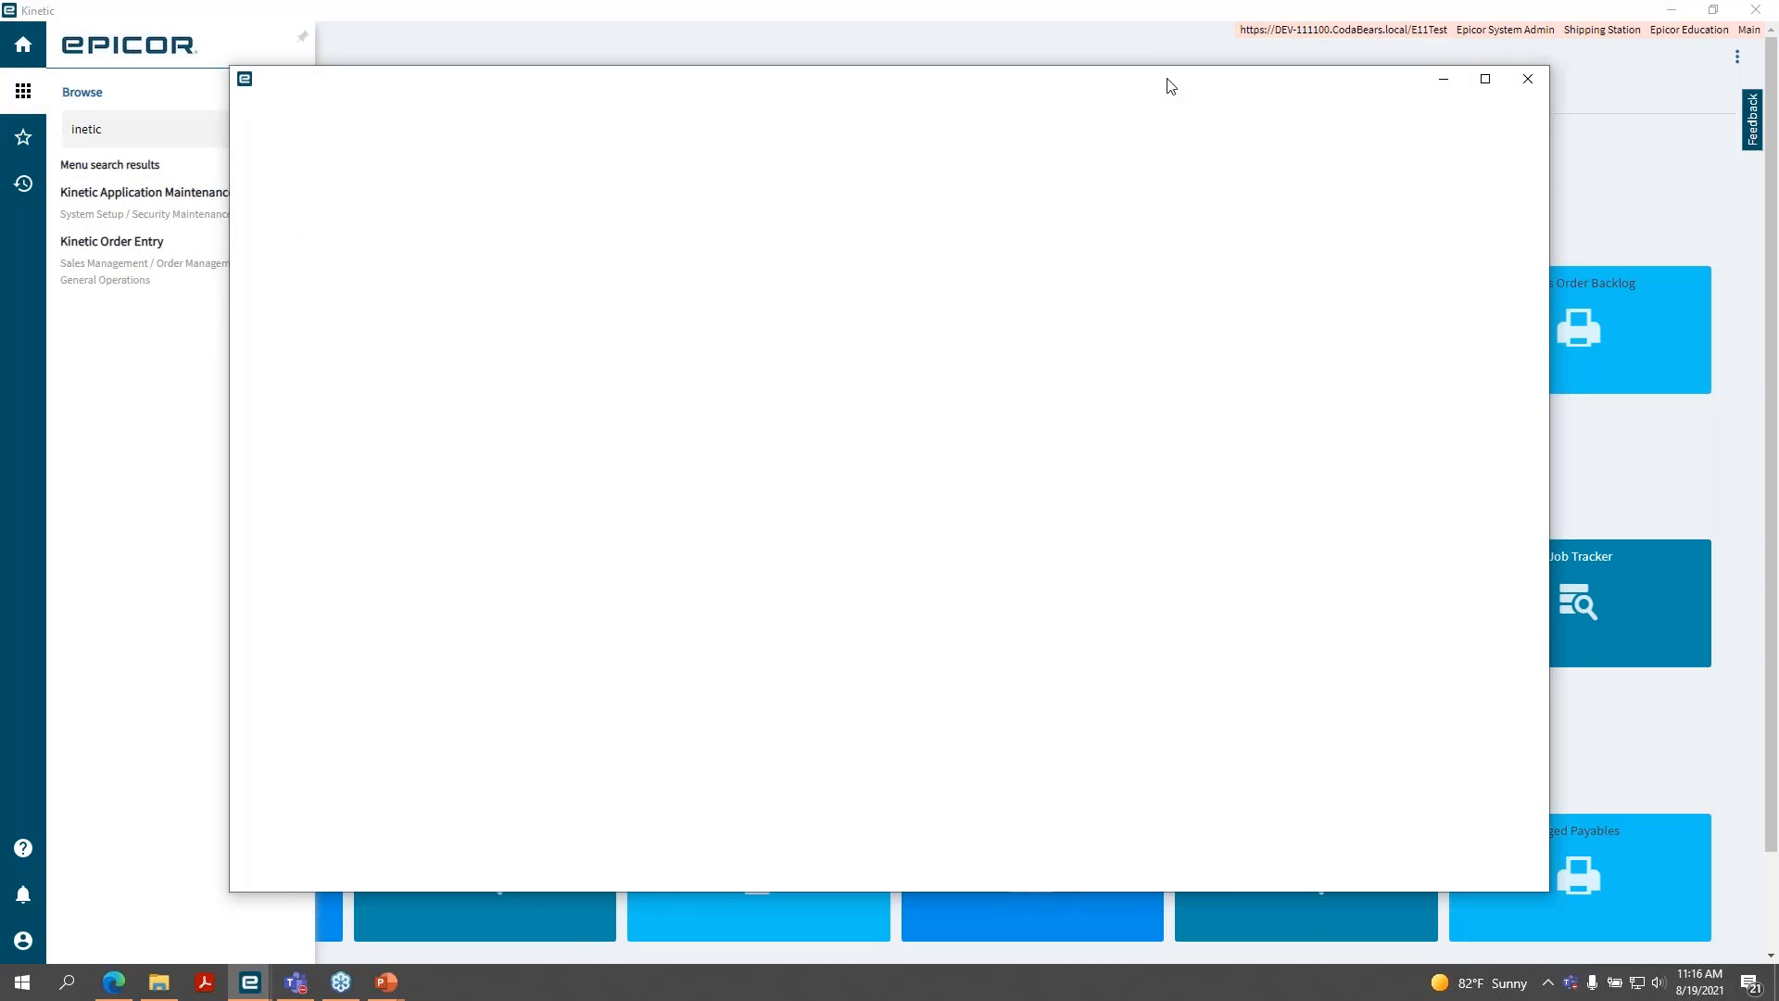
click(1486, 81)
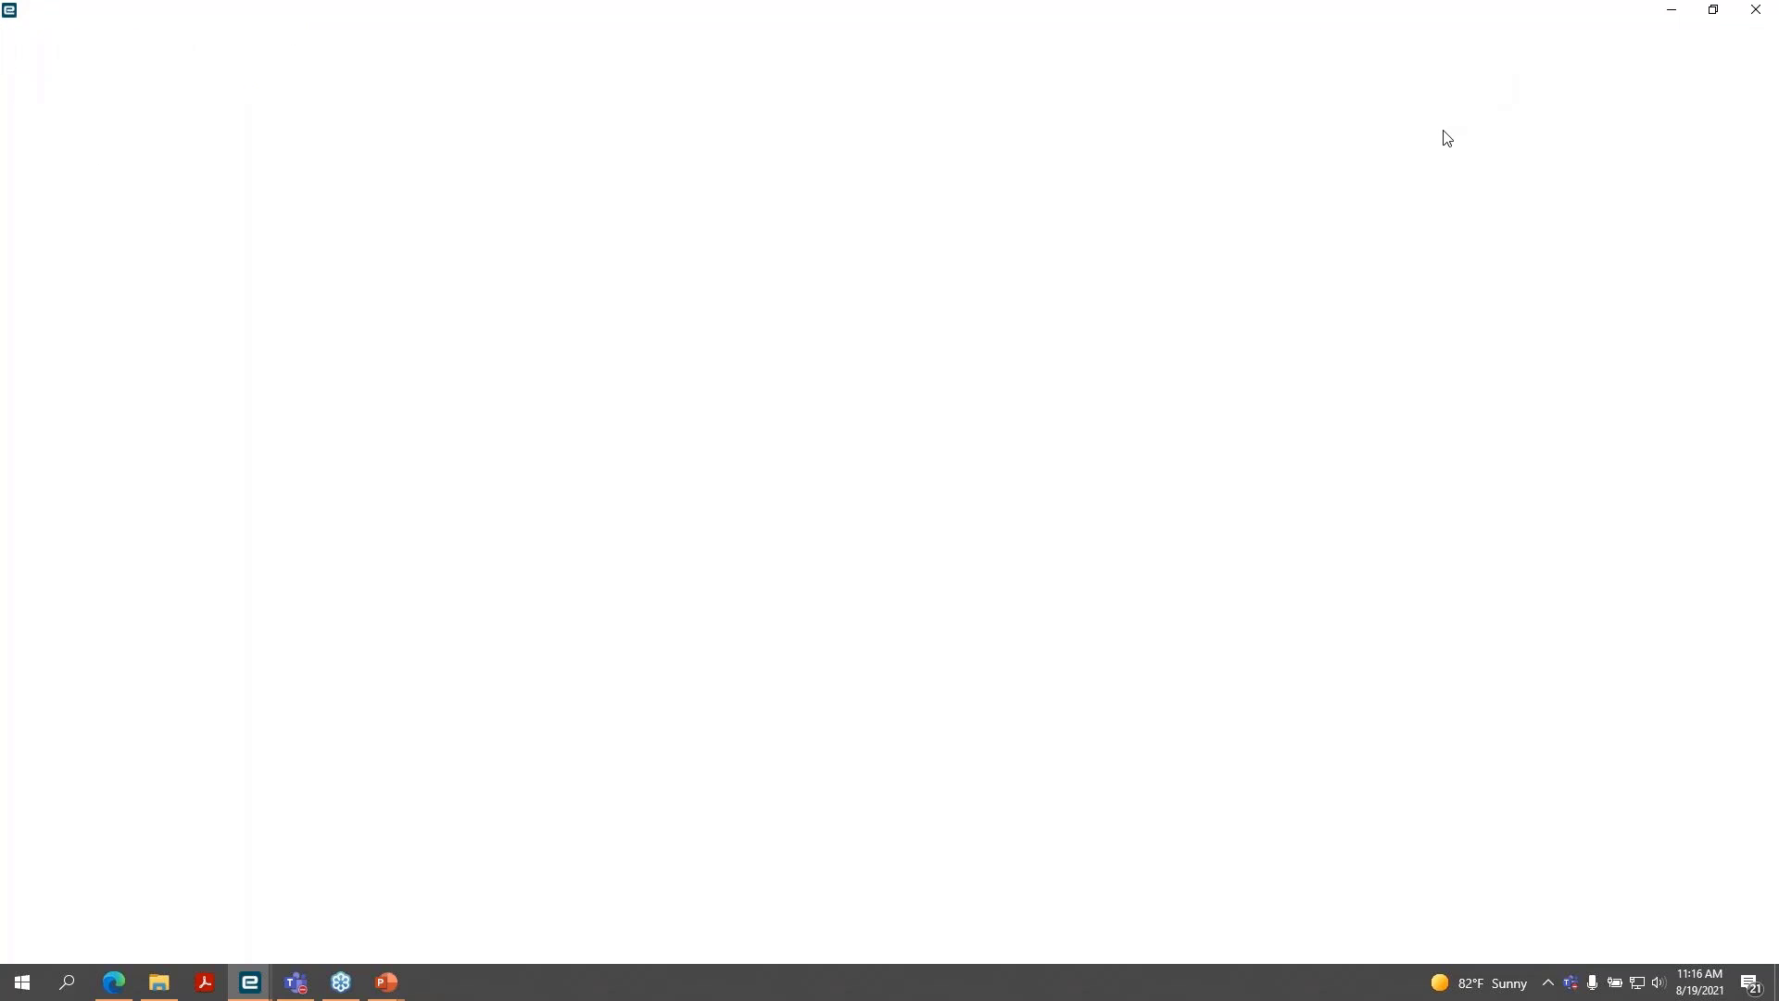
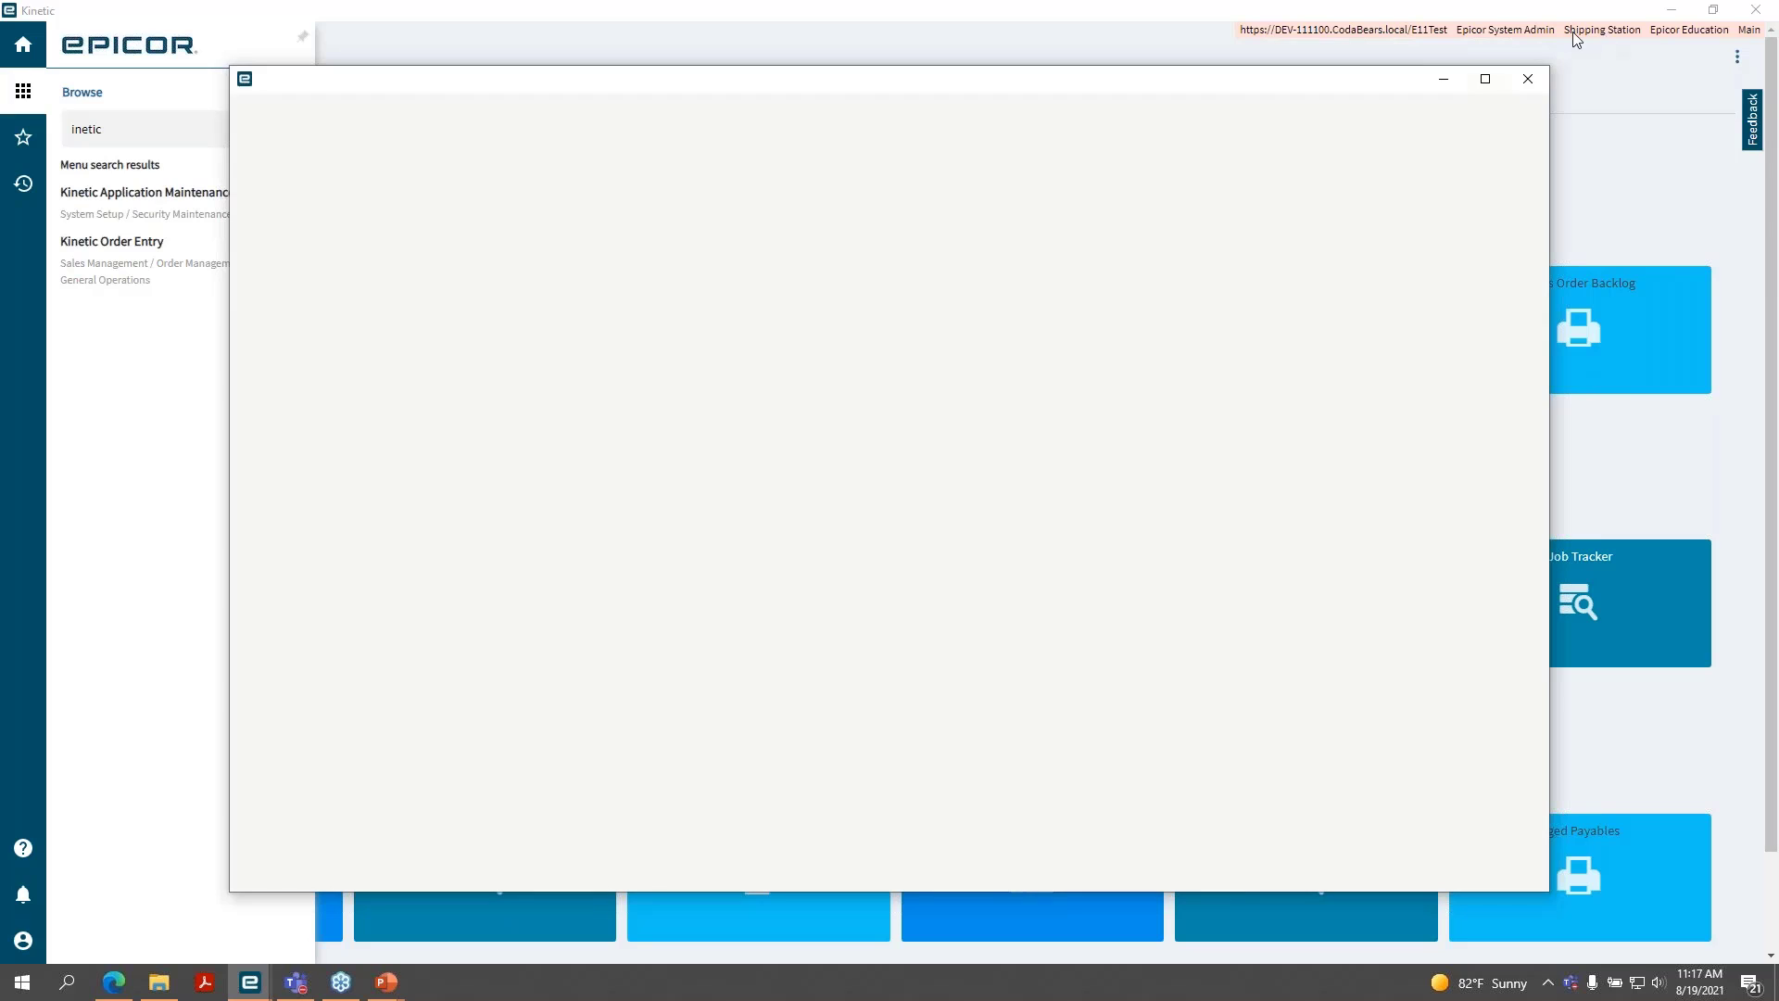
drag(1327, 87, 1341, 88)
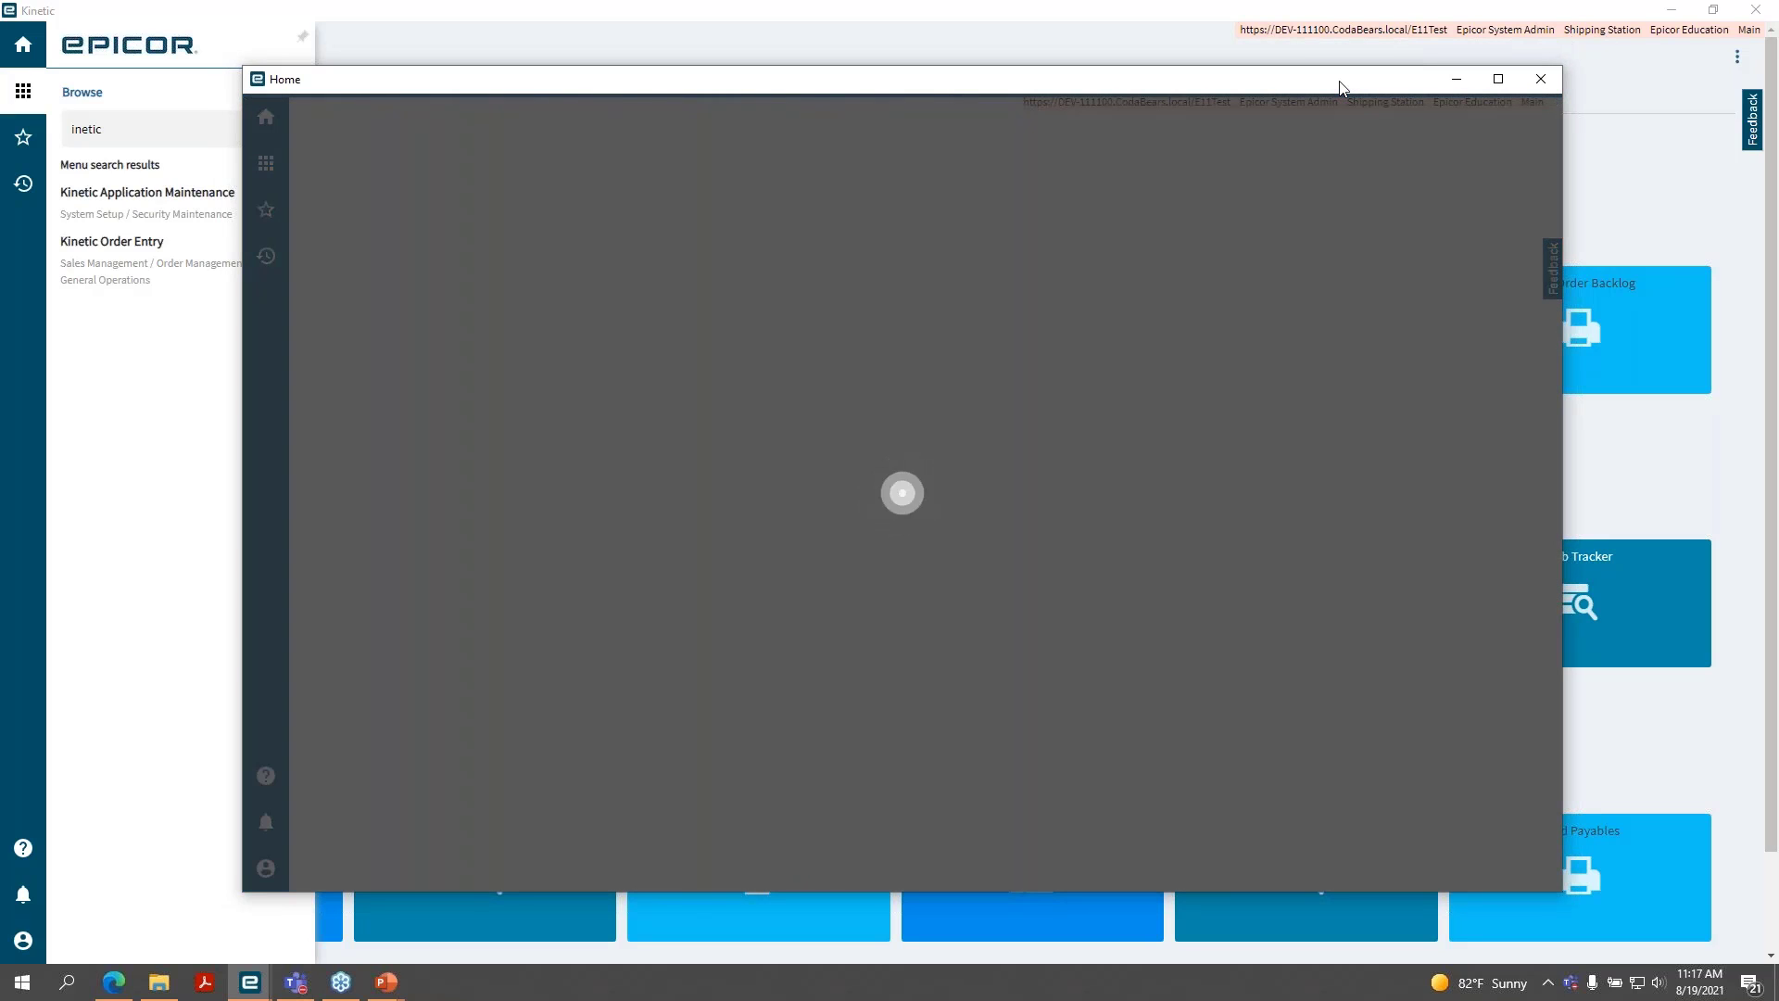
double_click(1341, 88)
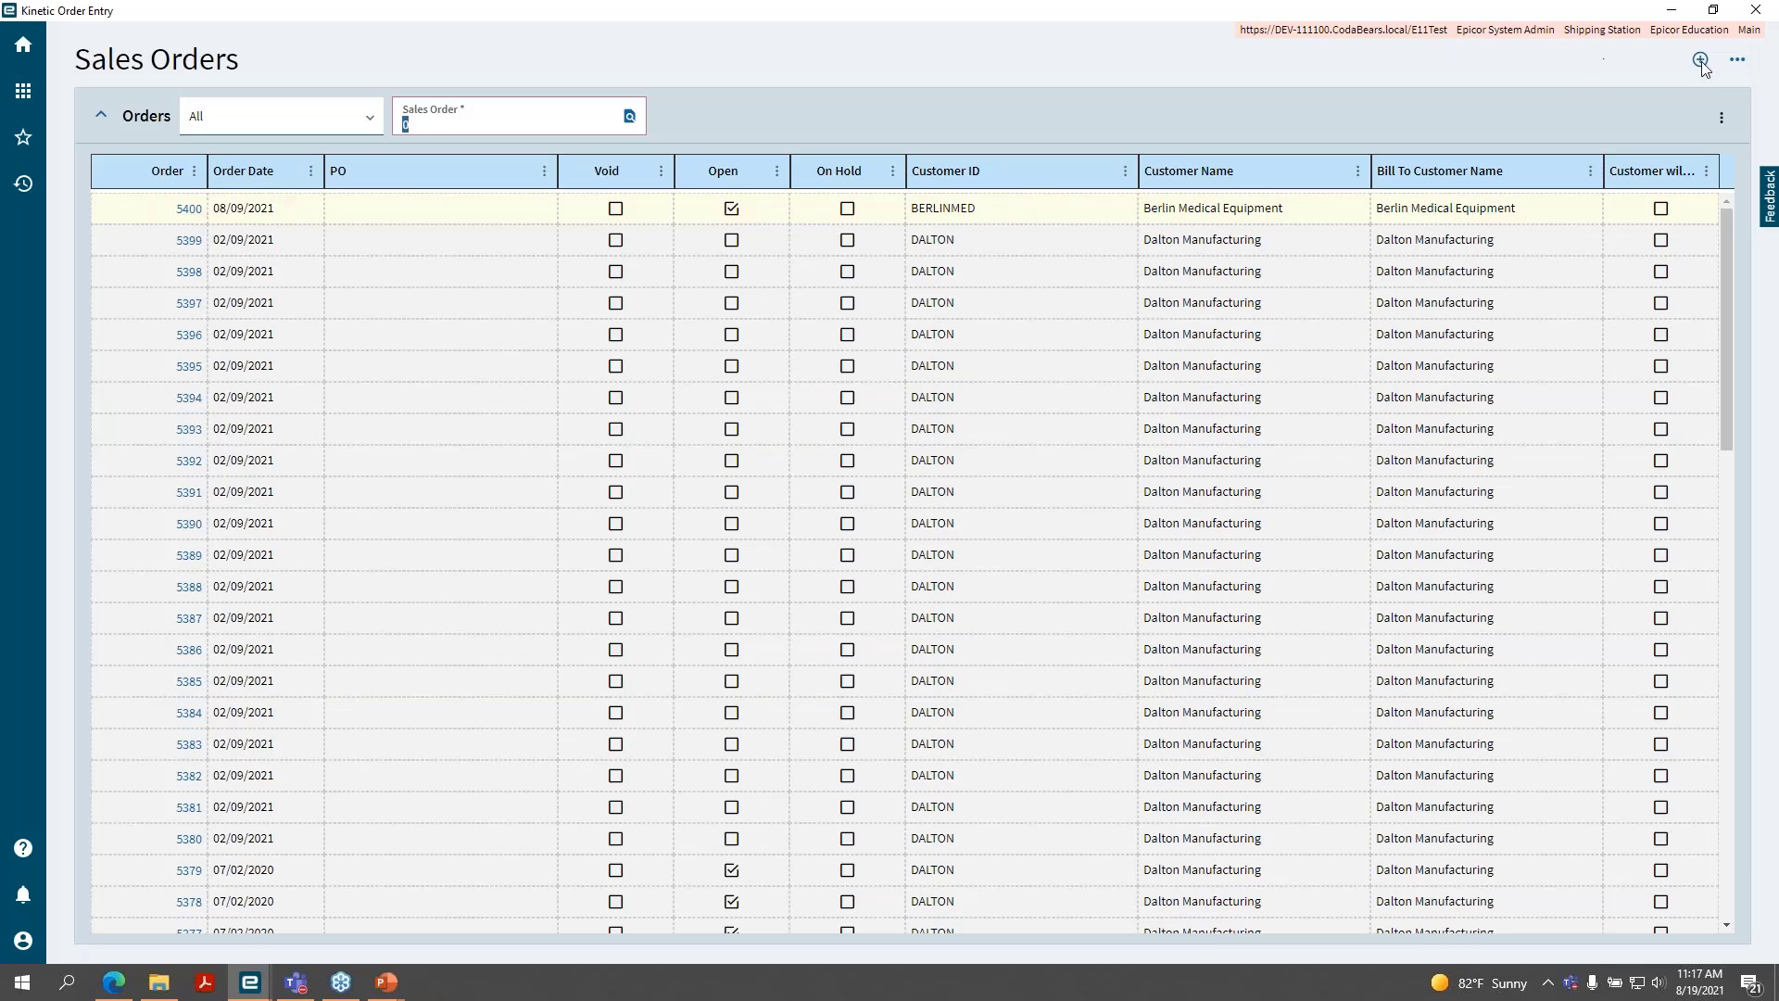
- Review the personalization options of the Sales Orders list, including the Sales Order field in the Expanded Header Section, and close them without saving
click(1737, 59)
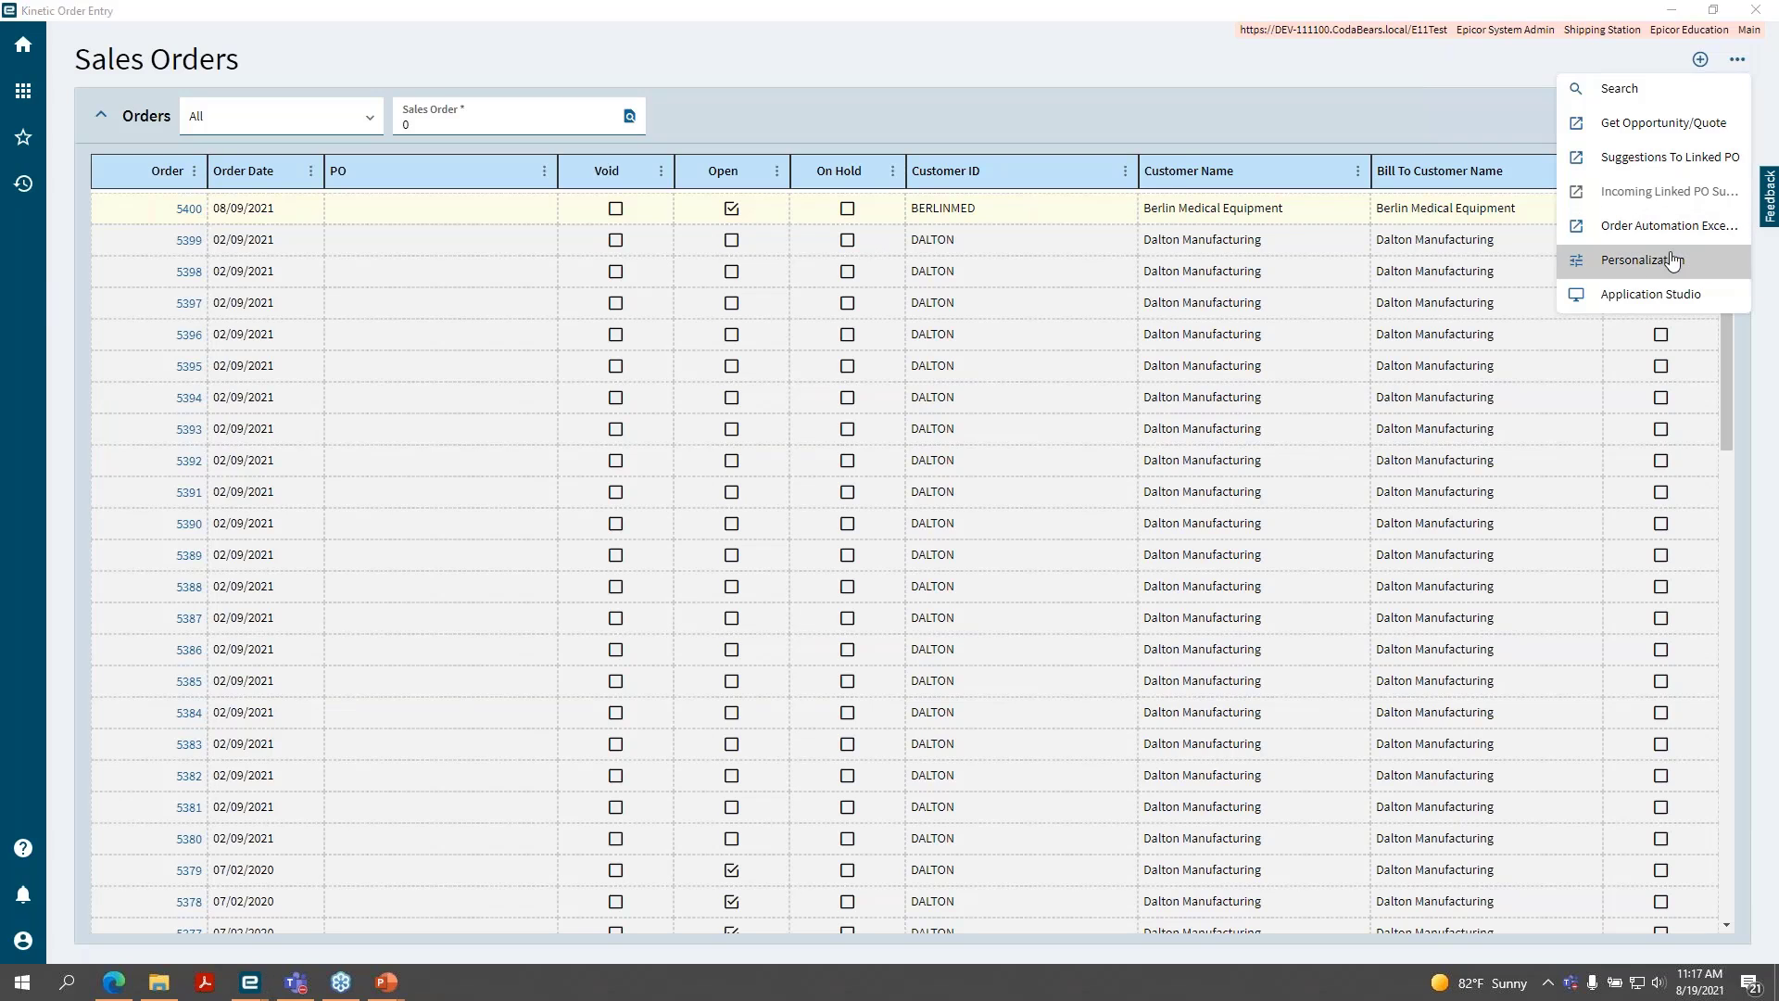
click(1626, 262)
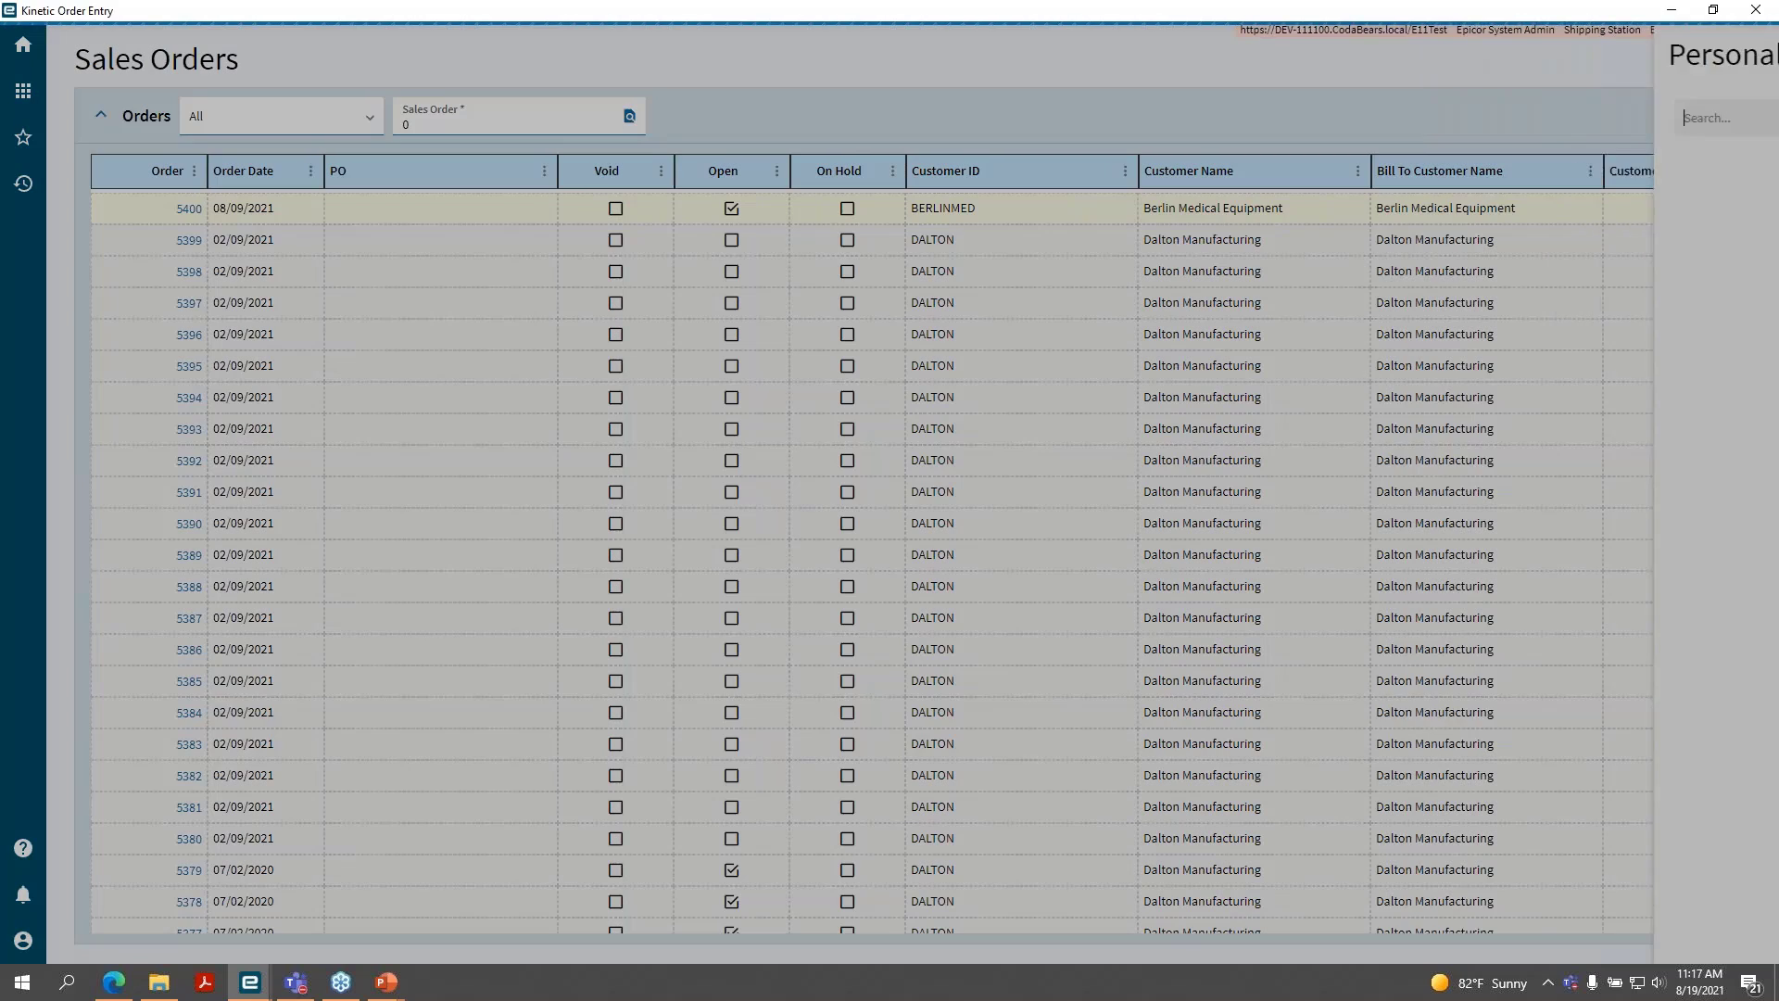
click(1359, 173)
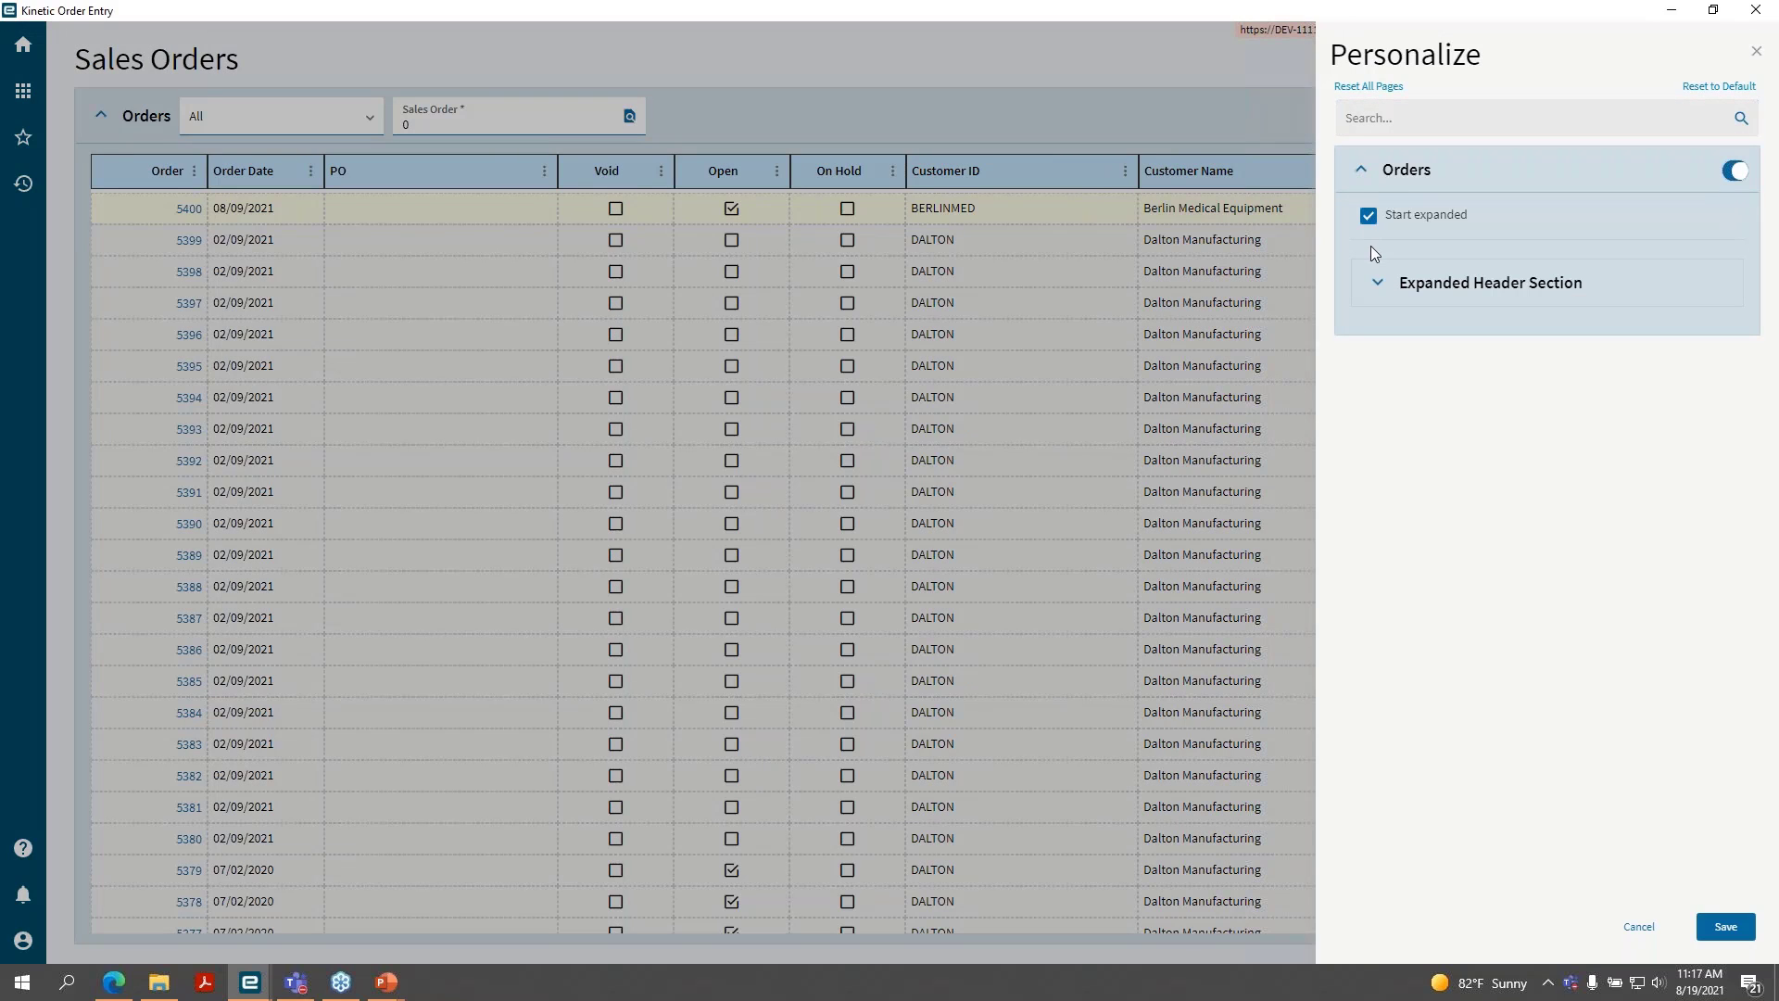
click(1378, 287)
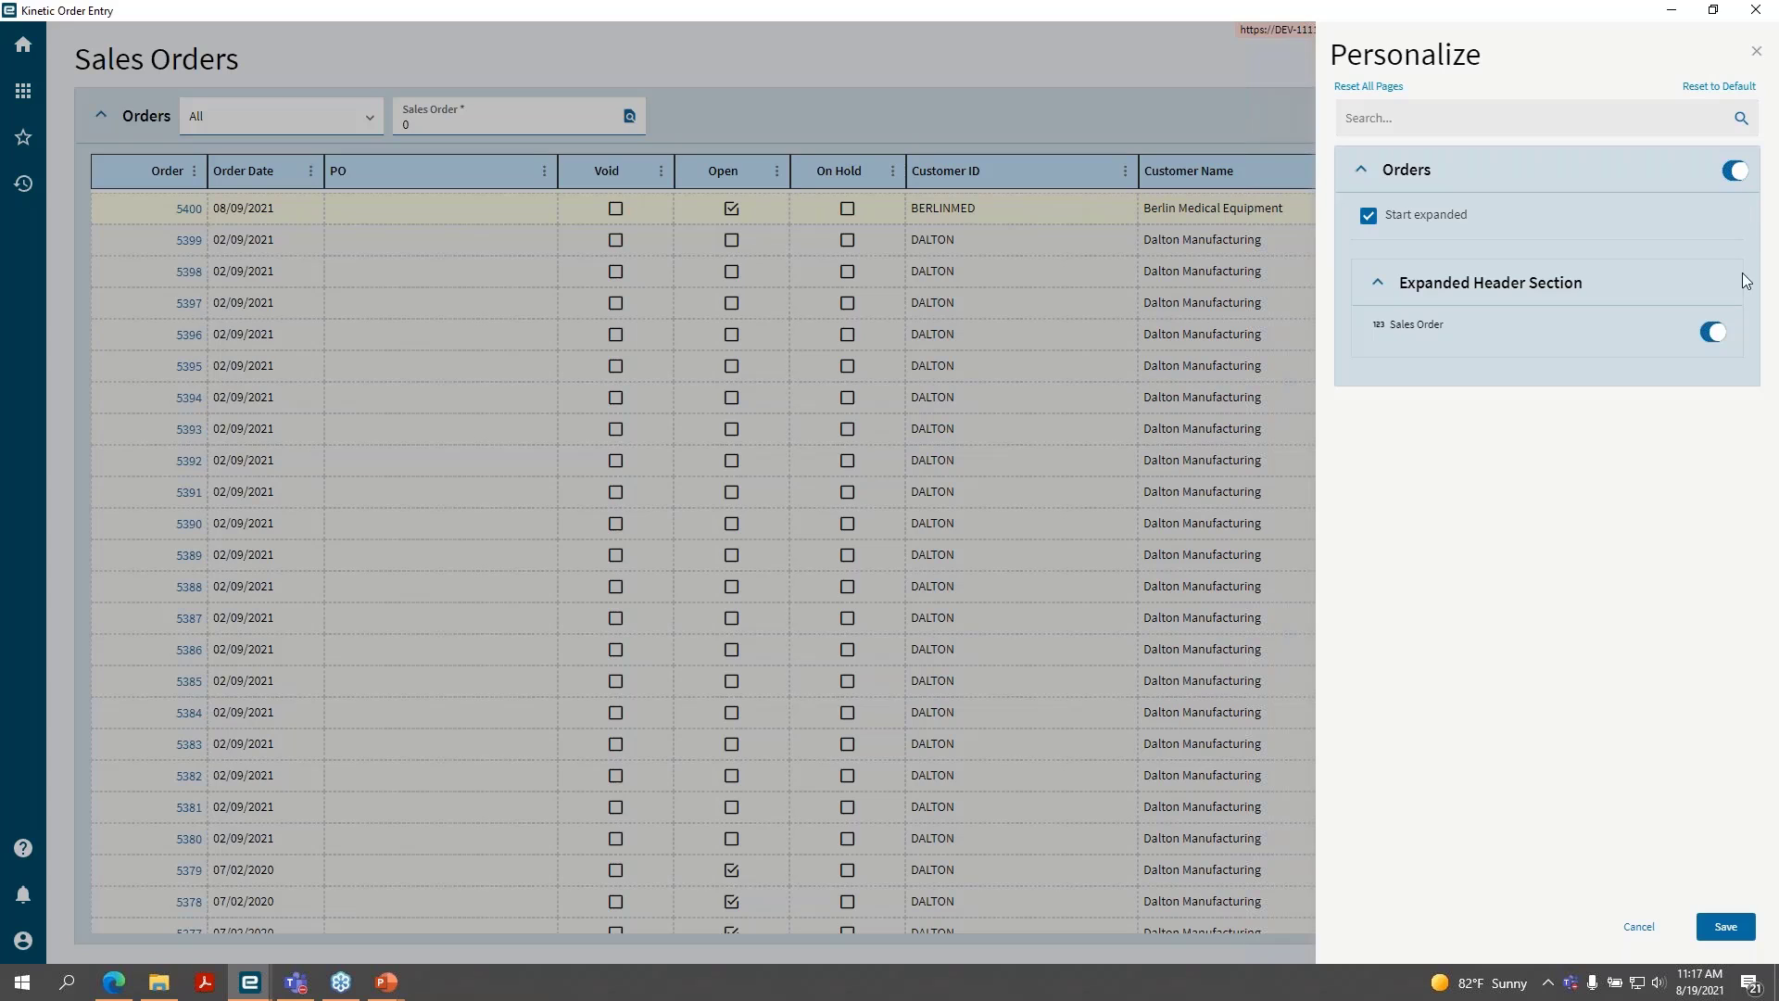
click(1712, 335)
click(1756, 52)
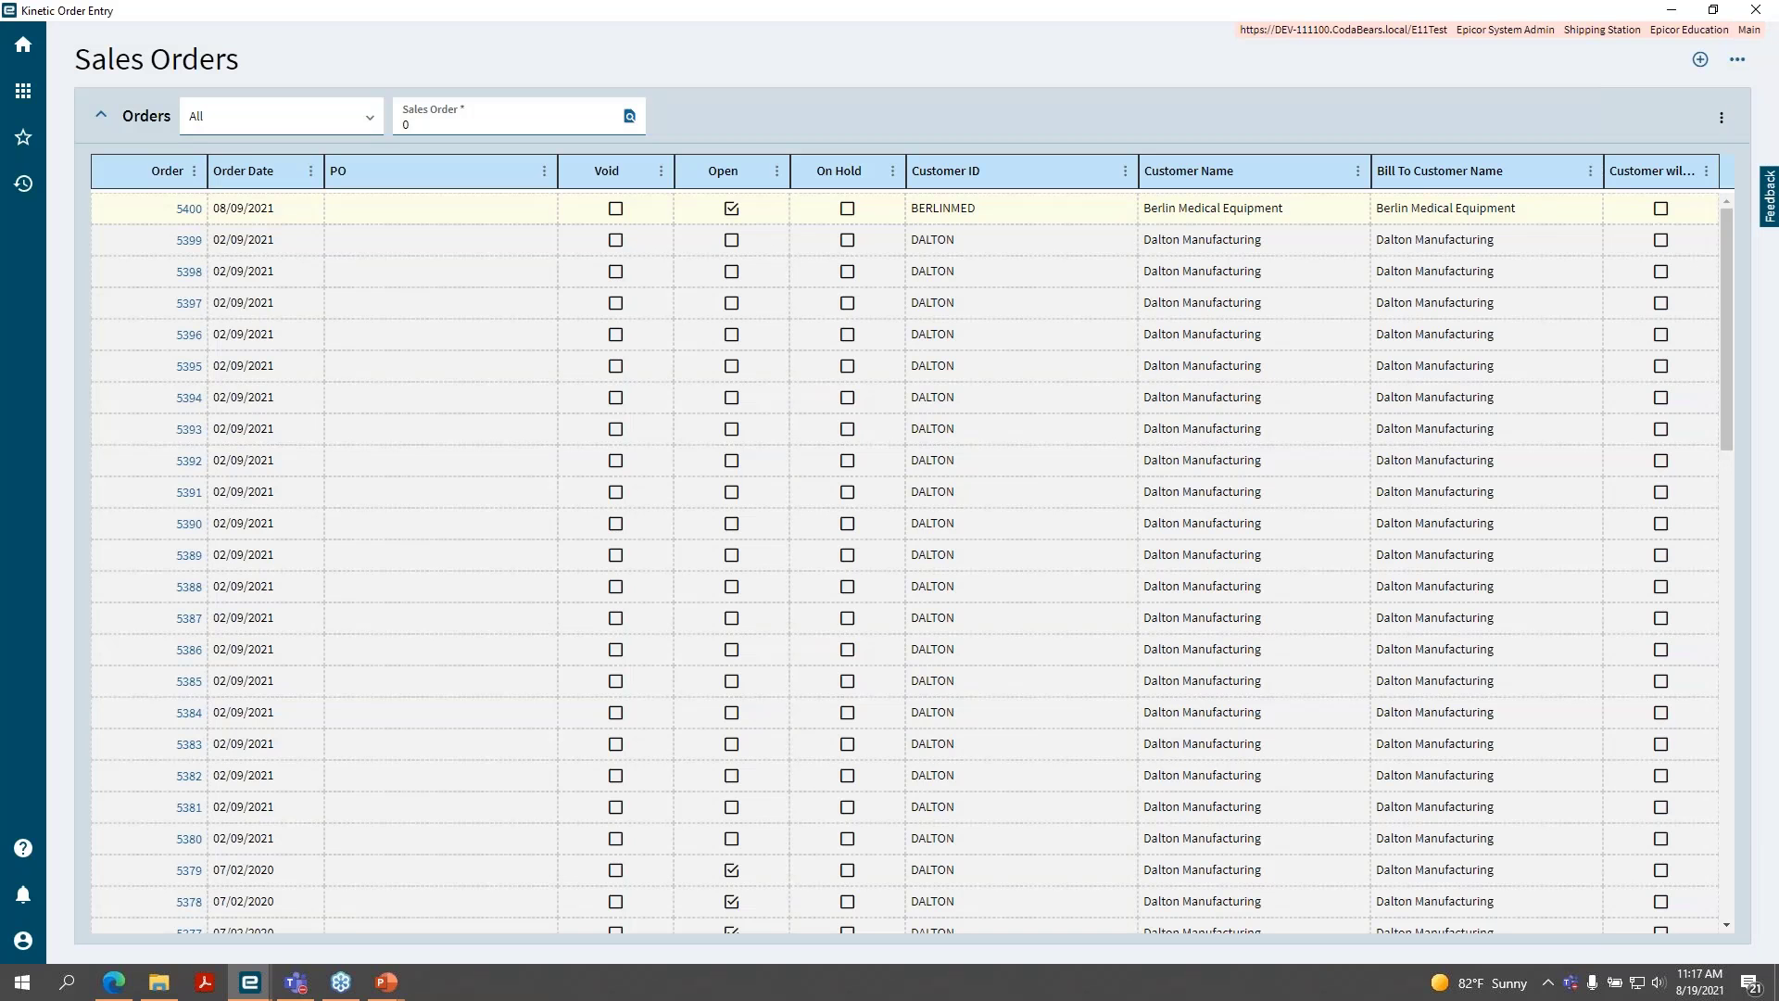
- Open the Berlin Medical Equipment order and bring up the Personalization settings for its Details page
click(184, 213)
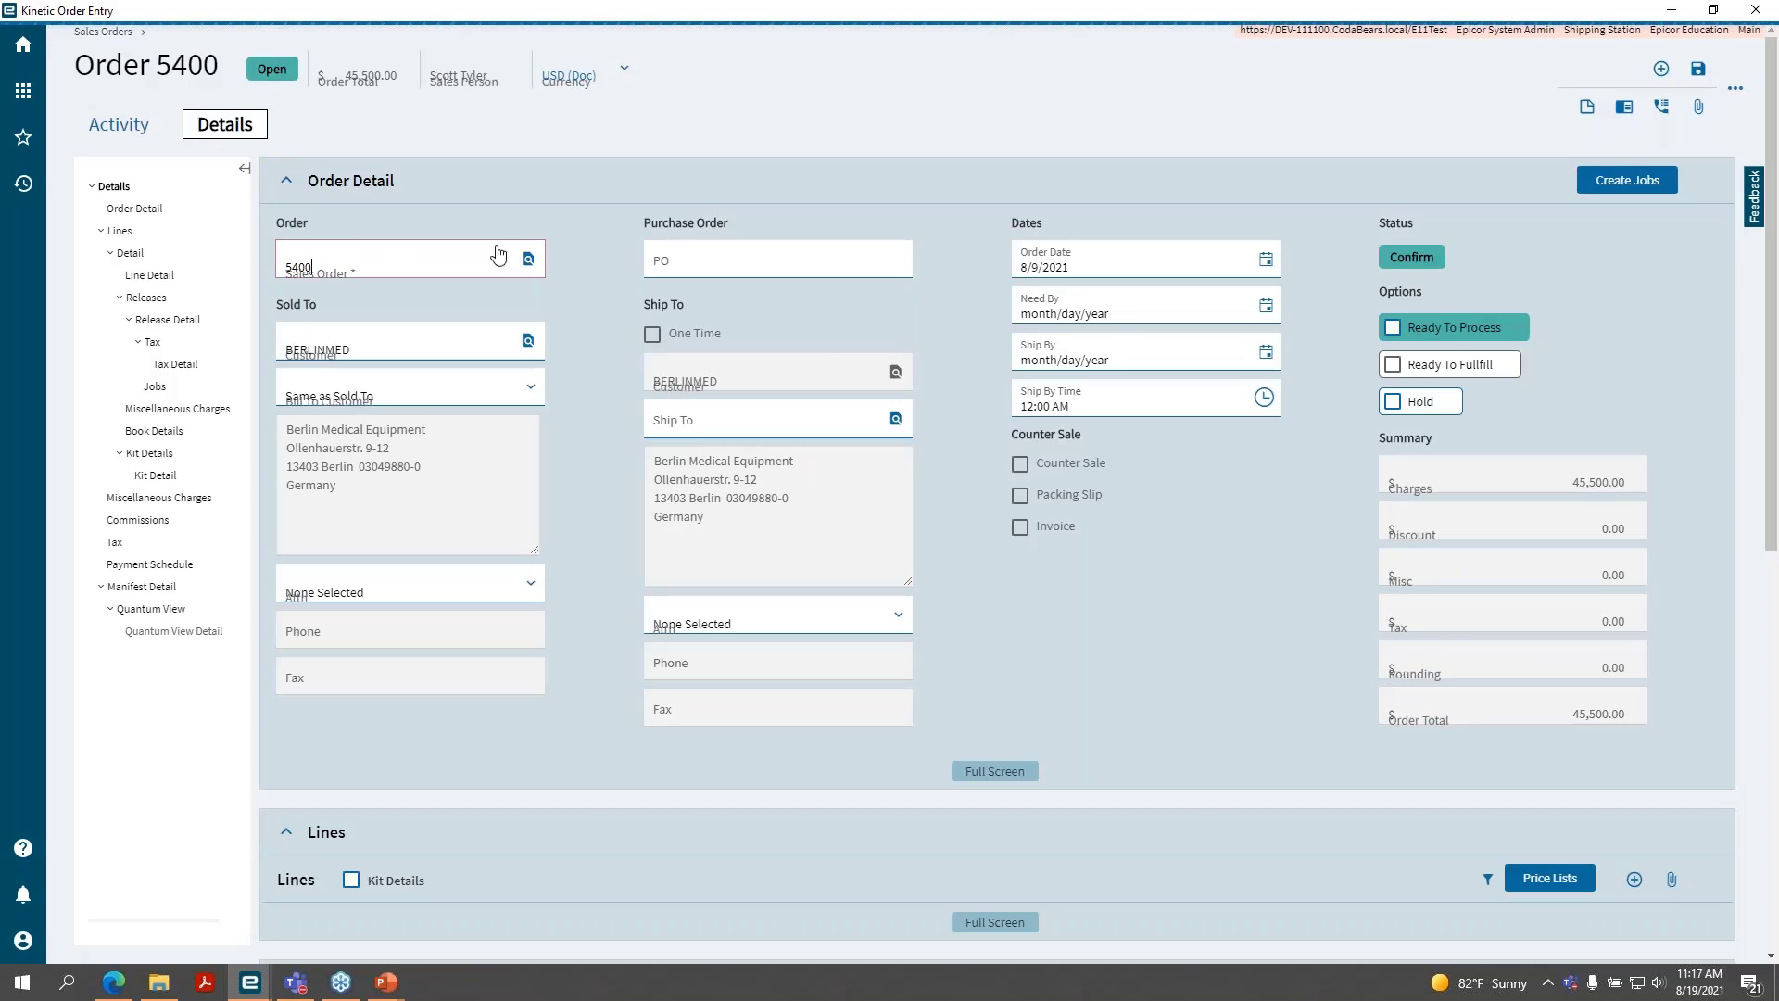
click(1735, 88)
scroll(1696, 206, down, 5)
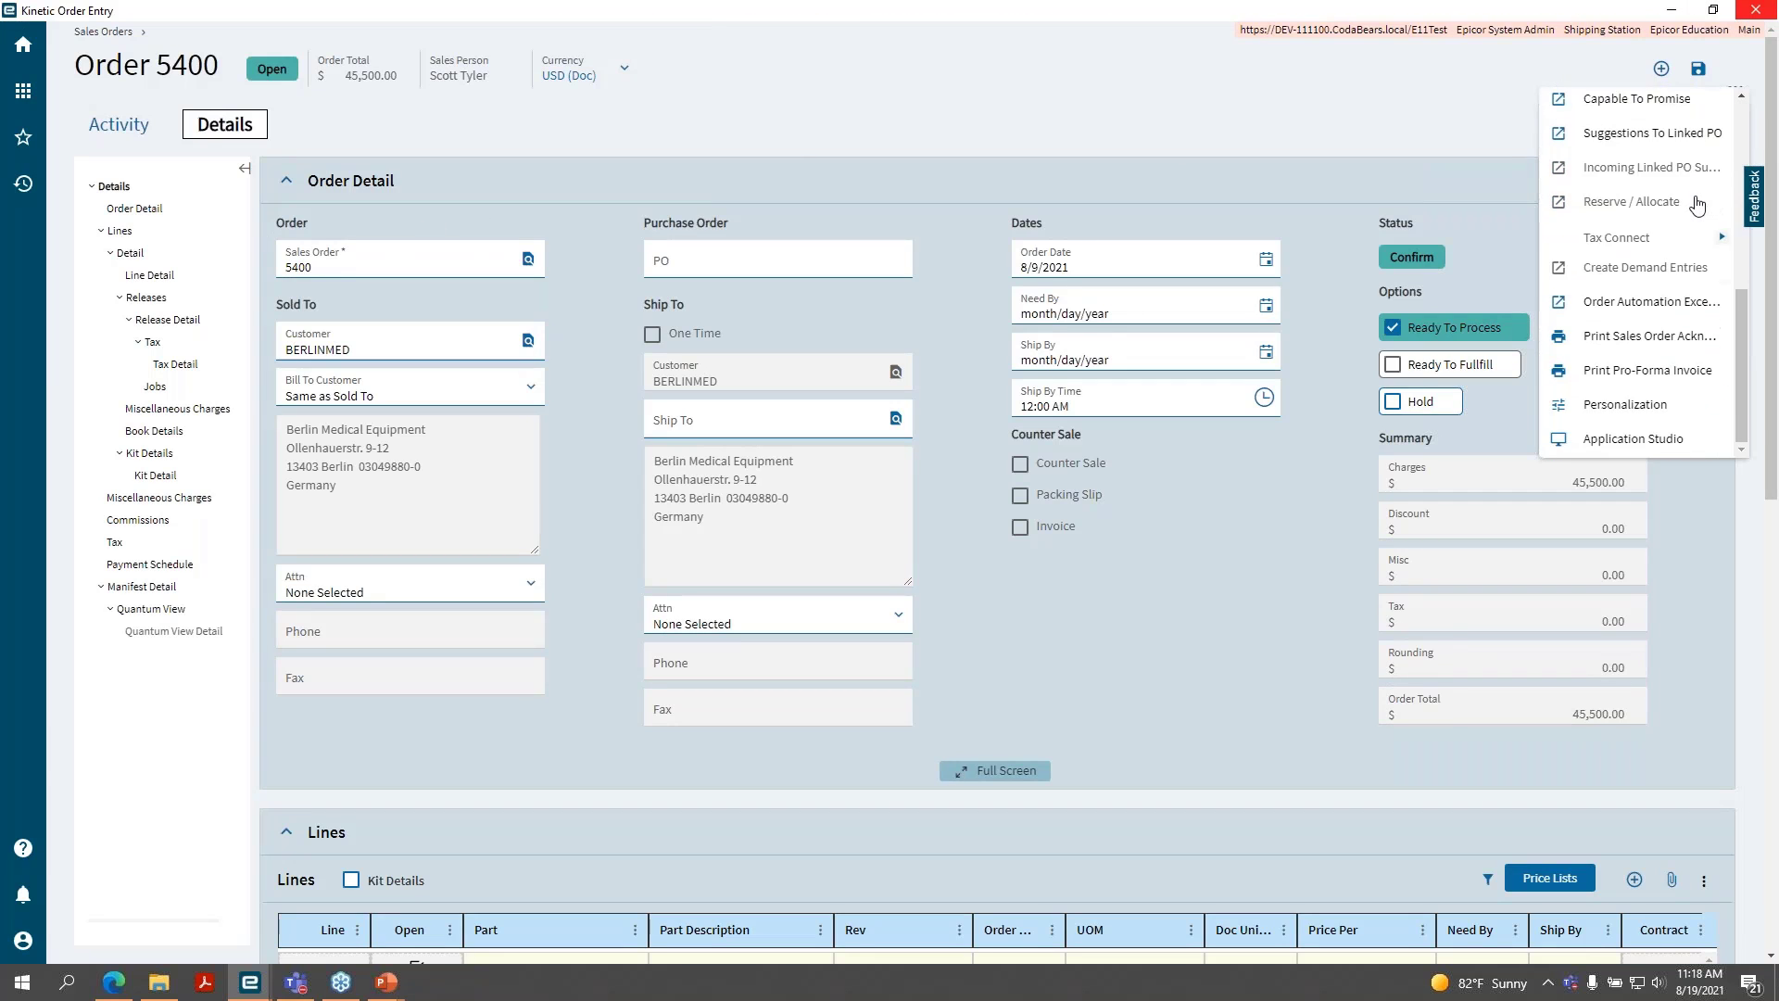
click(1634, 415)
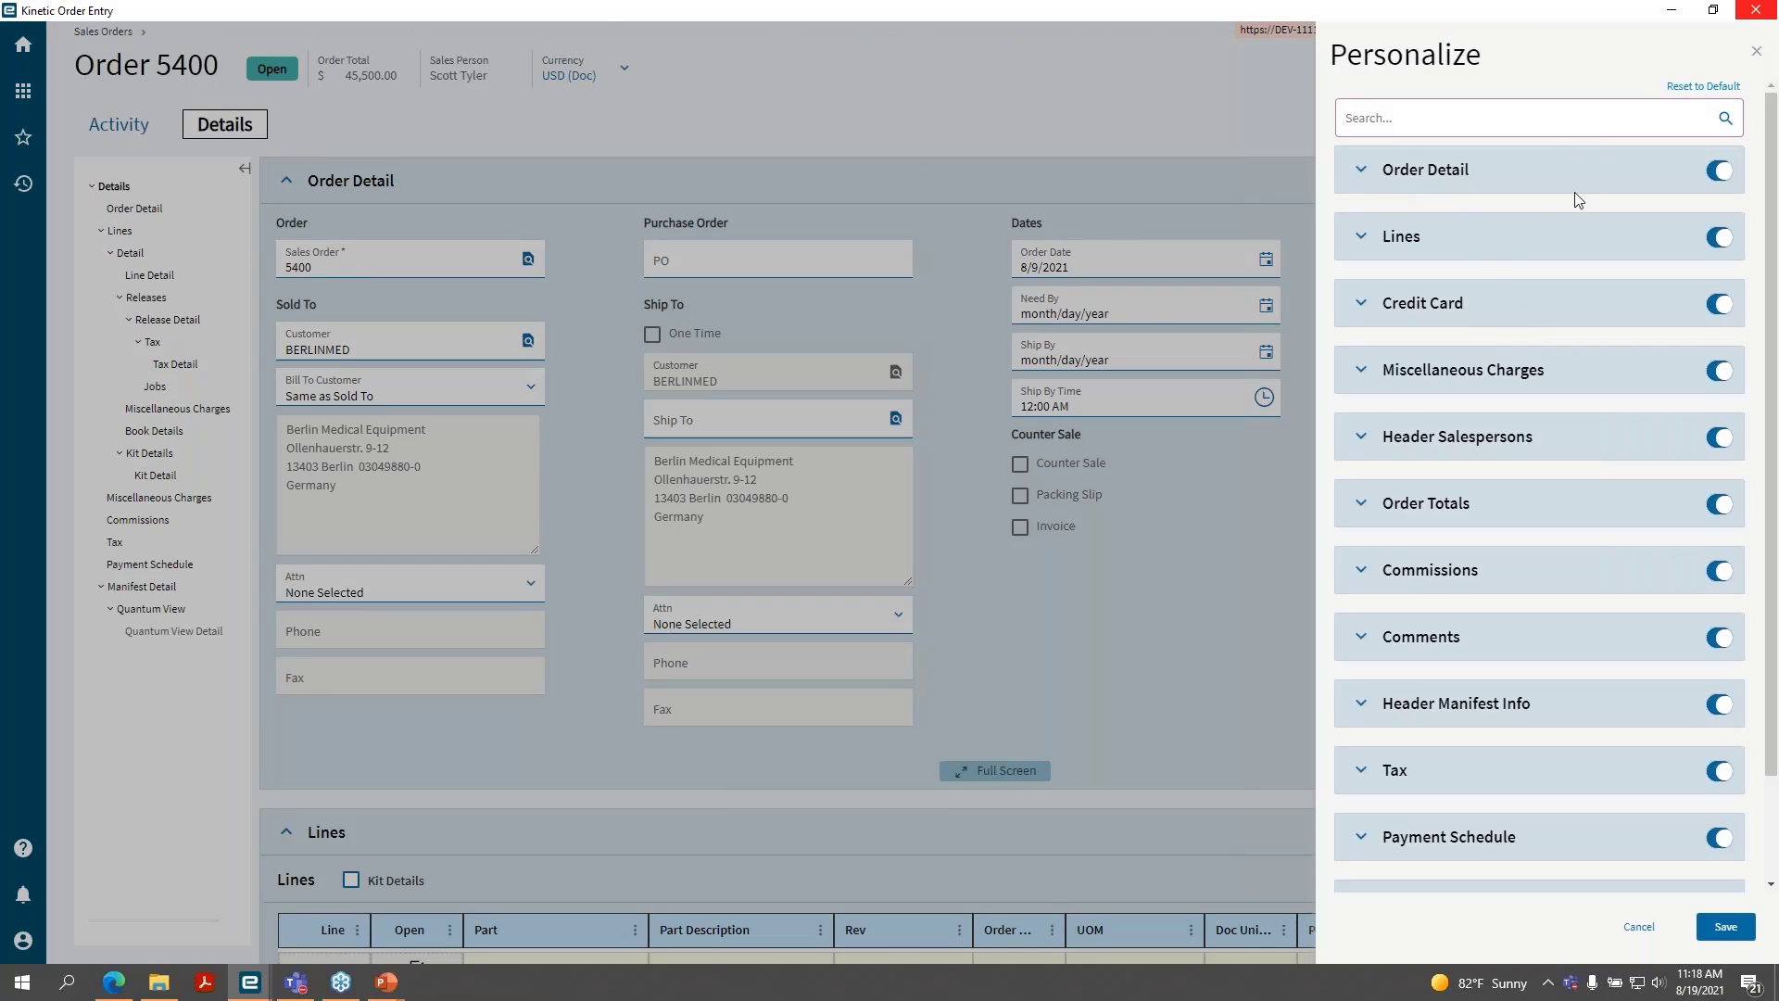
- Examine the Order Detail personalization options and the groups in its Body section, and collapse them again
click(1360, 172)
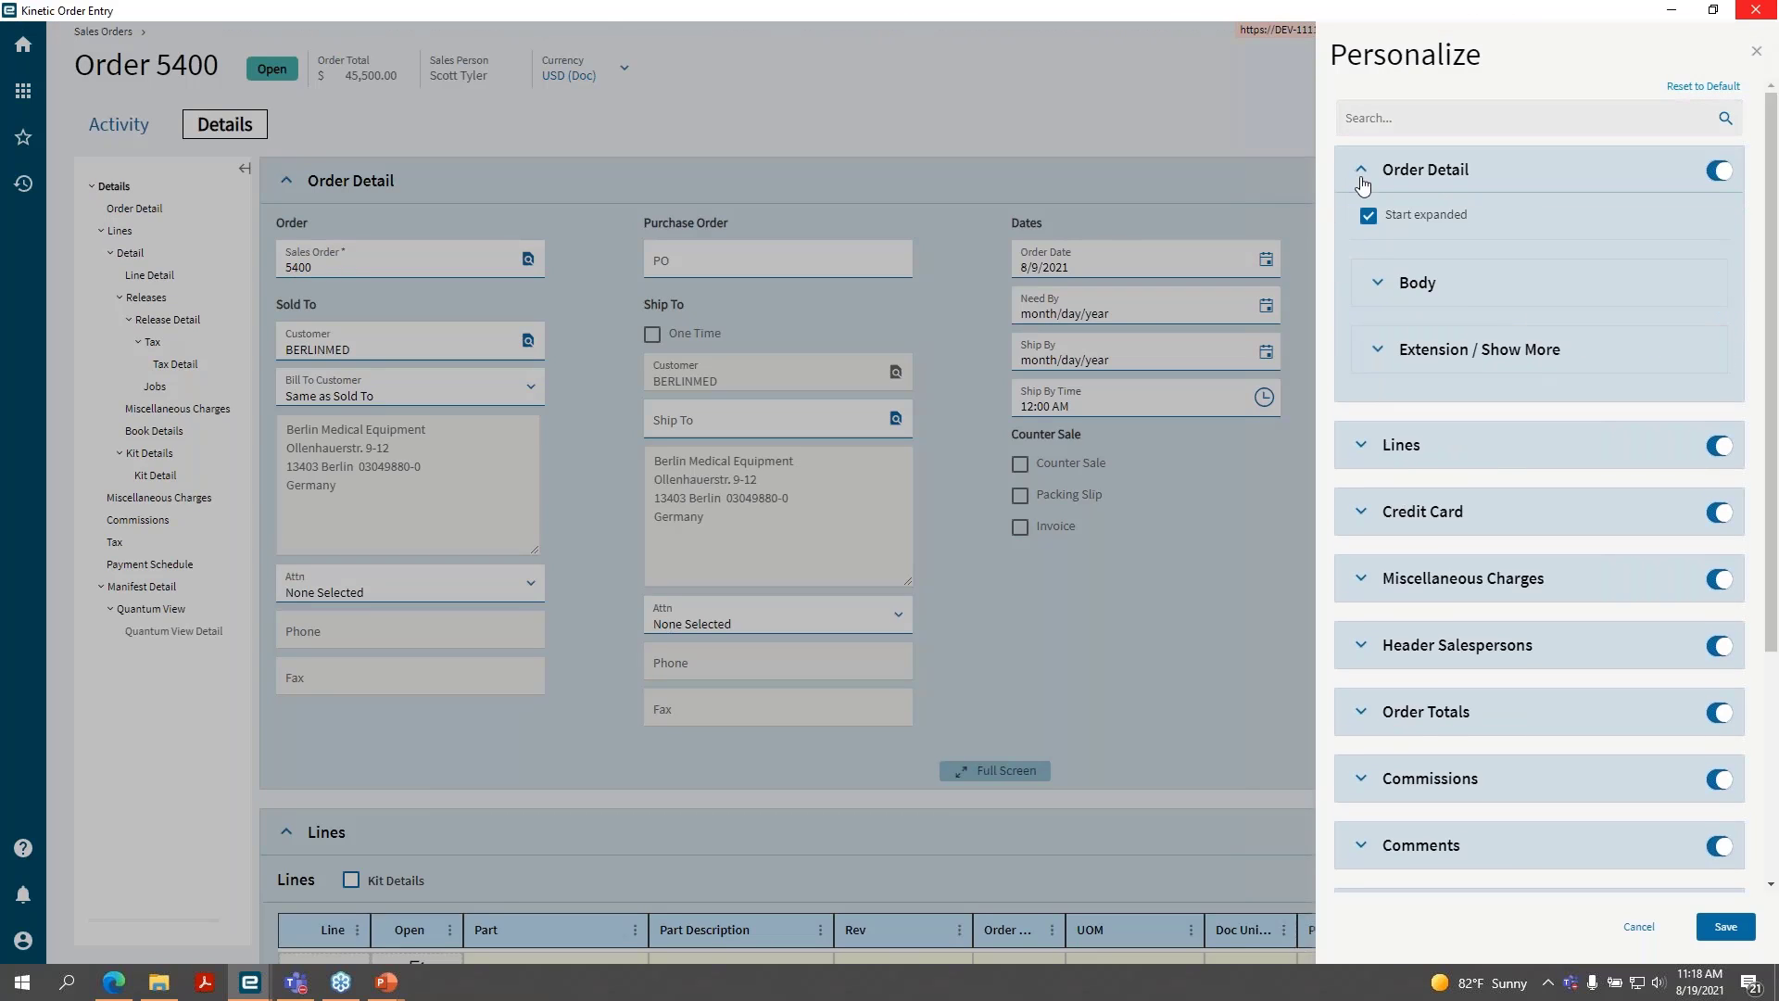
click(1378, 284)
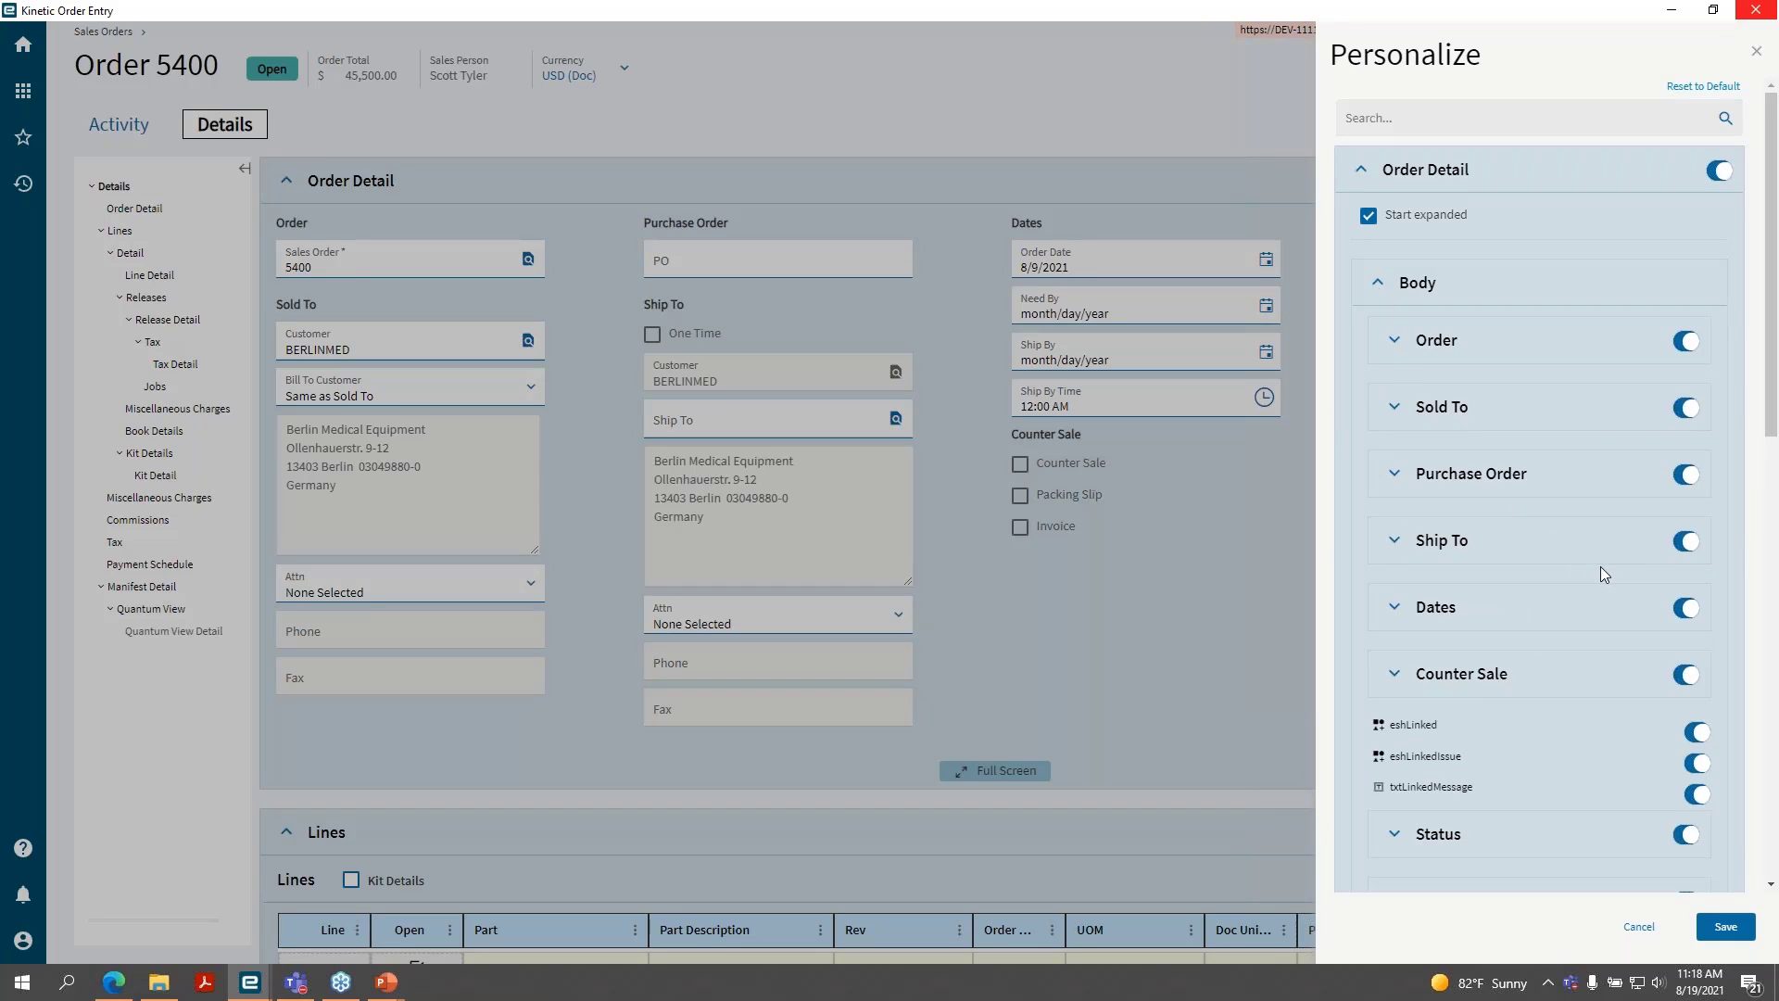
click(1359, 171)
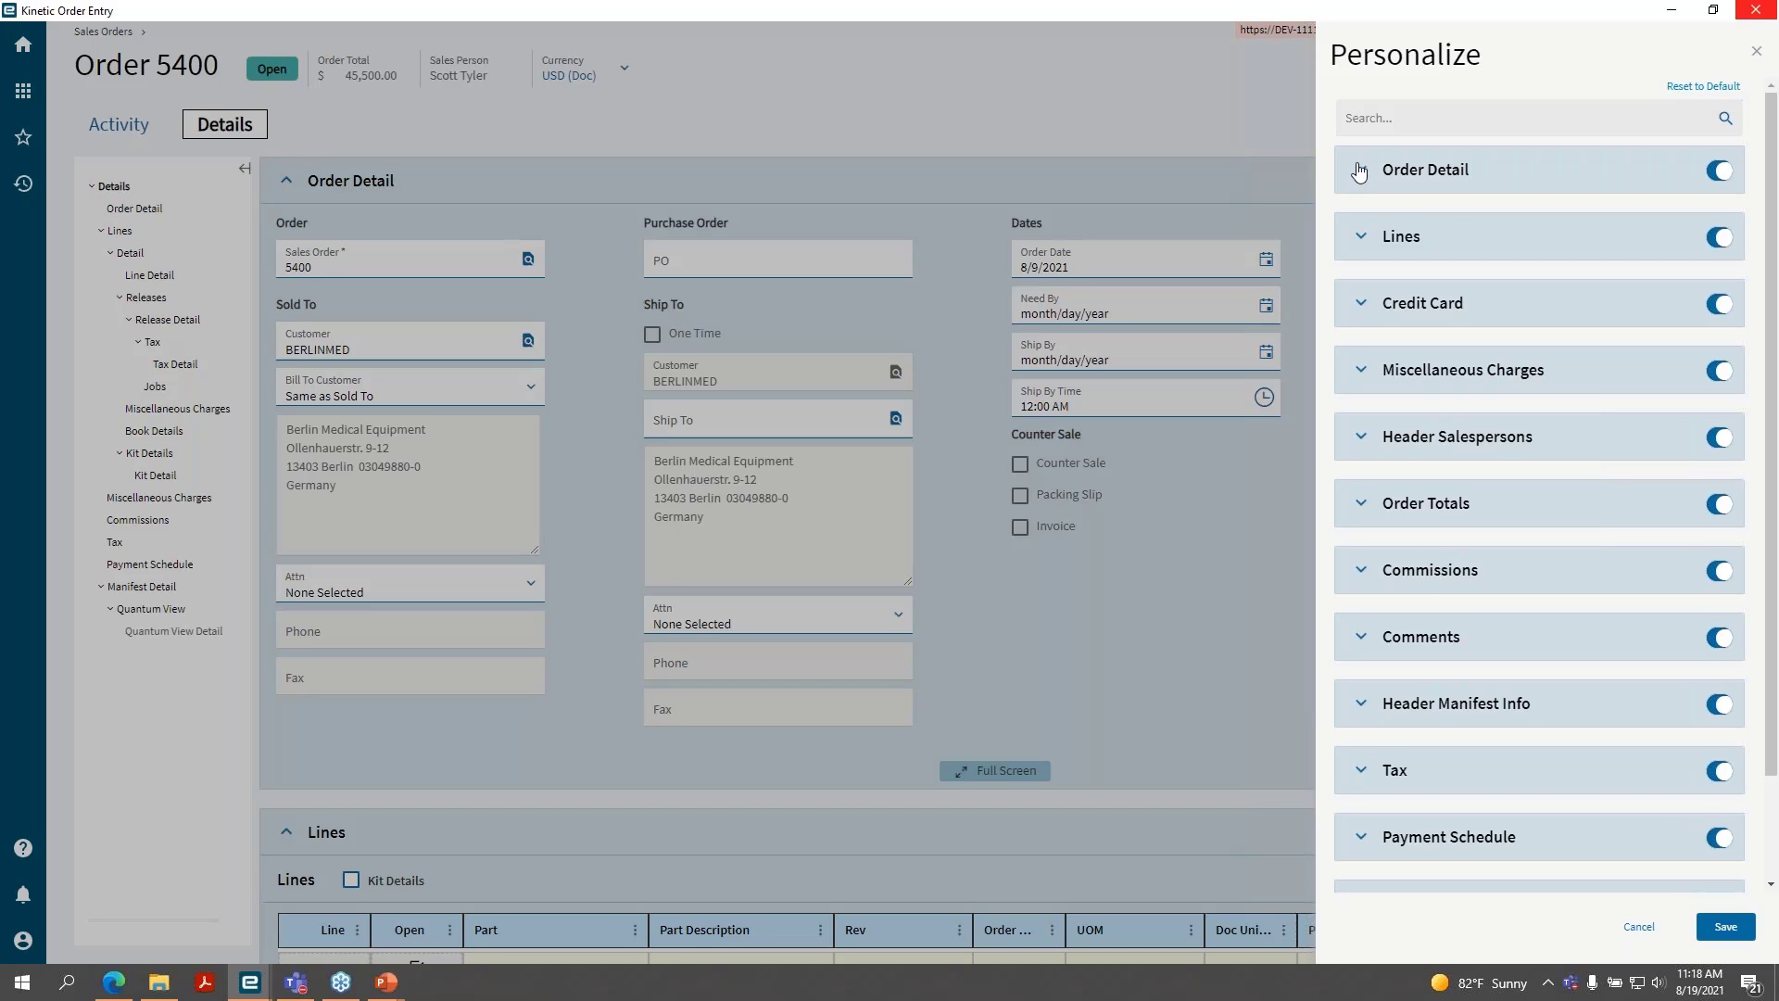
click(1359, 172)
click(1359, 172)
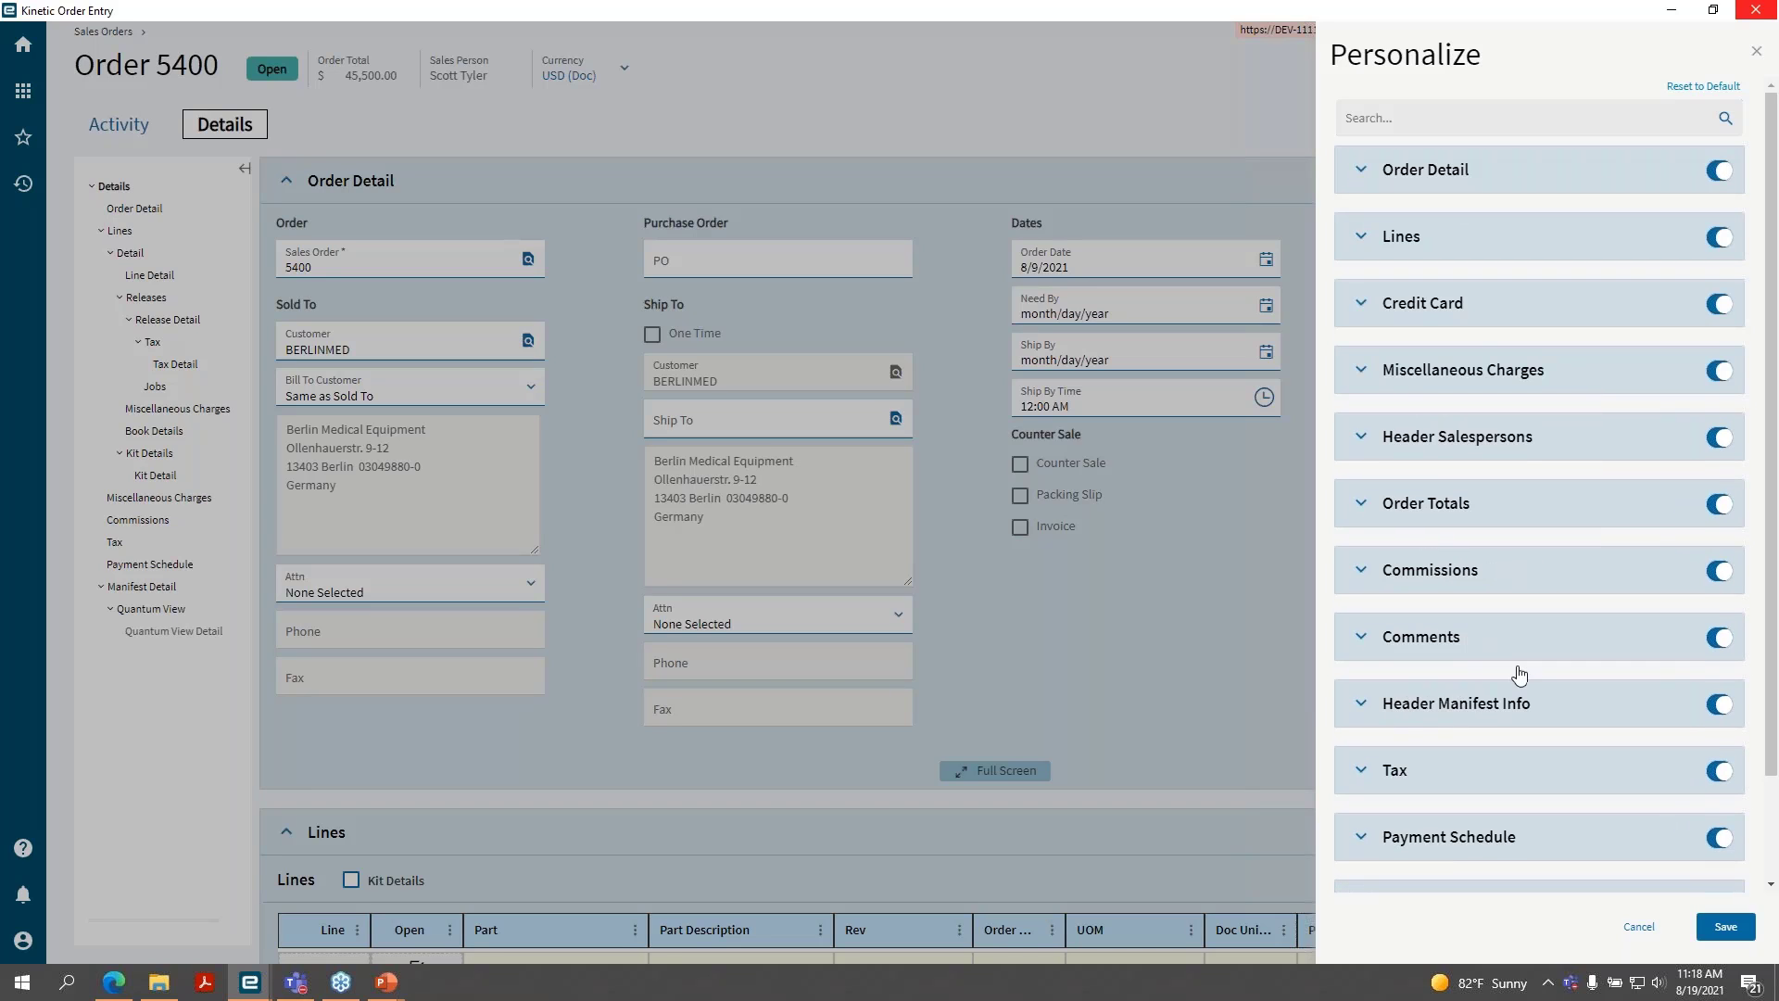
- Turn off the Commissions card in the personalization settings, save, and check the cards on the order's Details page
click(1719, 571)
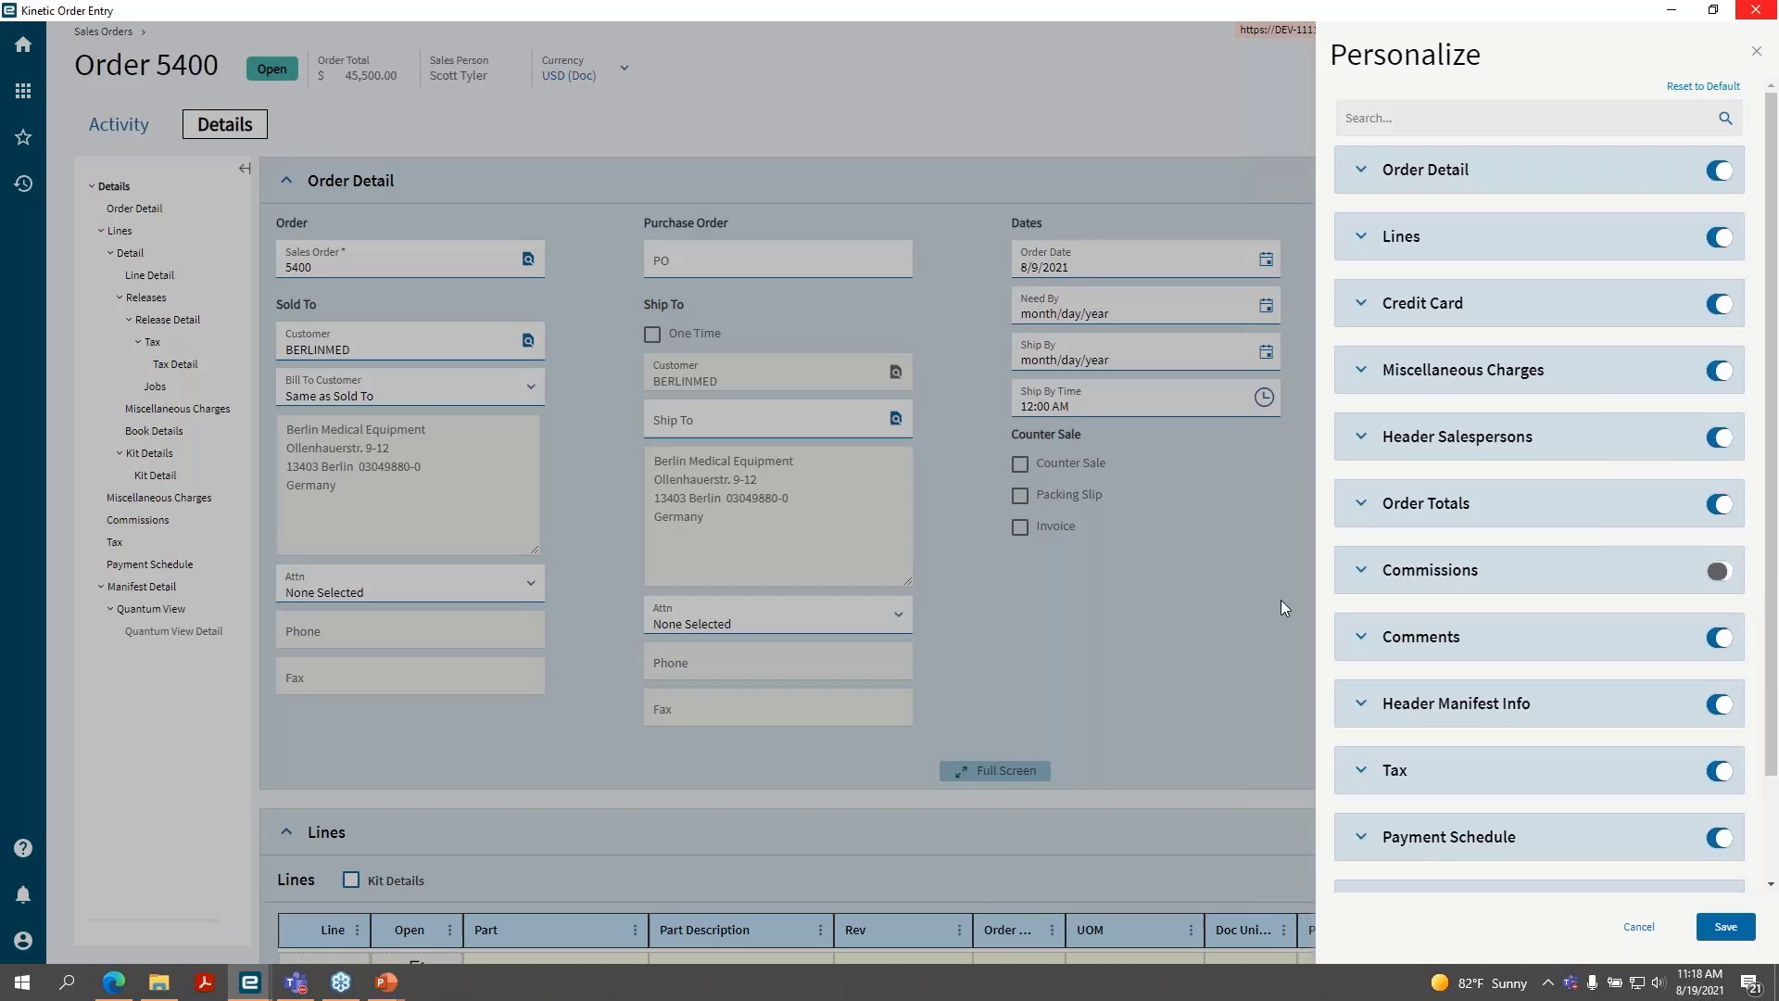
click(1719, 928)
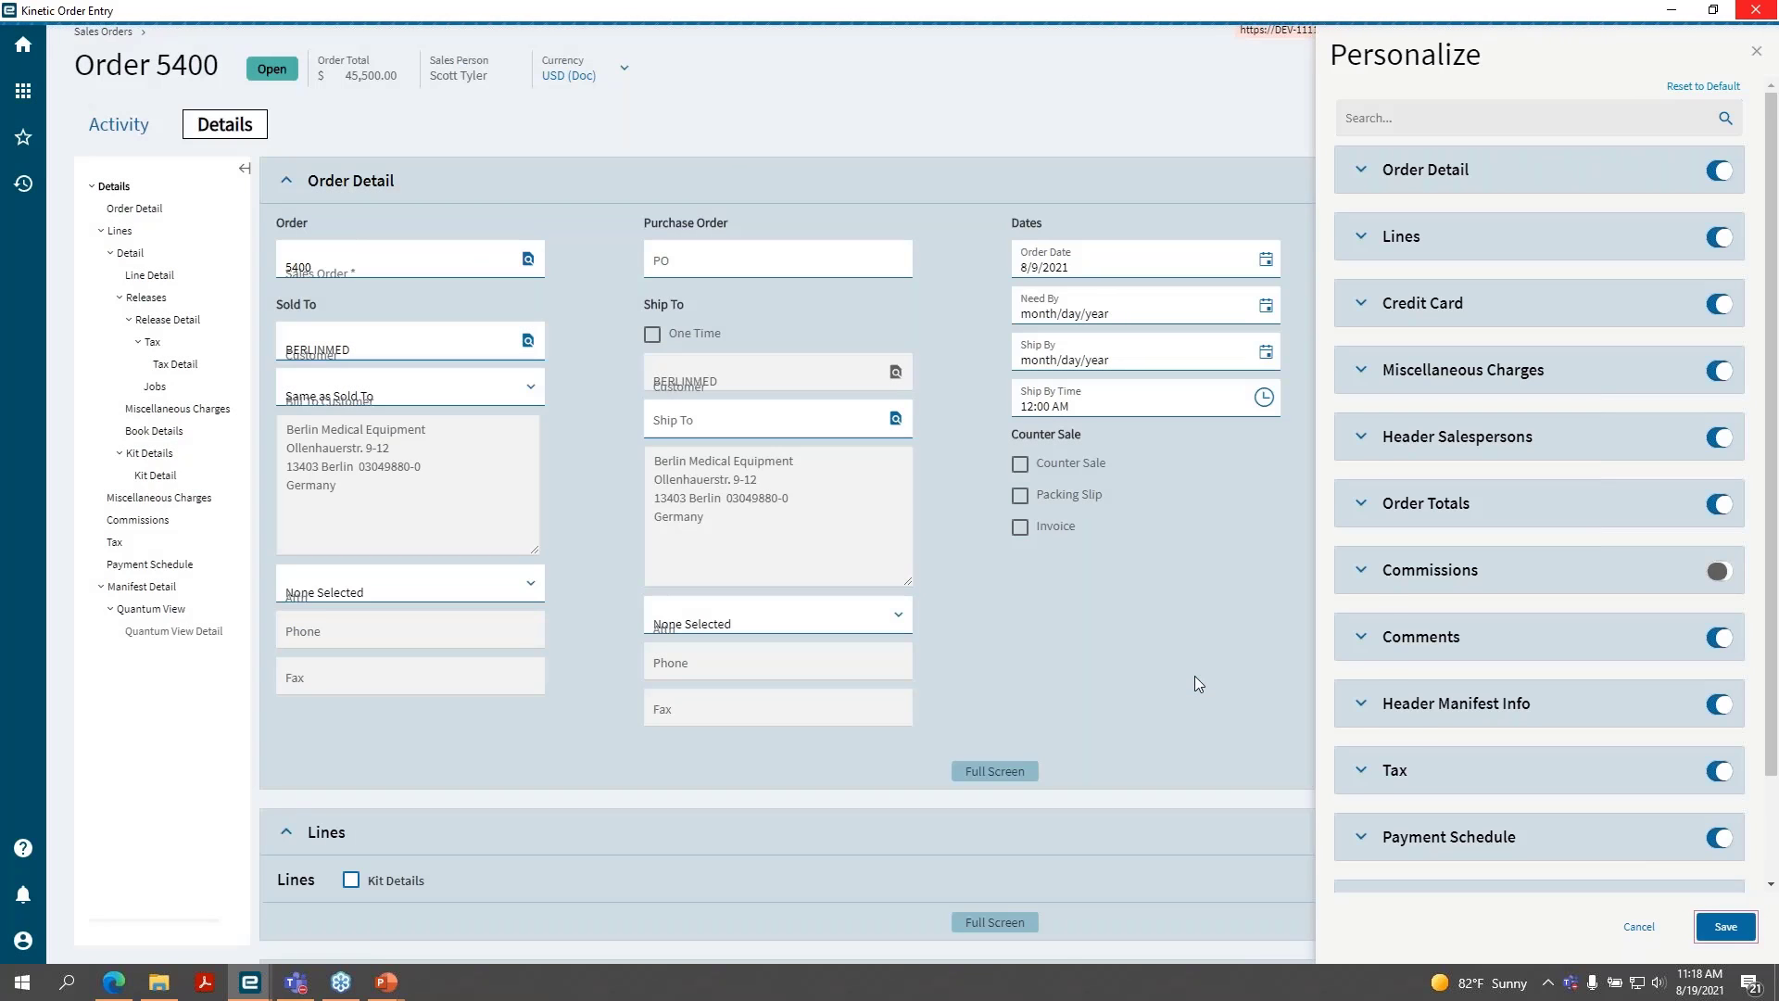
scroll(1187, 660, down, 5)
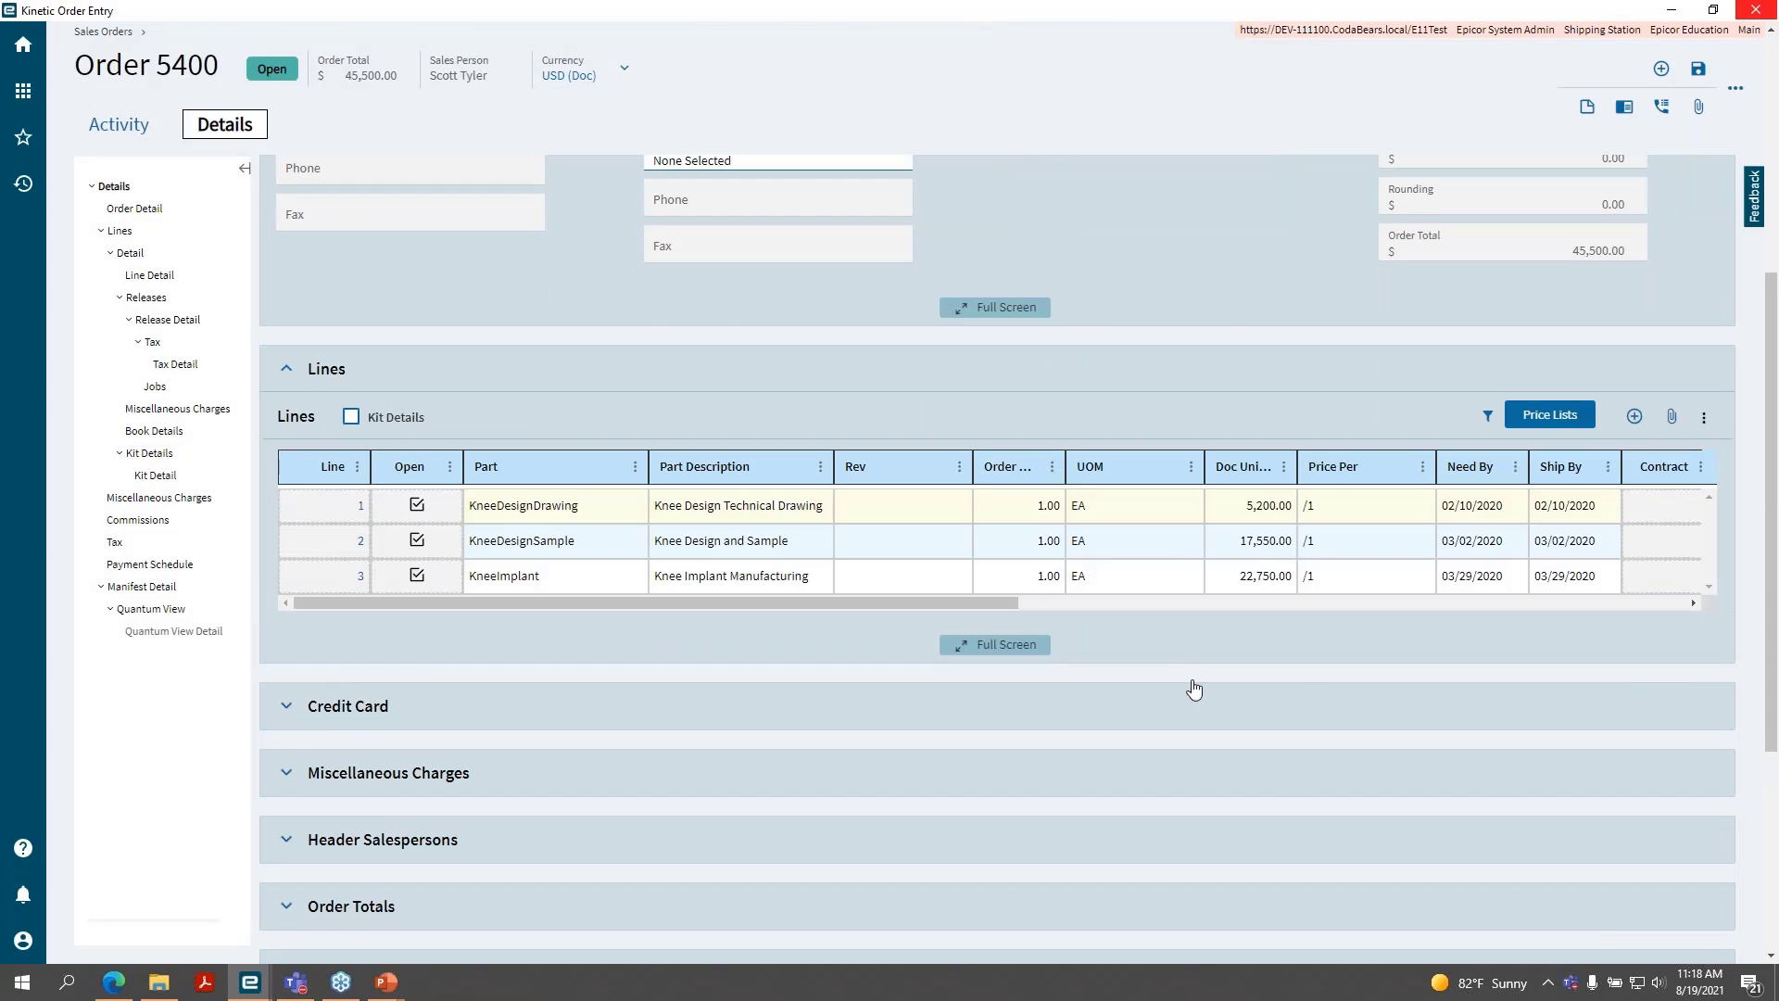
scroll(1191, 686, down, 4)
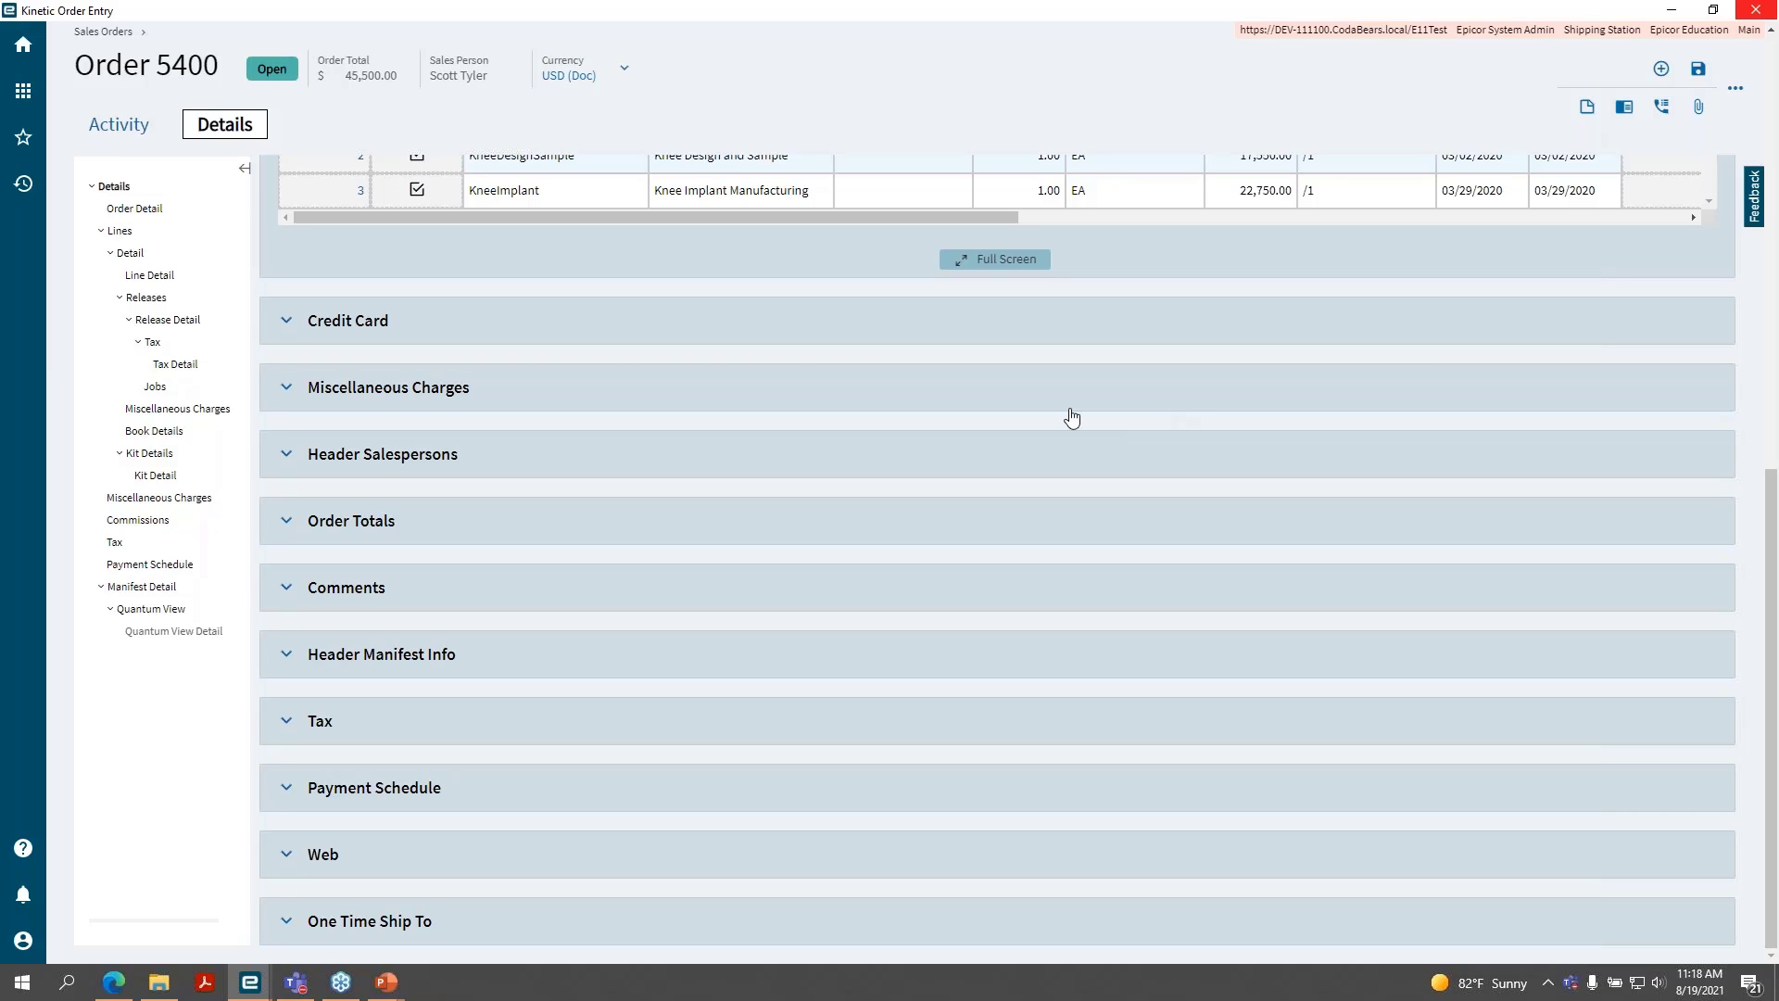
scroll(1072, 418, up, 2)
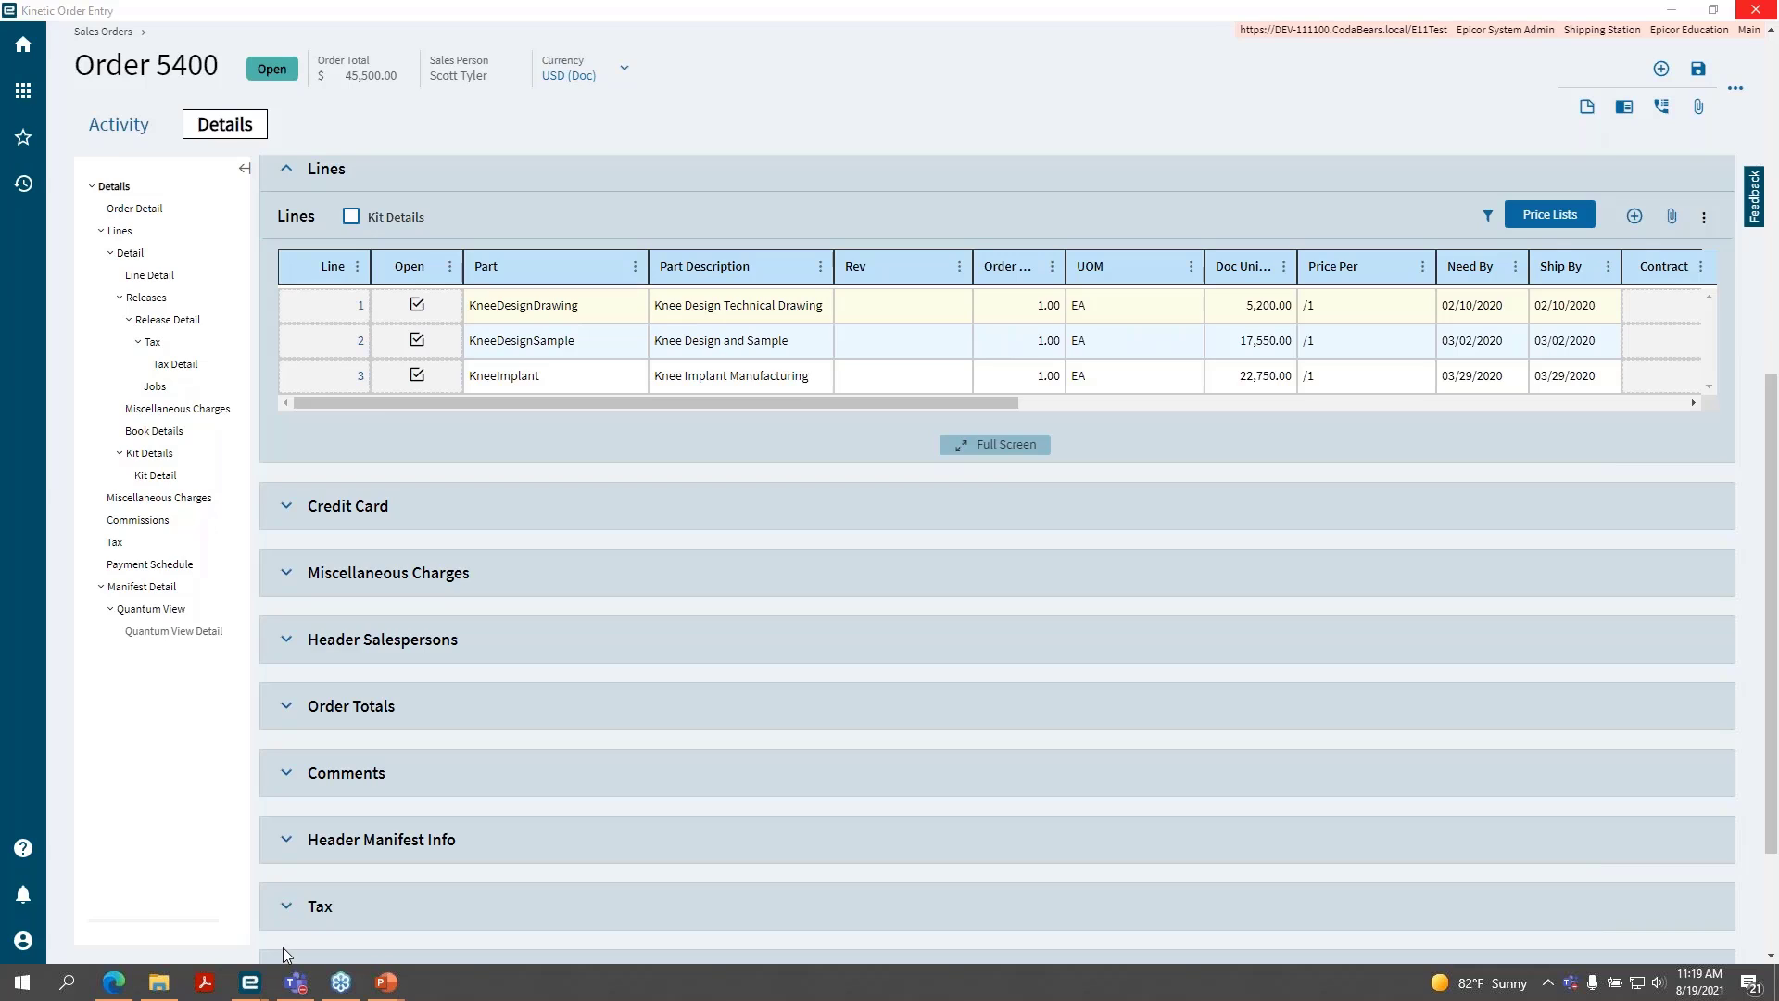
- Switch from the Kinetic Order Entry window back to the Kinetic home window
mouse_move(263, 984)
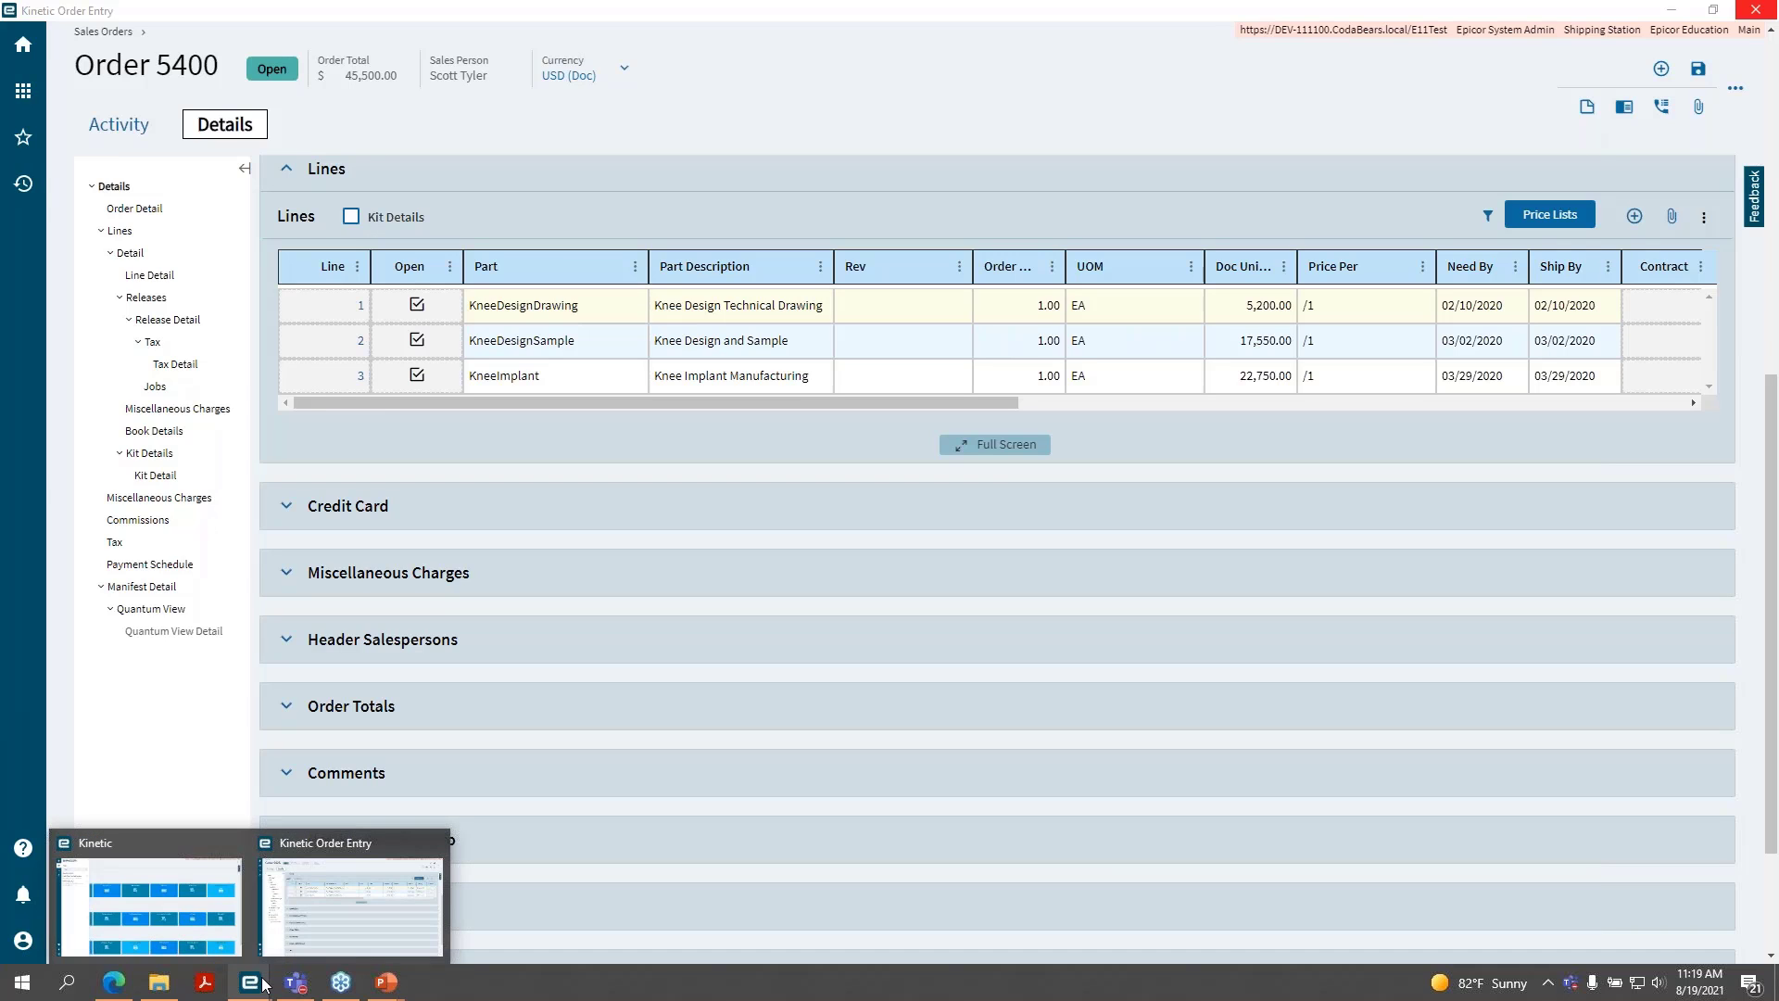
click(238, 950)
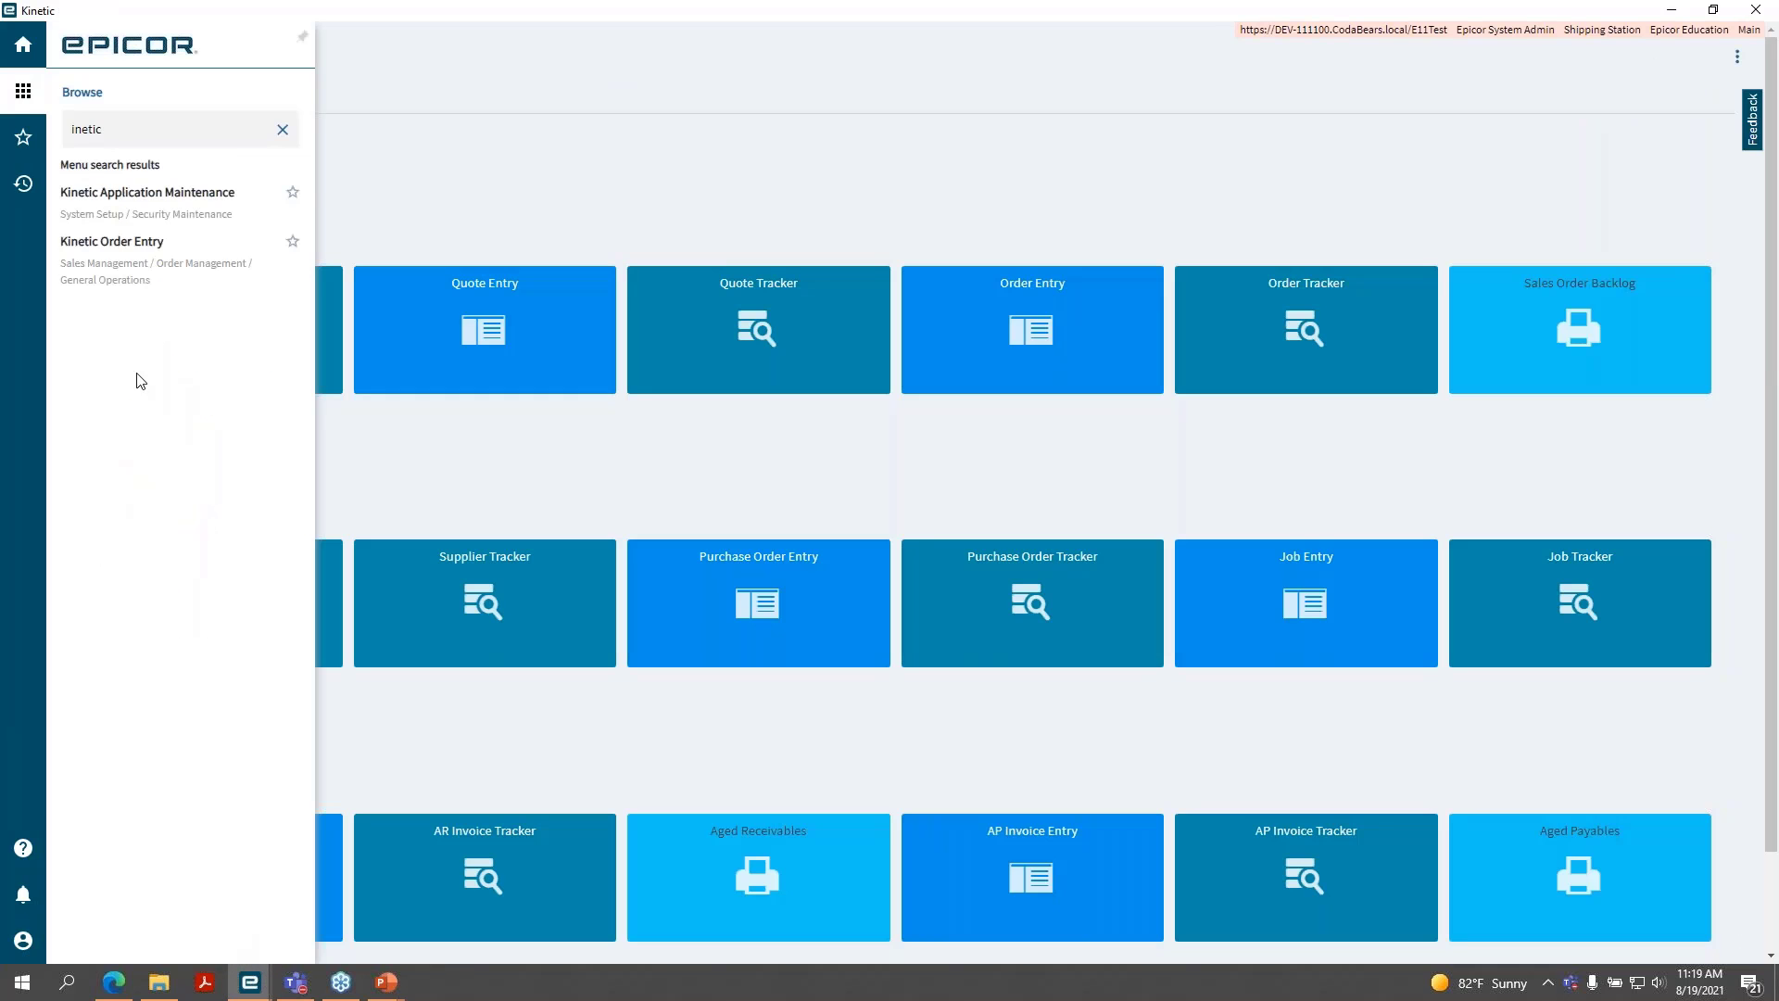
- Search the Kinetic menu for "solution" and for "personal", and clear the search
double_click(143, 138)
text(solution)
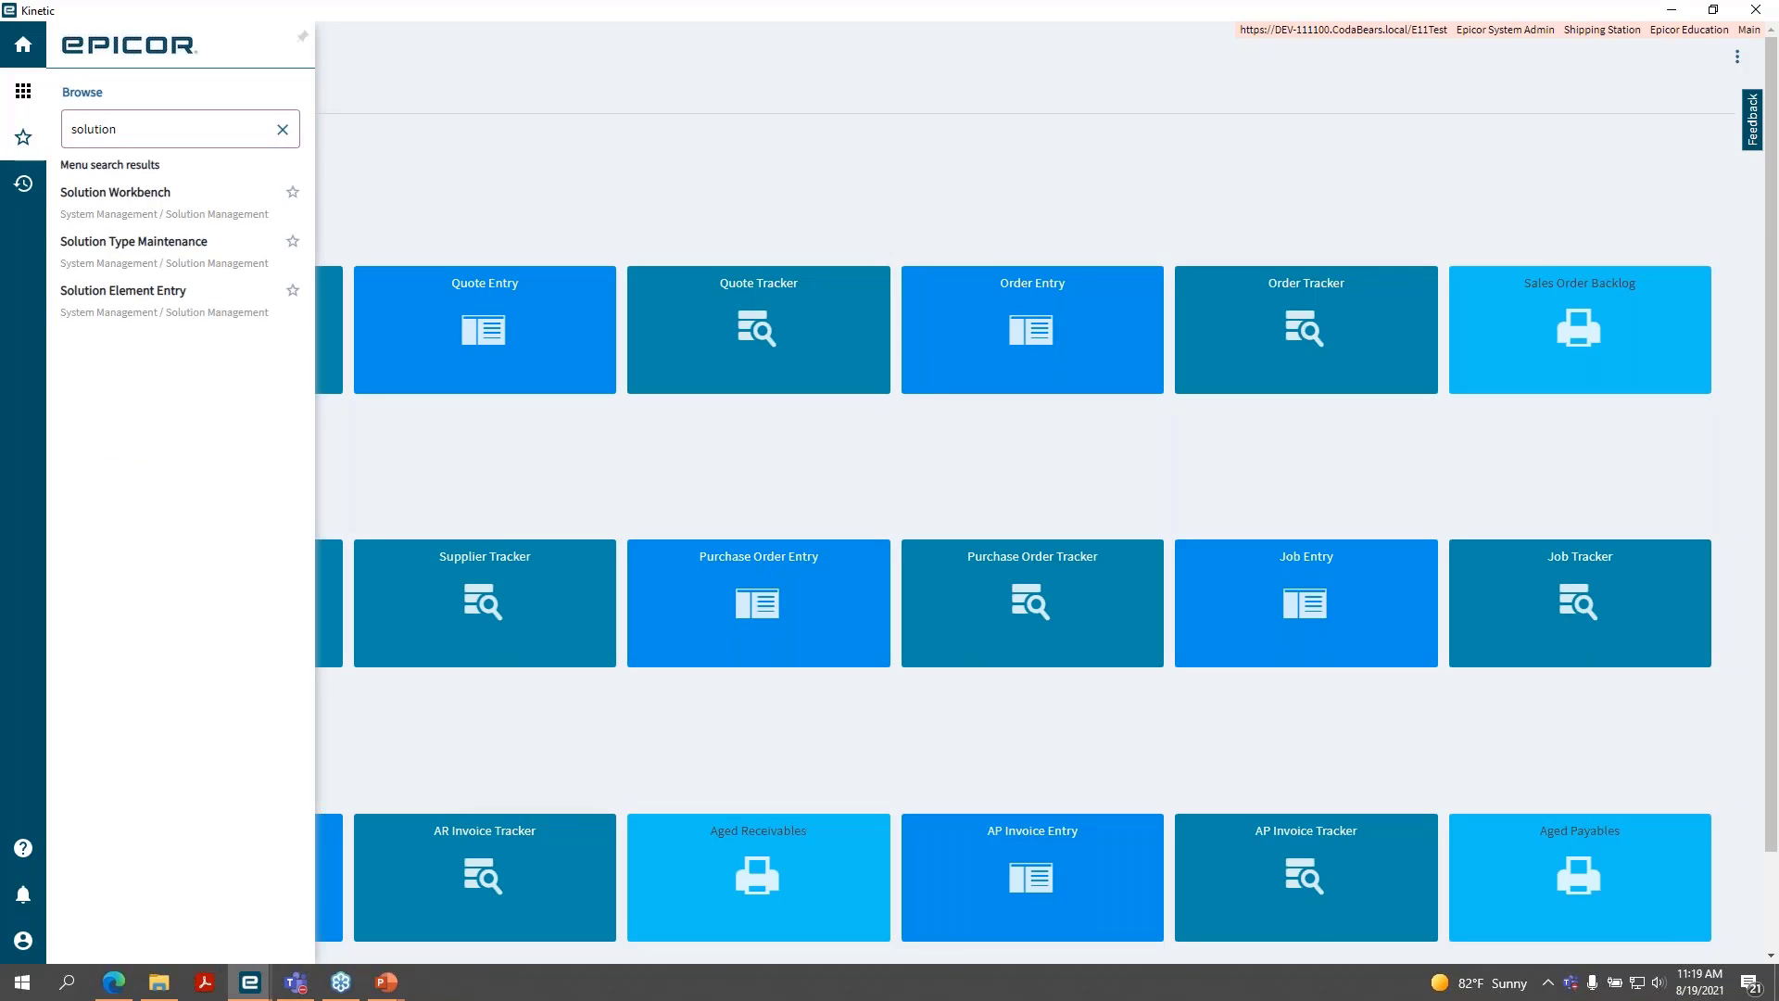
drag(139, 131, 41, 139)
text(per)
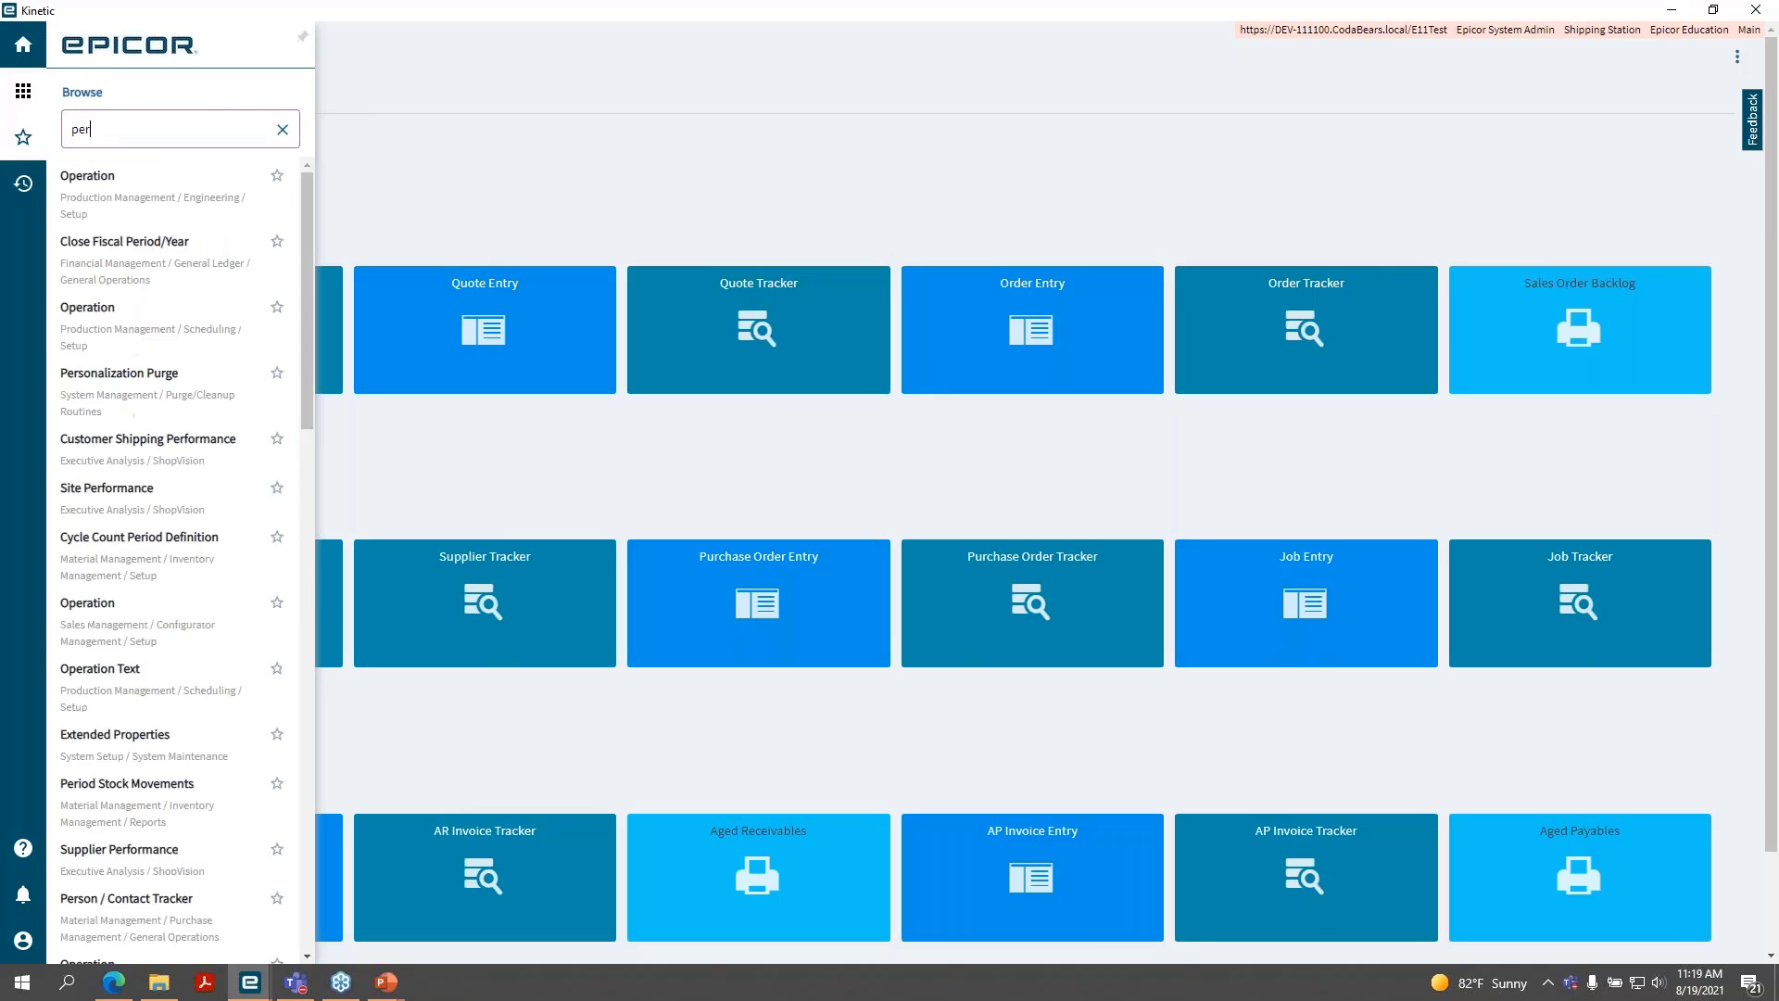
text(sonal)
click(282, 129)
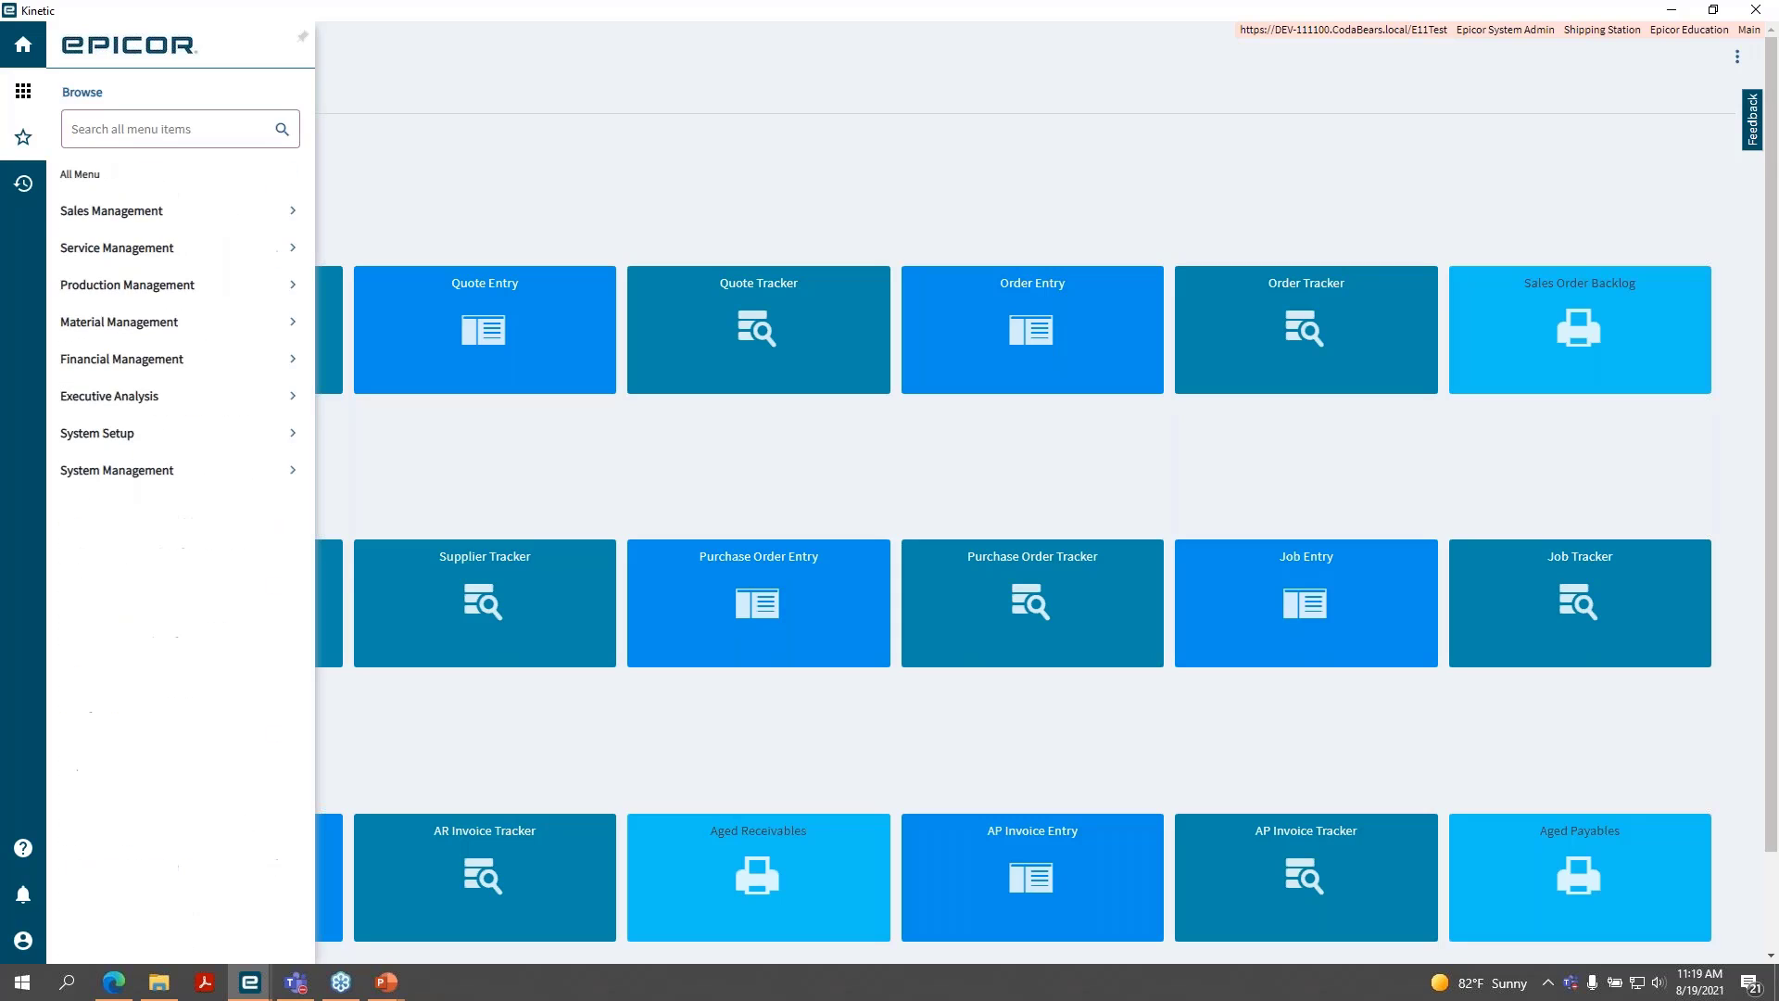
- Switch to the Kinetic Order Entry window with the order's Details page
mouse_move(260, 989)
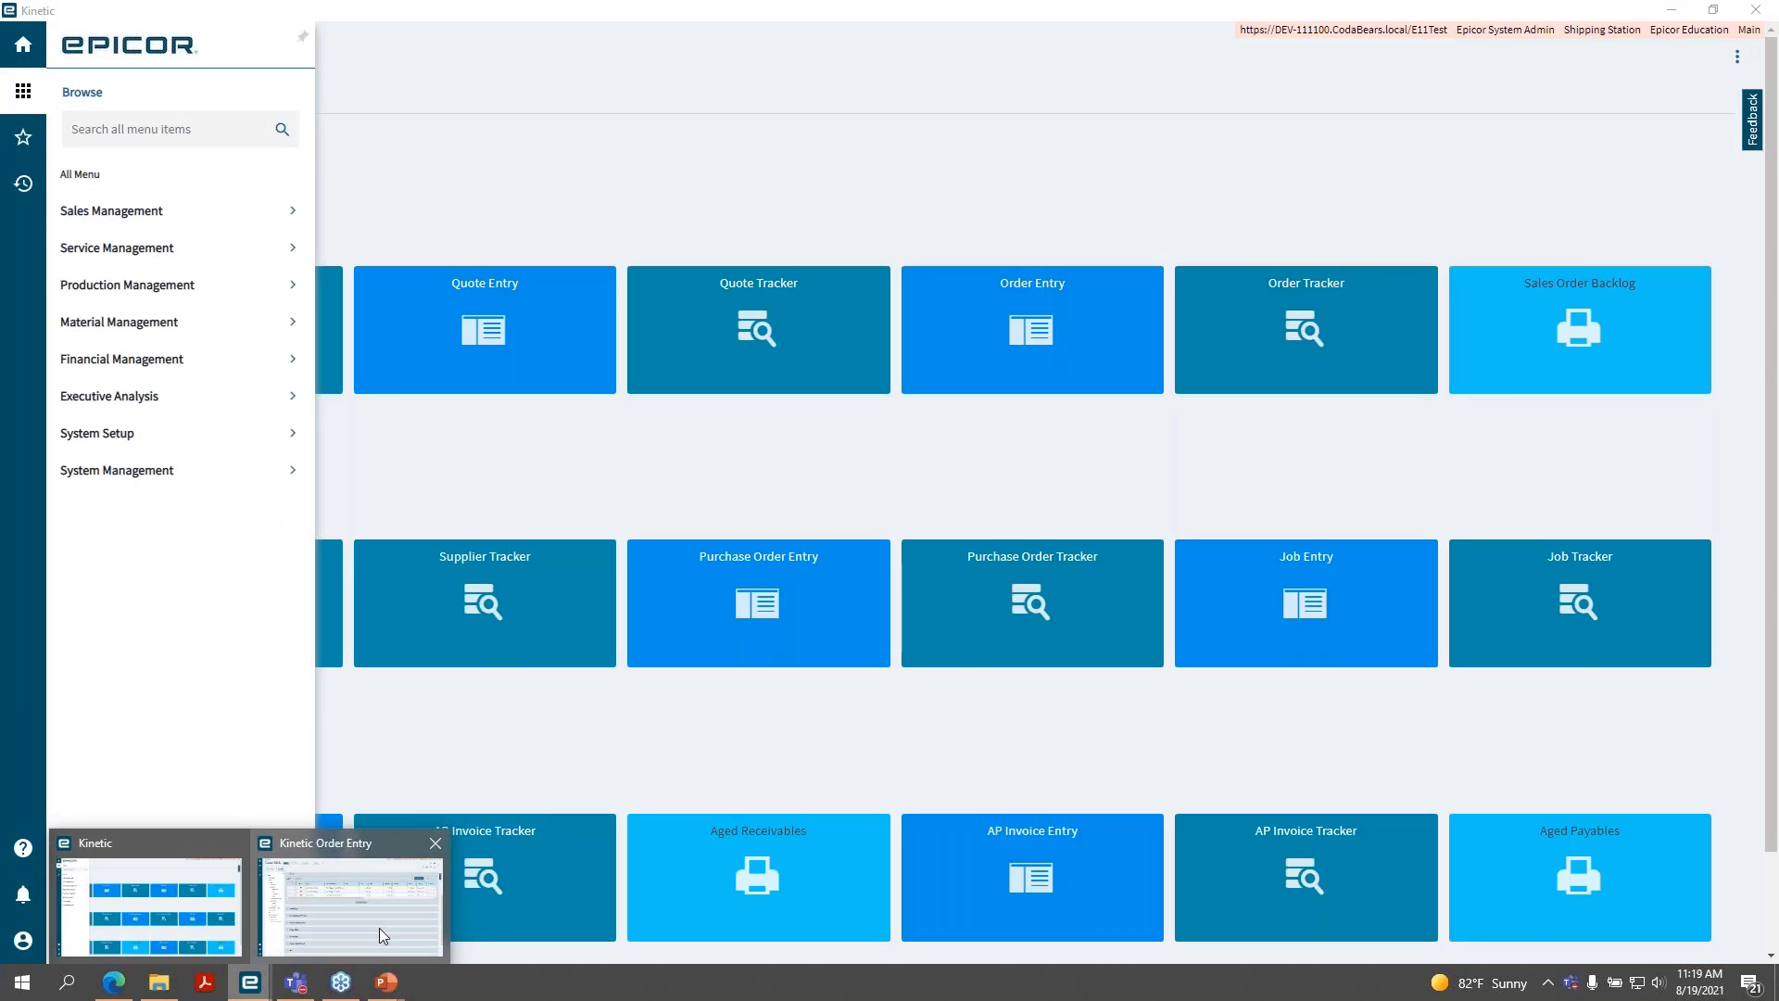
click(365, 896)
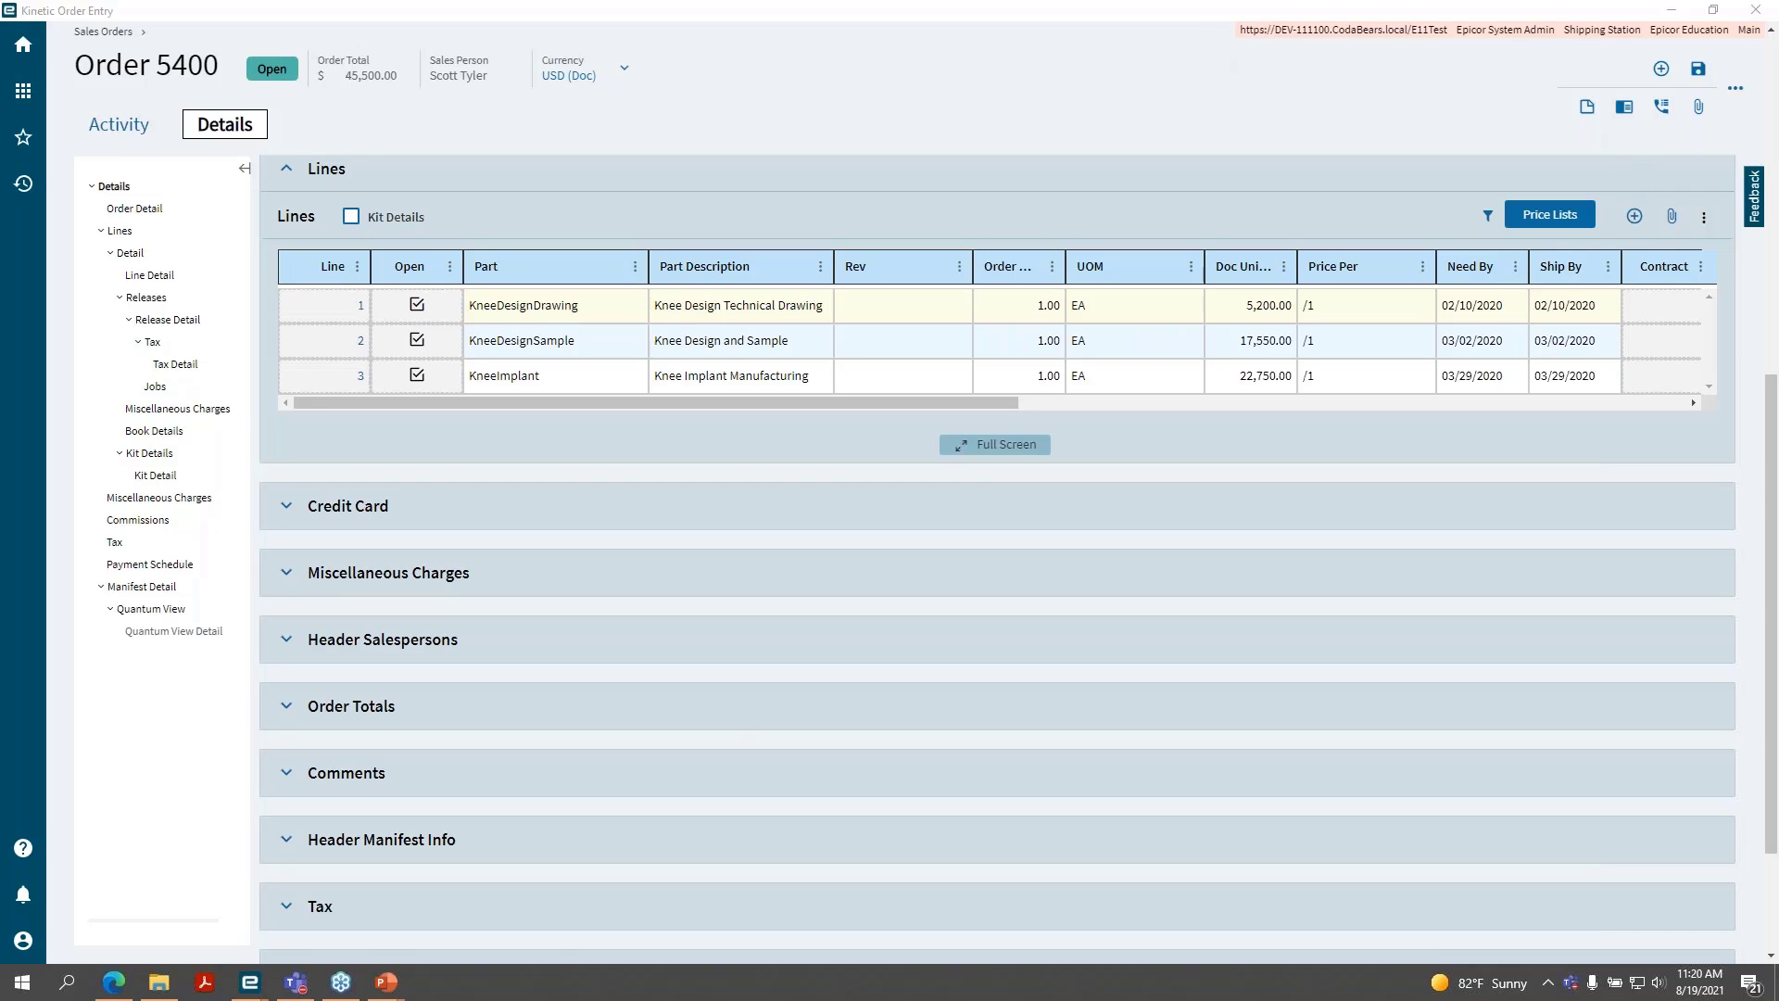
- Return to the Kinetic home window, search the menu for "solution", and open Solution Workbench
mouse_move(256, 985)
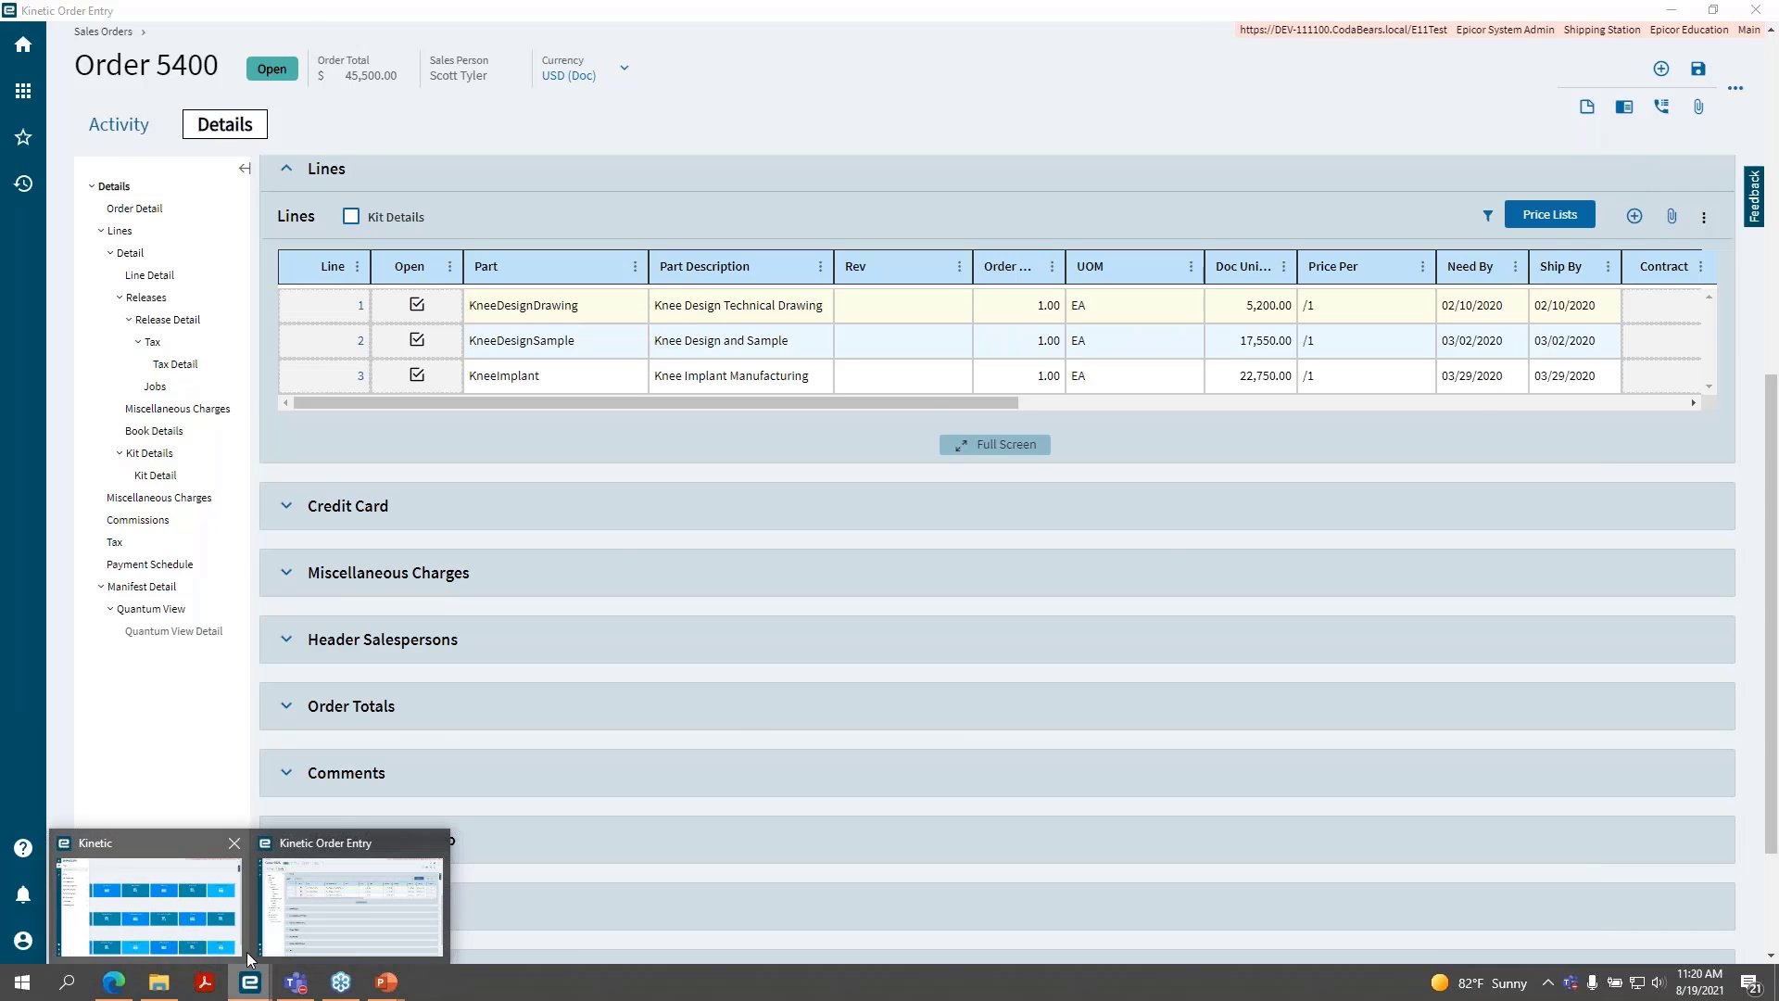
click(213, 889)
click(187, 112)
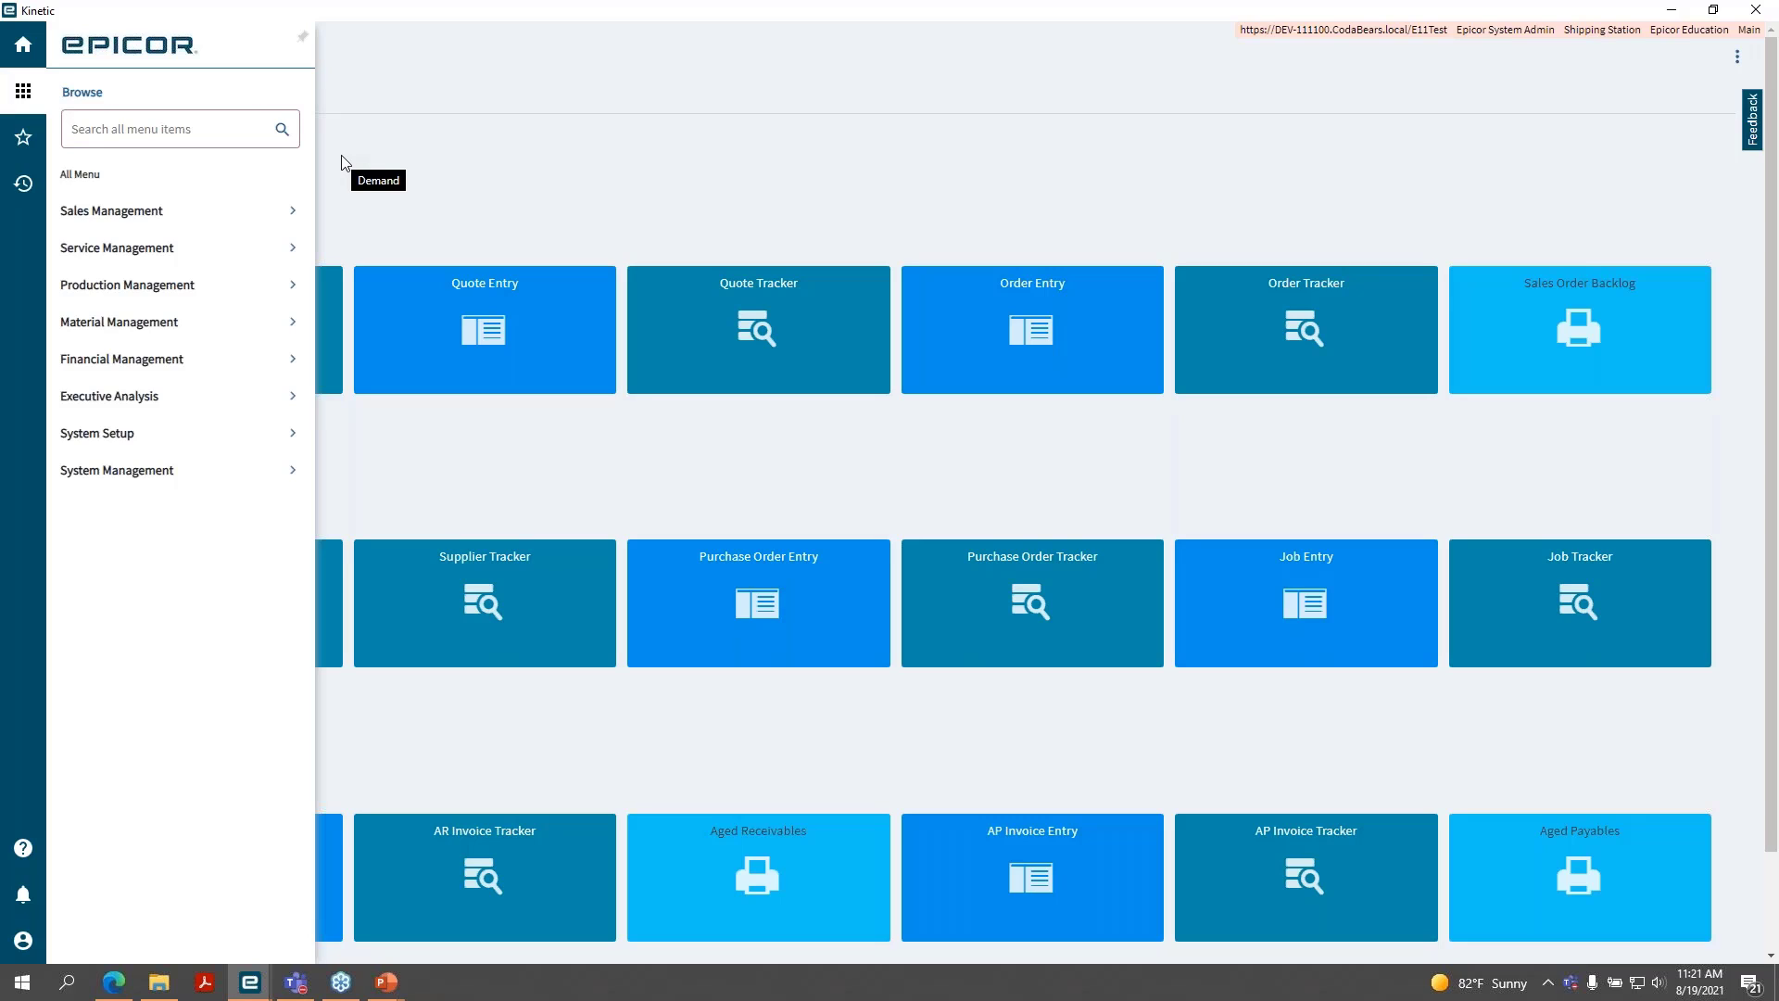
text(solution)
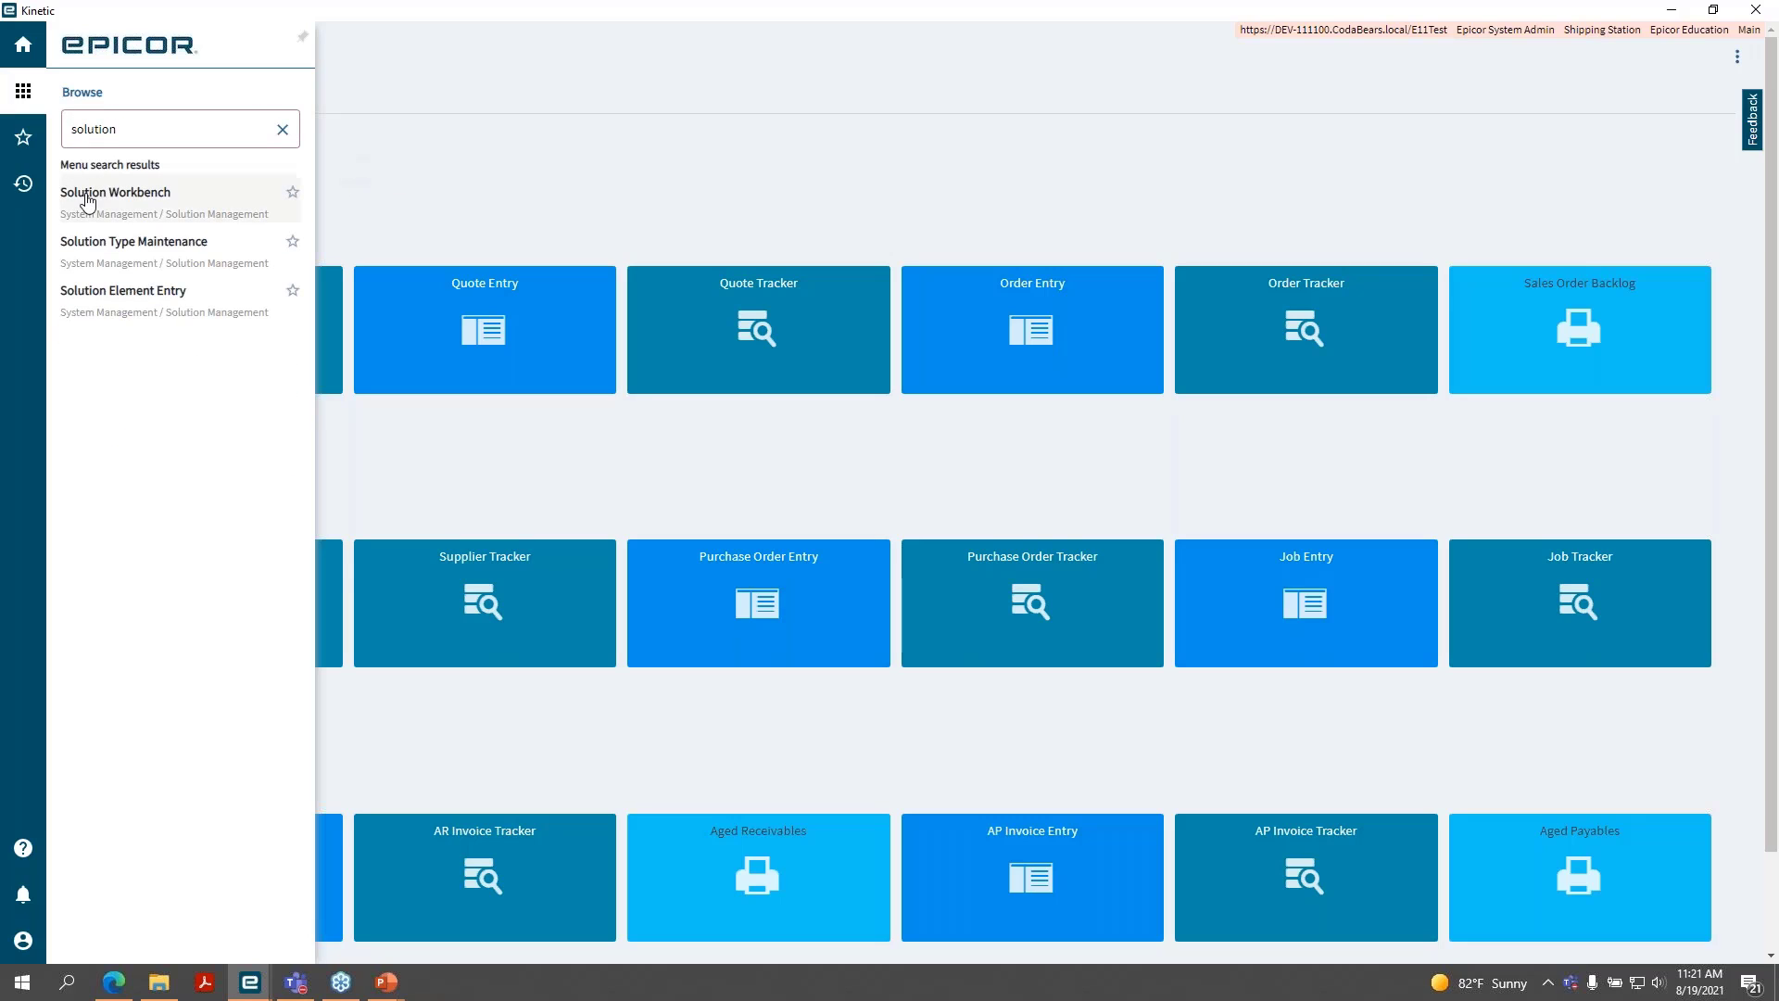
click(88, 201)
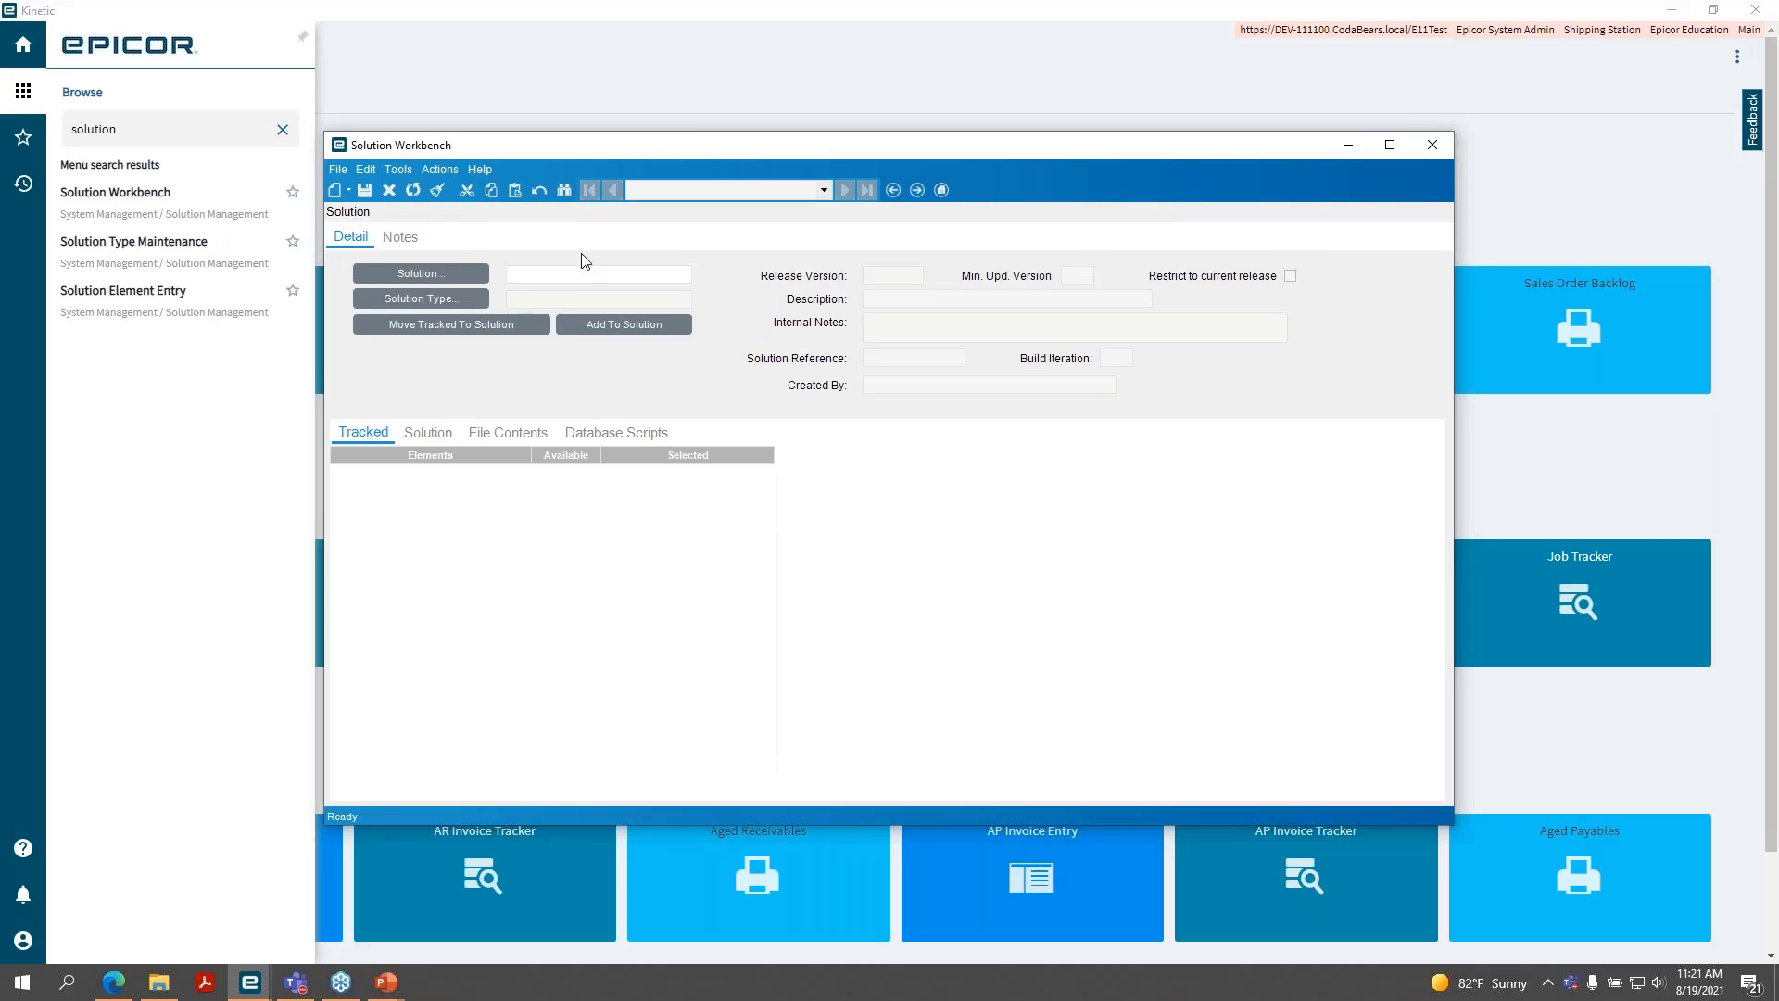
- Create a new solution named "test" with the description "test"
click(334, 190)
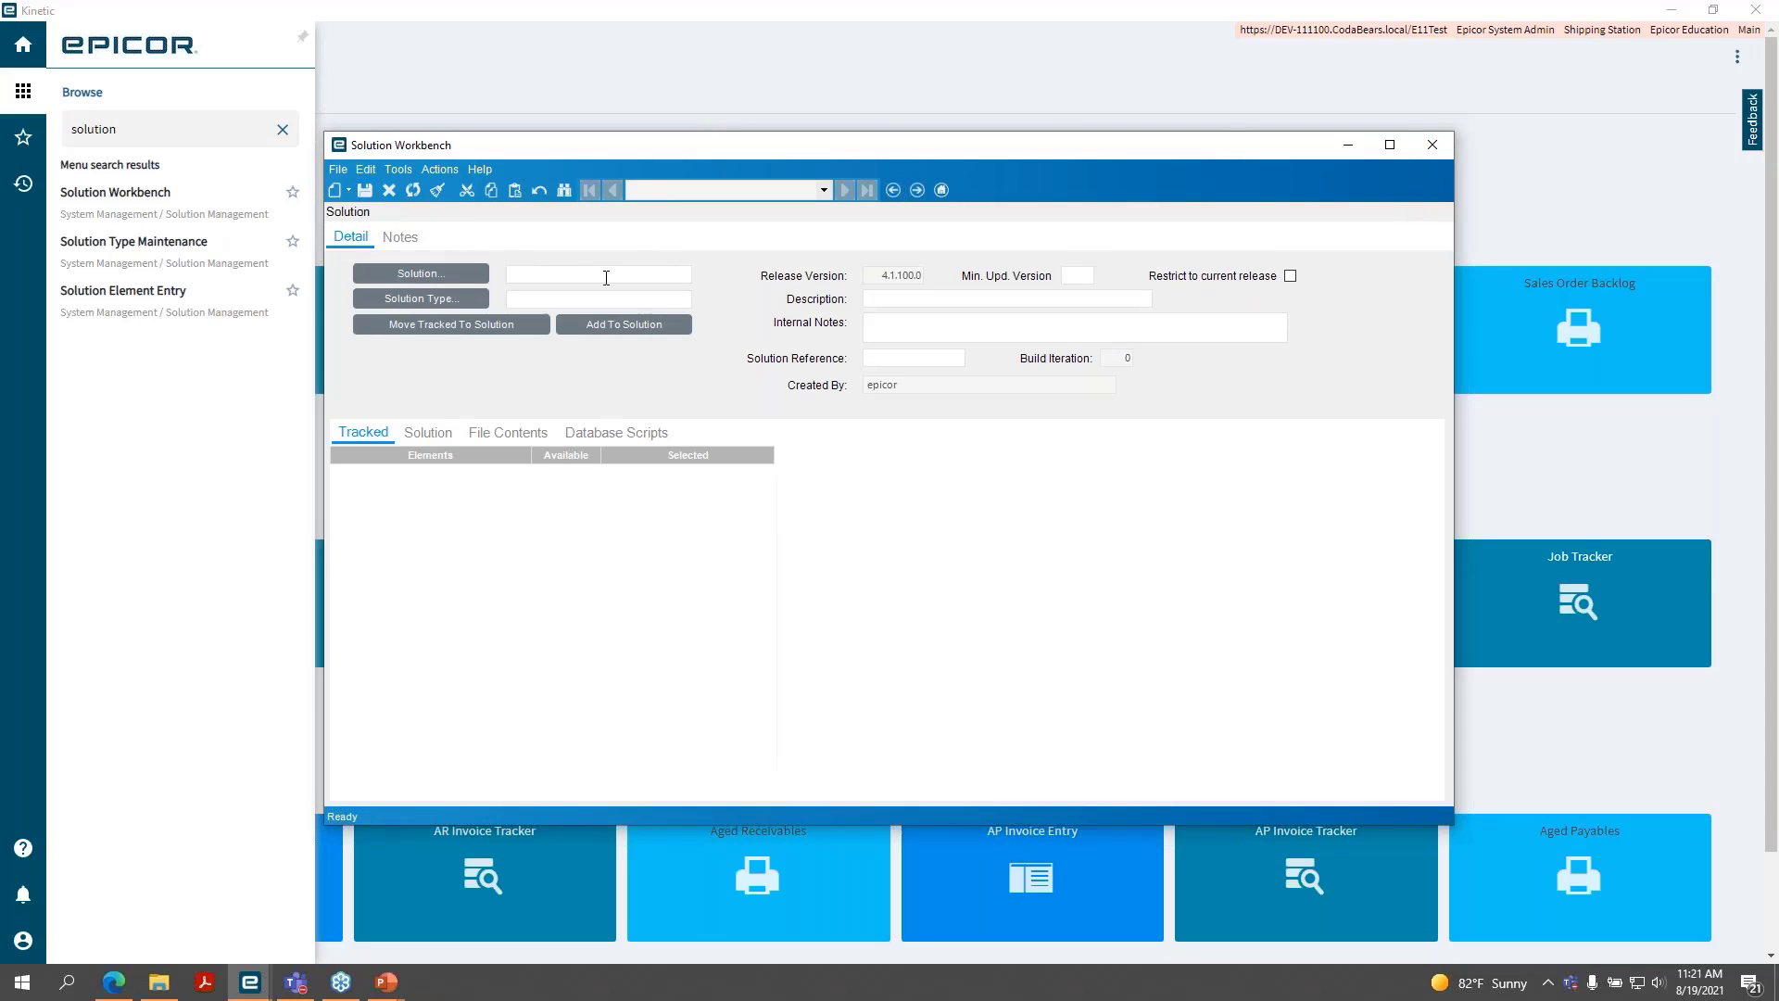
text(test)
key(Tab)
text(test)
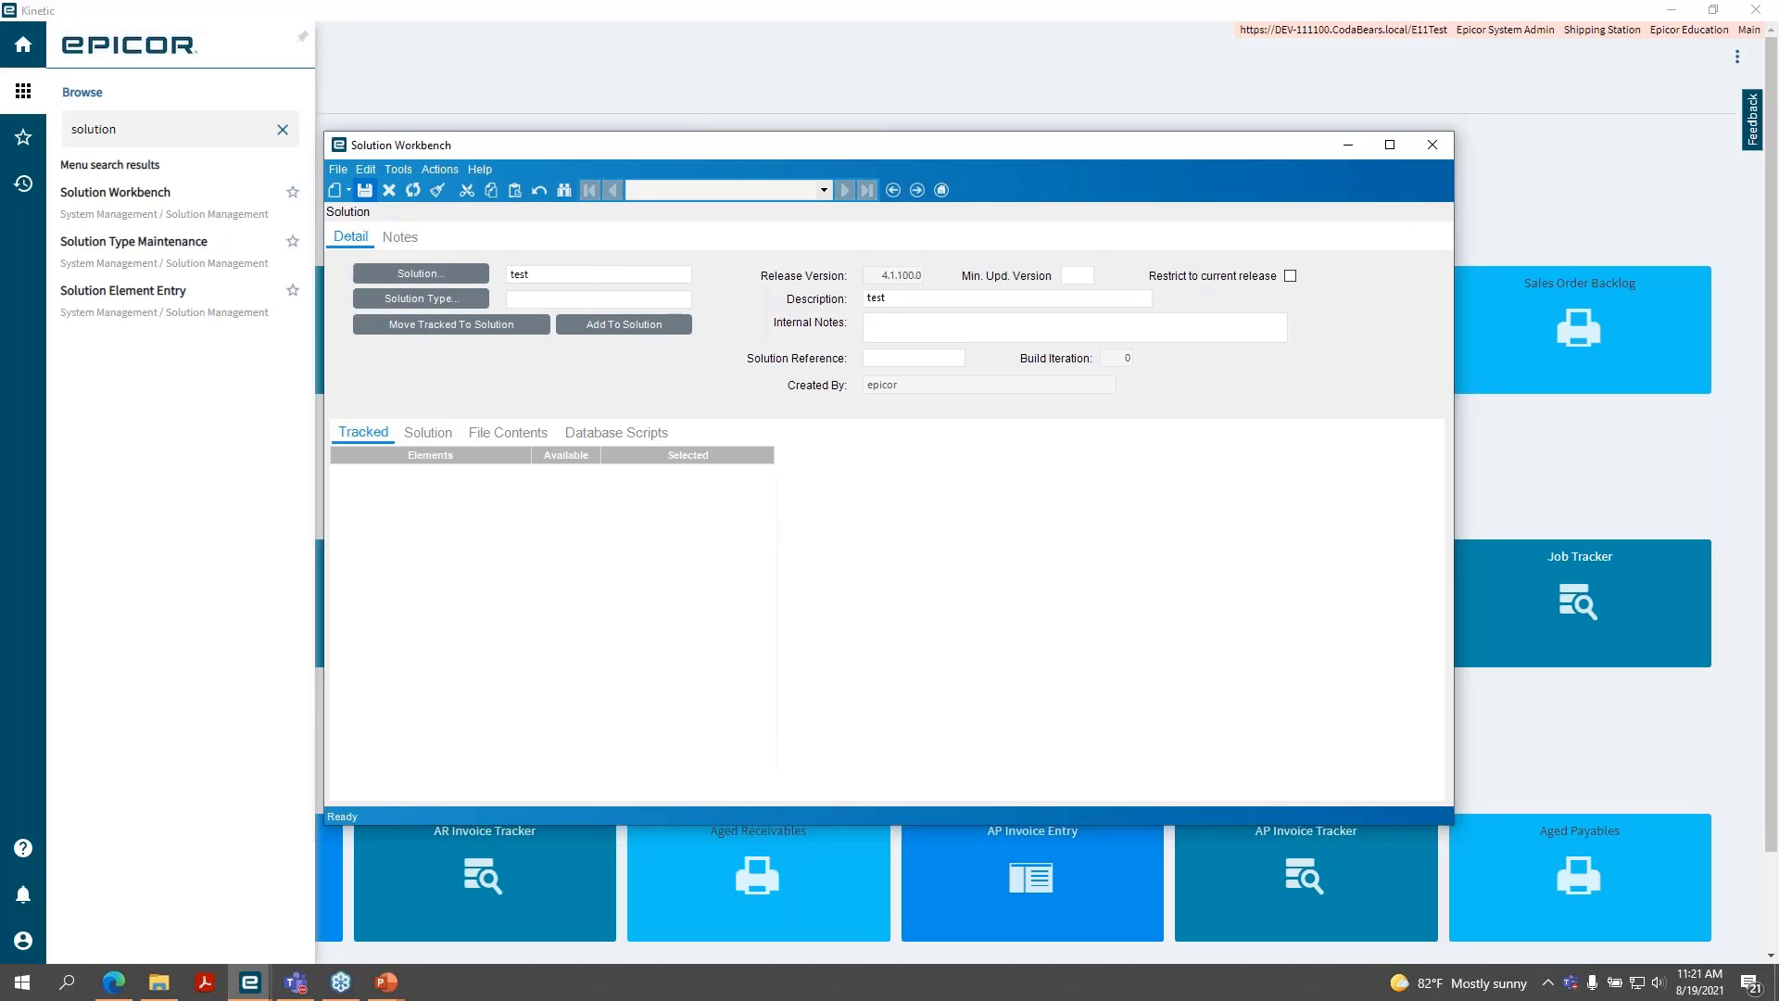
- Start adding elements to the solution and select both the KNTCCustLayer and Customization element types
click(612, 331)
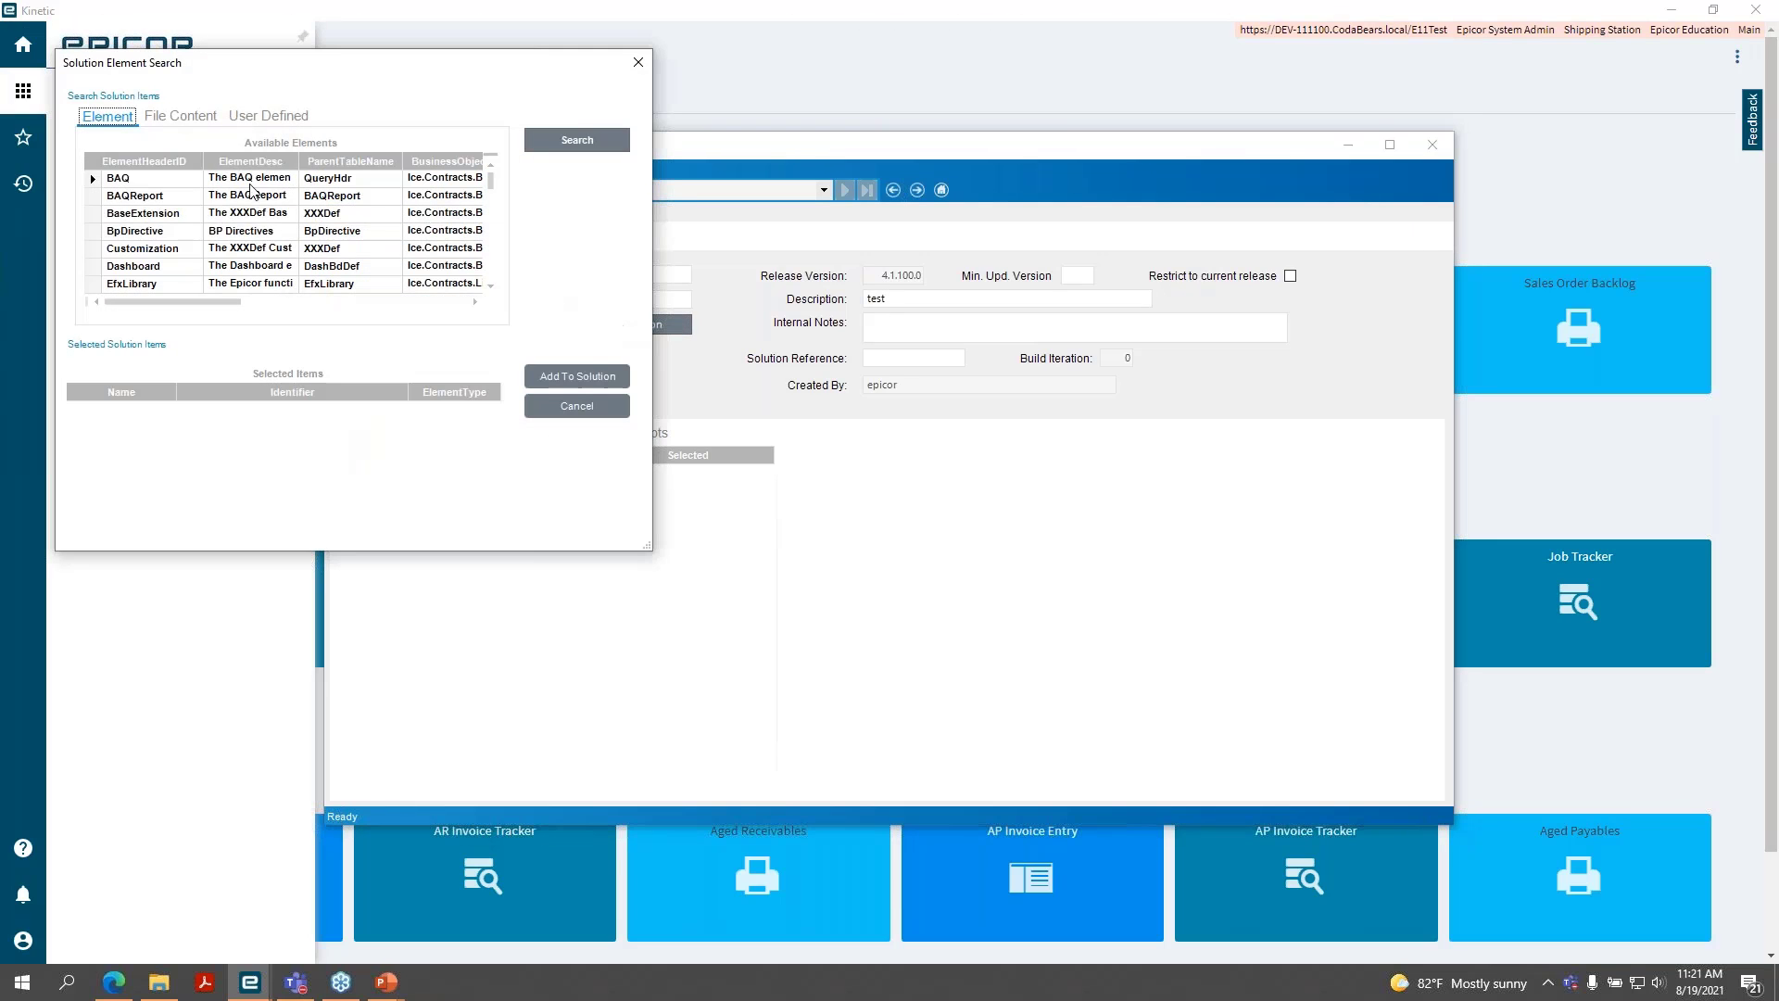
scroll(218, 271, down, 1)
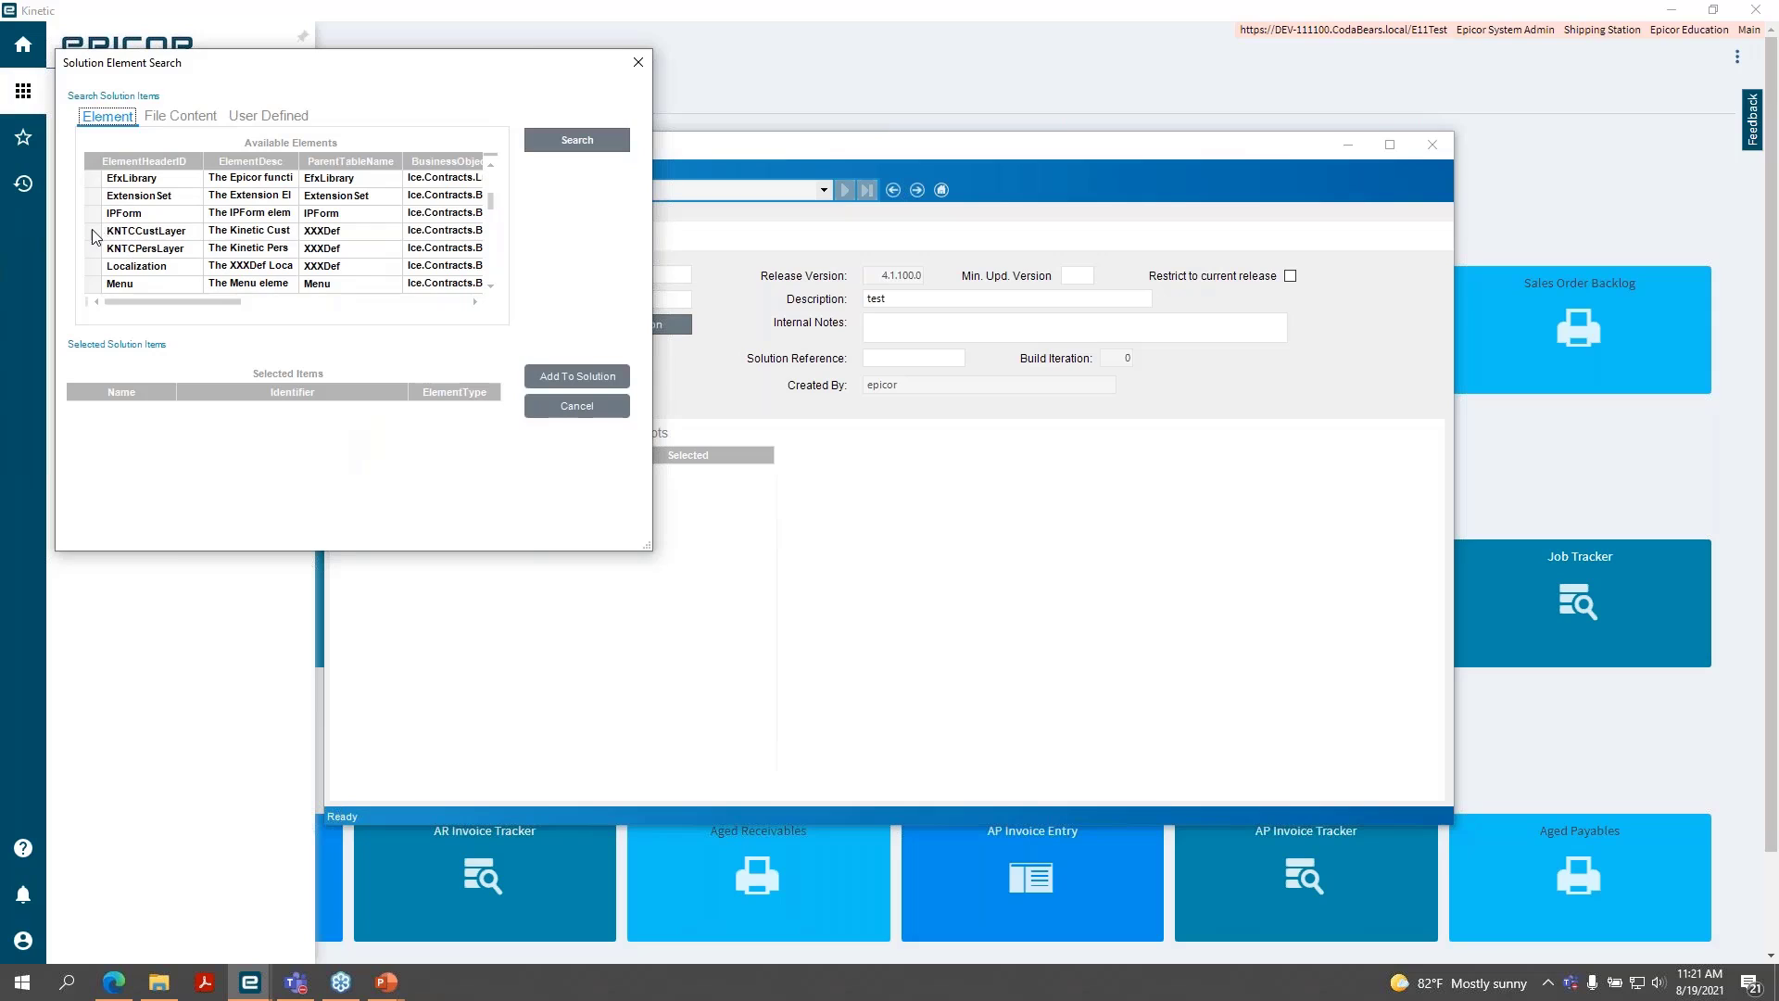
click(93, 231)
scroll(94, 238, up, 2)
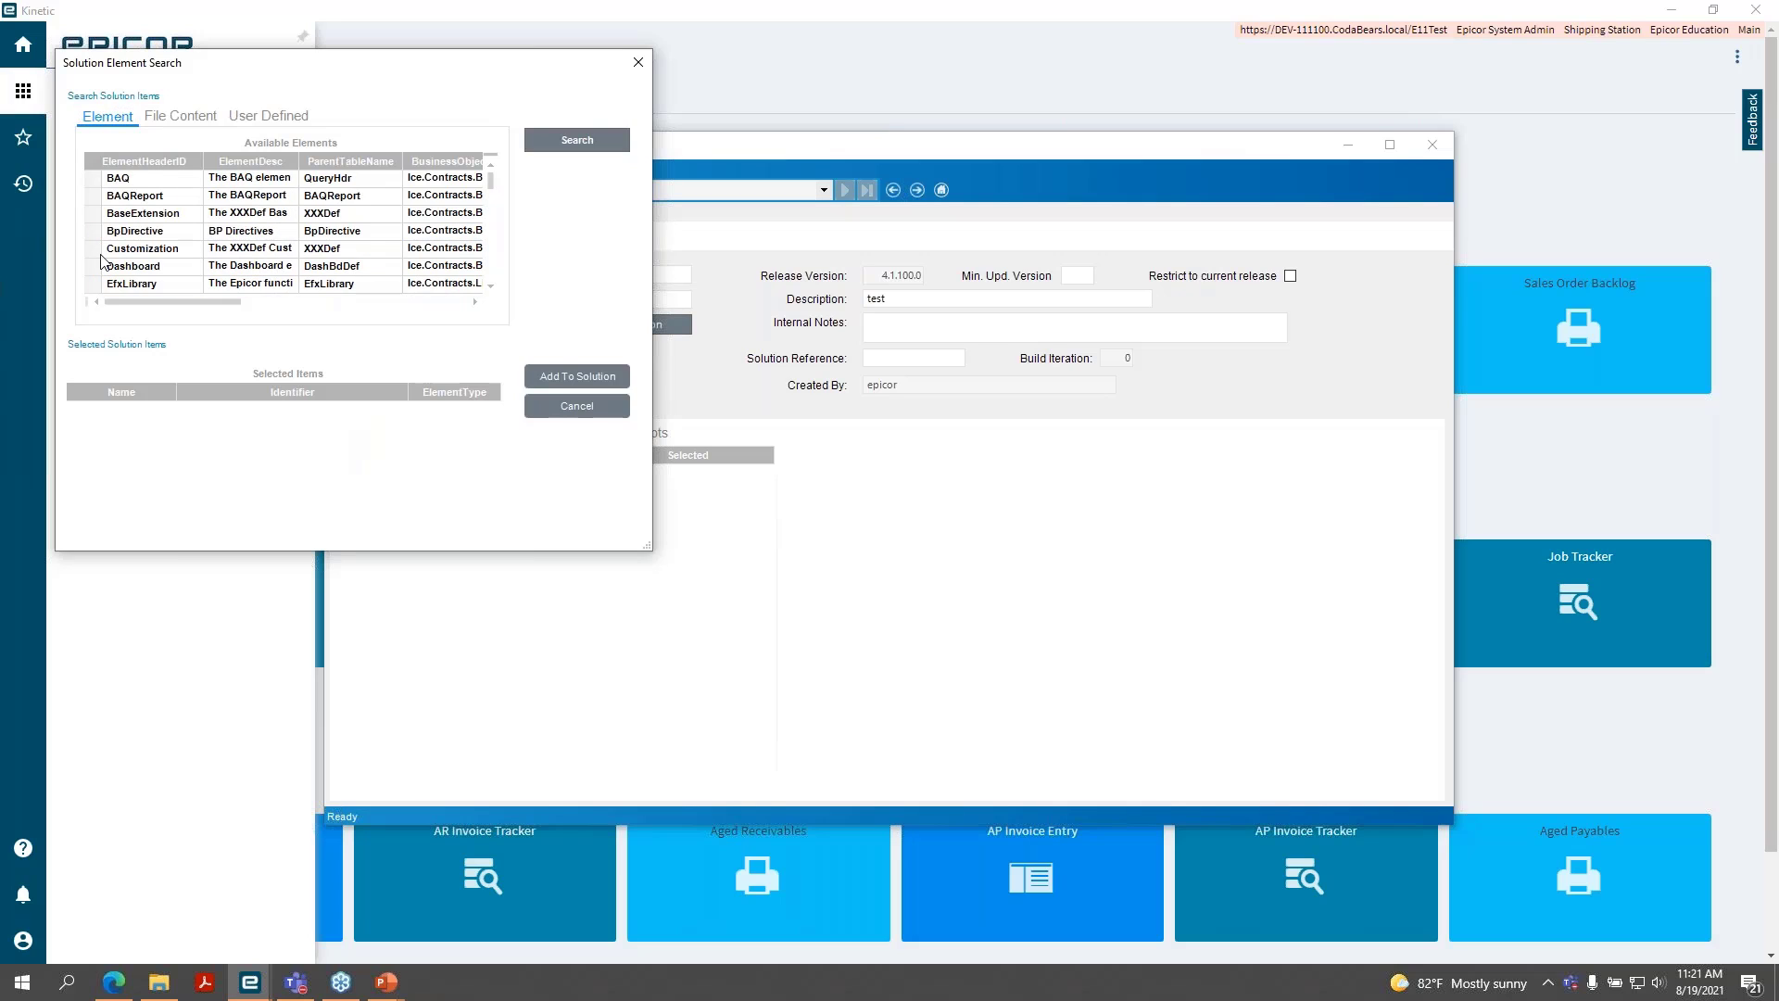
scroll(99, 217, down, 1)
ctrl+click(99, 196)
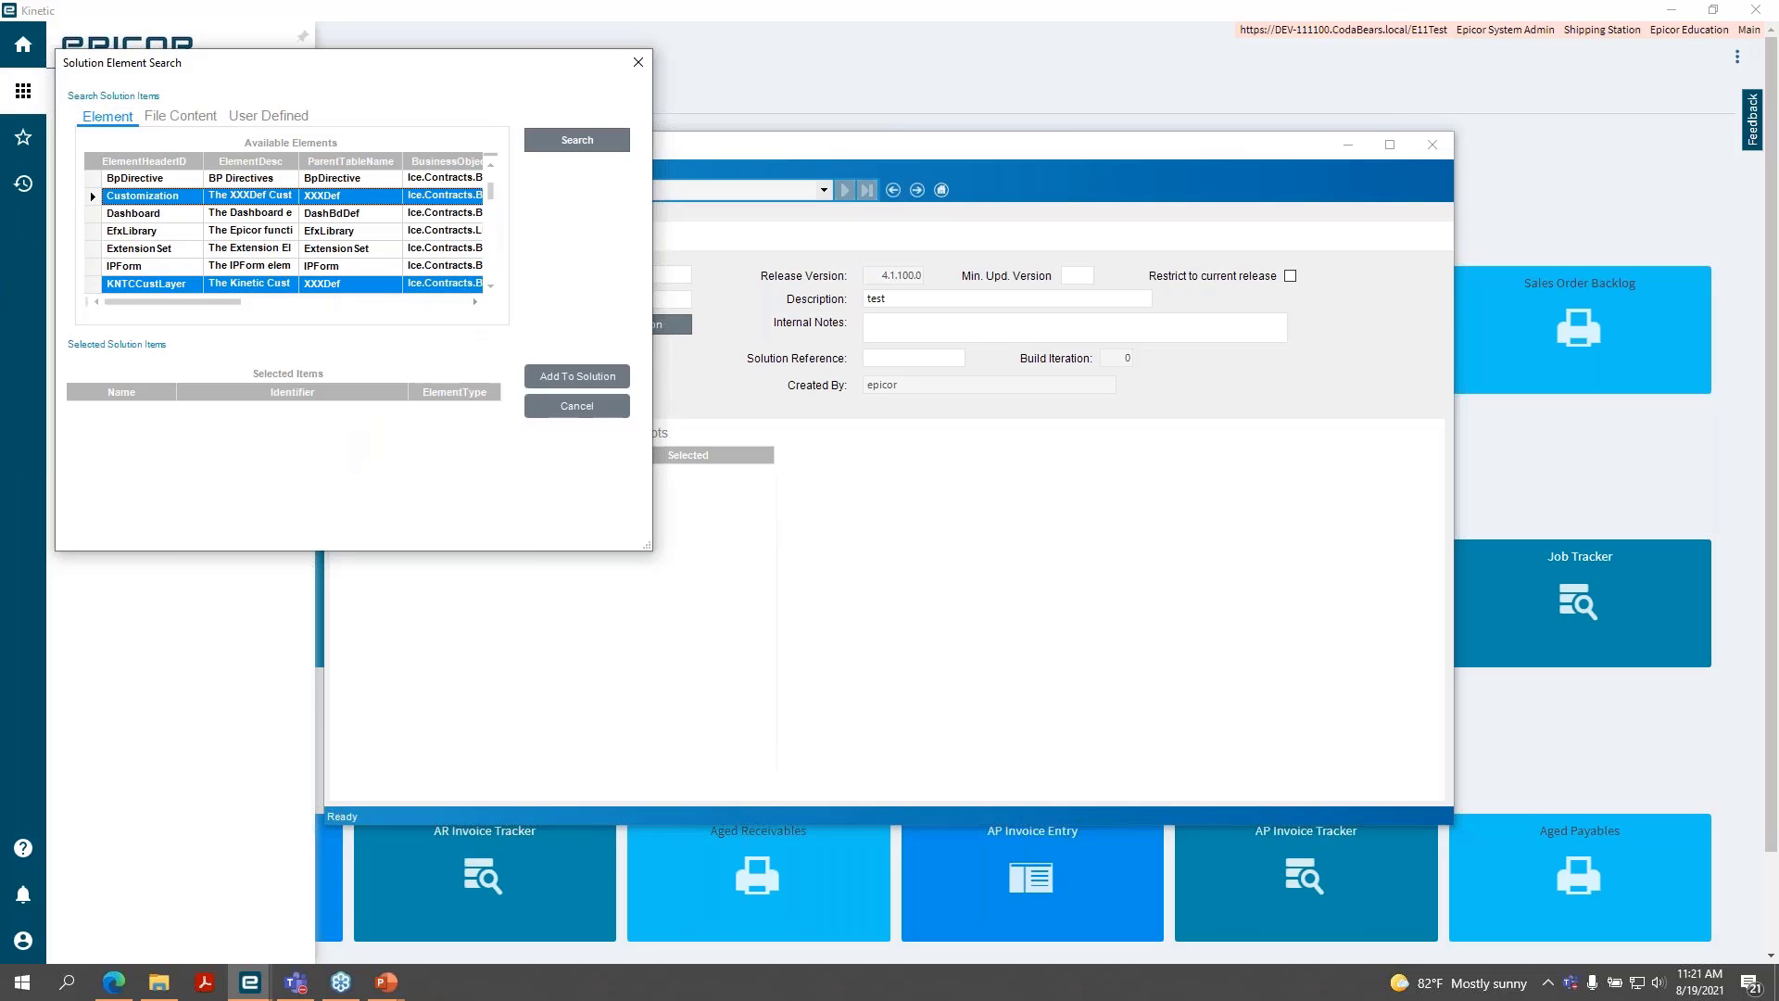